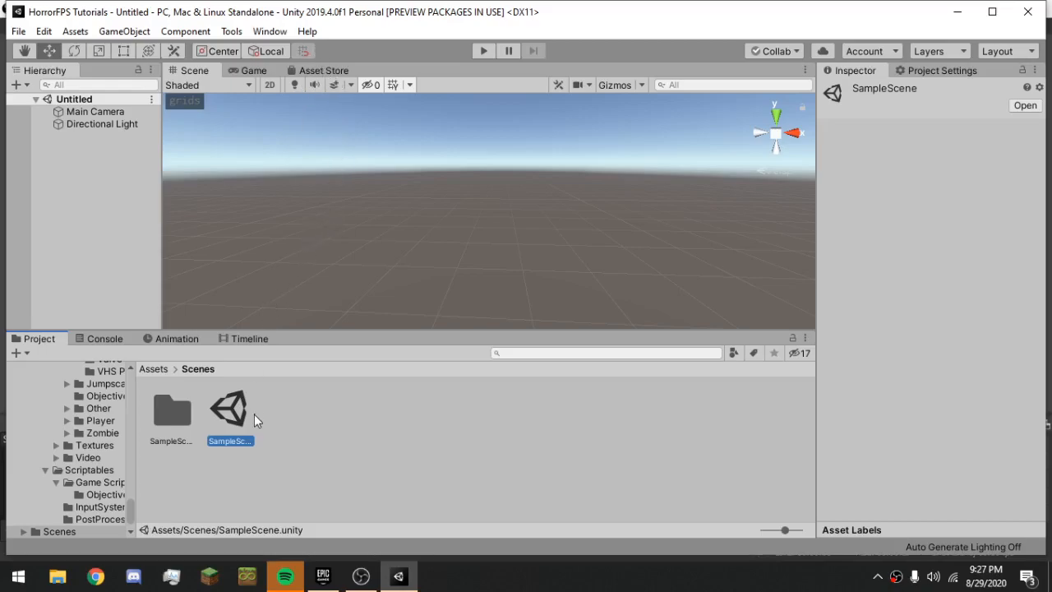
Open the SampleScene scene from the Scenes folder.
double_click(238, 396)
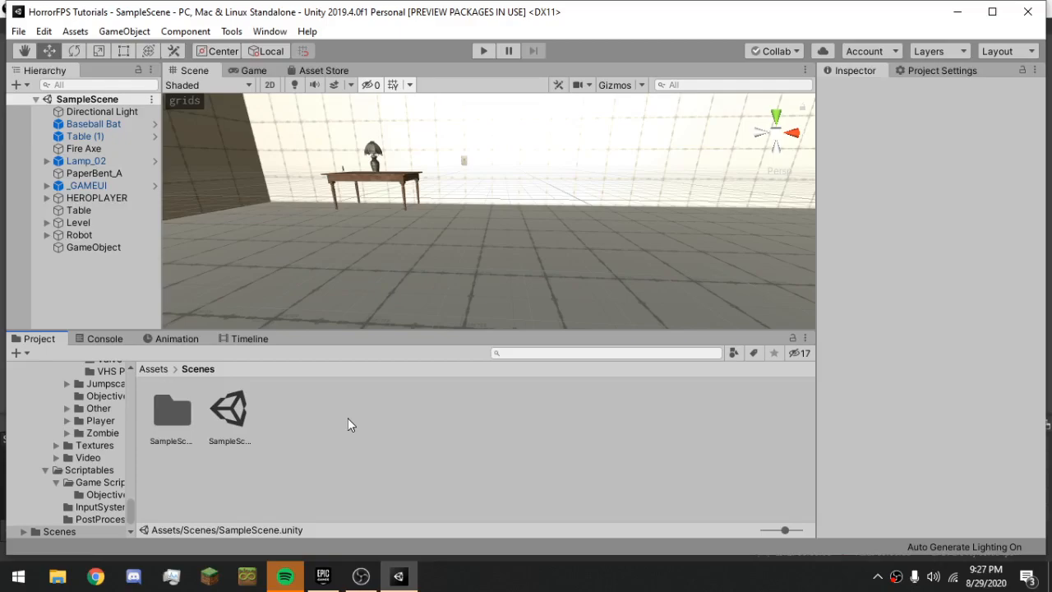
scroll(384, 129, "down", 1)
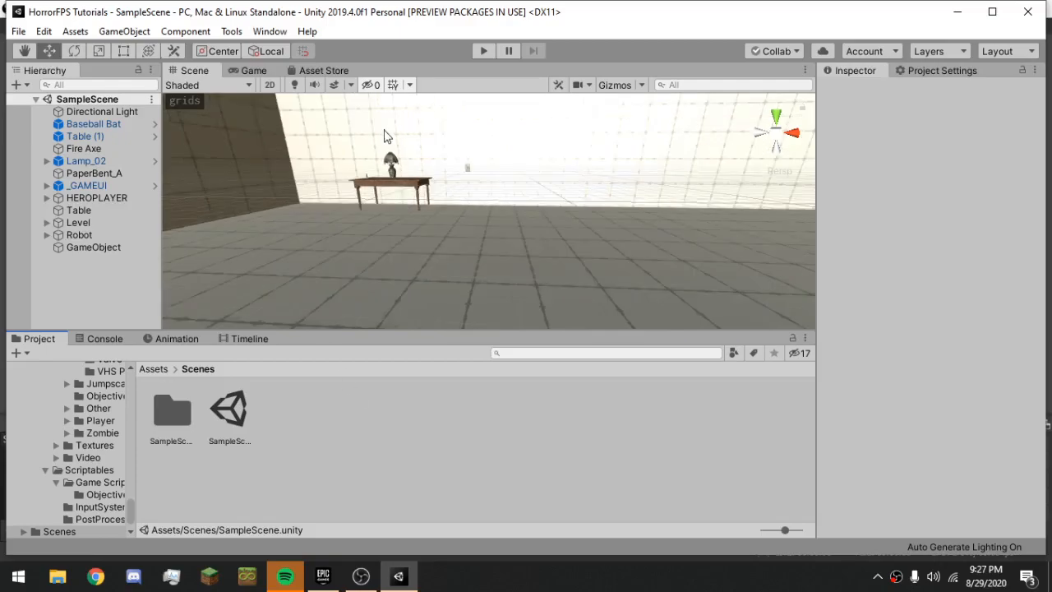
left_click(325, 71)
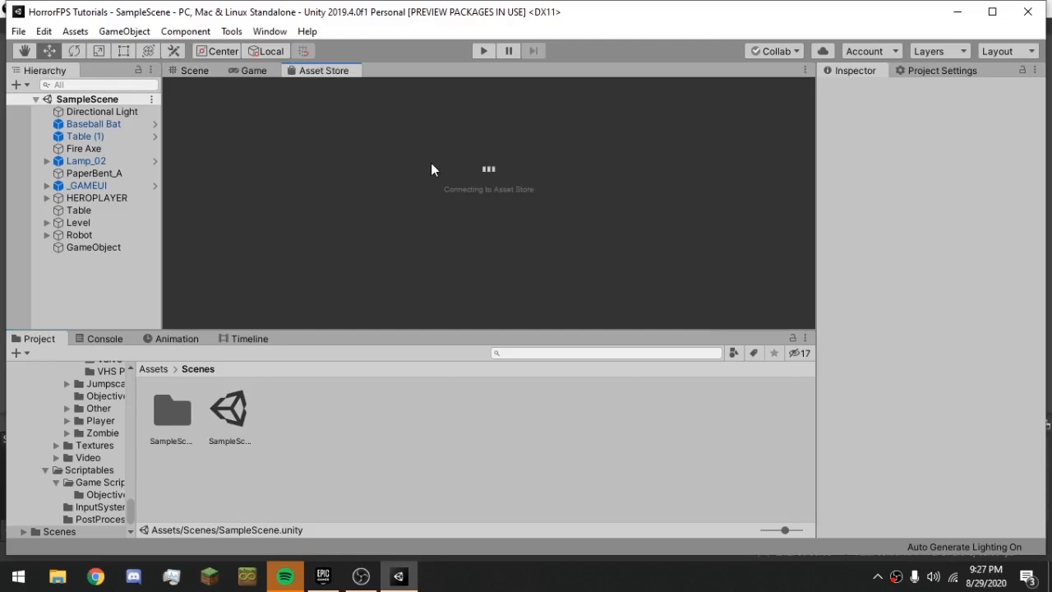
right_click(340, 75)
left_click(383, 105)
right_click(62, 74)
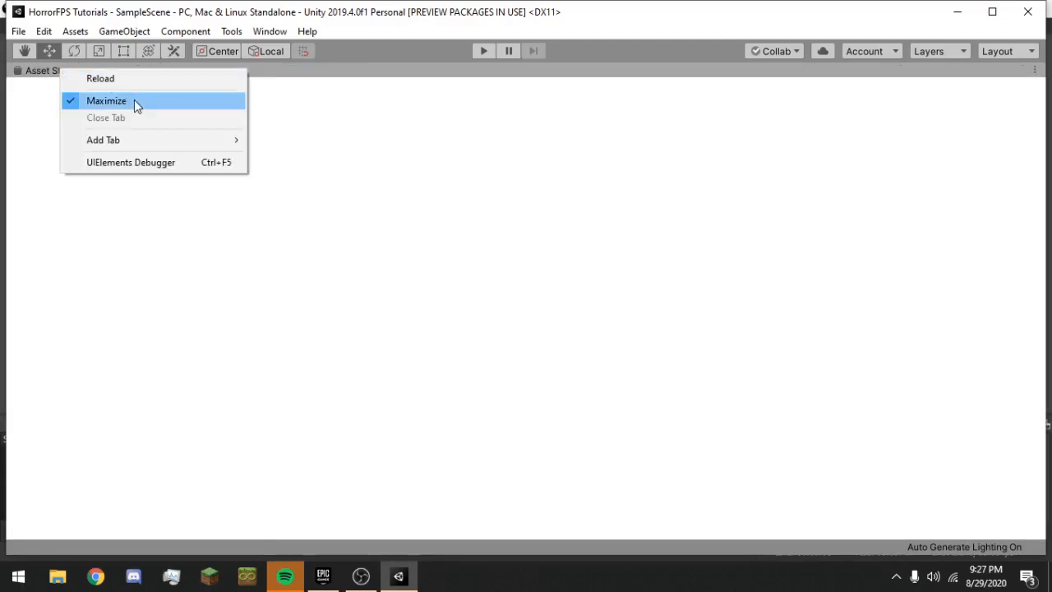
left_click(136, 101)
left_click(198, 69)
Expand HEROPLAYER in the hierarchy and look through the body parts nested under HeroBody and HeroRoot.
left_click(47, 198)
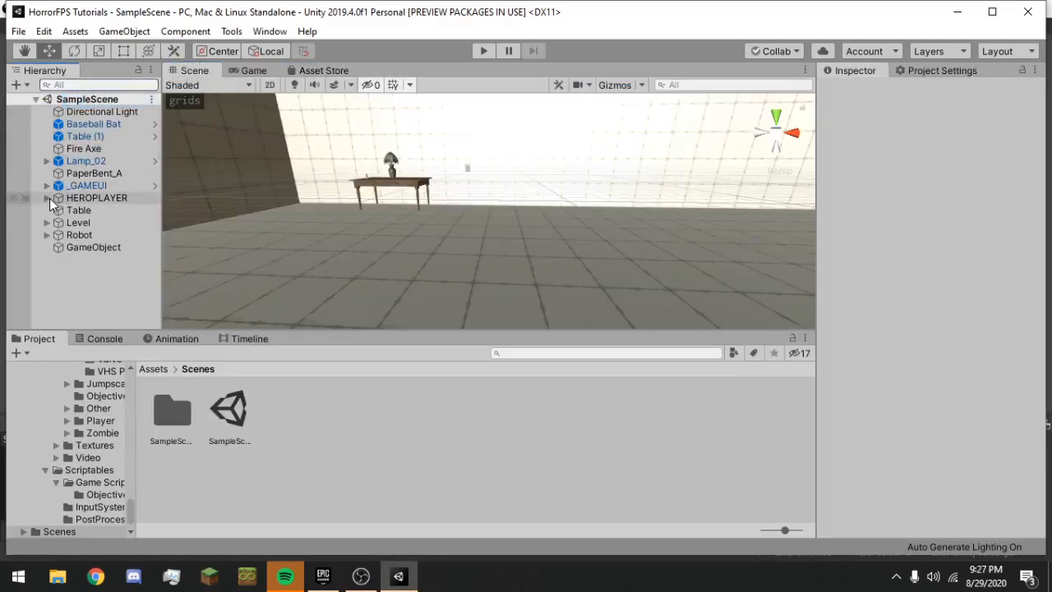
left_click(57, 235)
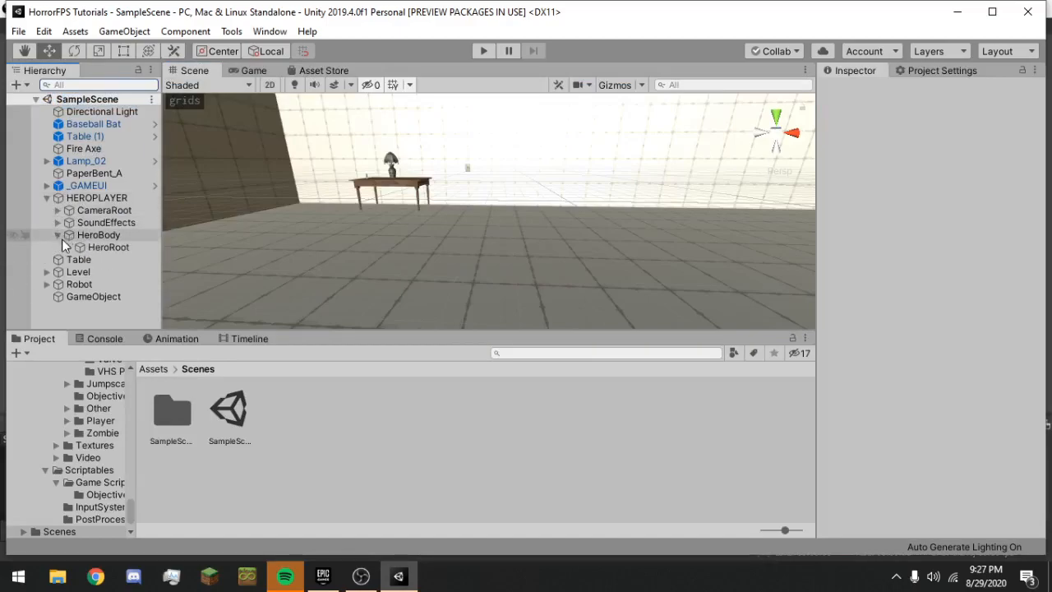
left_click(69, 248)
scroll(91, 236, "down", 2)
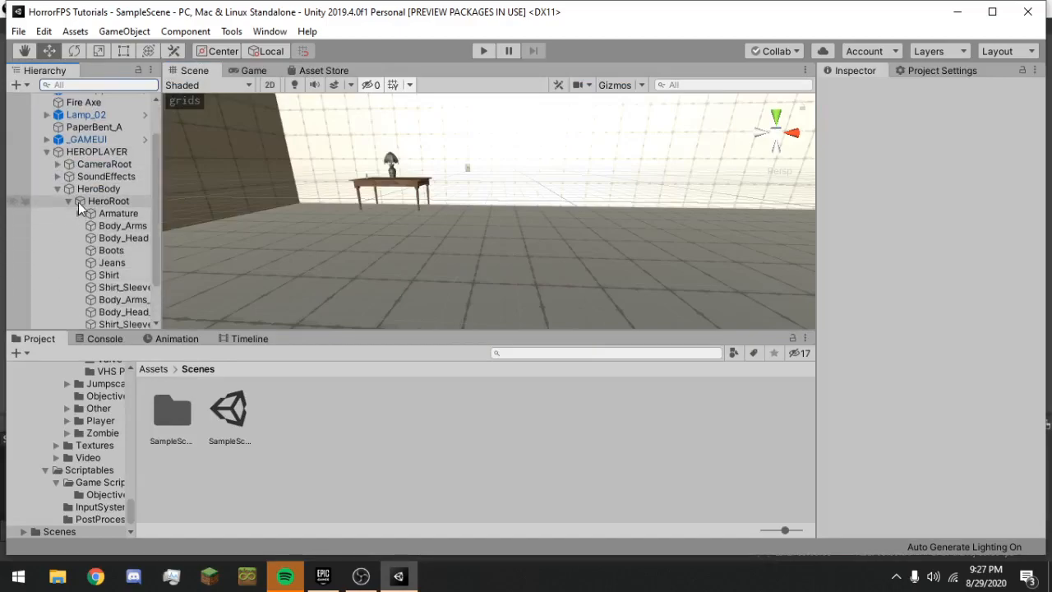
scroll(78, 201, "down", 2)
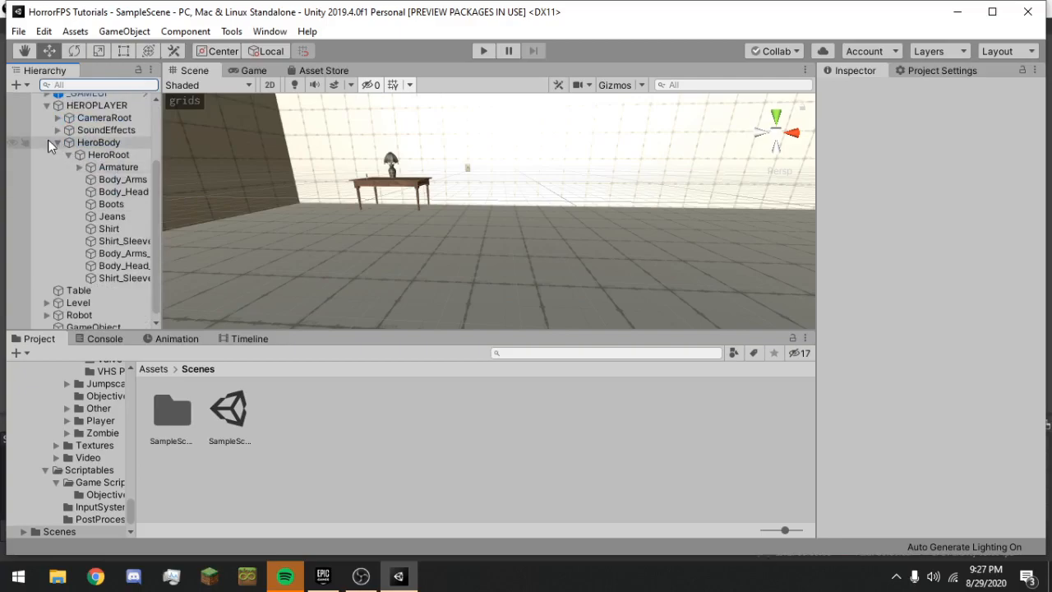
left_click(58, 142)
Expand CameraRoot, MouseLook, CameraKickback and ArmsCamera under HEROPLAYER, and widen the hierarchy so the nested names are readable.
left_click(57, 210)
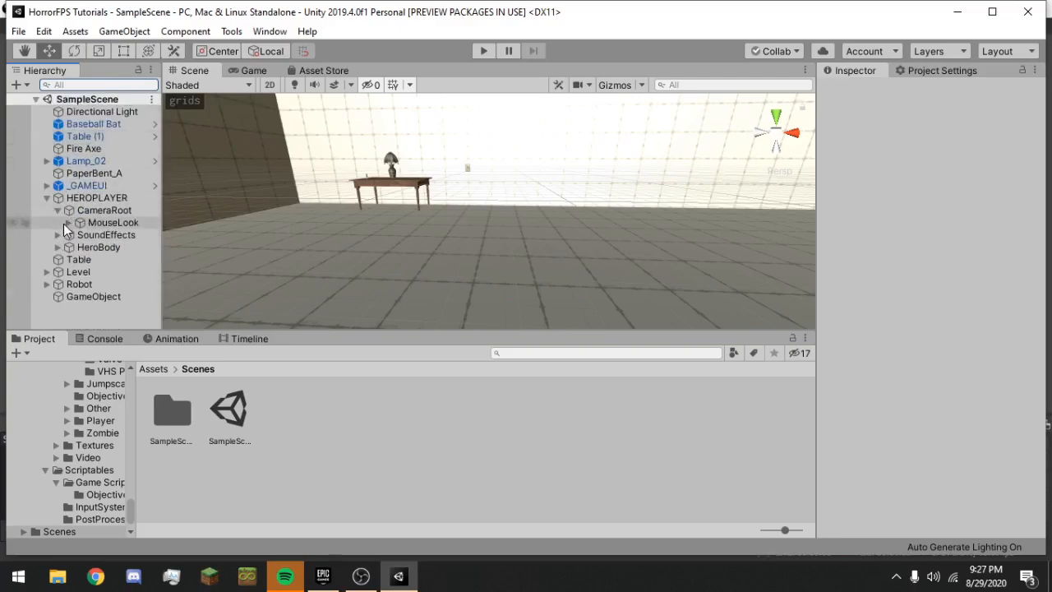
left_click(69, 223)
left_click(80, 235)
left_click(115, 259)
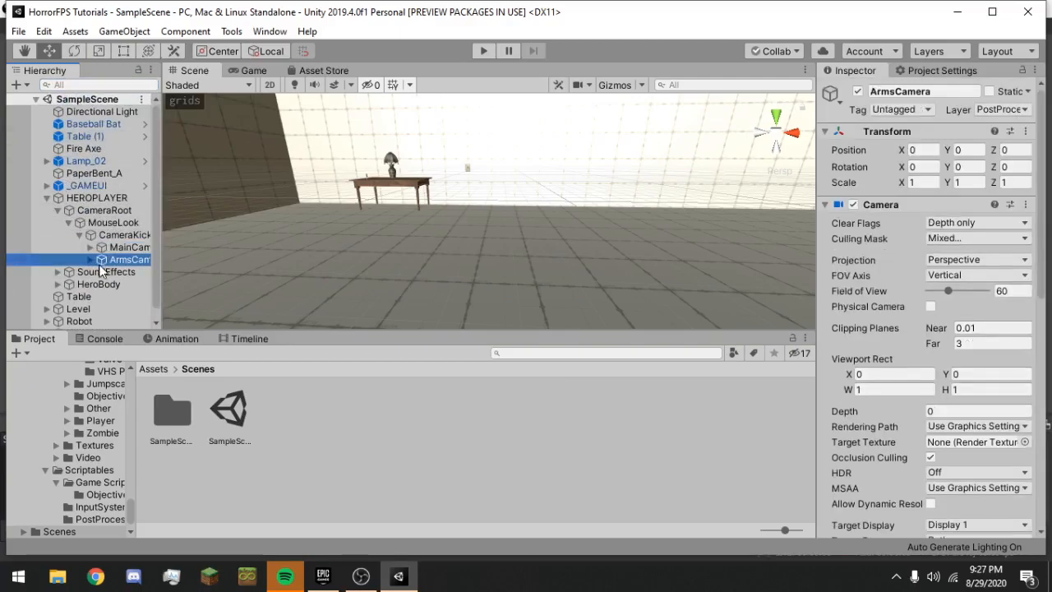
left_click(91, 260)
left_click_drag(161, 263, 279, 263)
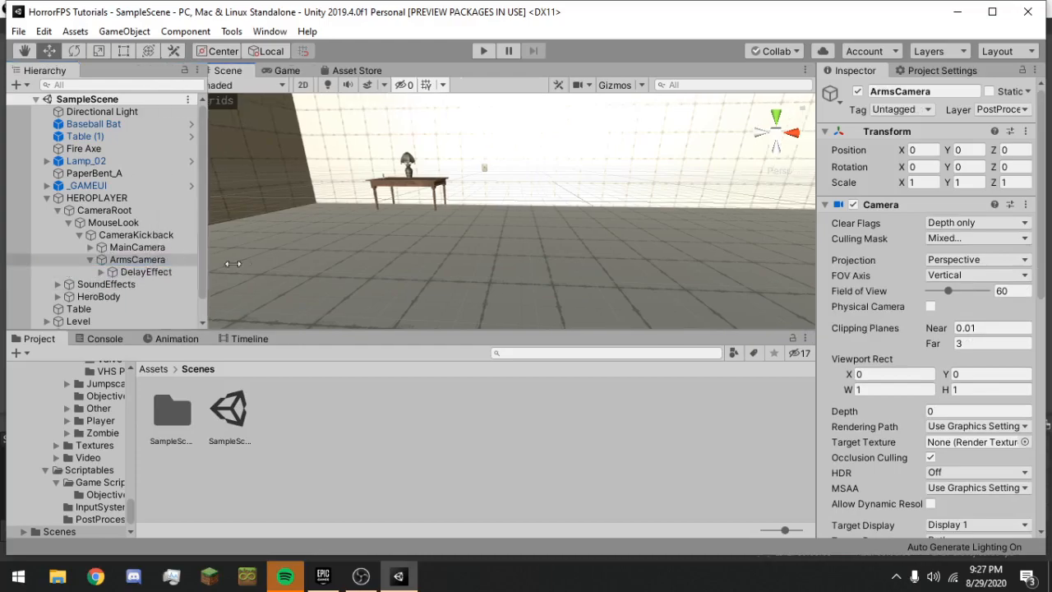
Expand DelayEffect down through ArmsKickback, ItemManager and WallDetection, then select the Glock18 weapon and frame it in the scene.
left_click(105, 272)
left_click(101, 272)
left_click(114, 285)
left_click(111, 285)
scroll(136, 285, "down", 2)
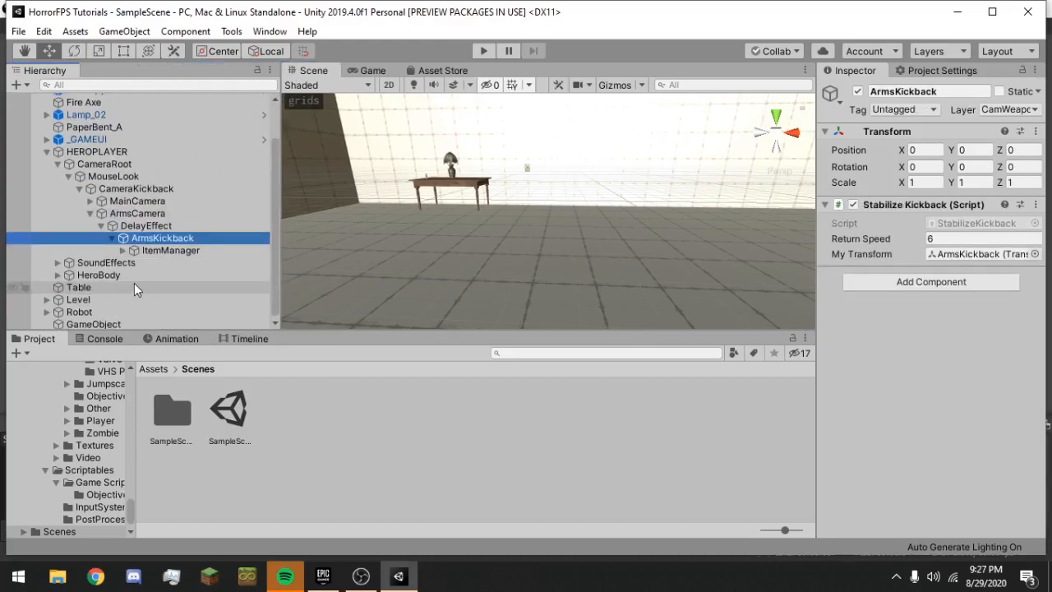
left_click(123, 249)
left_click(134, 263)
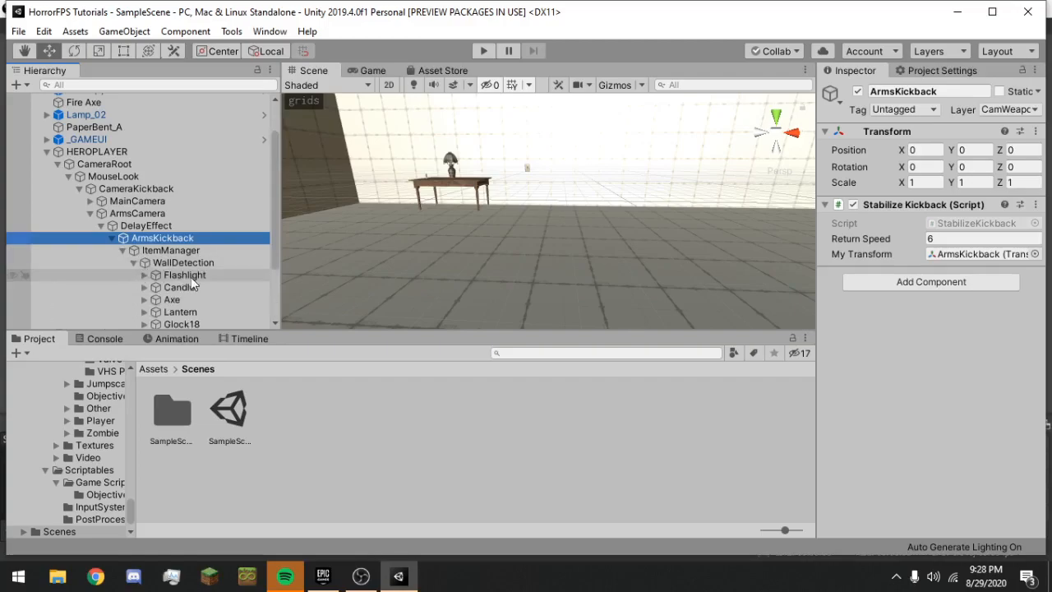
scroll(189, 278, "down", 2)
left_click(183, 276)
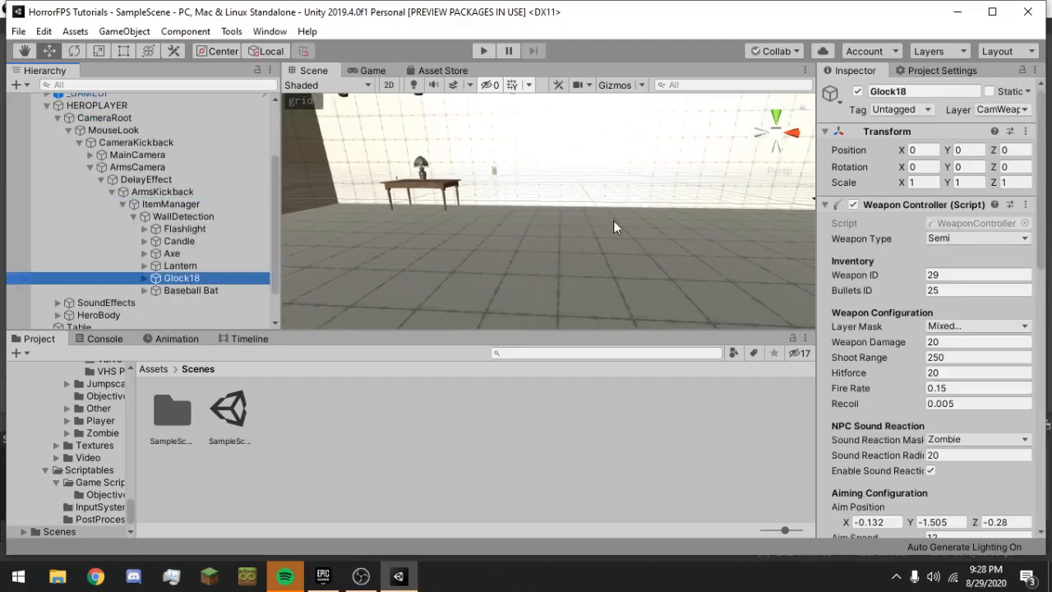
key("f")
Try the Shotgun weapon type on the Glock18's Weapon Controller and return it to Semi.
left_click(982, 238)
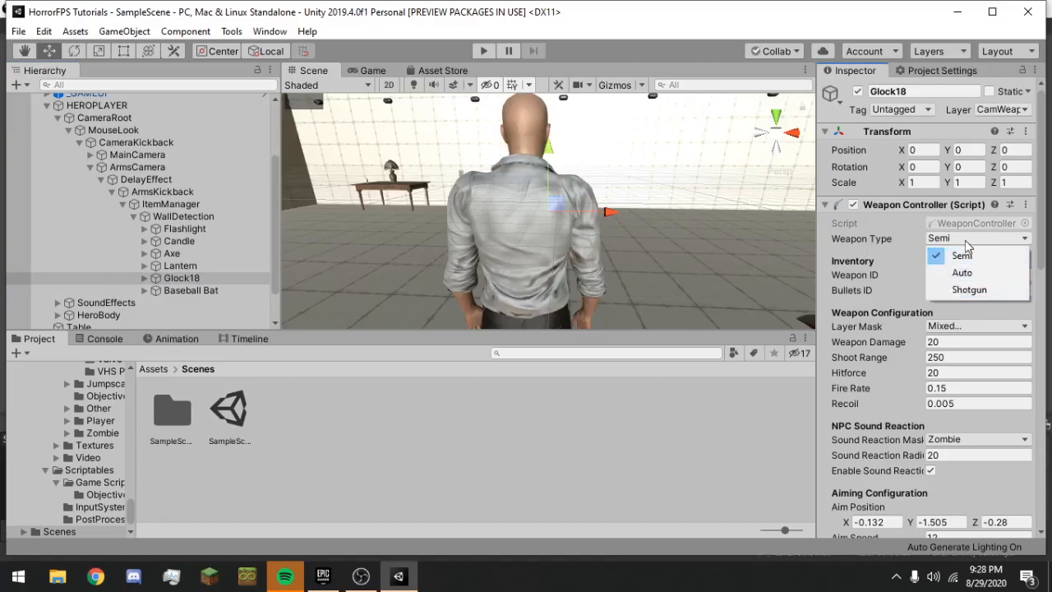
left_click(969, 289)
left_click(965, 239)
left_click(963, 258)
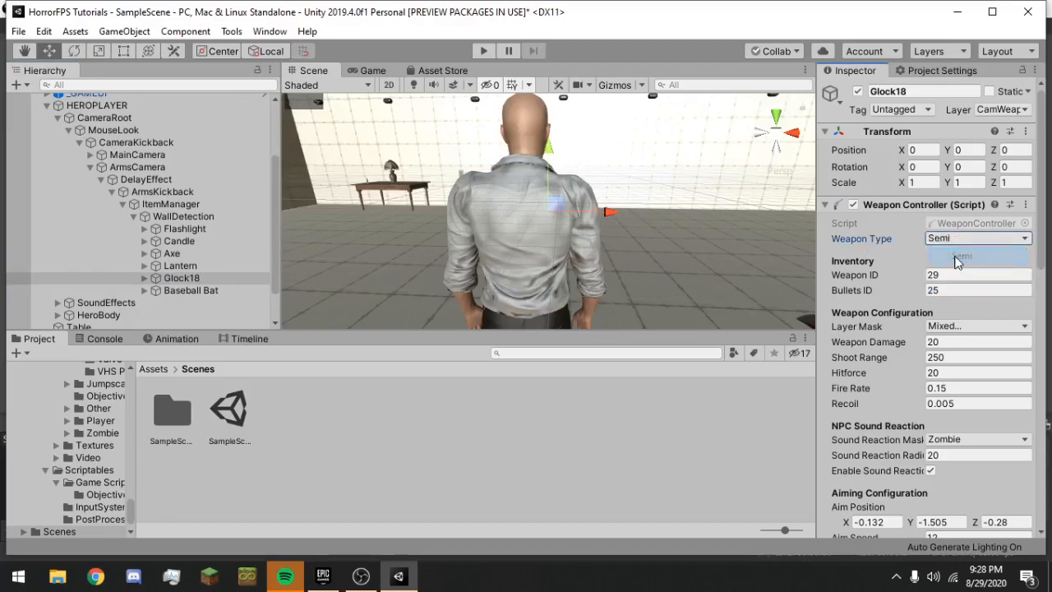
Examine the character from the side, the weapon type options and the remaining Weapon Controller settings of the Glock18.
left_click_drag(549, 181, 576, 197, "alt")
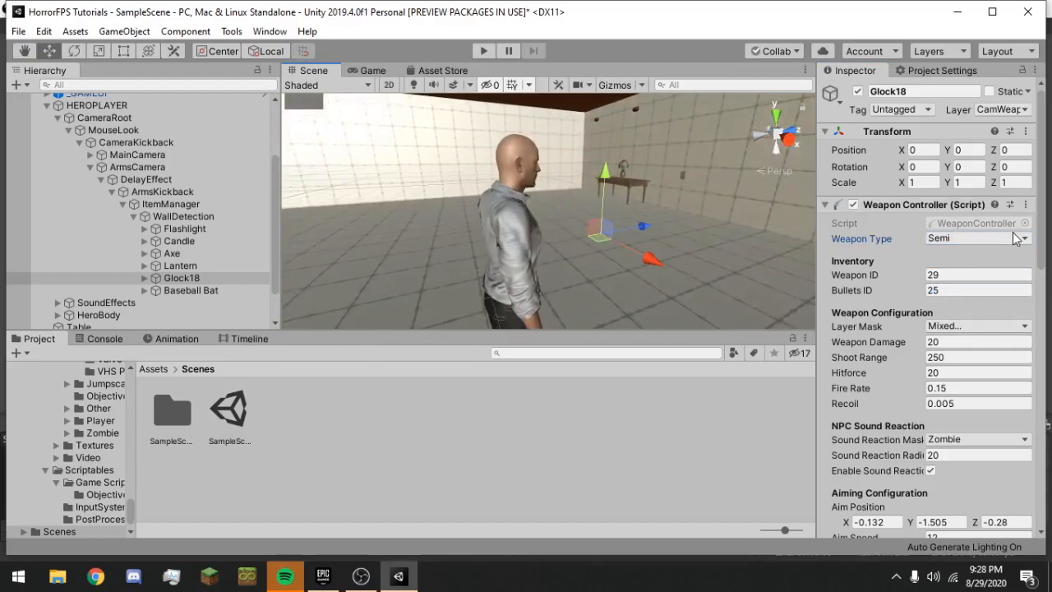
left_click(978, 239)
left_click(897, 257)
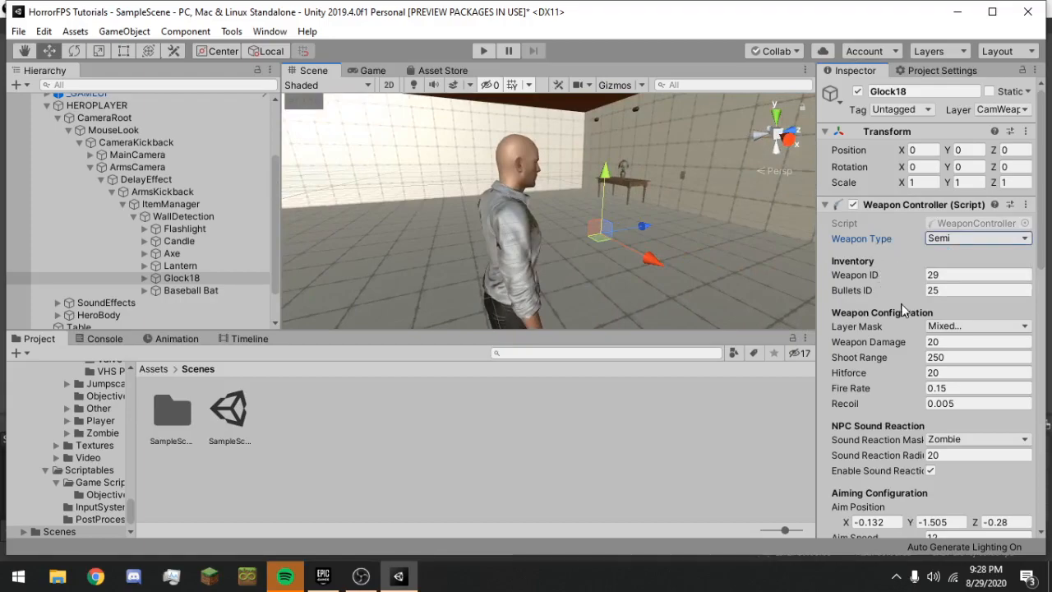
scroll(901, 415, "down", 10)
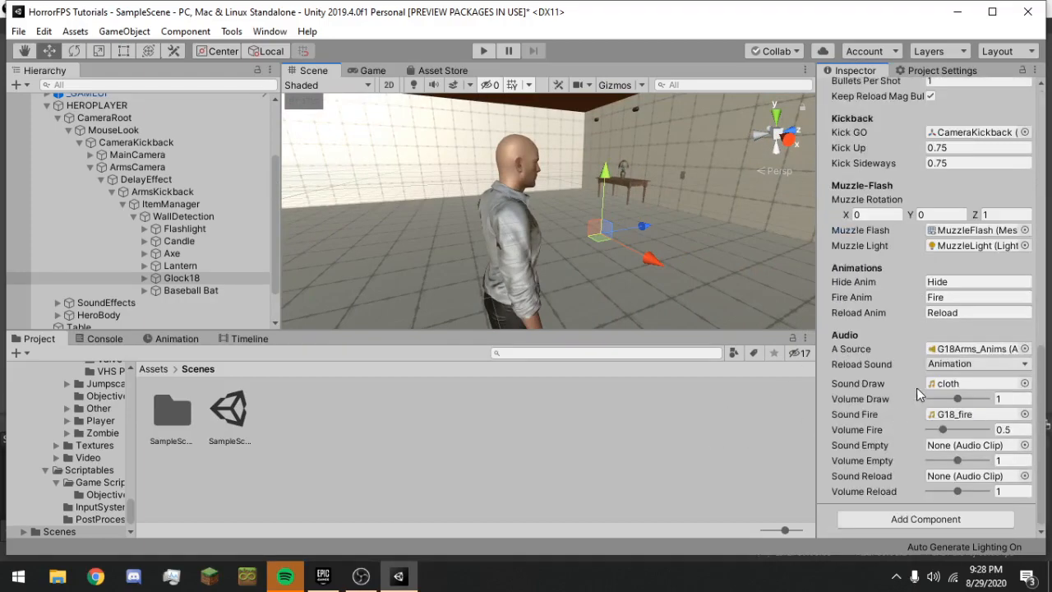
scroll(921, 388, "up", 5)
scroll(932, 386, "up", 5)
scroll(887, 362, "up", 3)
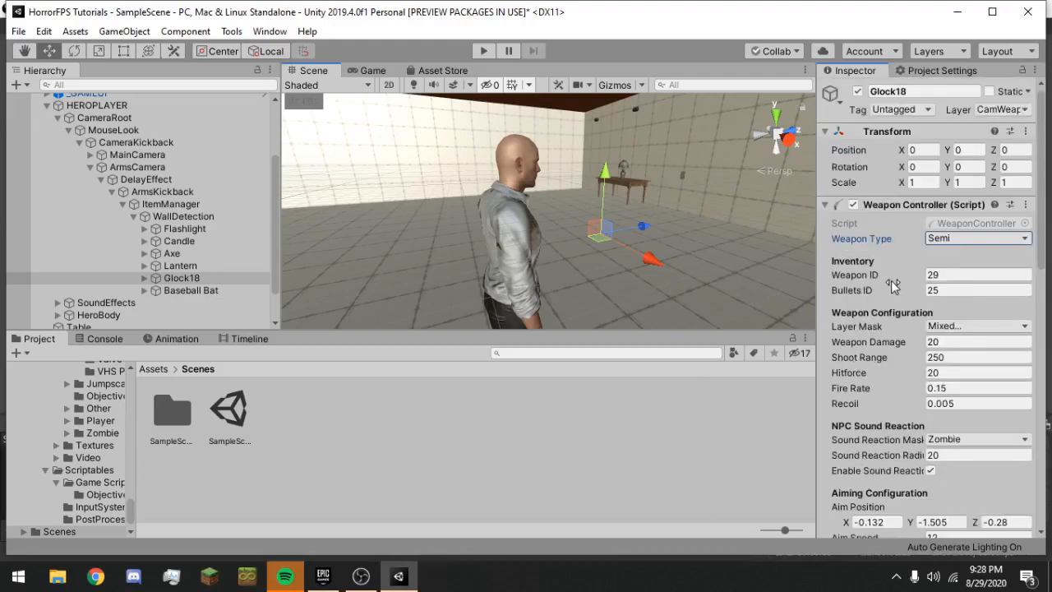
Duplicate the Glock18 weapon under WallDetection and rename the copy Shotgun.
left_click(179, 280)
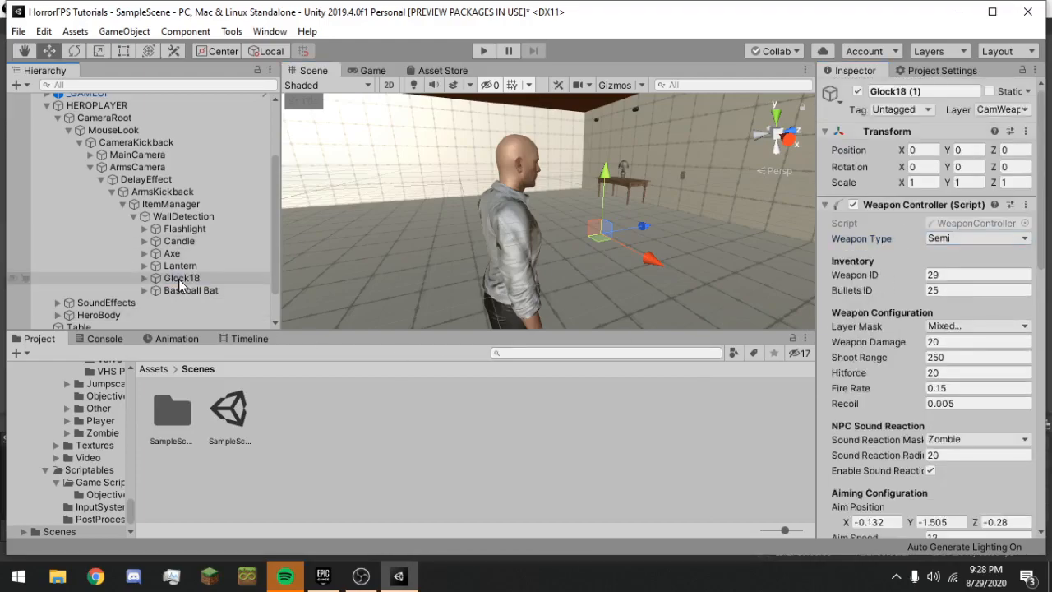
key("ctrl+d")
type("Shotfu")
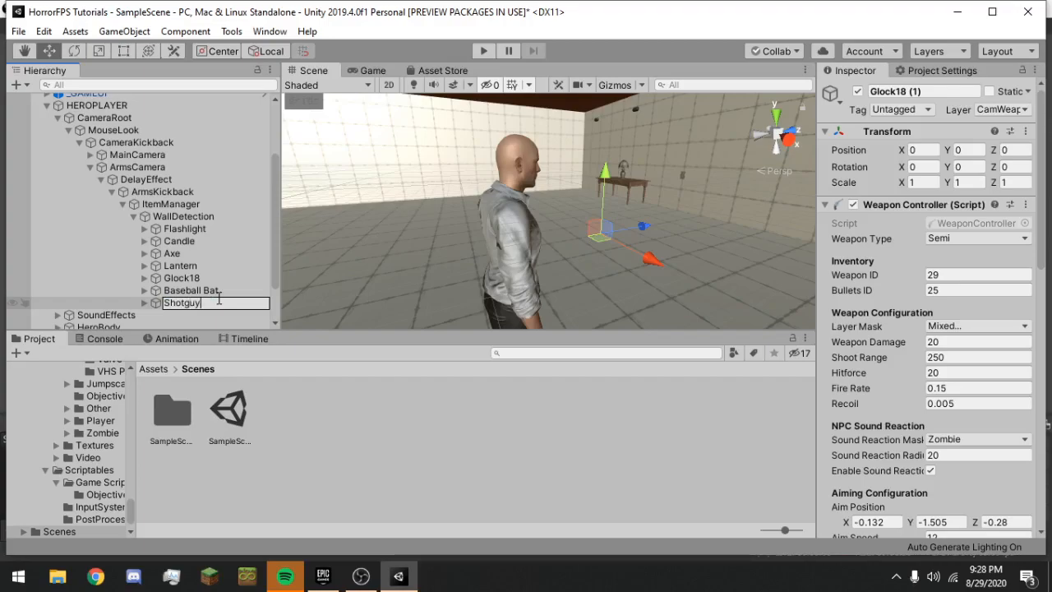
key("Return")
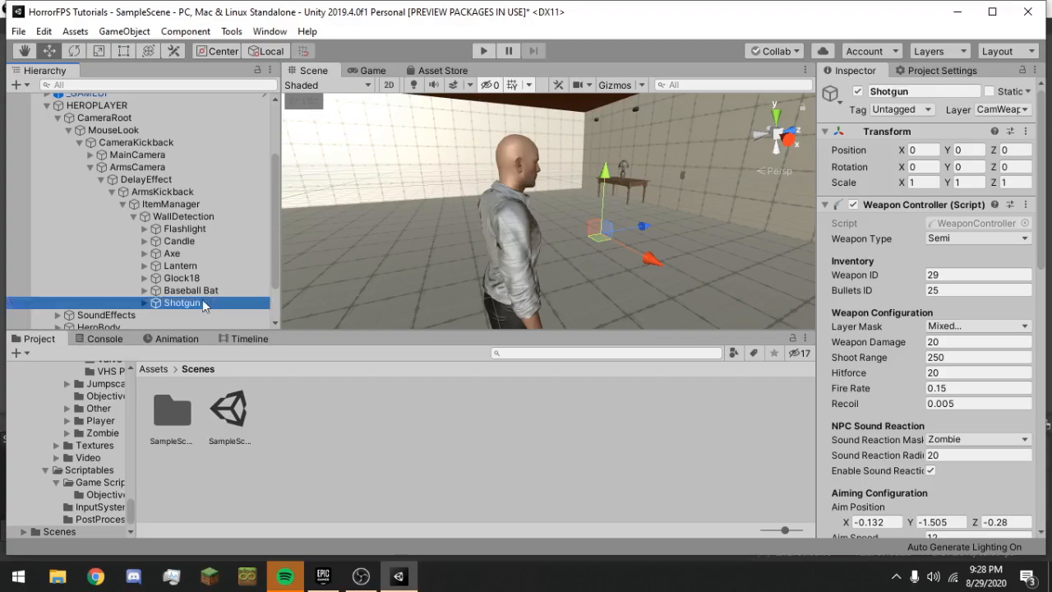
Activate the G18Arms_Anims object under Shotgun and check it in the scene and game views.
left_click(145, 304)
left_click(174, 315)
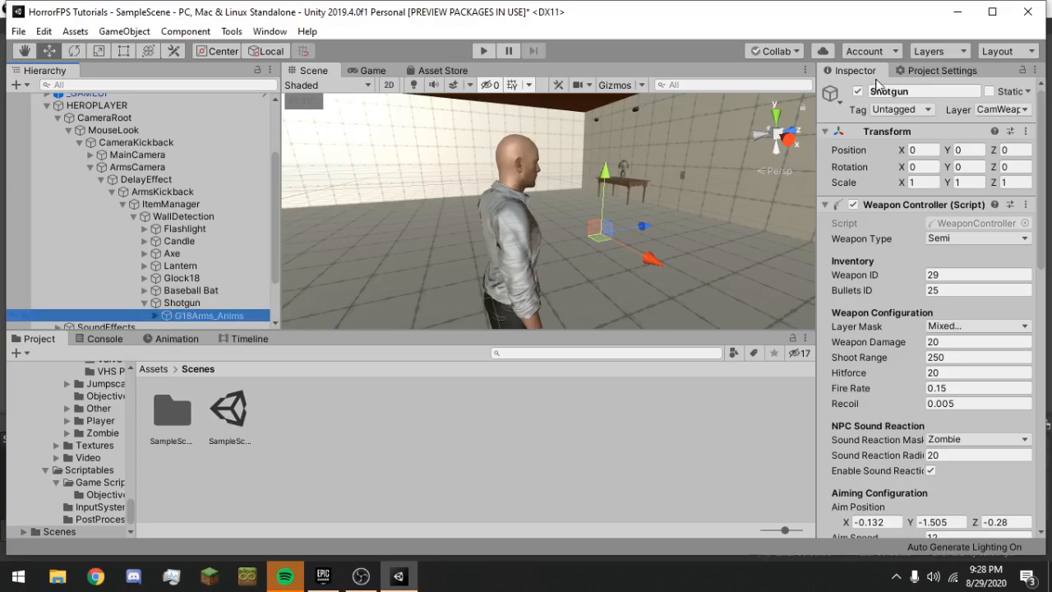
left_click(858, 91)
left_click(857, 91)
left_click_drag(699, 211, 669, 245, "alt")
key("w")
right_click_drag(668, 246, 554, 285)
left_click(369, 71)
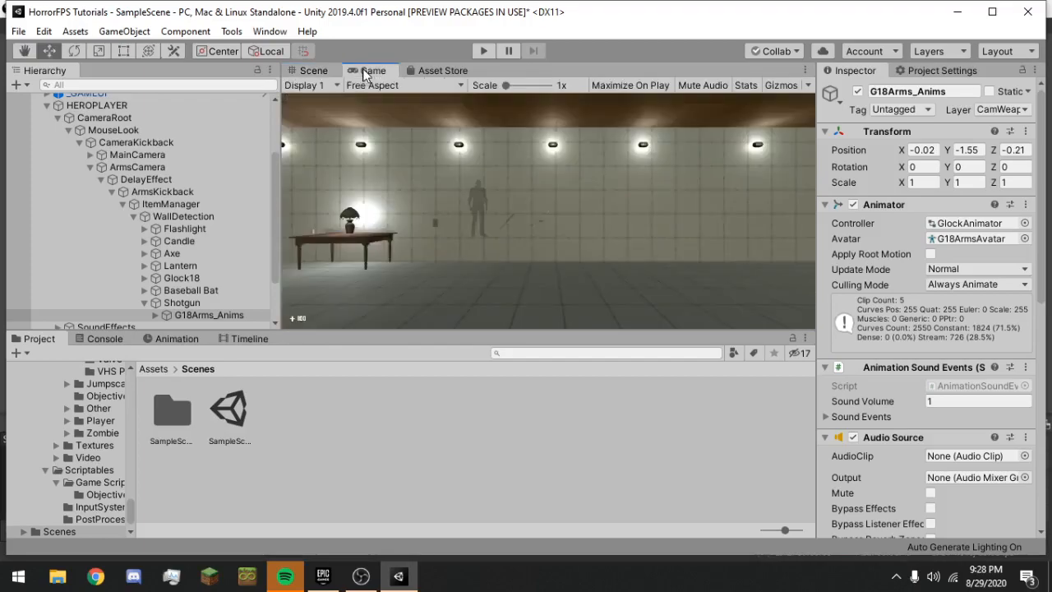
Activate the G18Arms_Anims object under Glock18 and show its Glock18_Draw animation timeline.
left_click(198, 303)
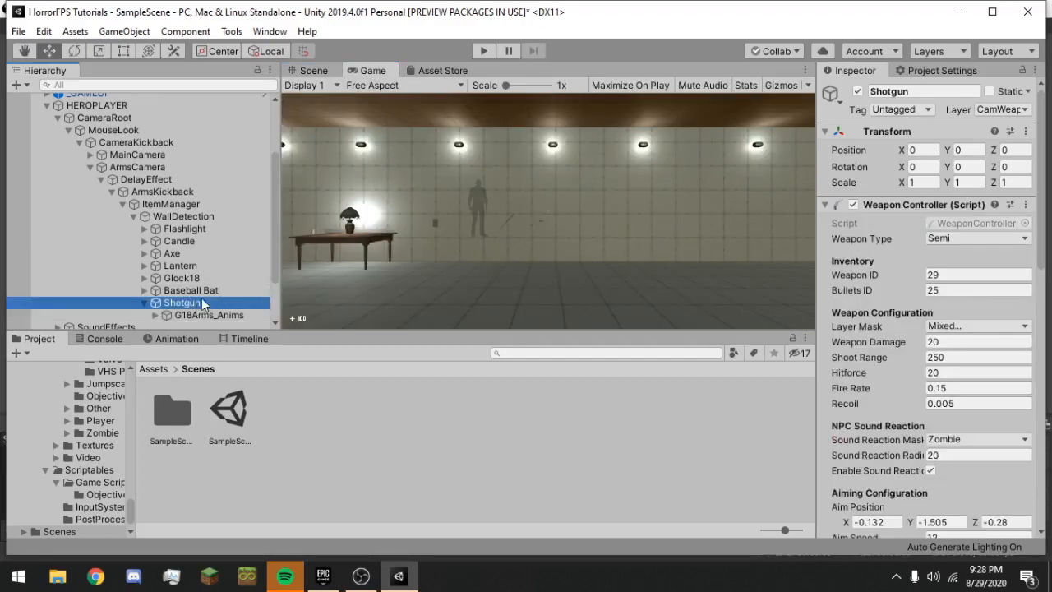
left_click(146, 278)
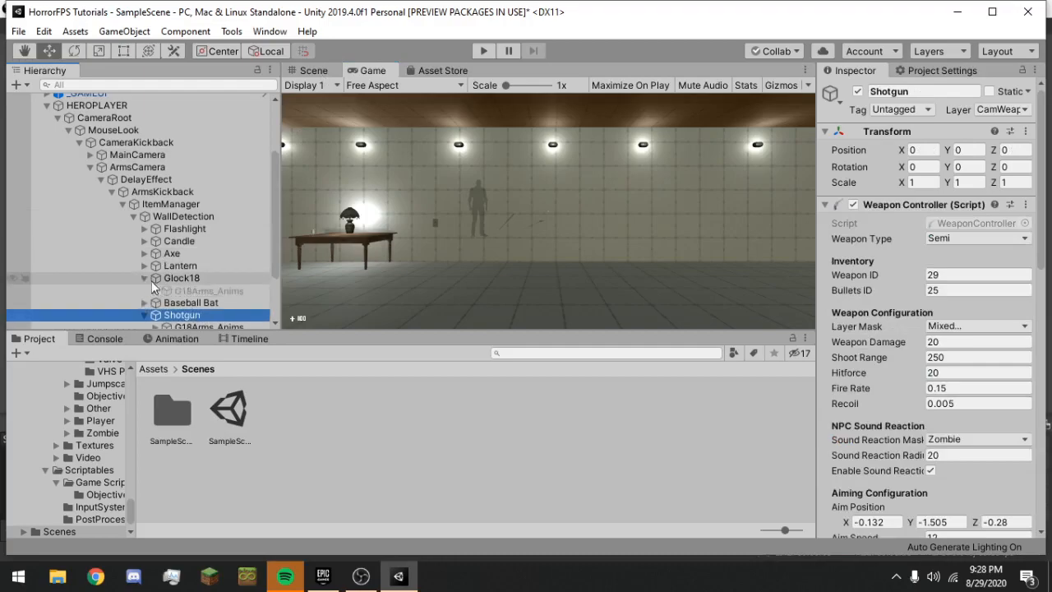
left_click(197, 291)
left_click(859, 92)
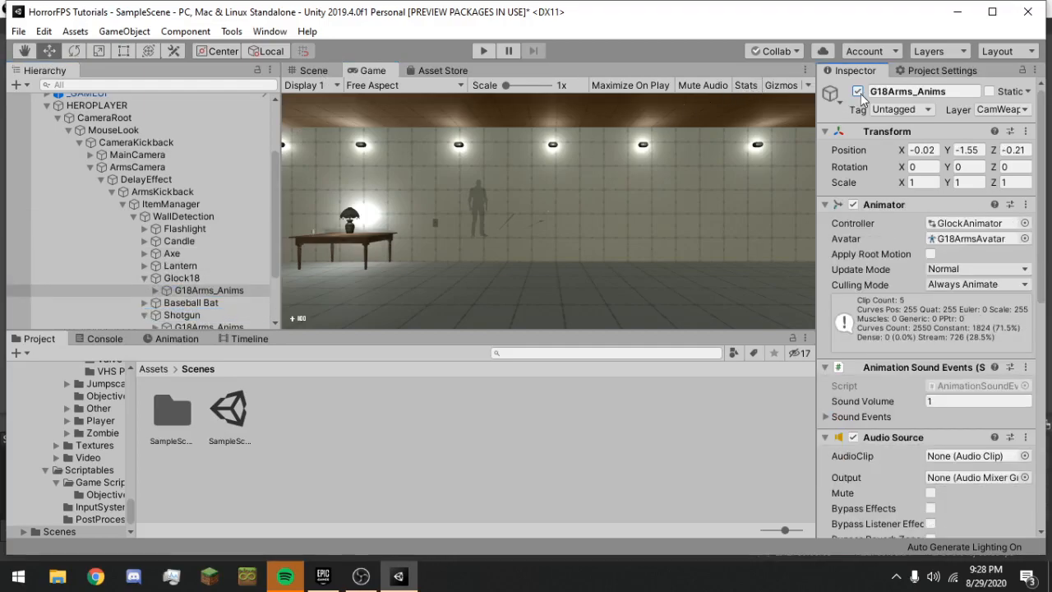
left_click(183, 339)
left_click_drag(302, 350, 104, 369)
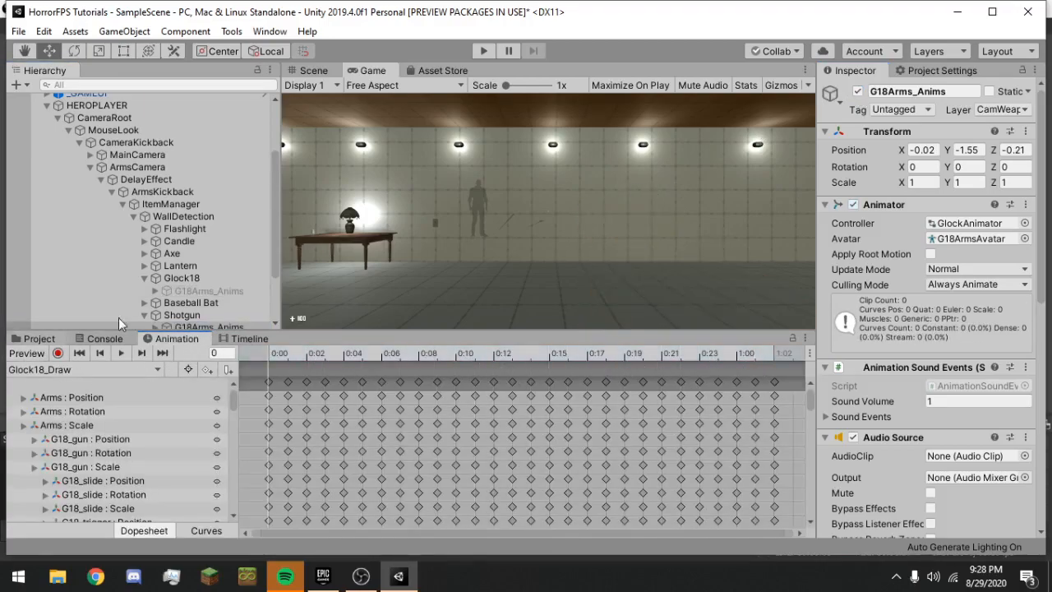
Switch to the Asset Store view and maximize it.
left_click(447, 70)
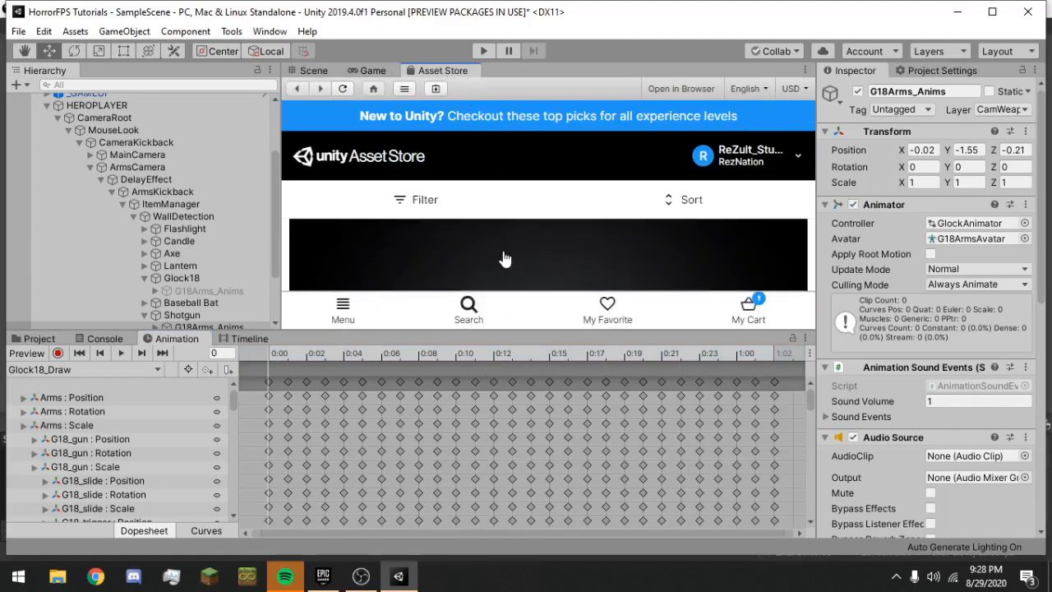
right_click(416, 72)
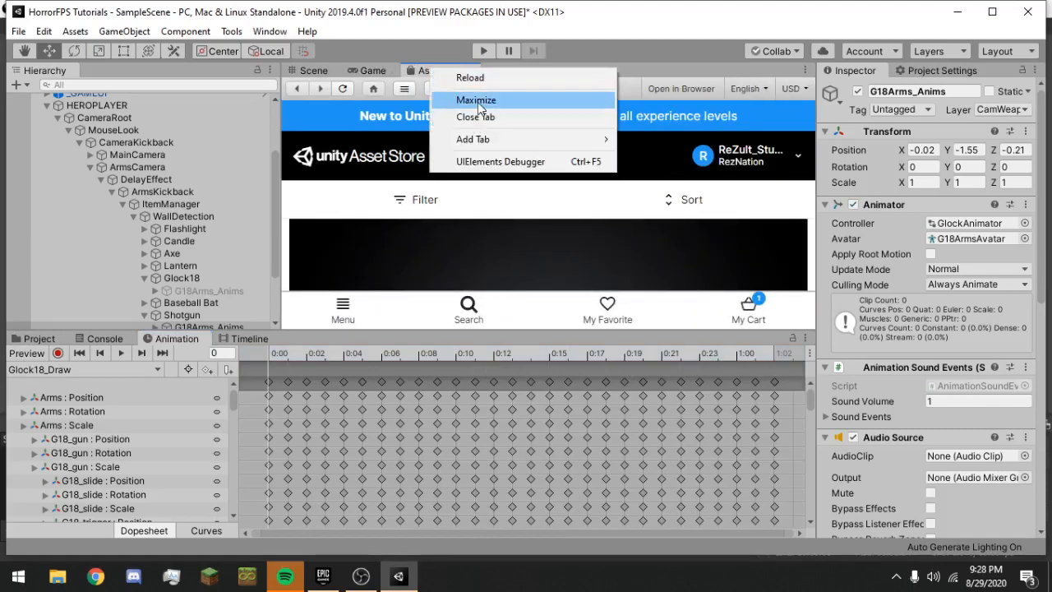
left_click(478, 101)
Filter the Asset Store to free assets in the Guns category under 3D Props.
scroll(686, 357, "down", 4)
scroll(765, 359, "up", 1)
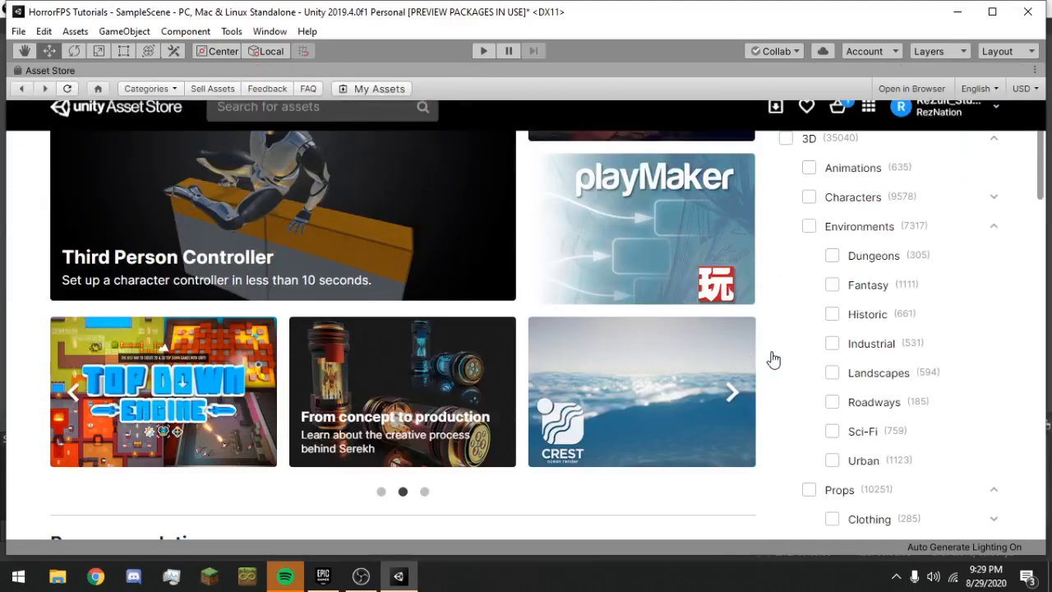
scroll(858, 376, "down", 6)
scroll(851, 379, "down", 3)
scroll(859, 365, "up", 12)
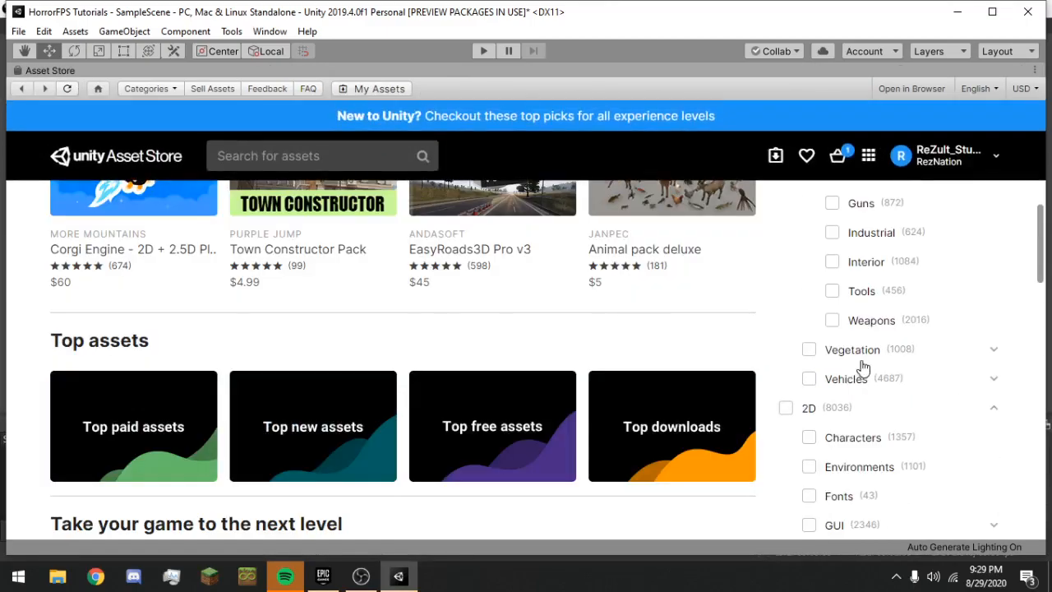
scroll(788, 408, "down", 6)
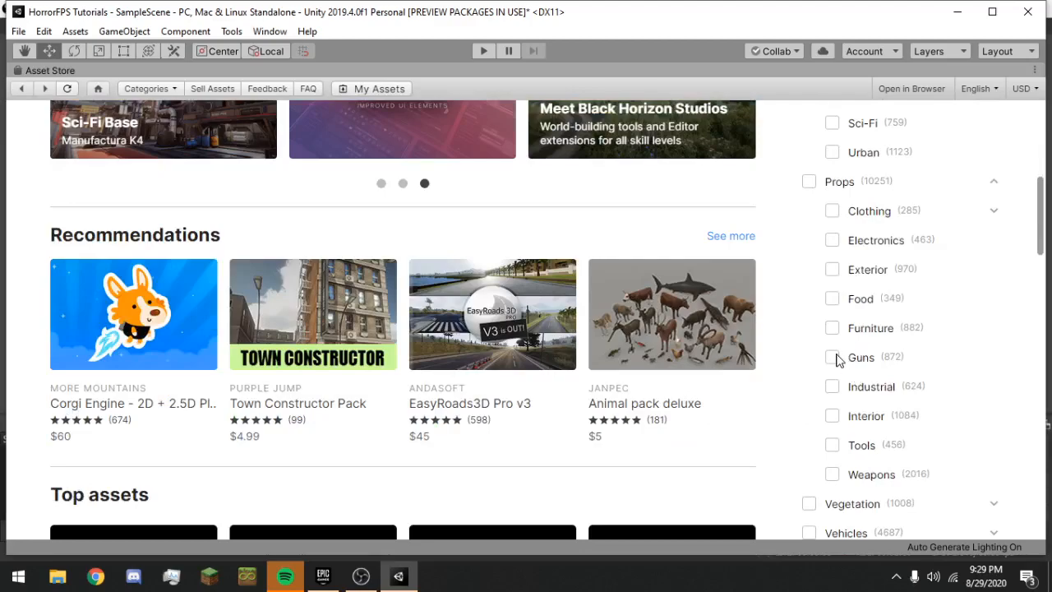
scroll(904, 382, "down", 15)
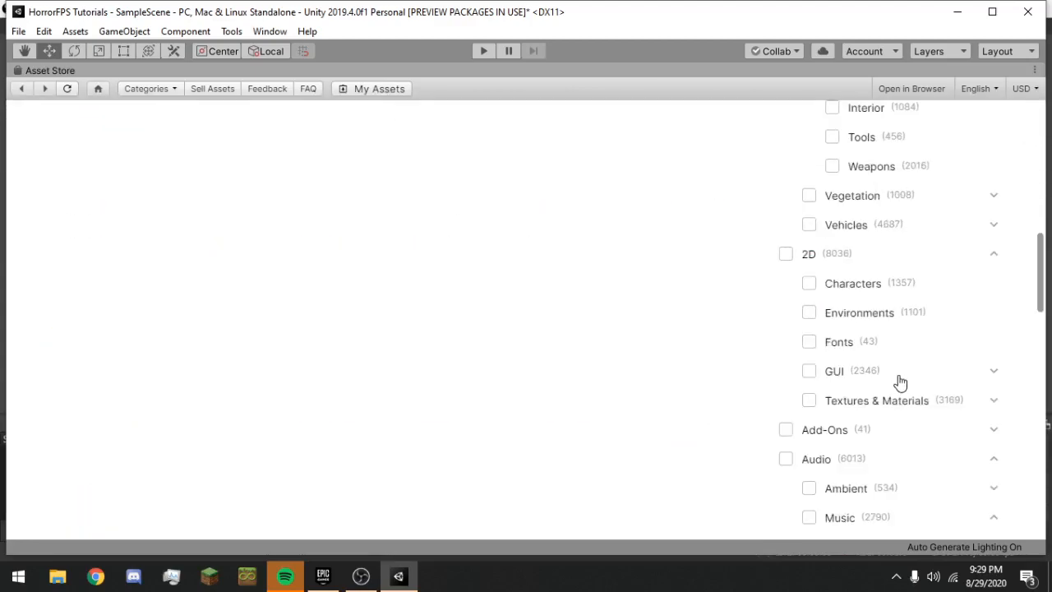
scroll(898, 393, "down", 5)
scroll(857, 329, "up", 3)
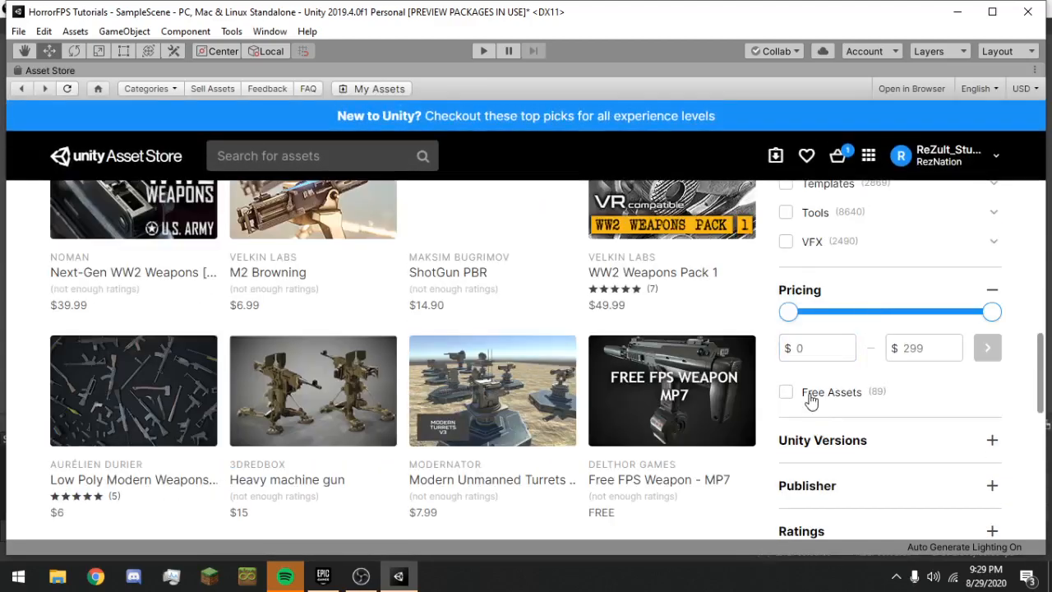
left_click(787, 391)
Look through the first page of free gun assets for a suitable shotgun model.
scroll(364, 369, "down", 5)
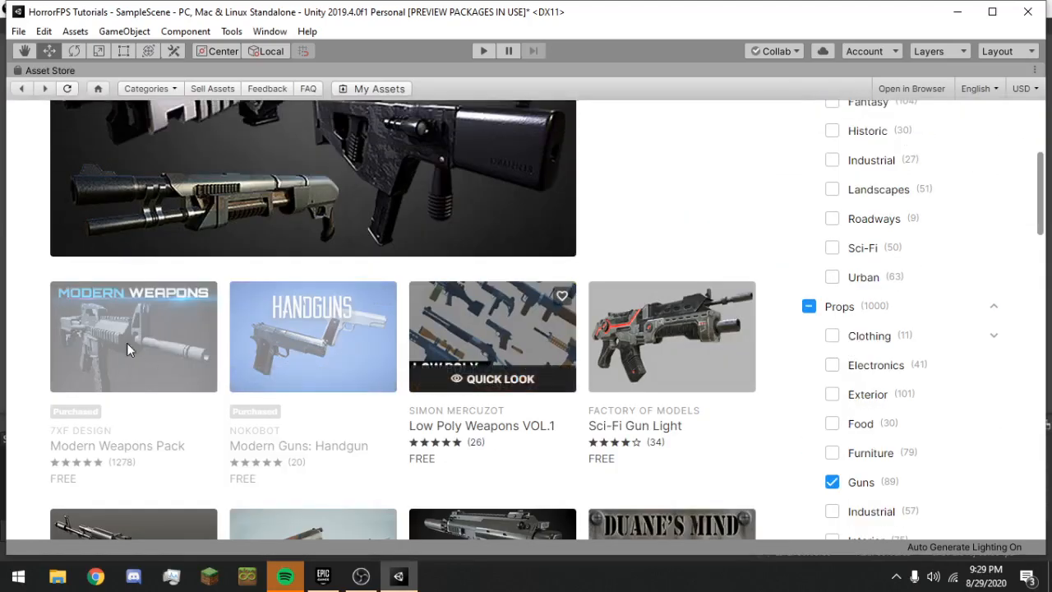
scroll(294, 336, "down", 2)
scroll(300, 337, "down", 2)
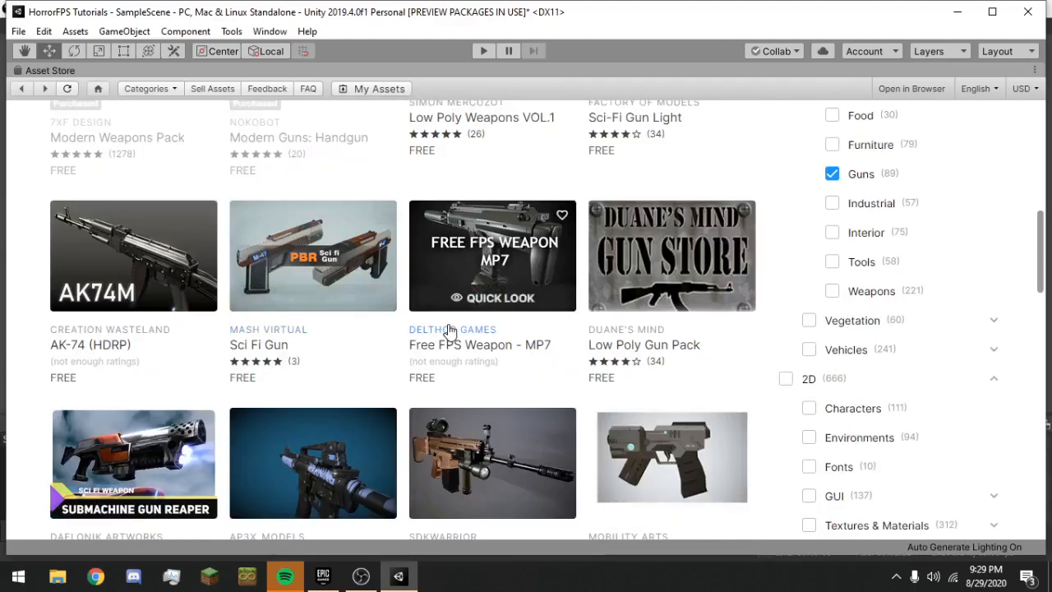
scroll(446, 331, "down", 3)
scroll(460, 325, "down", 2)
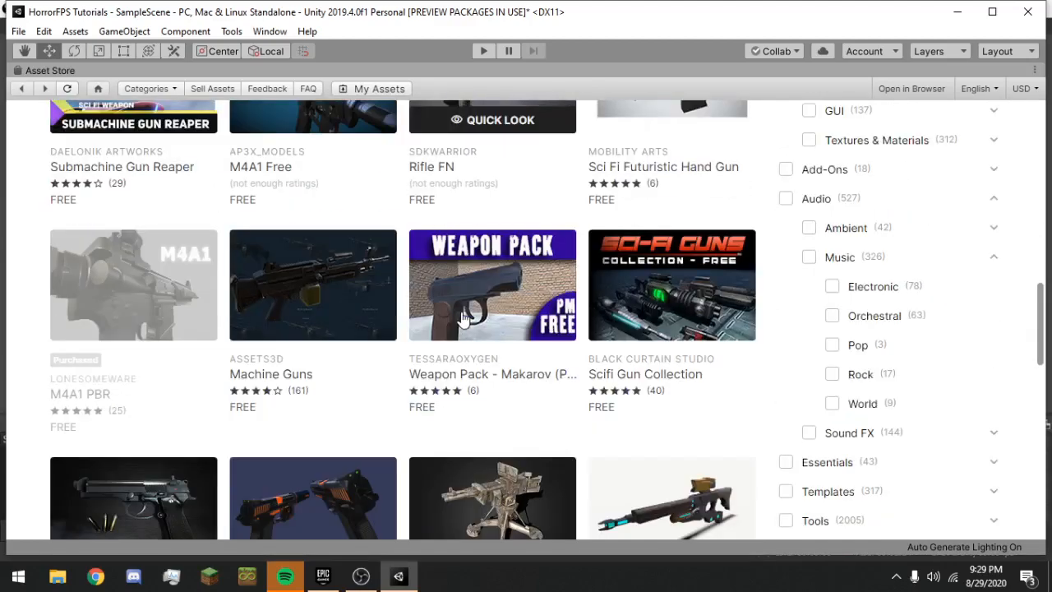
scroll(433, 382, "down", 2)
scroll(433, 383, "down", 4)
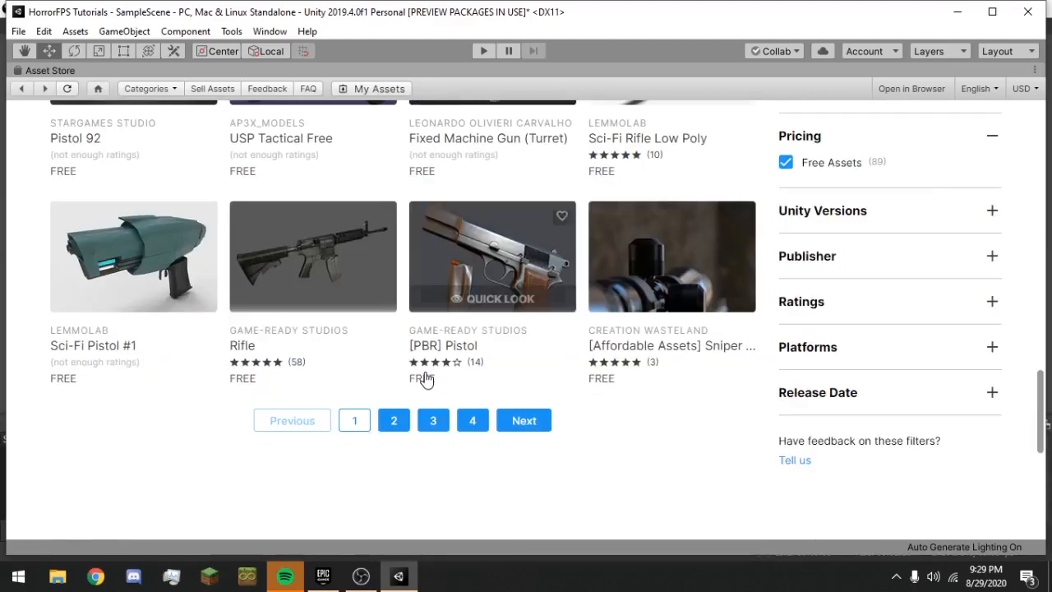
Browse the second page of free gun assets and preview the Reichsrevolver M-1879.
left_click(395, 421)
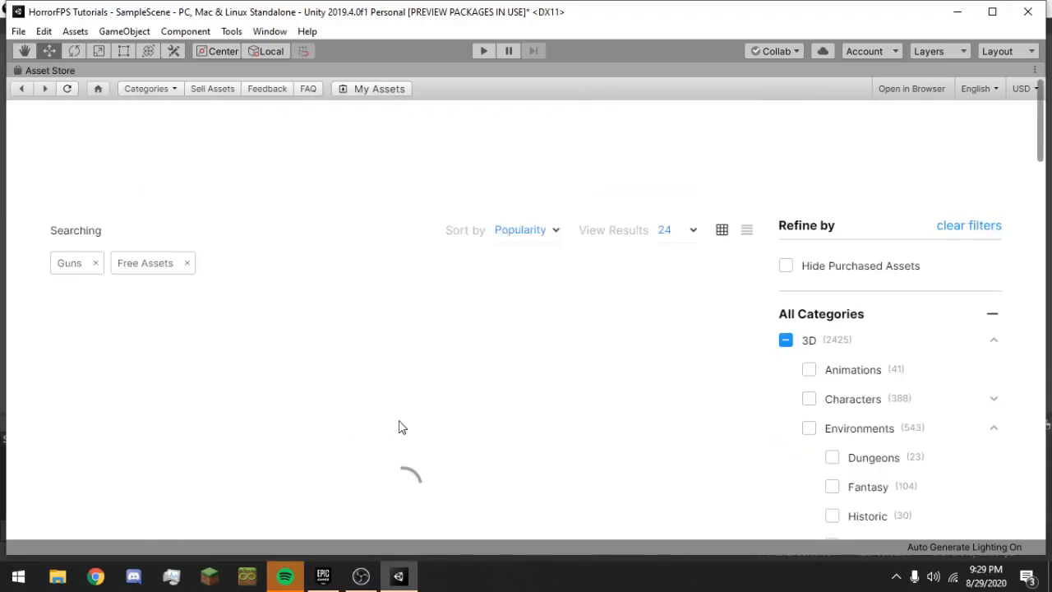
scroll(436, 409, "down", 1)
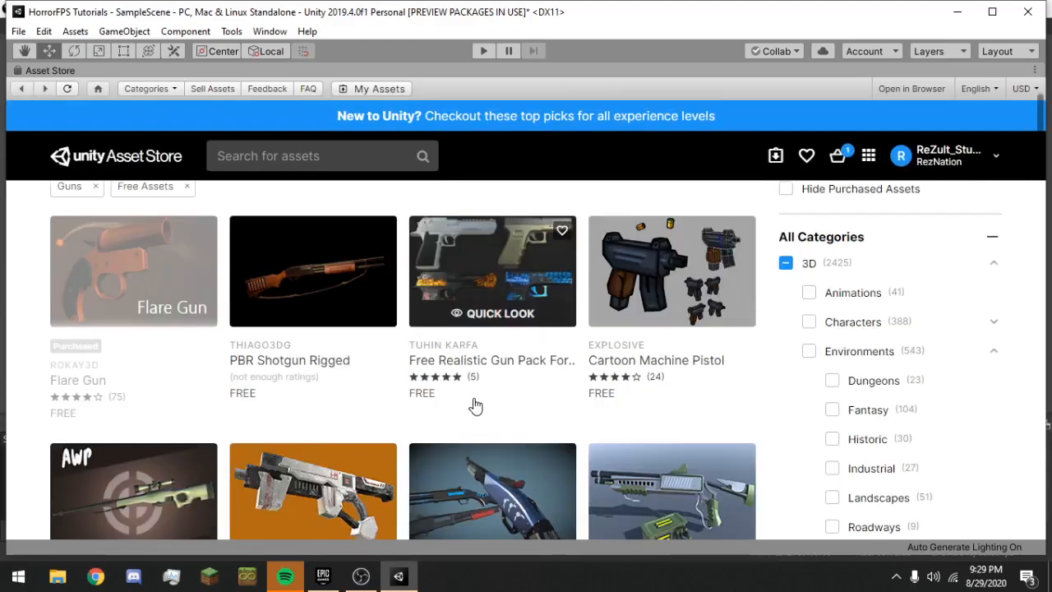
scroll(385, 359, "down", 2)
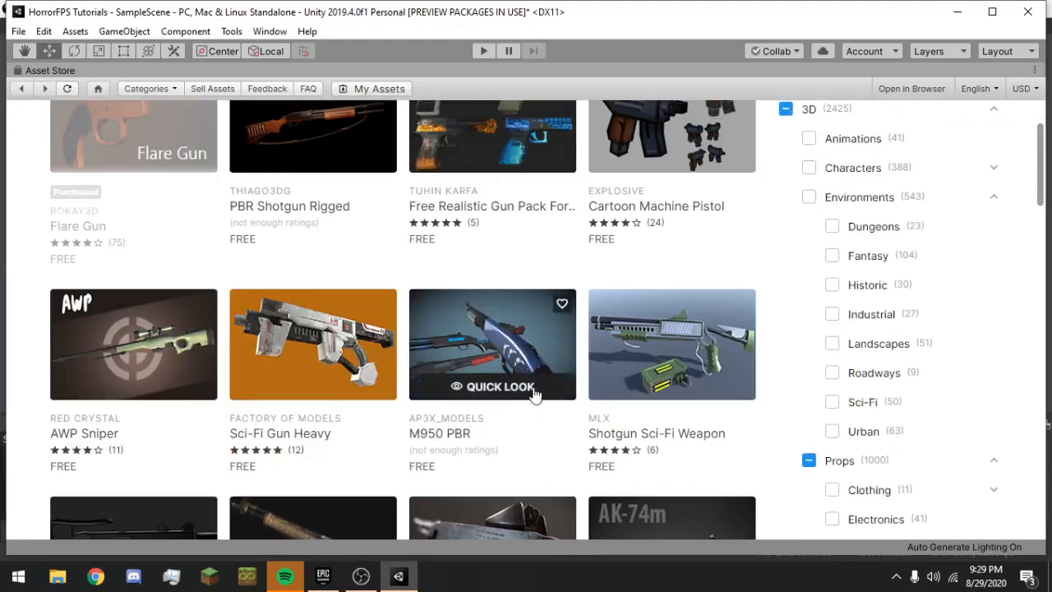
scroll(535, 418, "down", 2)
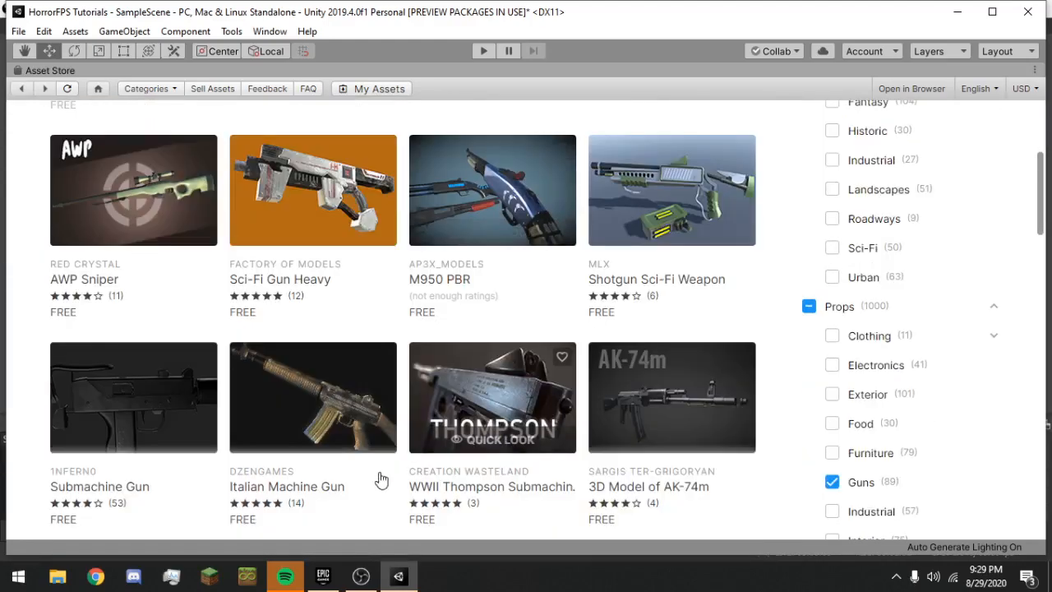
scroll(560, 449, "down", 3)
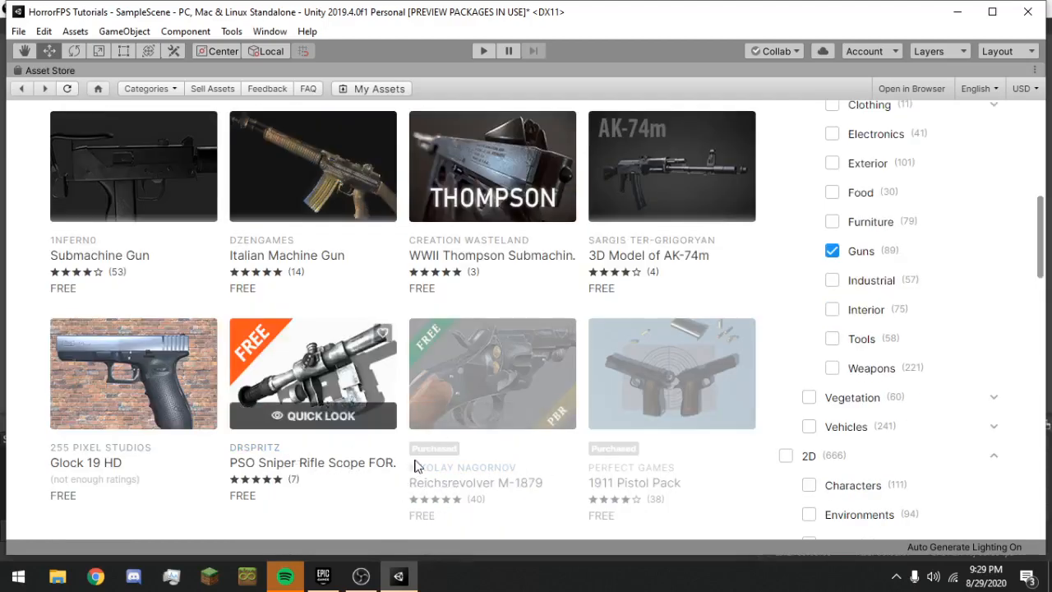
left_click(516, 417)
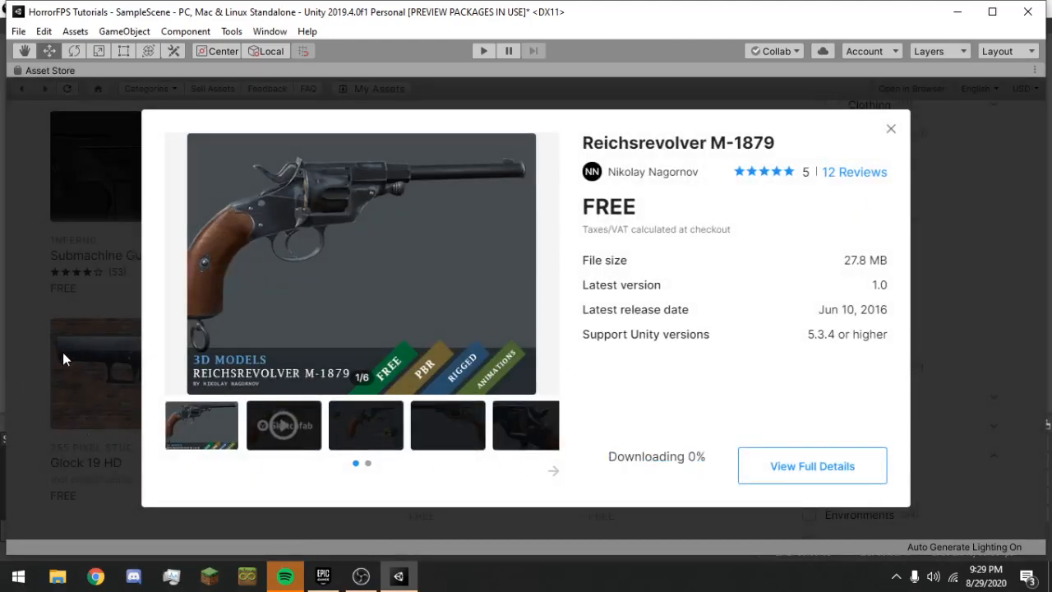
left_click(890, 129)
Find the free PBR Shotgun Rigged asset, open its quick preview and download it.
scroll(459, 292, "up", 5)
scroll(458, 291, "up", 3)
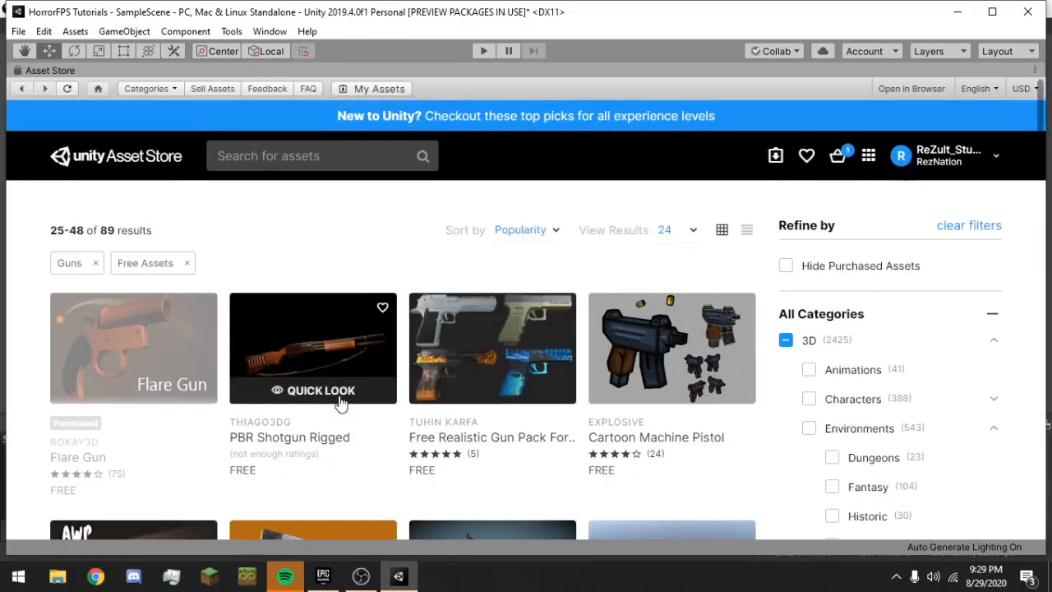
left_click(320, 390)
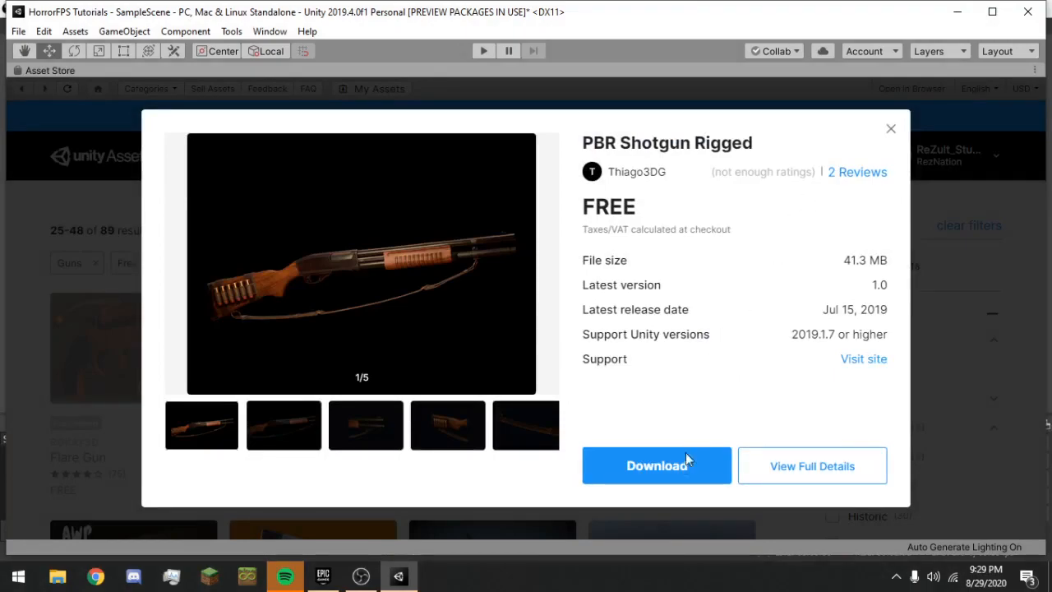
left_click(663, 467)
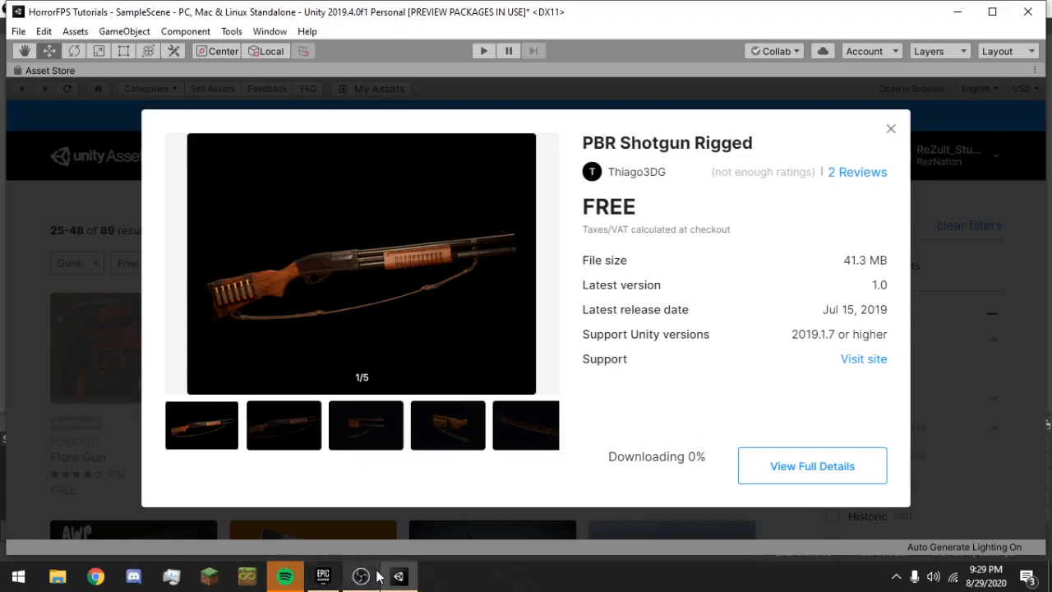
Switch to OBS, pause and resume the screen recording, and return to Unity.
mouse_move(374, 582)
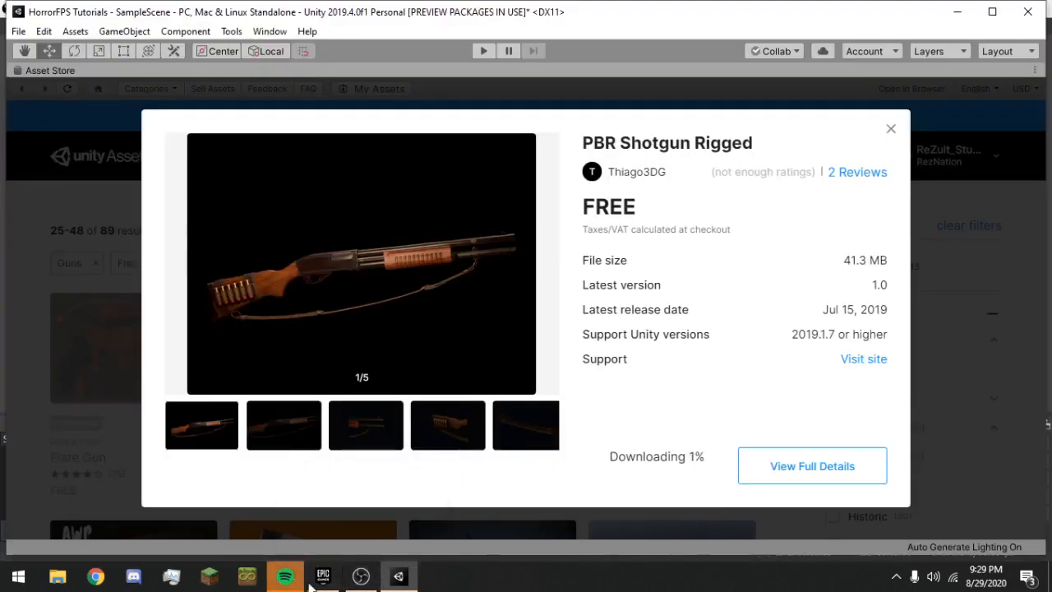
left_click(361, 575)
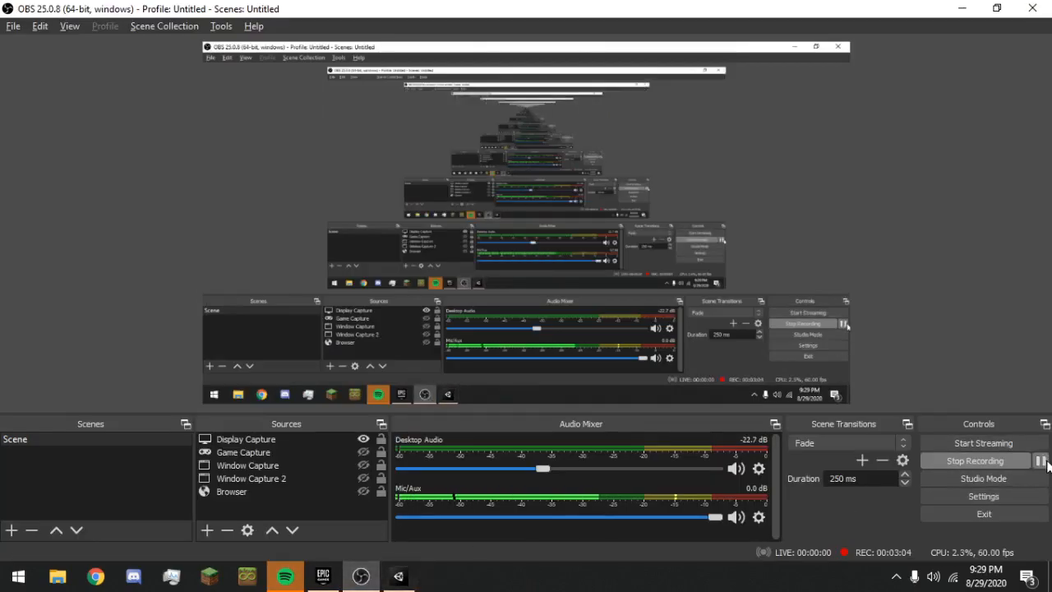
left_click(1041, 461)
left_click(1041, 461)
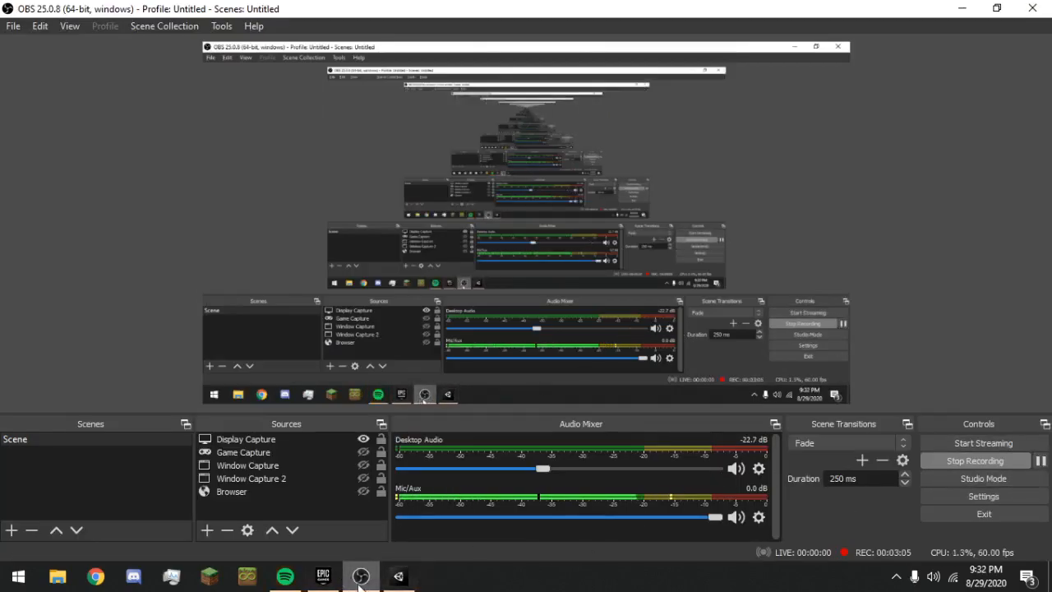
left_click(361, 575)
Import the complete PBR Shotgun Rigged package into the project.
left_click(669, 470)
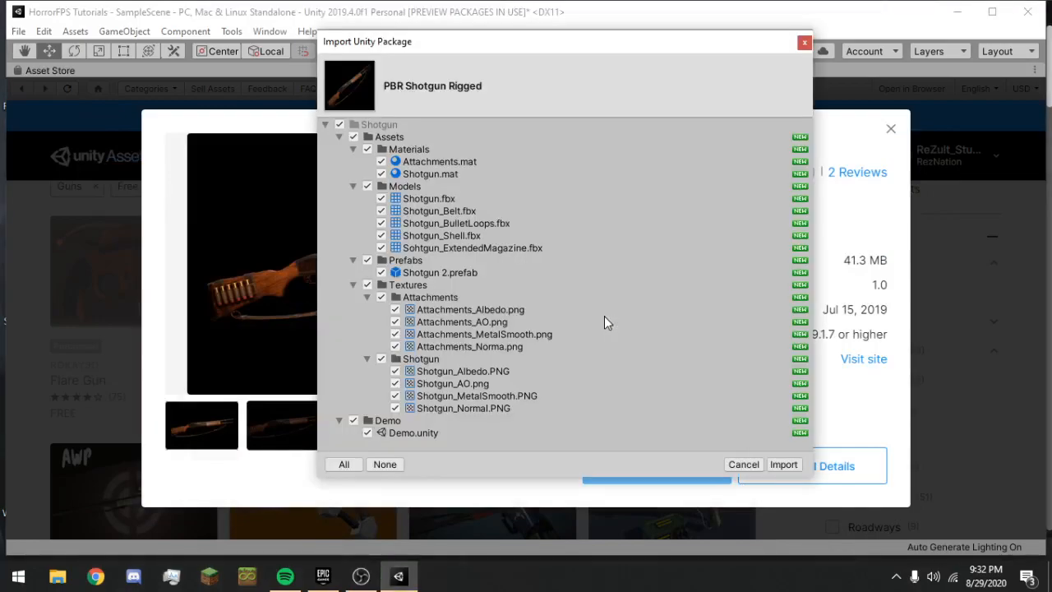
left_click(326, 125)
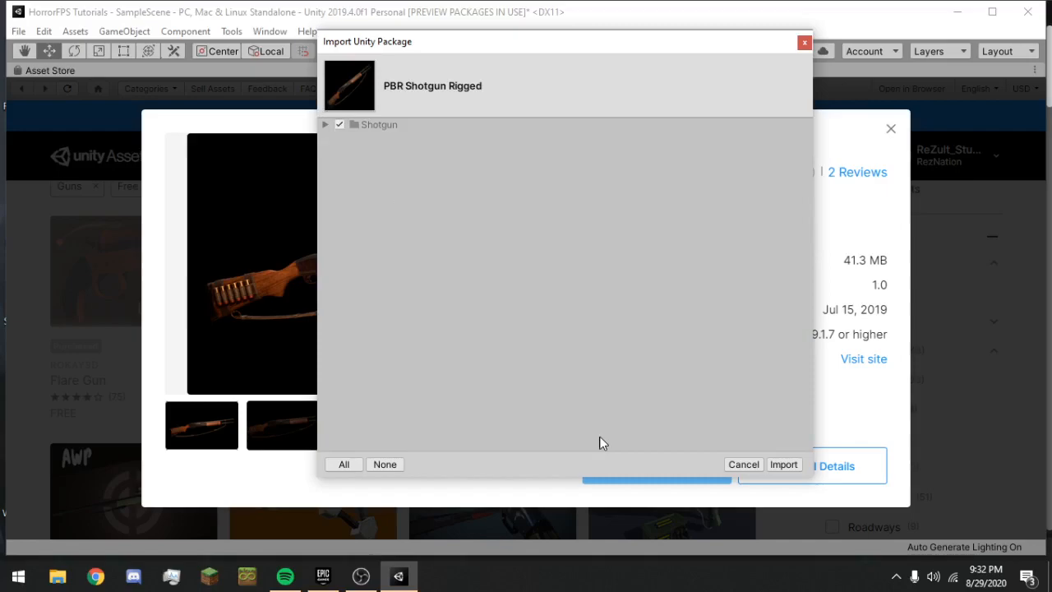
left_click(785, 466)
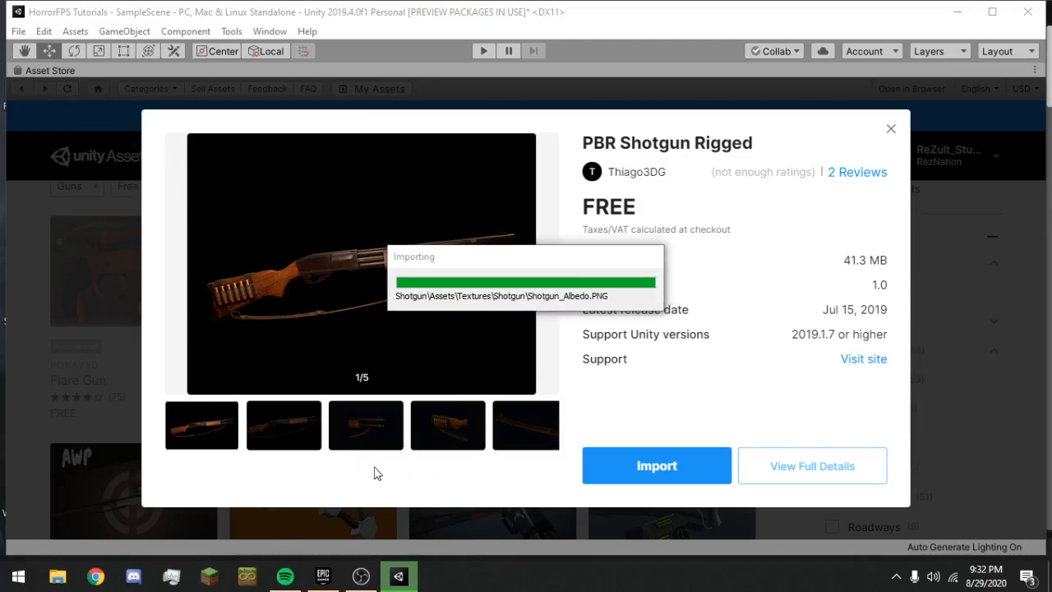
Switch the system's audio output to Speakers (Realtek(R) Audio) and check its volume.
left_click(934, 576)
left_click(881, 498)
left_click(853, 438)
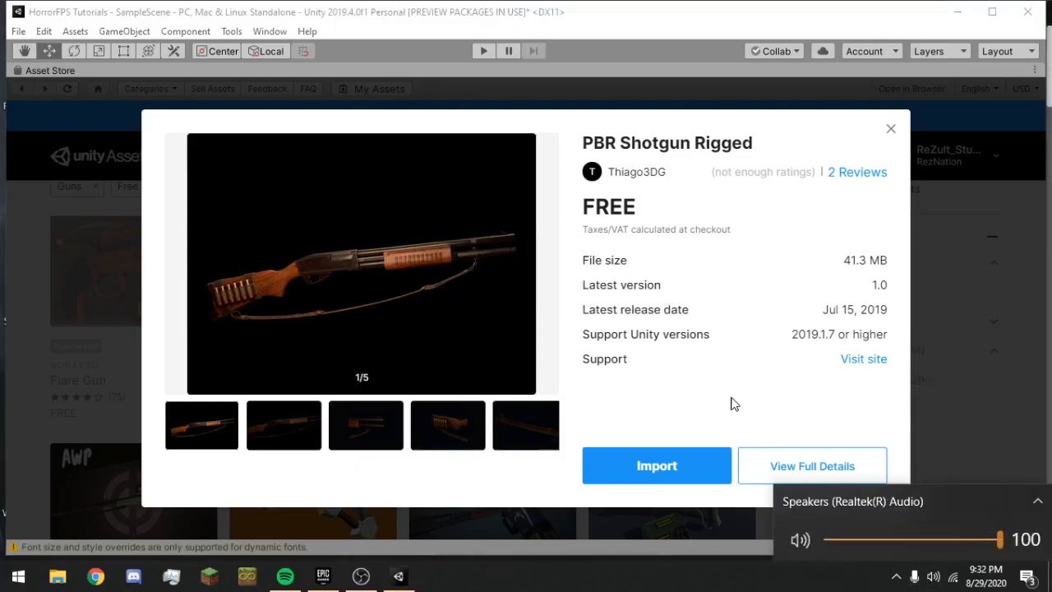
left_click(711, 419)
left_click(934, 579)
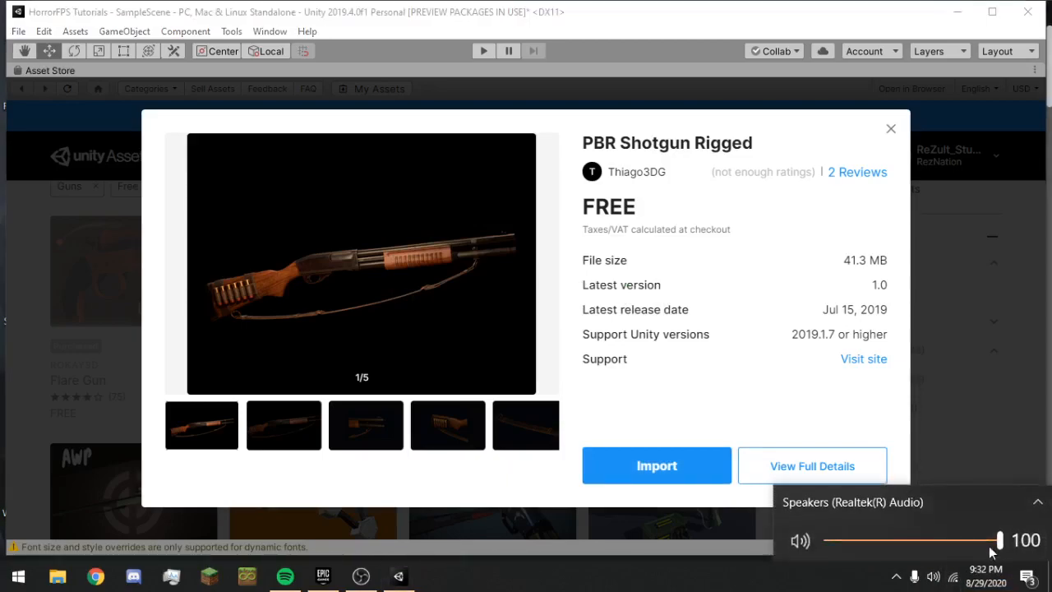
left_click(798, 430)
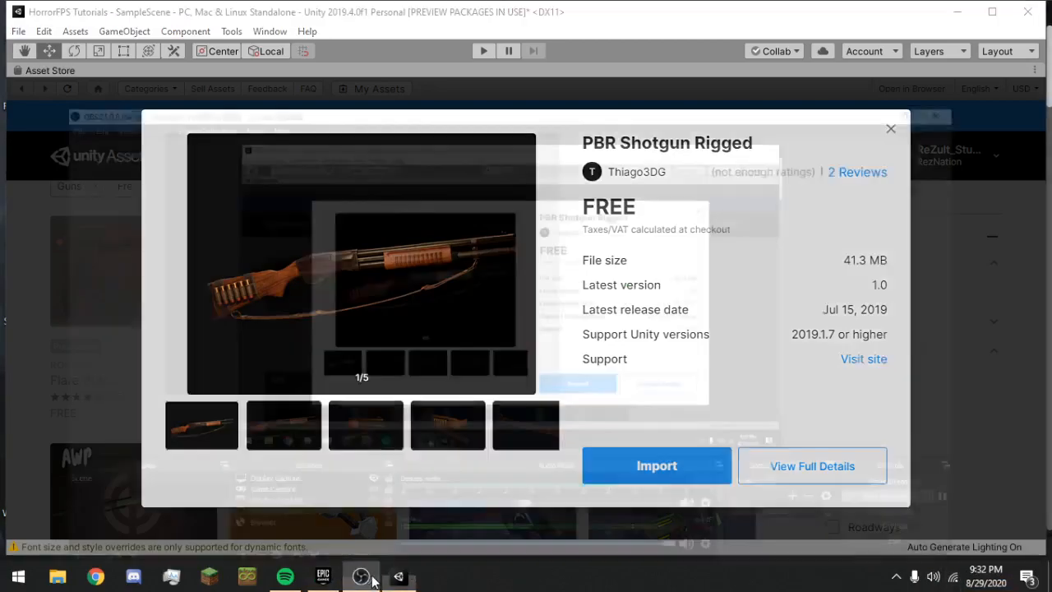
Switch to OBS, set the Desktop Audio device to Speakers (Realtek(R) Audio), and return to Unity.
left_click(362, 576)
left_click(759, 471)
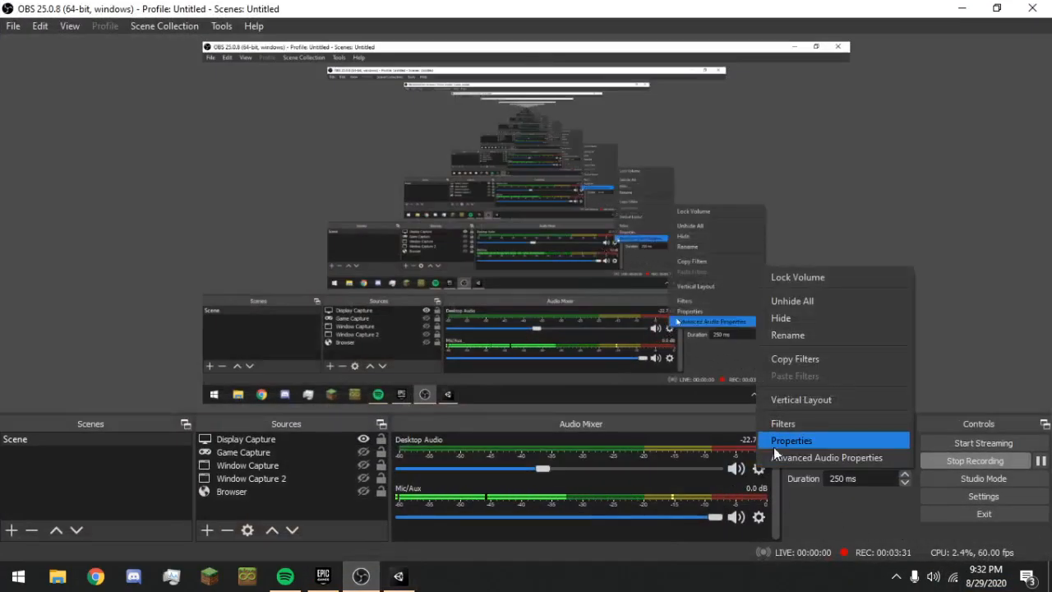
left_click(786, 443)
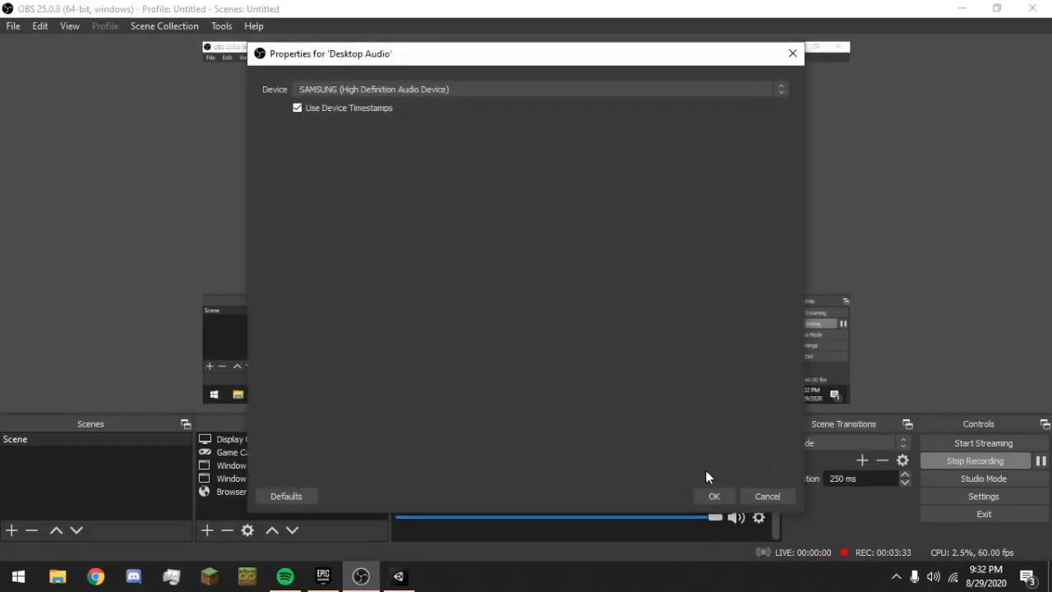
left_click(495, 92)
left_click(421, 131)
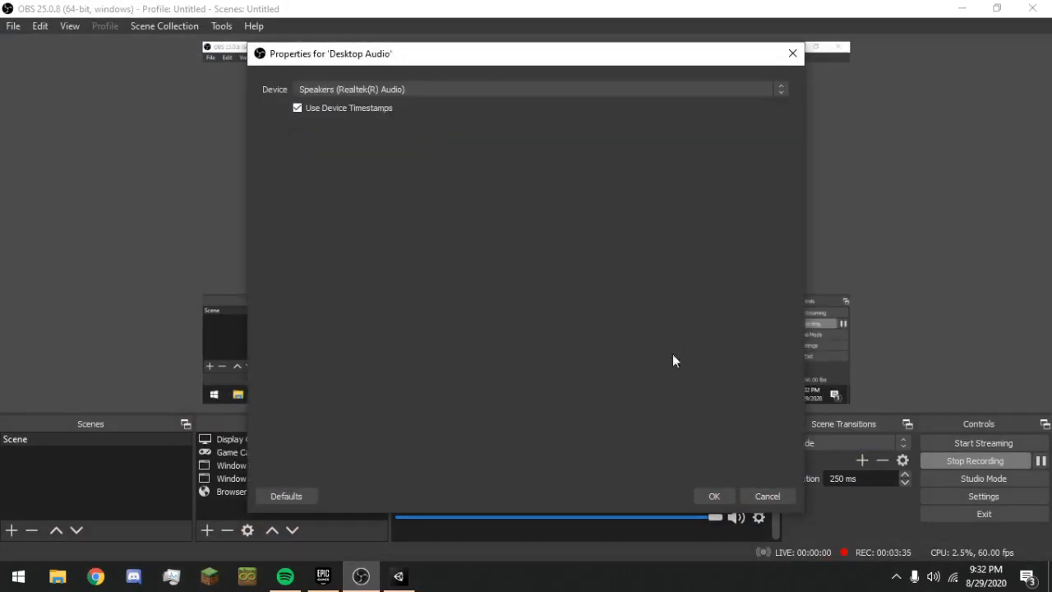
left_click(715, 497)
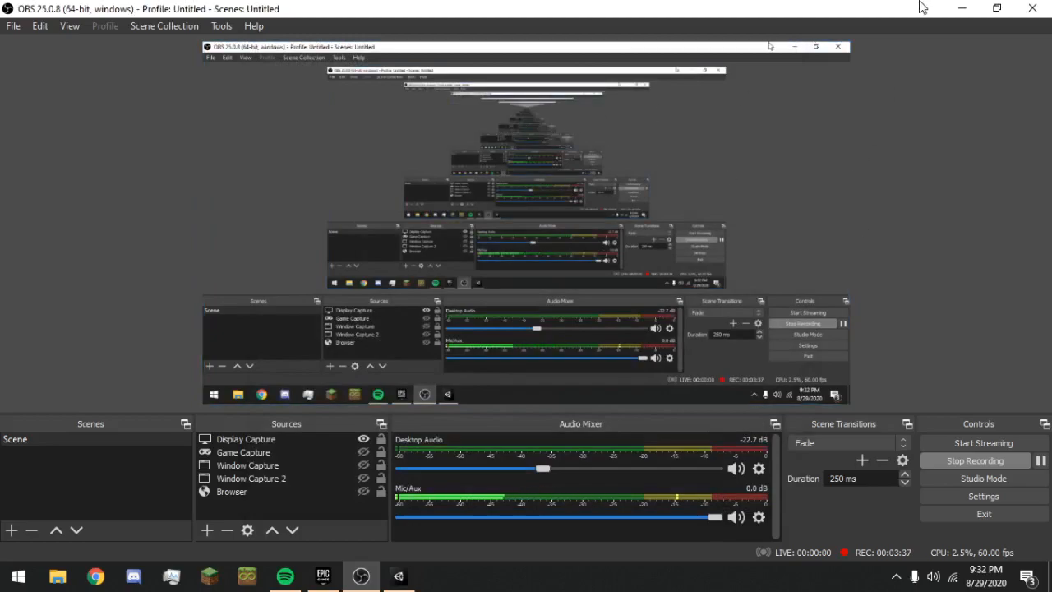
left_click(963, 10)
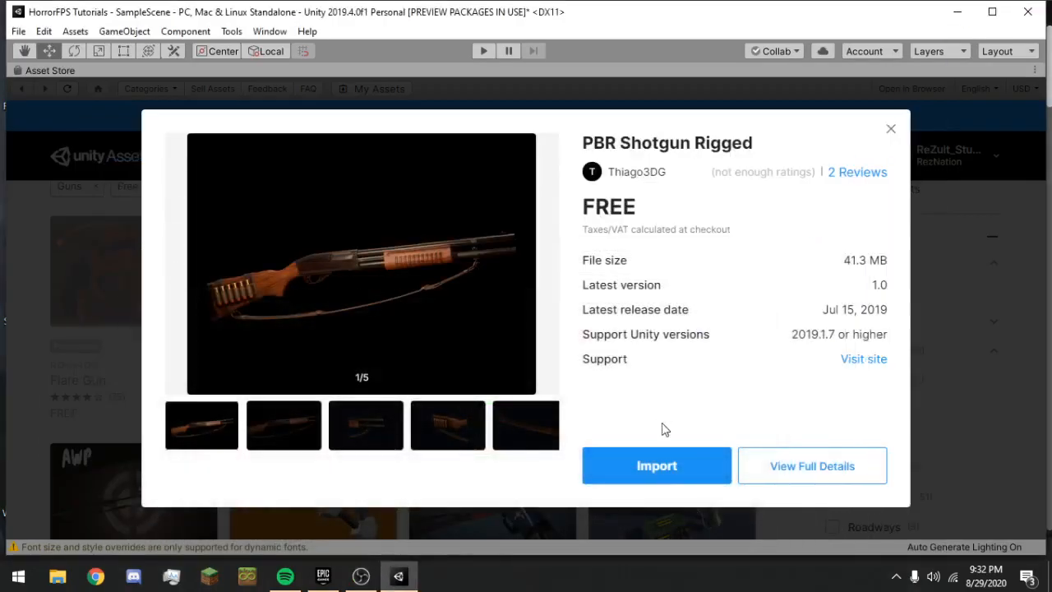
Close the asset preview and restore the normal editor layout with the Scene view and project folders showing.
left_click(117, 468)
right_click(49, 72)
left_click(117, 103)
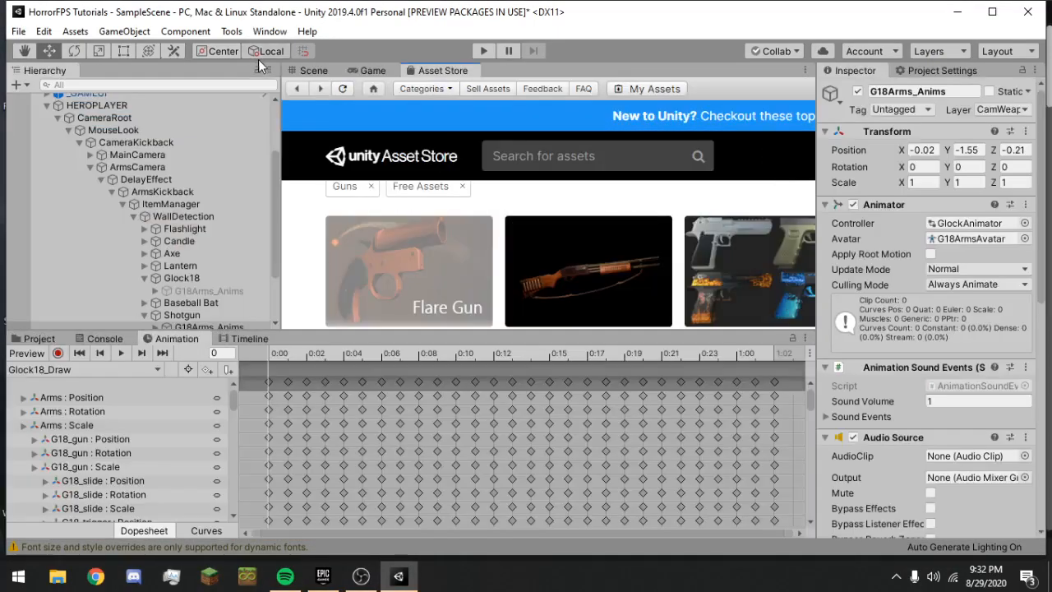
left_click(313, 71)
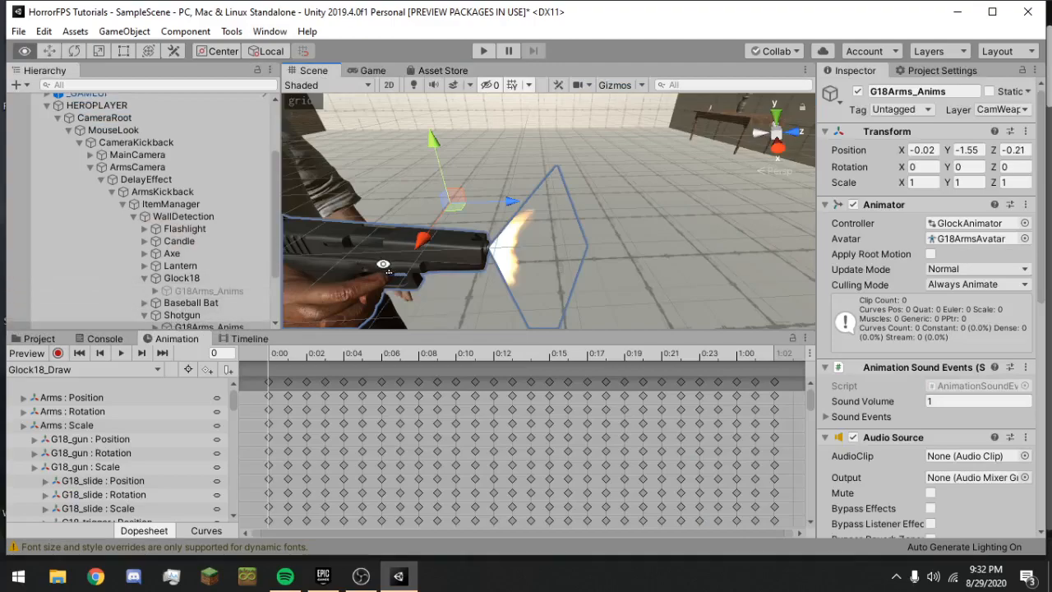
left_click(39, 338)
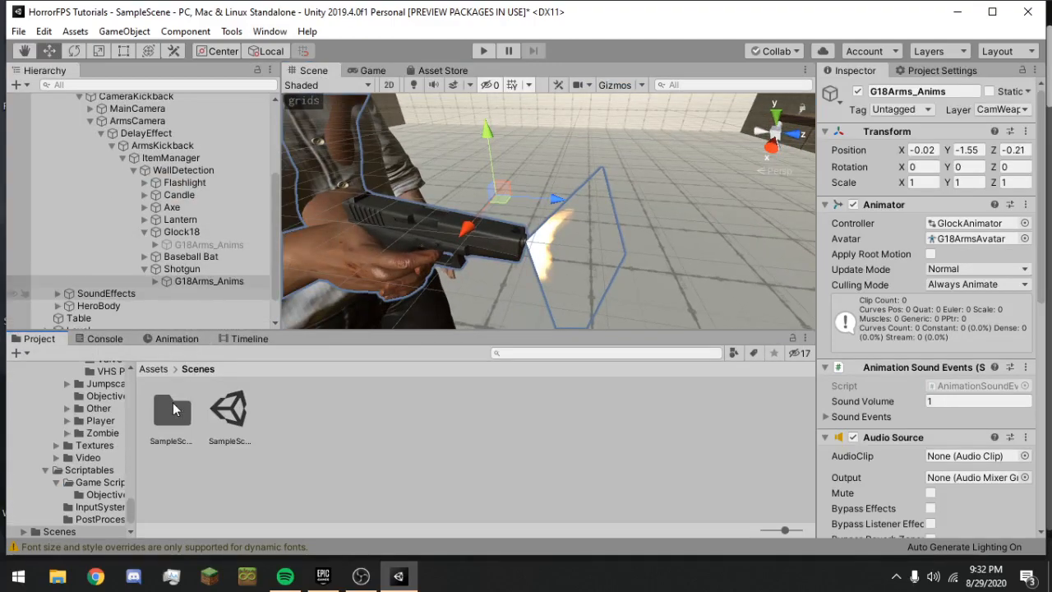
Place the Shotgun 2 prefab from Assets/Shotgun/Assets/Prefabs into the scene beside the player's pistol.
left_click(154, 369)
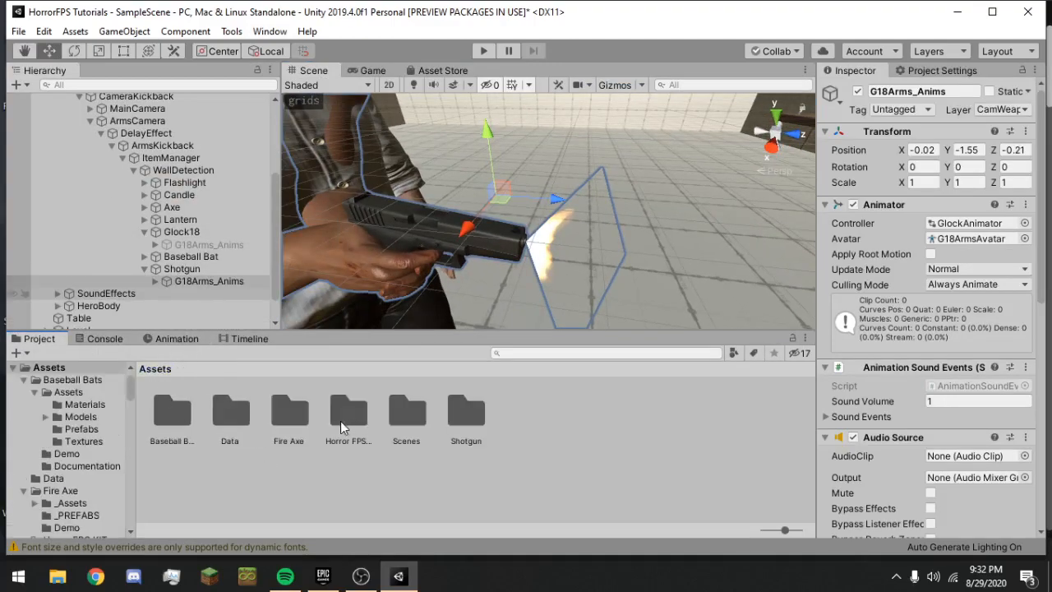
double_click(461, 419)
double_click(171, 411)
double_click(288, 413)
left_click(181, 420)
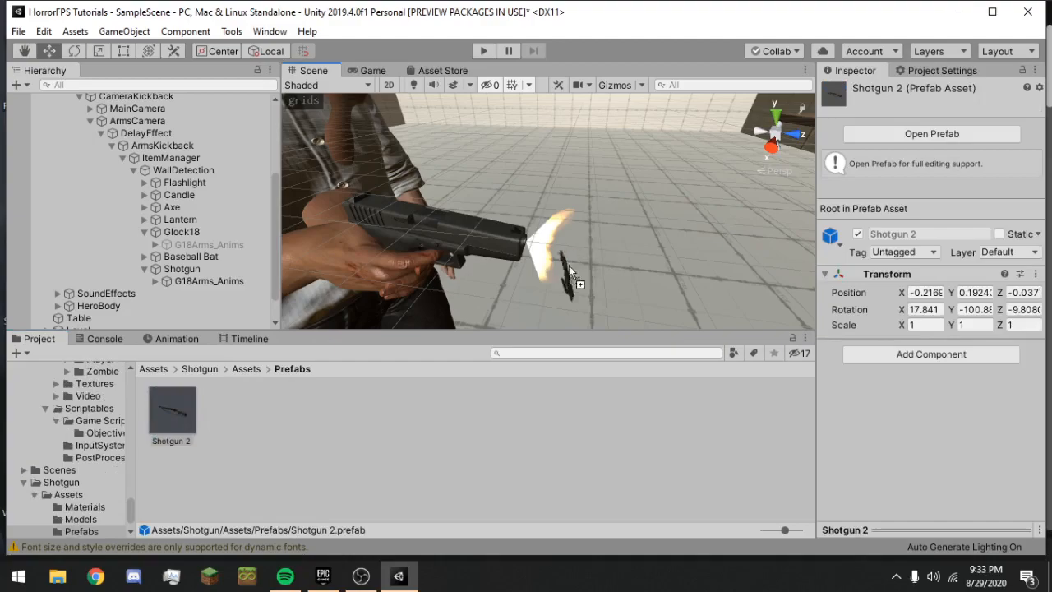
left_click_drag(388, 217, 662, 229)
Rotate the shotgun to about -187.85 on Y so it points forward like the pistol, and scale it uniformly to about 0.7475.
key("e")
key("w")
right_click_drag(531, 240, 567, 260)
key("s")
left_click_drag(568, 260, 587, 259)
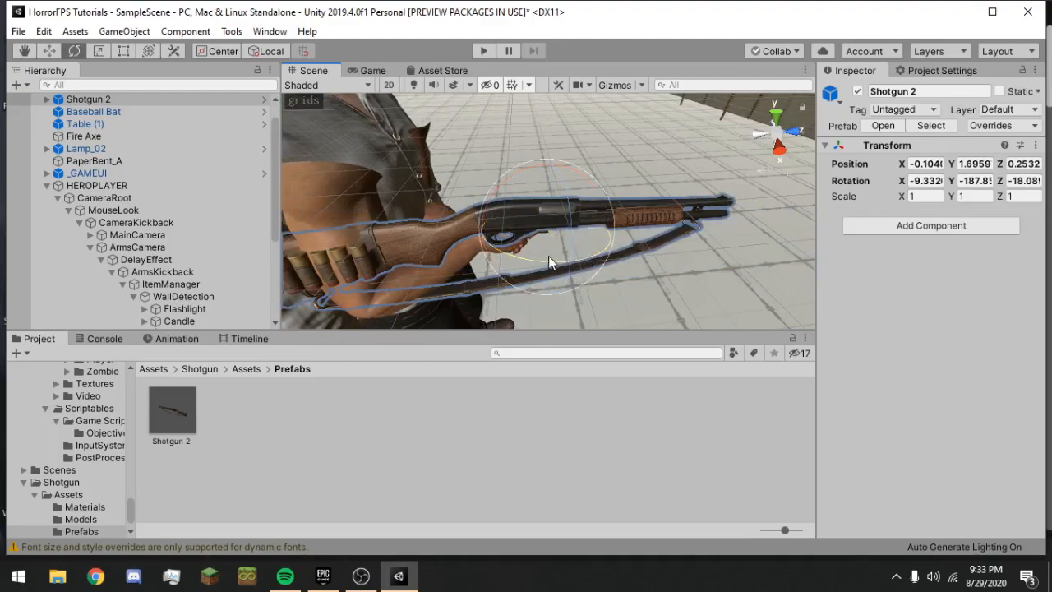
key("r")
mouse_move(542, 228)
left_mouse_down()
mouse_move(523, 231)
mouse_move(535, 237)
left_mouse_up()
Tilt the shotgun to about 4.113 on Z and move it into the player's hands at about X -0.134, Y 1.756, Z 0.379.
right_click_drag(535, 237, 641, 245)
key("e")
left_click_drag(573, 177, 595, 205)
key("w")
key("e")
key("w")
key("w")
right_click_drag(597, 205, 573, 204)
key("s")
left_click_drag(539, 210, 506, 212)
Parent Shotgun 2 to the Arms object inside the Shotgun weapon's G18Arms_Anims.
left_click(367, 73)
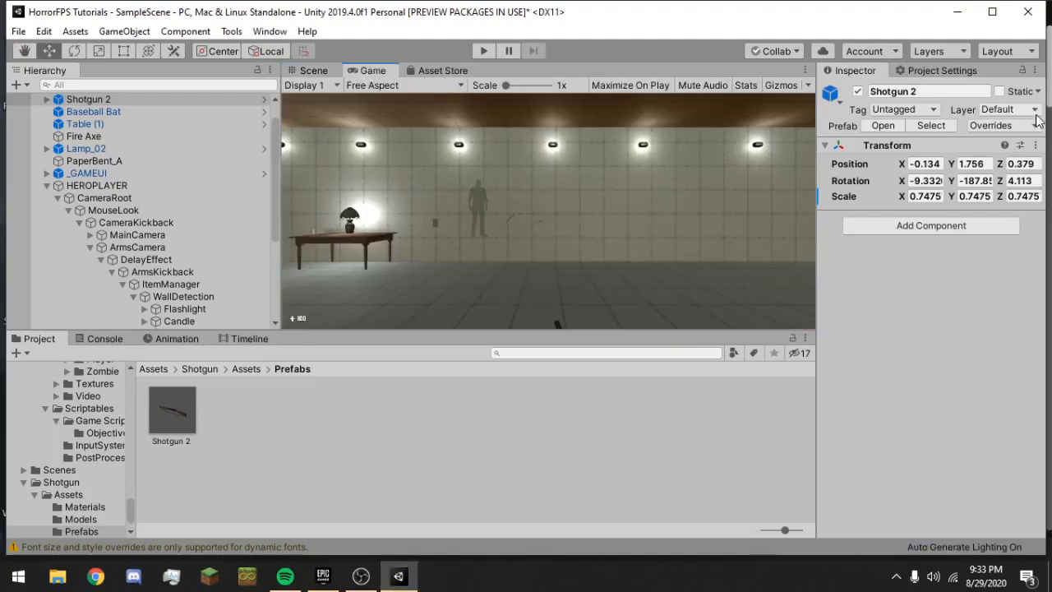
scroll(90, 205, "down", 2)
scroll(82, 140, "up", 3)
left_click_drag(82, 132, 198, 237)
left_click_drag(208, 286, 205, 250)
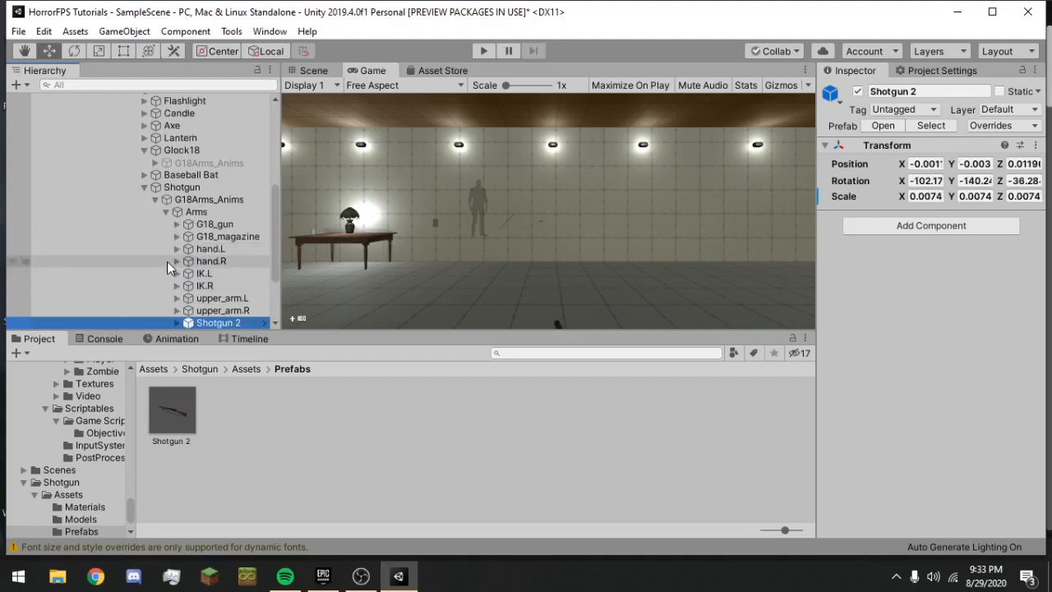
Examine the hand.L and hand.R bones under Arms and the root bone of the Glock18 mesh.
left_click(176, 261)
scroll(197, 281, "down", 2)
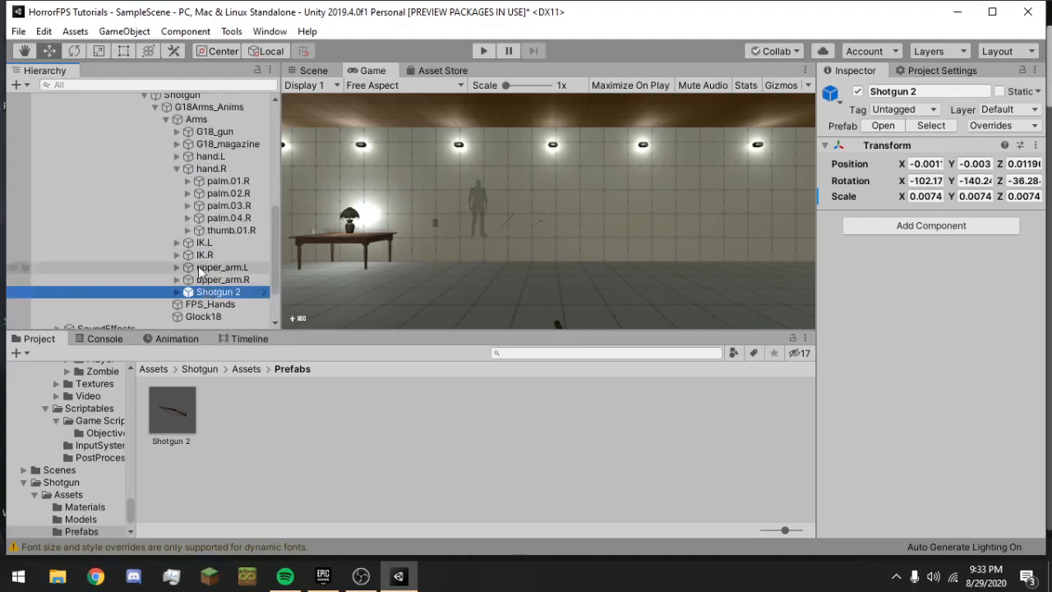
left_click(176, 156)
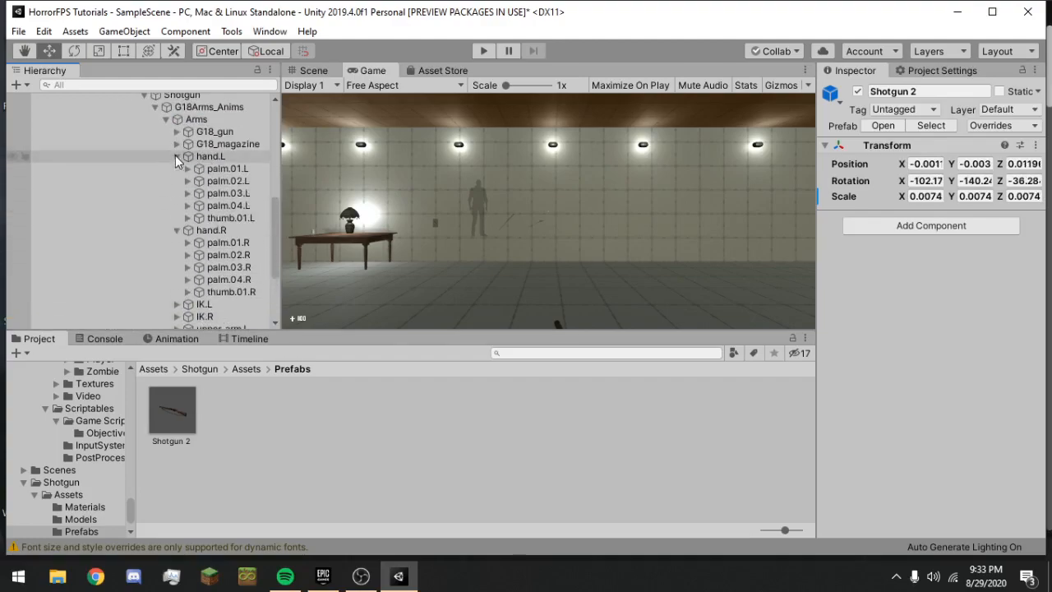
left_click(176, 156)
left_click(177, 168)
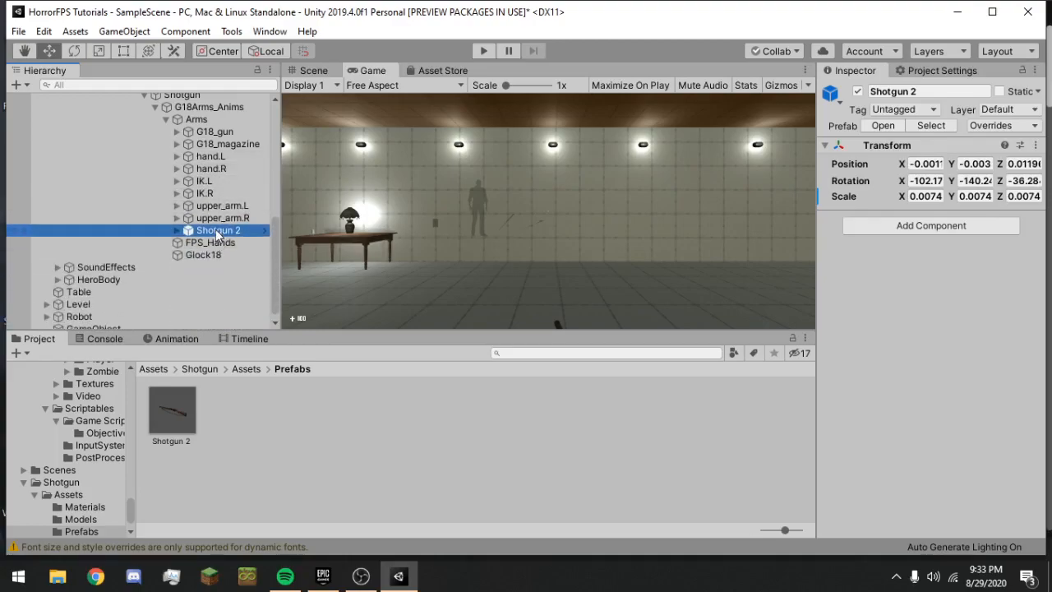
left_click(219, 255)
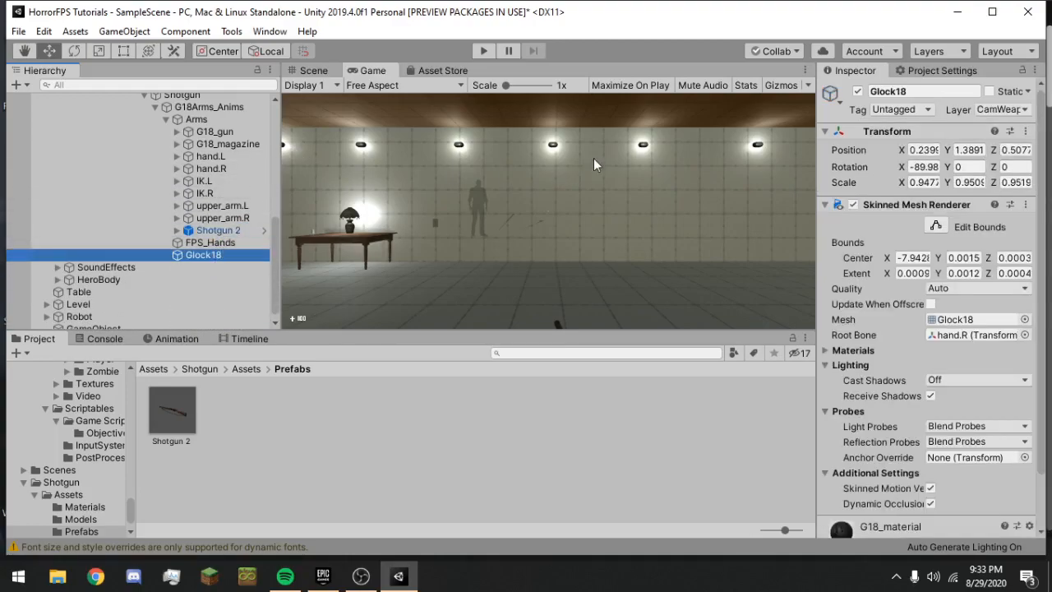
scroll(165, 247, "up", 3)
left_click(176, 261)
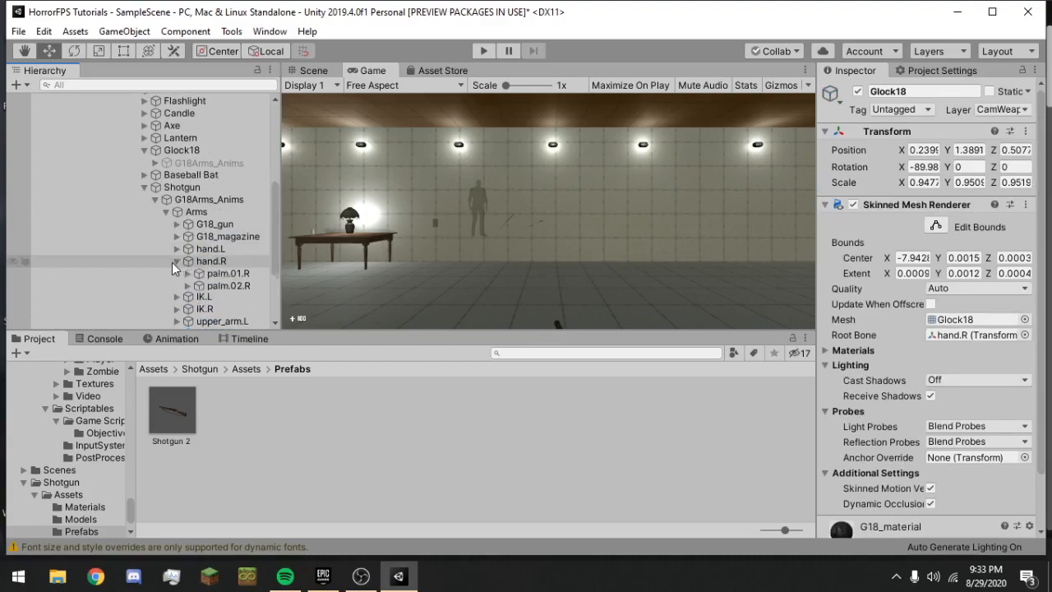
scroll(185, 266, "down", 3)
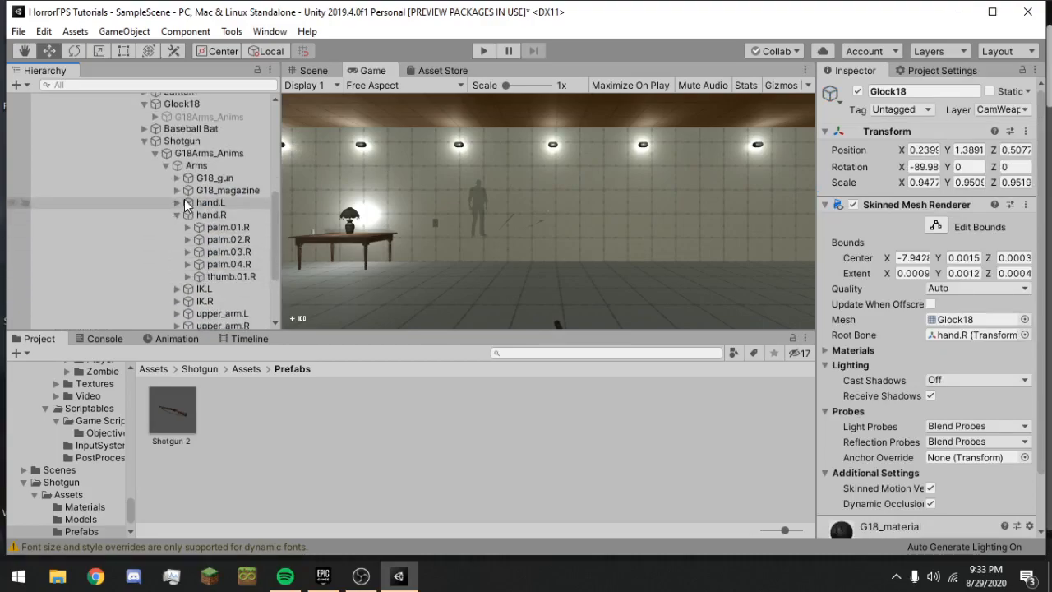
Move Shotgun 2 under the G18_gun bone of the Shotgun weapon's arms.
left_click(176, 215)
left_click(210, 278)
left_click_drag(210, 283, 224, 179)
left_click(227, 190)
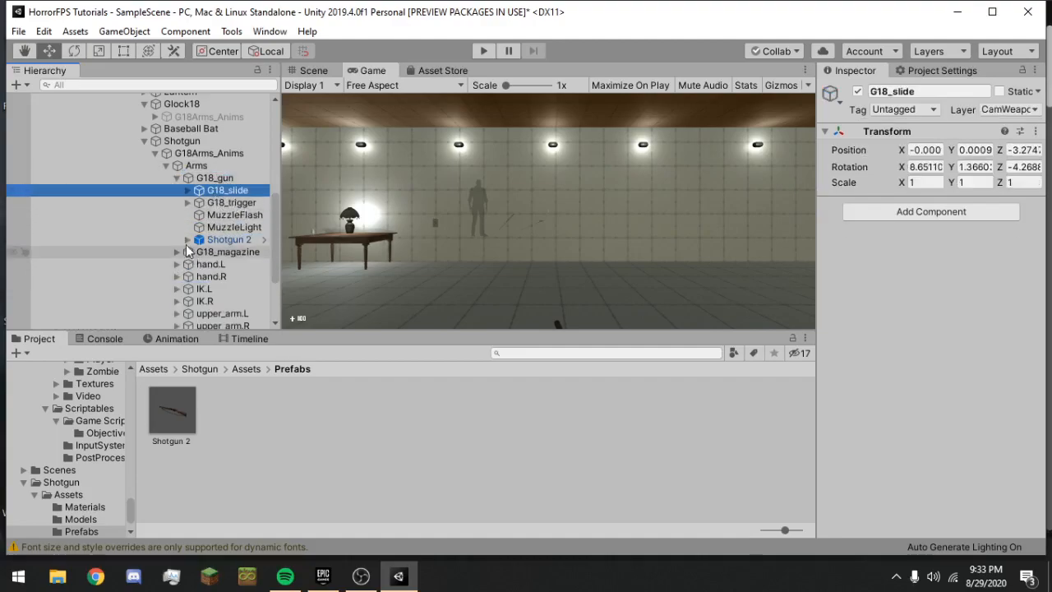
Scrub the Glock18_Draw animation to frame 11 and check the arms and shotgun in the Game view.
left_click(203, 252)
left_click(312, 71)
left_click_drag(412, 254, 365, 331, "alt")
left_click(176, 338)
left_click_drag(283, 349, 475, 350)
left_click(372, 71)
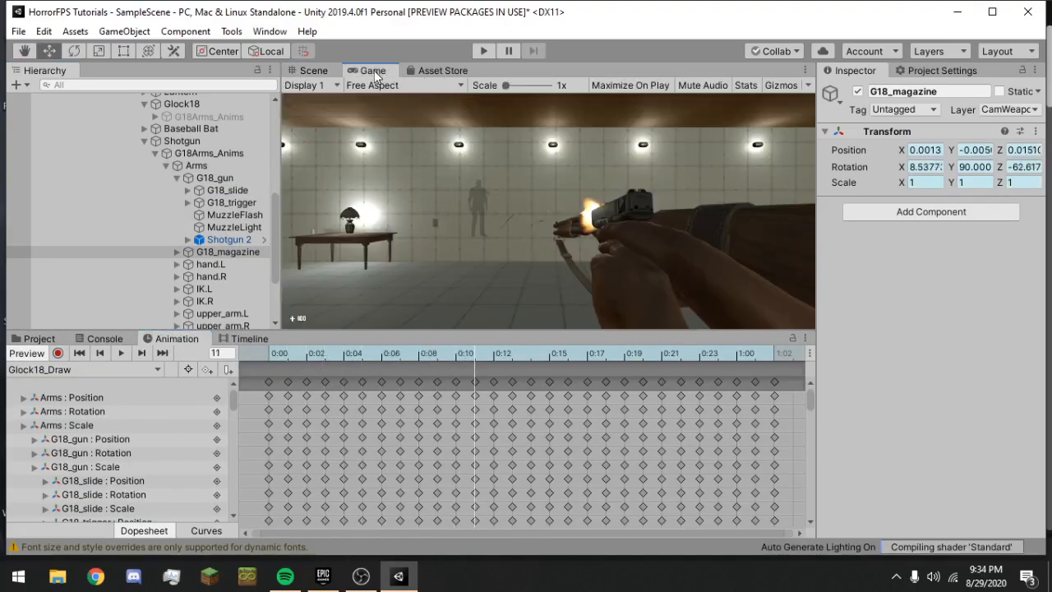
Set Shotgun 2 and all its children to the CamWeapon layer, and scrub through the Glock18_Draw animation to check it.
left_click(185, 141)
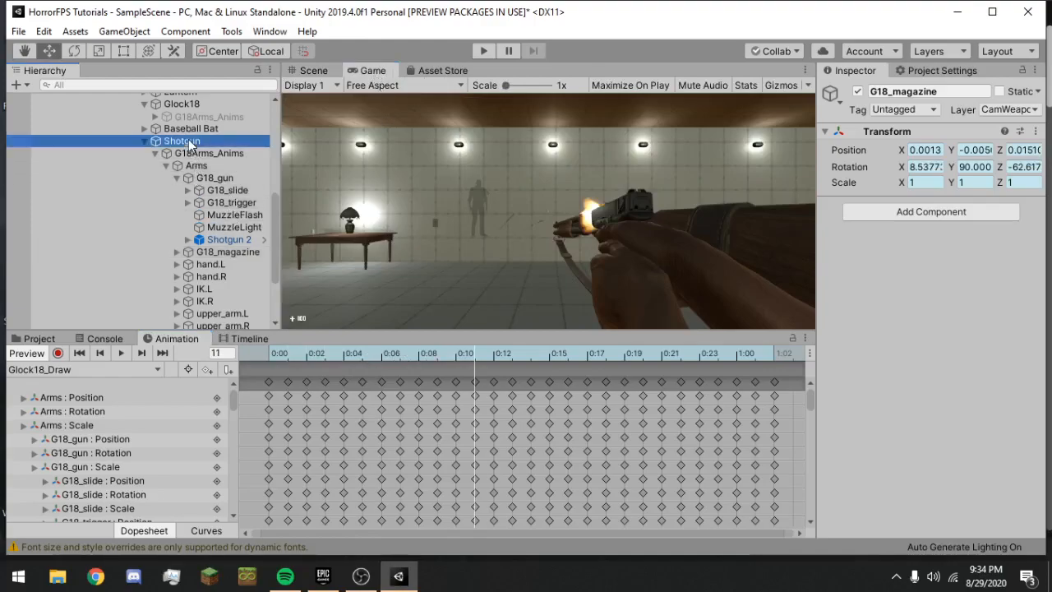
left_click(226, 239)
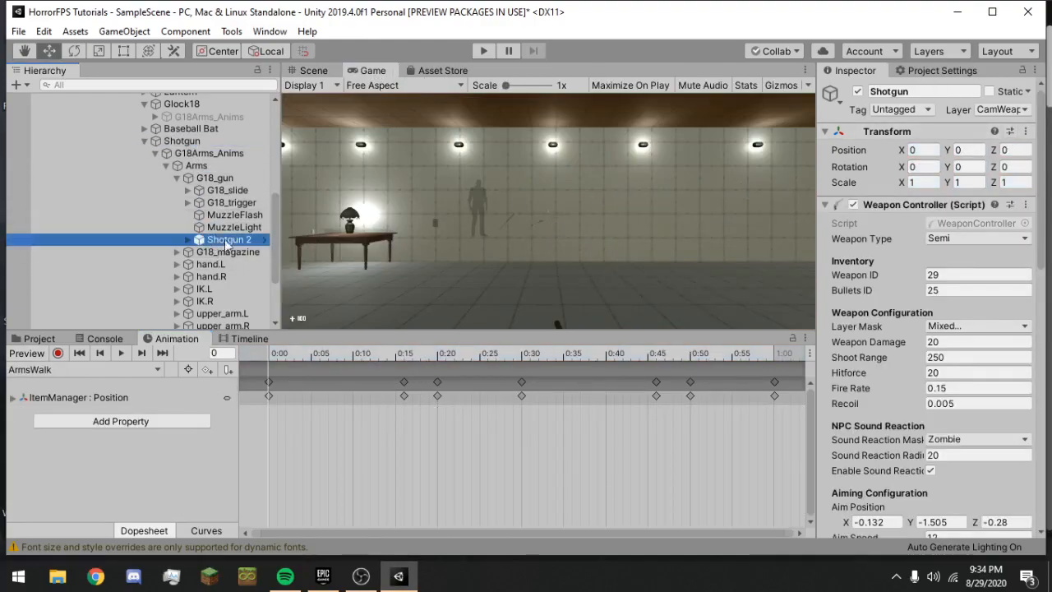
left_click(1029, 111)
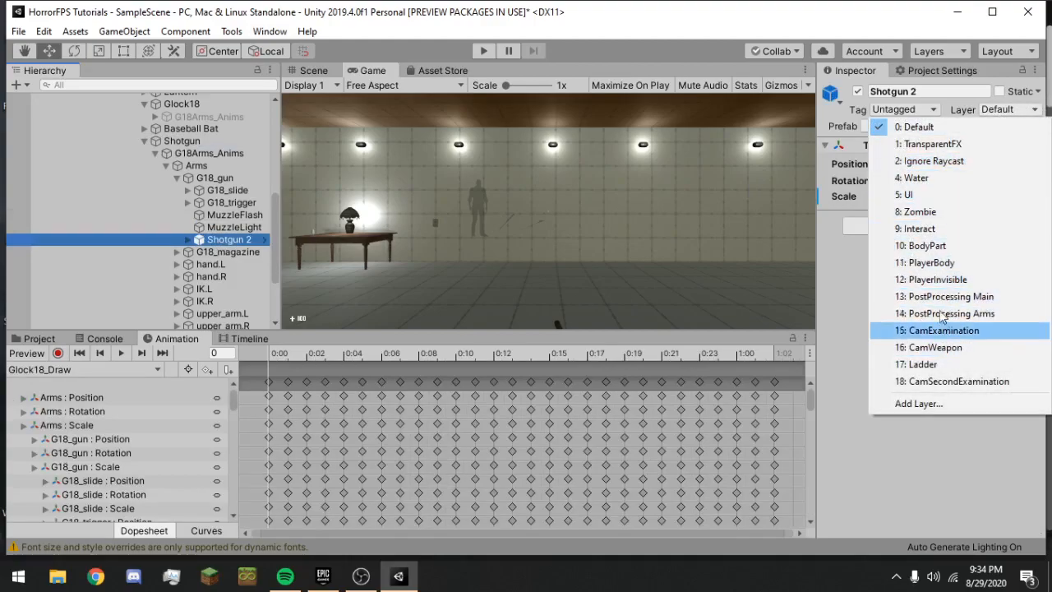
left_click(1008, 122)
left_click(1016, 108)
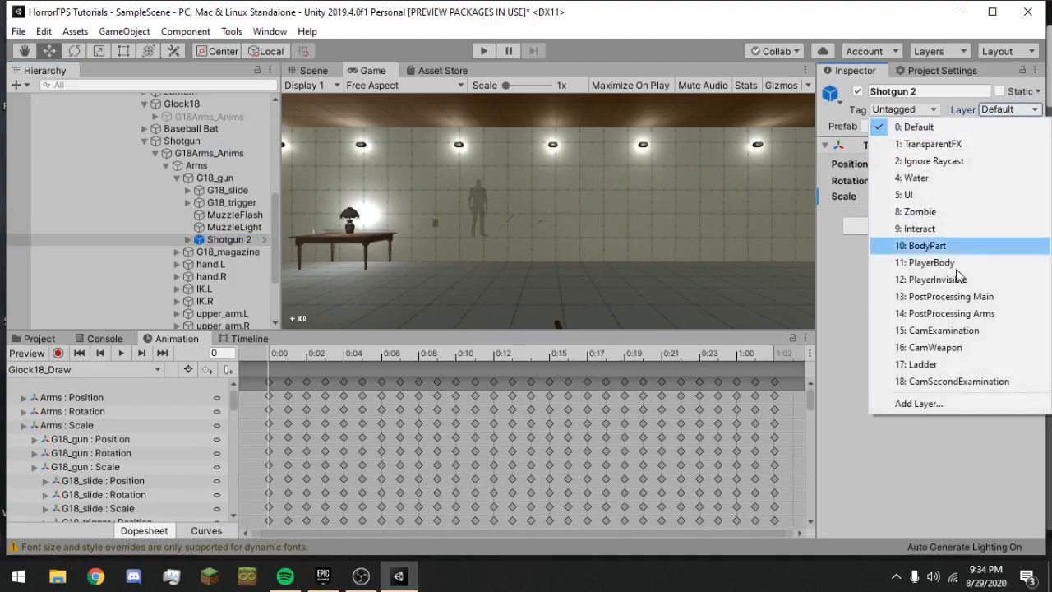
left_click(937, 349)
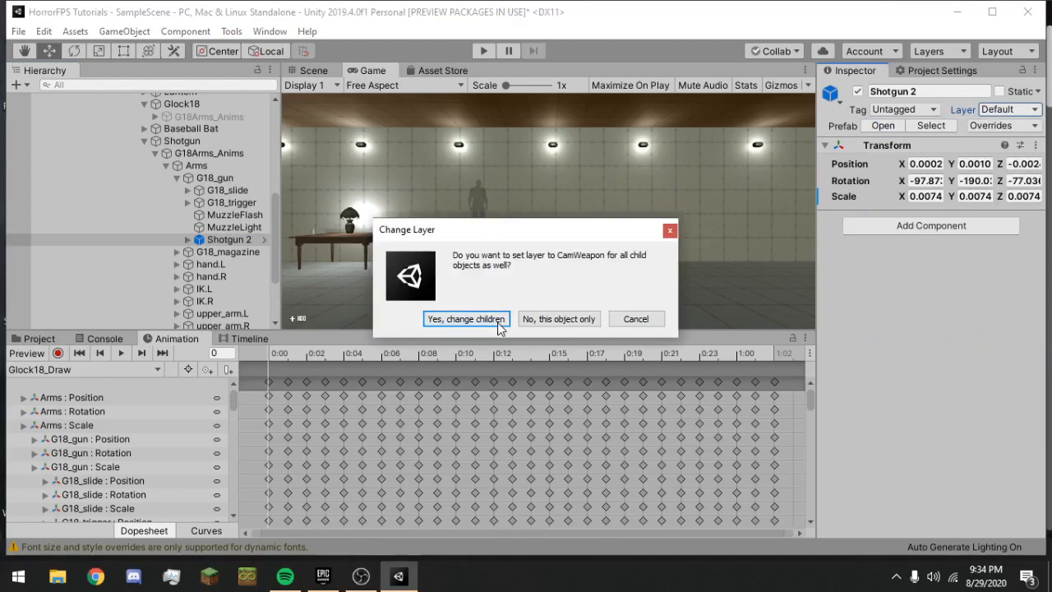
left_click(466, 319)
left_click(436, 353)
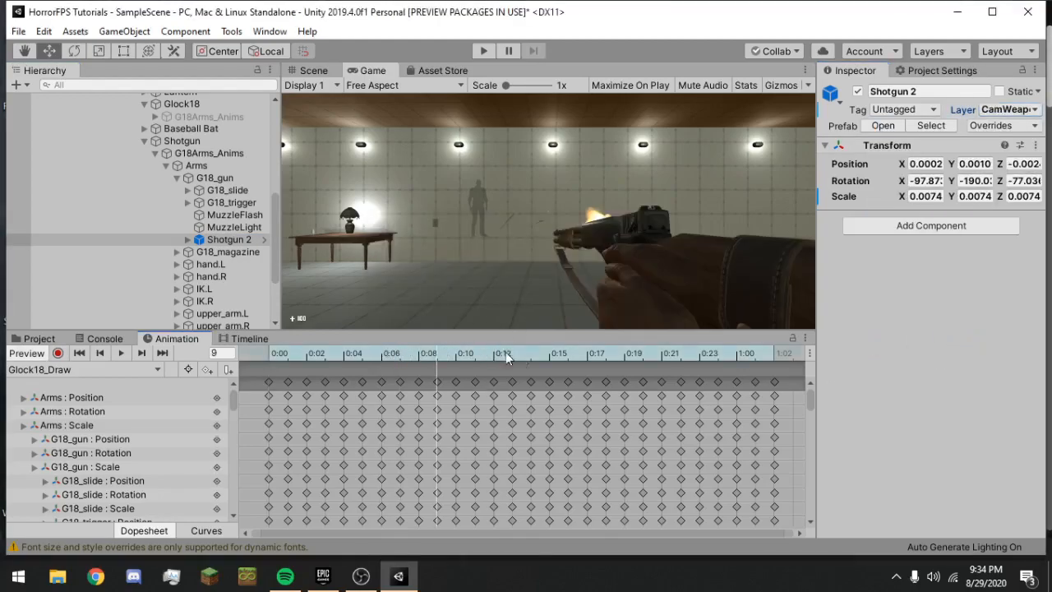
left_click_drag(500, 352, 760, 358)
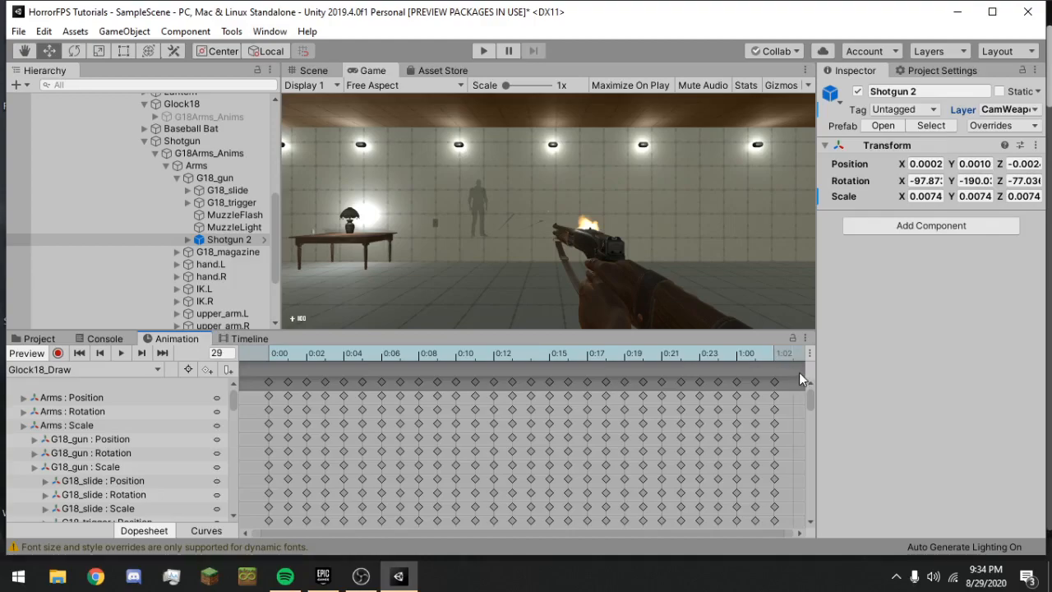
Hide the pistol by disabling the Skinned Mesh Renderer on Glock18 inside the Shotgun weapon's arms.
left_click(199, 187)
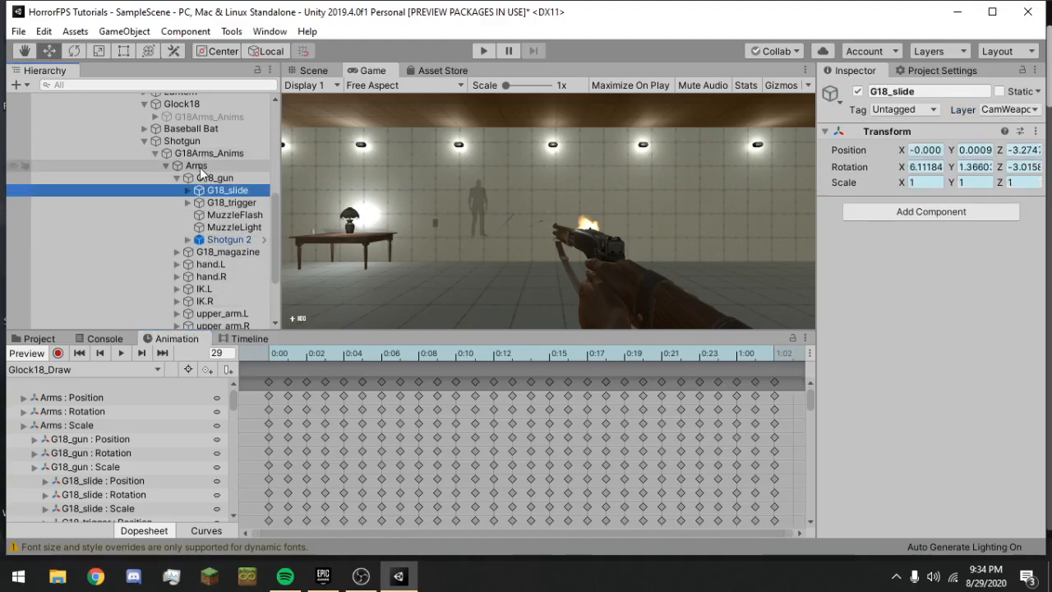
scroll(199, 168, "up", 3)
scroll(190, 165, "down", 3)
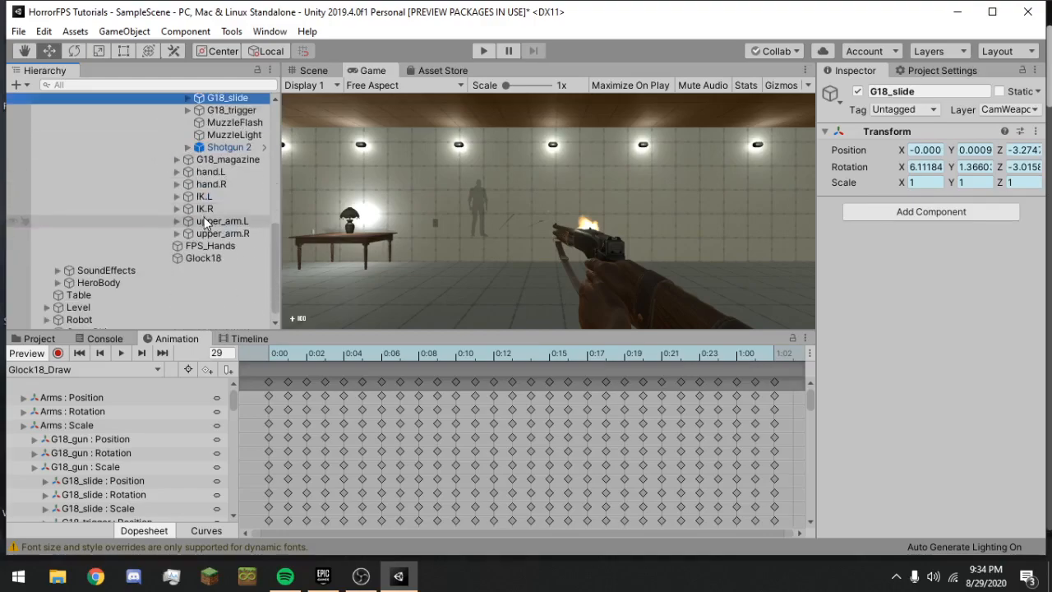
scroll(219, 211, "up", 1)
left_click(202, 304)
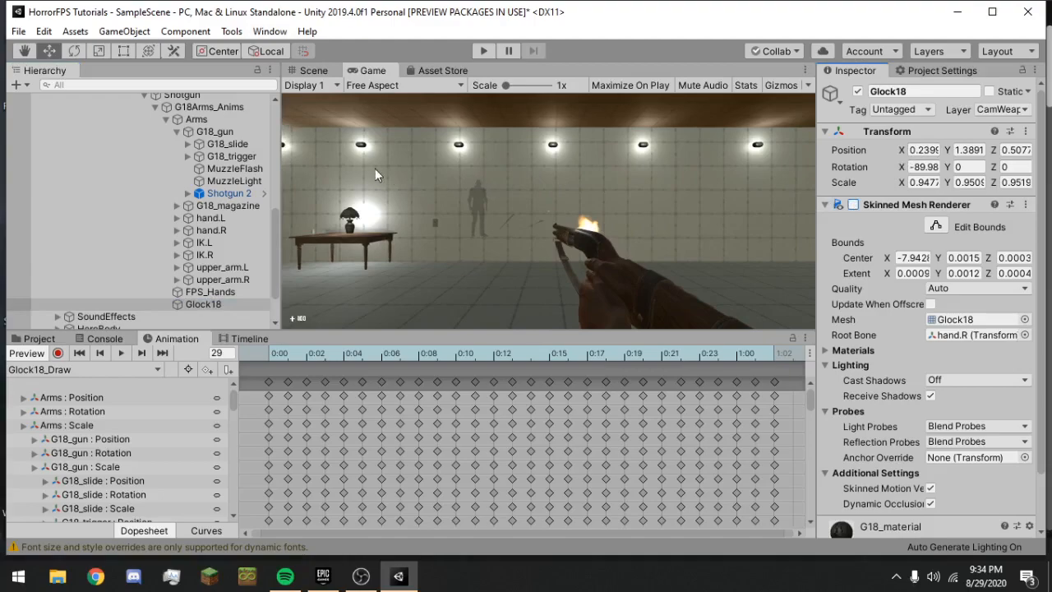
Preview the Glock18_Fire animation with the shotgun in the Game view.
left_click(155, 369)
left_click(58, 400)
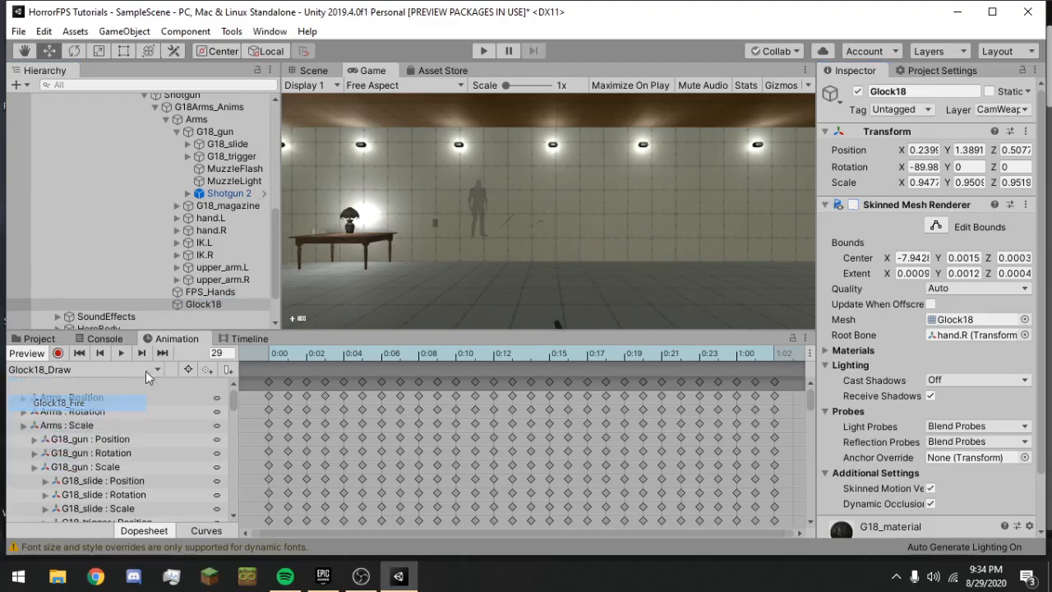
left_click(121, 354)
left_click(122, 356)
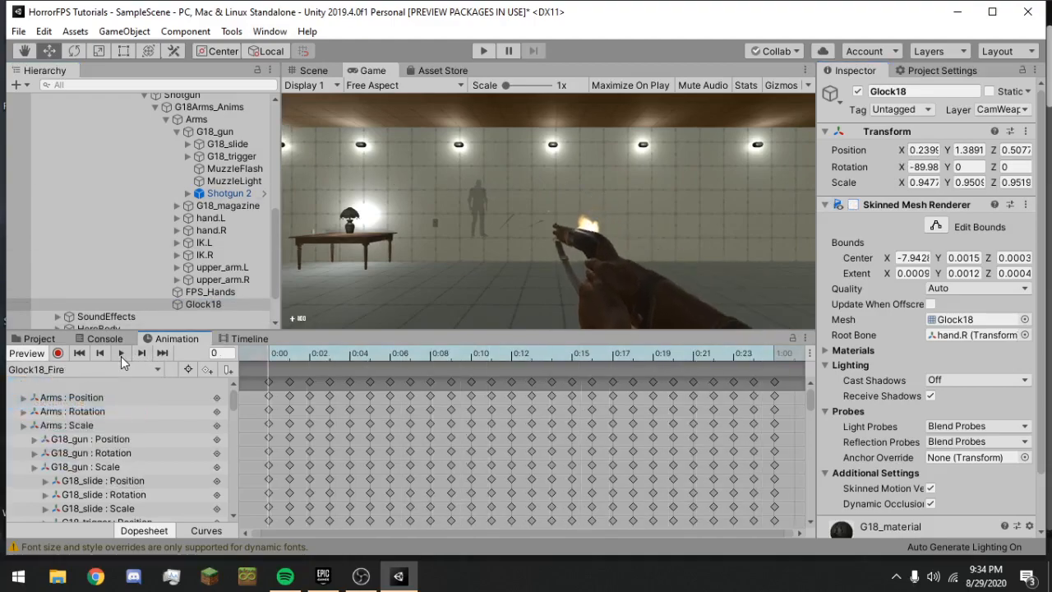
Move the MuzzleFlash object under G18_gun to the end of the shotgun's barrel.
left_click(314, 70)
right_click_drag(358, 135, 554, 154)
left_click(578, 161)
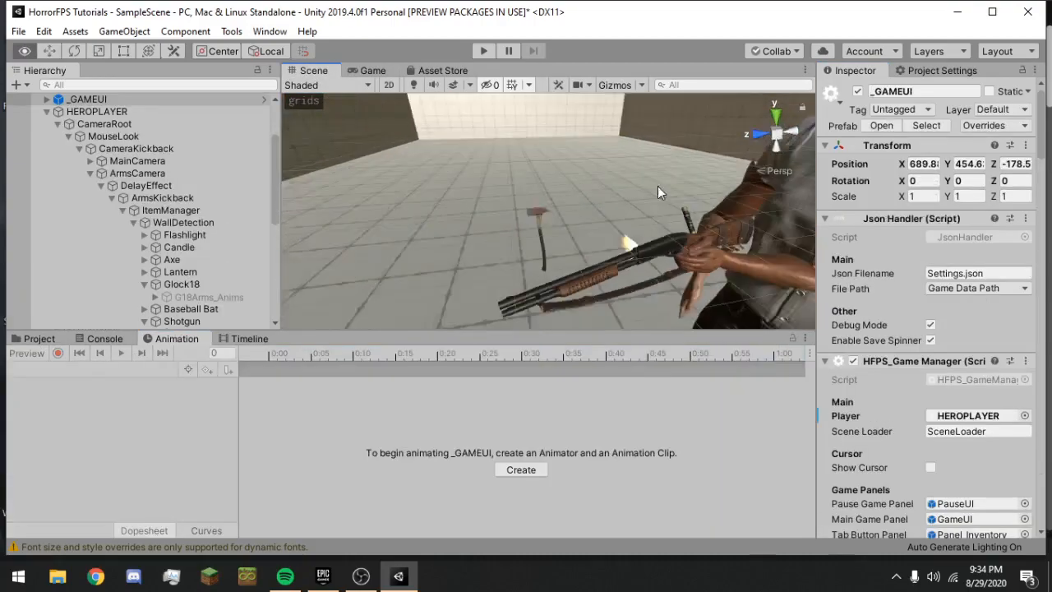
left_click(607, 224)
left_click(604, 233)
left_click(604, 230)
left_click(604, 230)
left_click(604, 231)
left_click(605, 230)
left_click(605, 230)
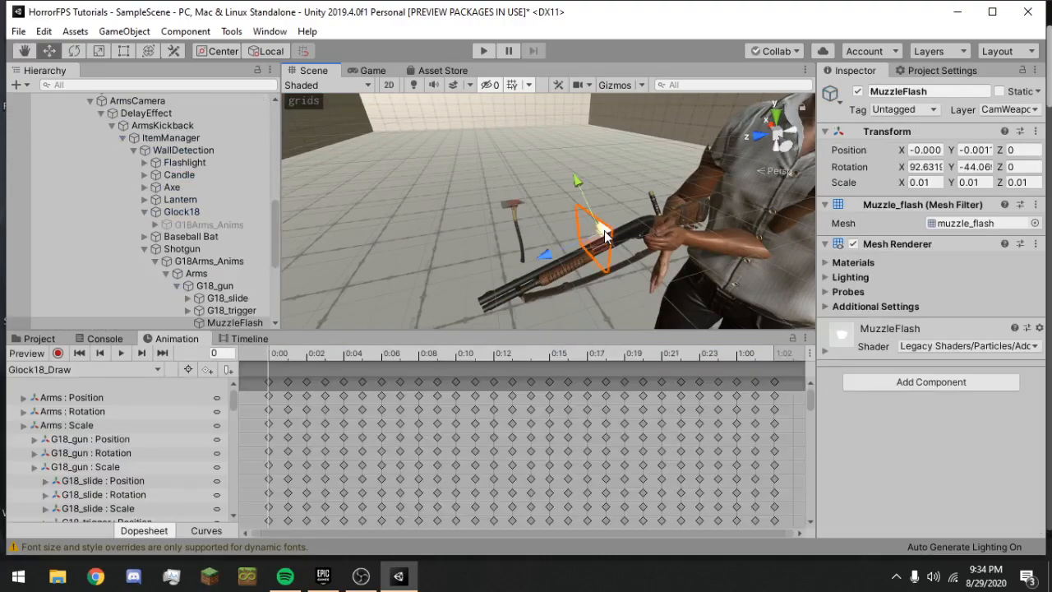
right_click_drag(605, 231, 582, 235)
left_click_drag(561, 261, 531, 318)
right_click_drag(567, 267, 469, 251)
left_click_drag(465, 249, 512, 183)
right_click_drag(544, 185, 699, 186)
mouse_move(477, 224)
left_mouse_down()
mouse_move(500, 209)
mouse_move(465, 229)
left_mouse_up()
Scrub through the Glock18_Draw animation in the Game view to check the muzzle flash placement, and end the preview.
left_click(374, 70)
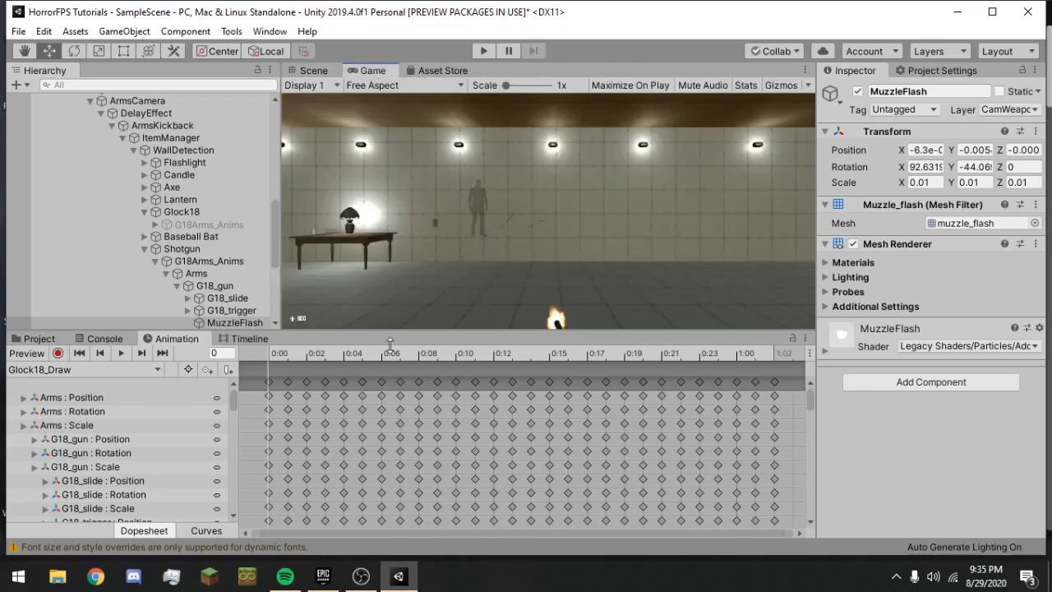
left_click_drag(374, 355, 763, 353)
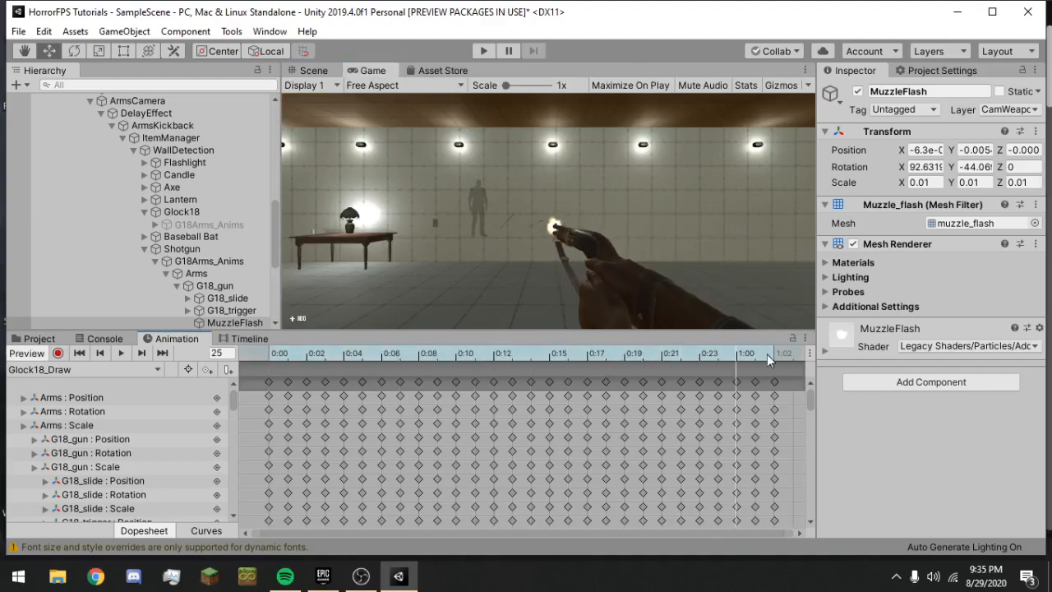
left_click(25, 355)
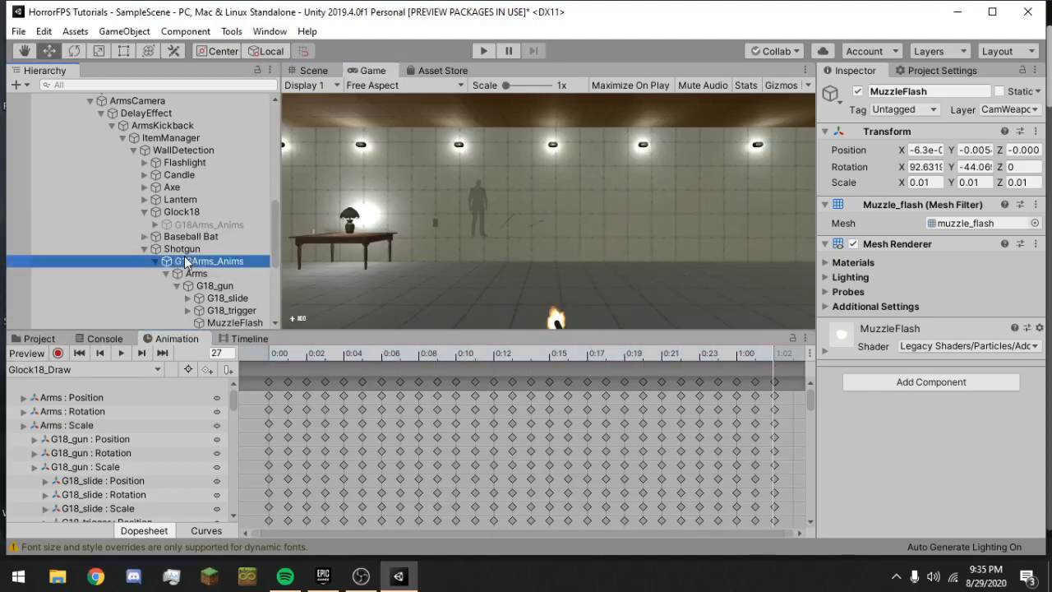
Set the Weapon Type of the Shotgun object's Weapon Controller to Shotgun.
left_click(144, 248)
left_click(144, 249)
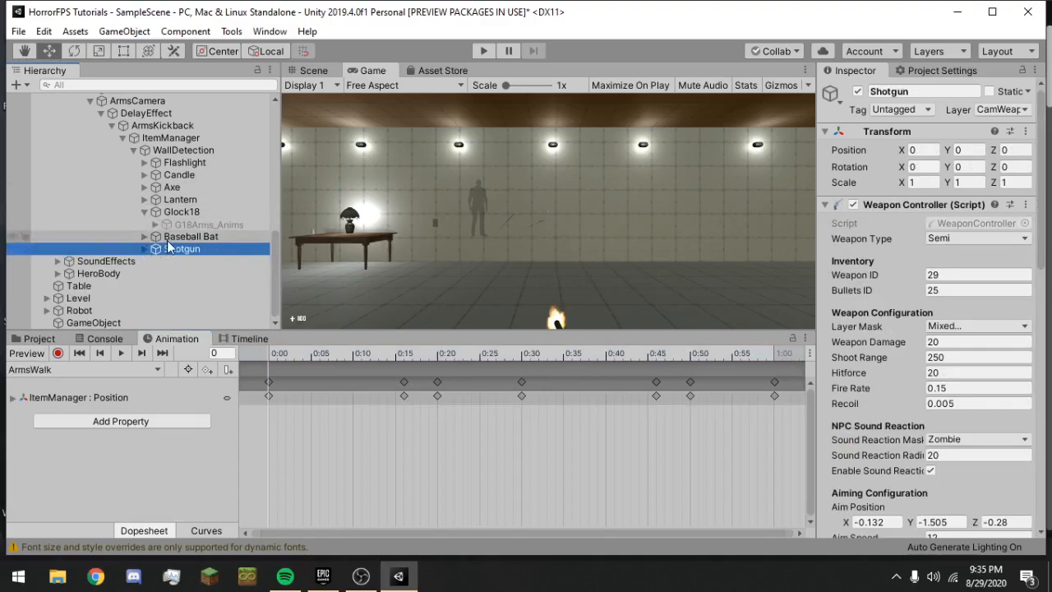
left_click(987, 239)
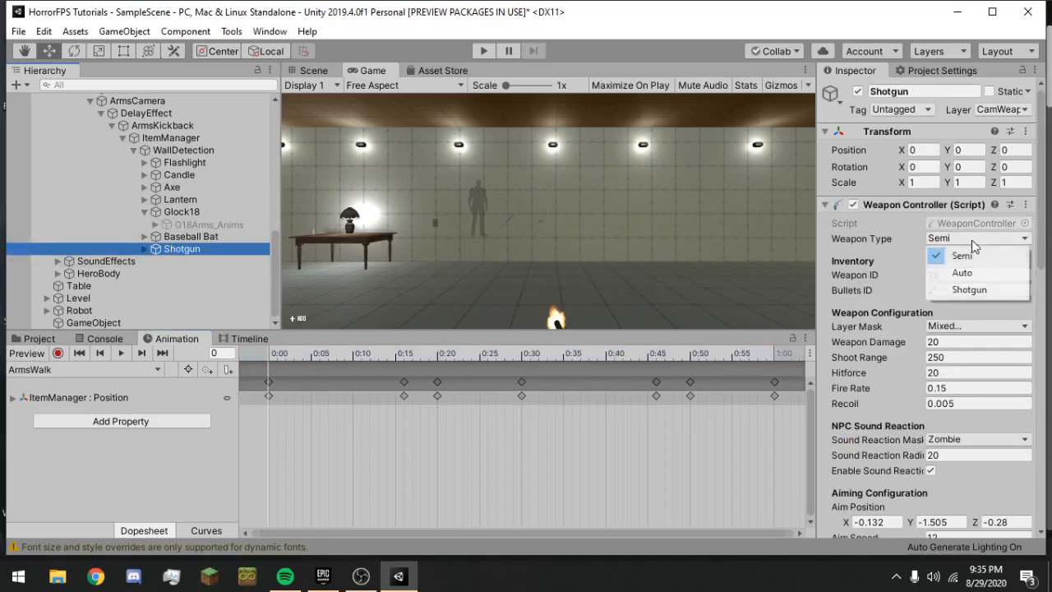
left_click(962, 289)
Search the project assets for "inve" and open the InventoryDatabase asset's item list in the Inspector.
left_click(37, 339)
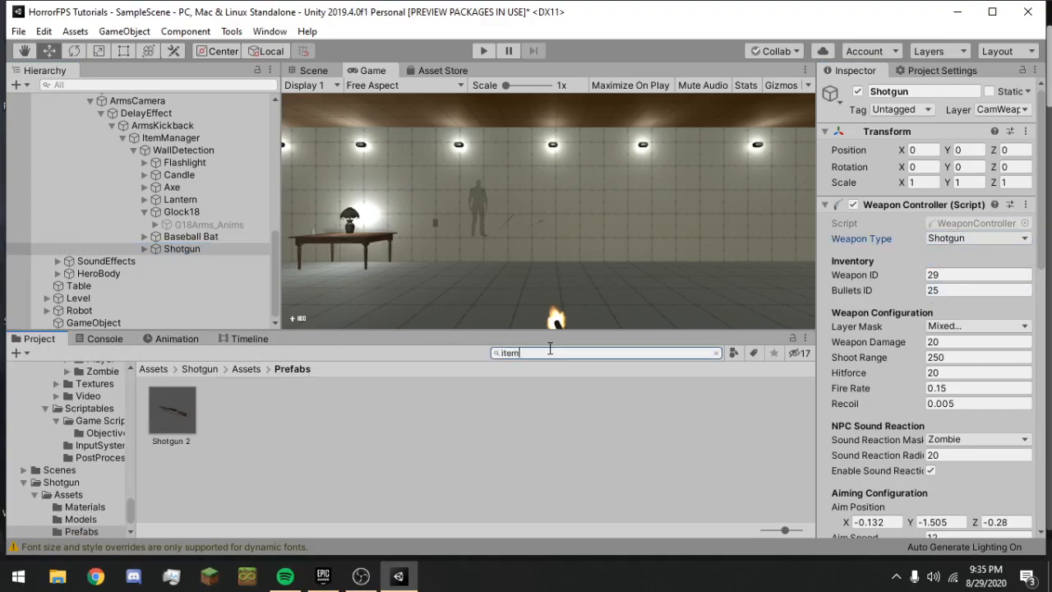
type("i")
key("BackSpace")
type("item")
key("ctrl+a")
type("inve")
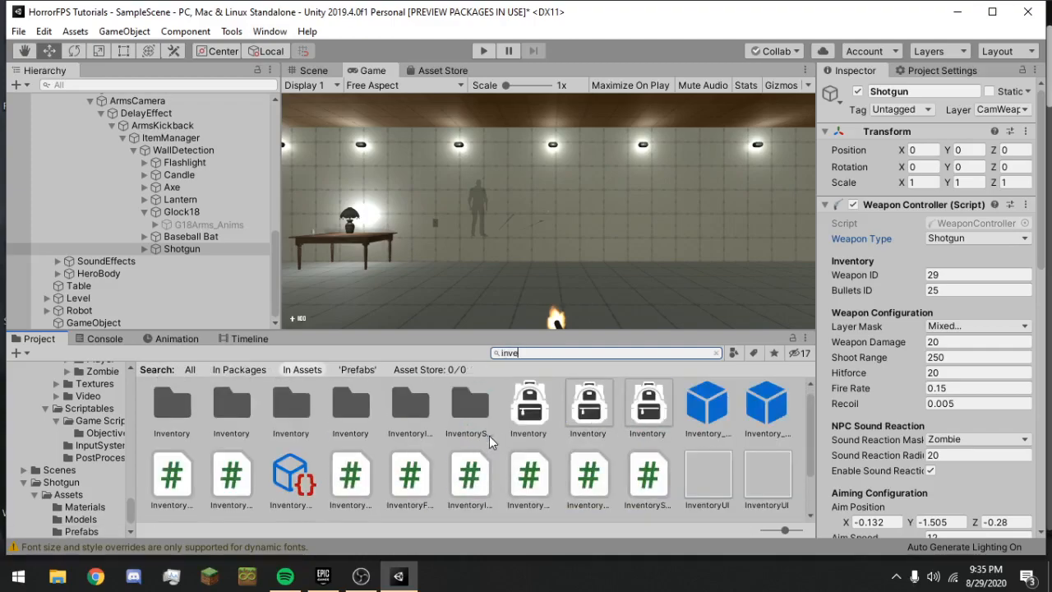
scroll(489, 436, "down", 2)
left_click(299, 426)
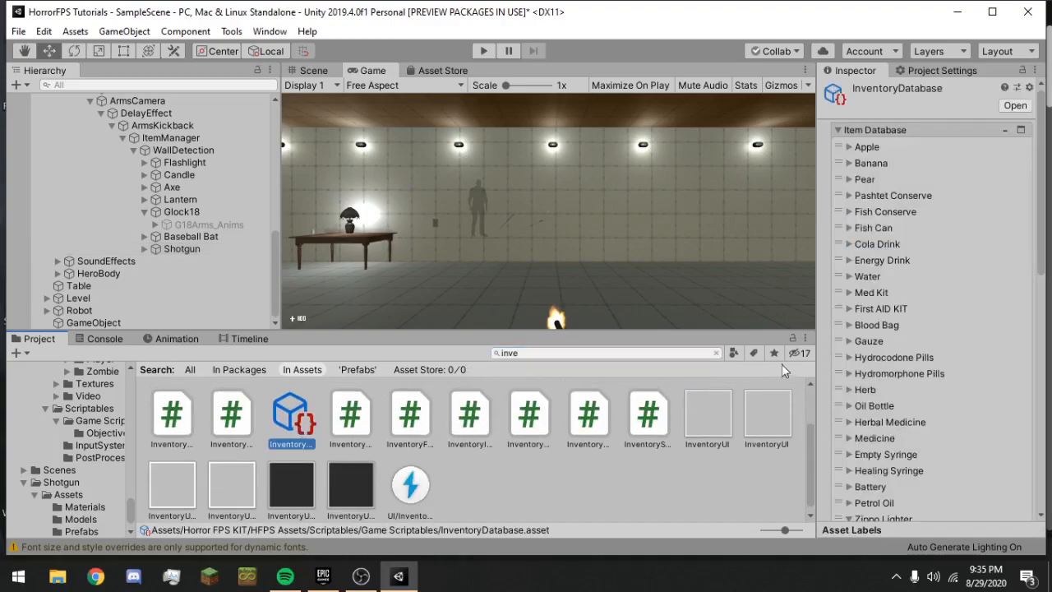
Duplicate the 9mm Rounds entry in the InventoryDatabase item list.
left_click(716, 353)
scroll(923, 372, "down", 10)
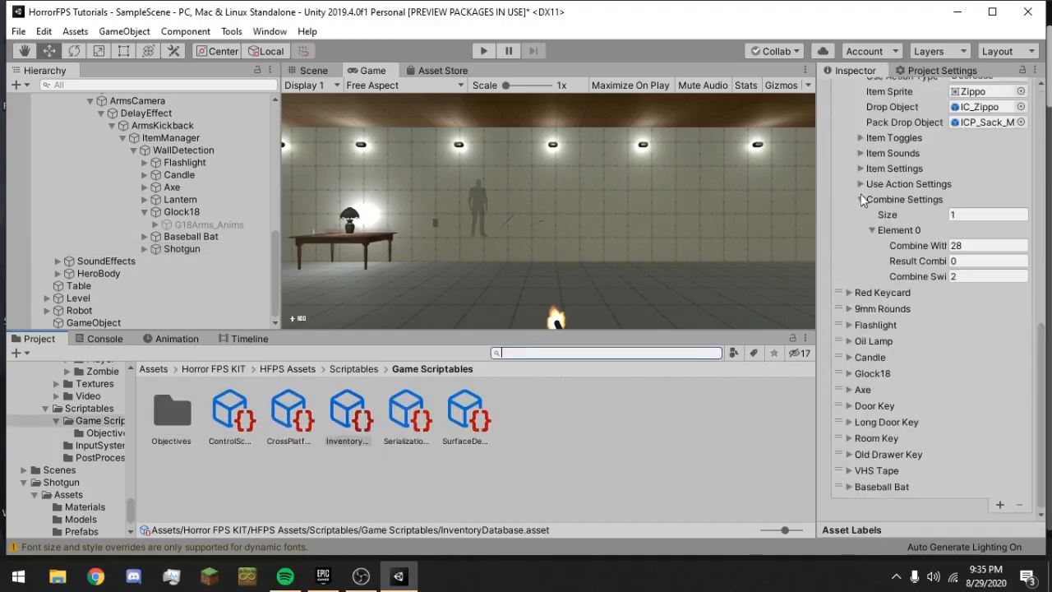
scroll(863, 205, "up", 4)
left_click(849, 242)
right_click(883, 276)
left_click(863, 278)
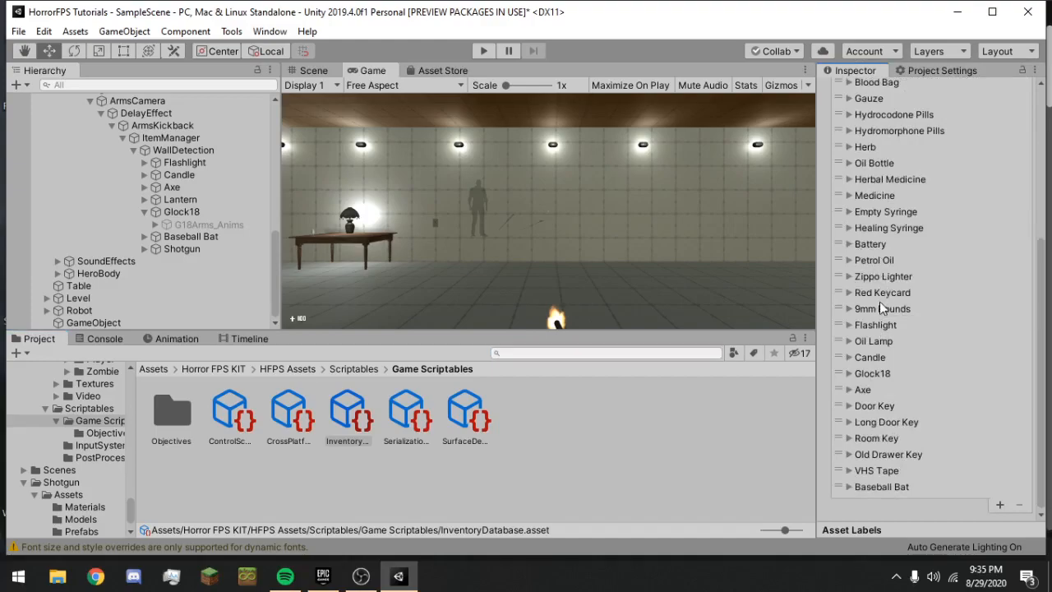
right_click(886, 307)
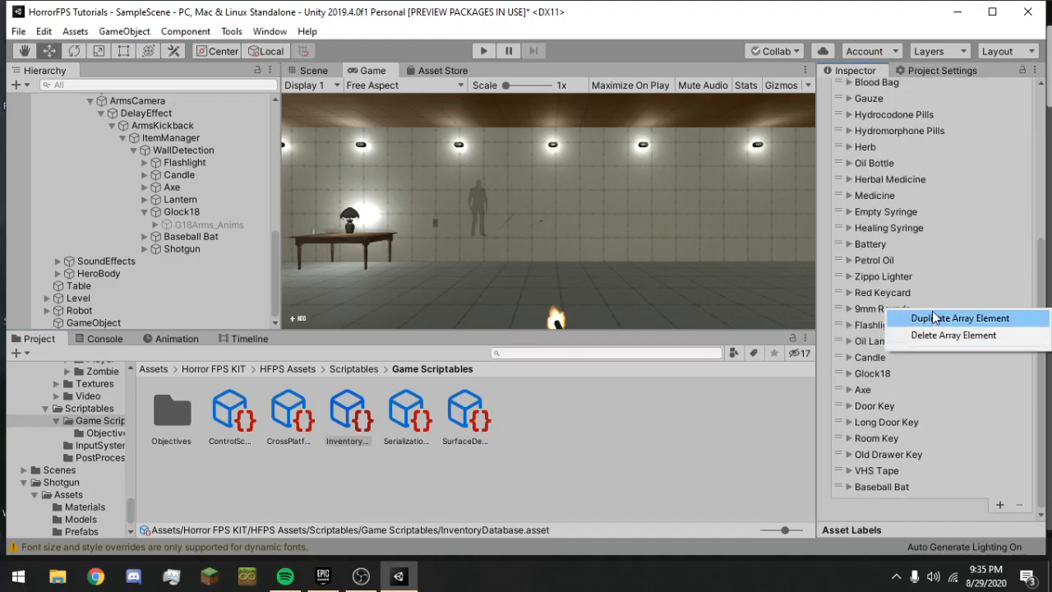
left_click(934, 317)
Title the duplicated 9mm Rounds item "Shotgun Rounds" and set its description to "Shells".
left_click(908, 326)
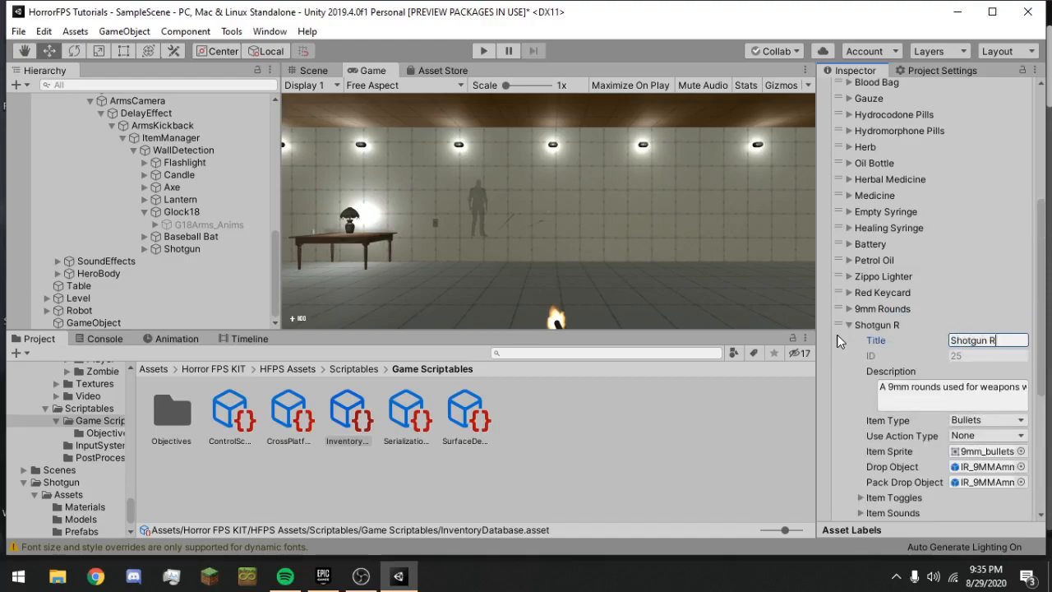
left_click(932, 387)
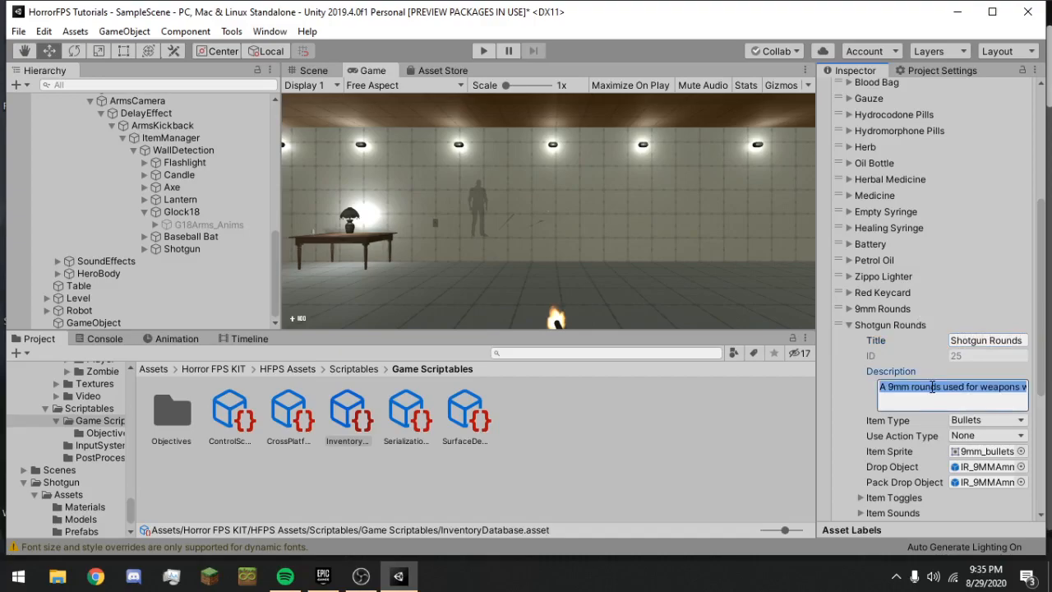
type("Shells")
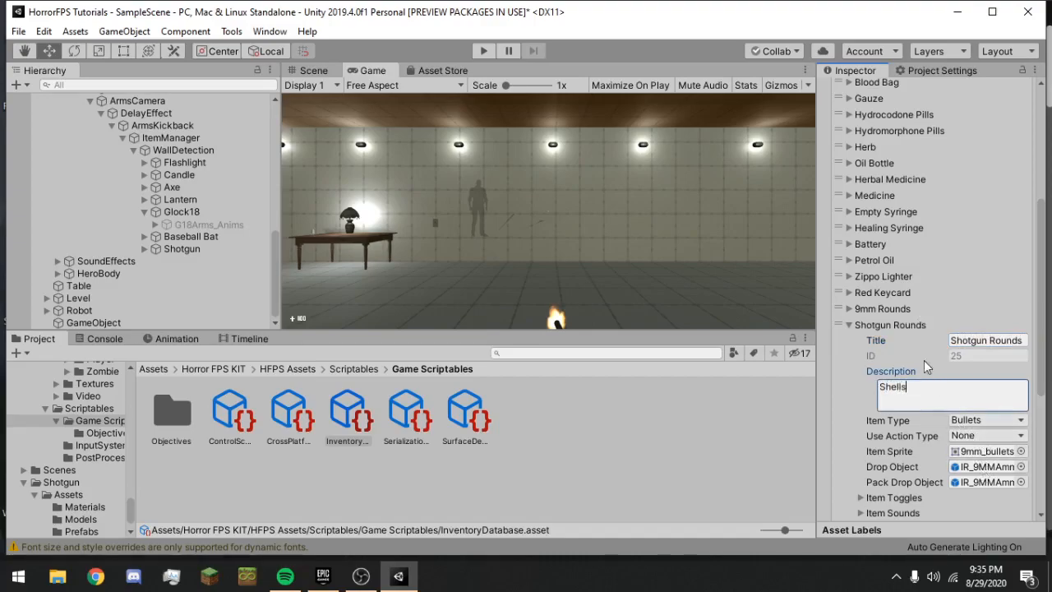
Locate the Shotgun Rounds item's drop object prefab, duplicate it in the Ammo Items folder, and name the copy ShotgunShells.
left_click(966, 466)
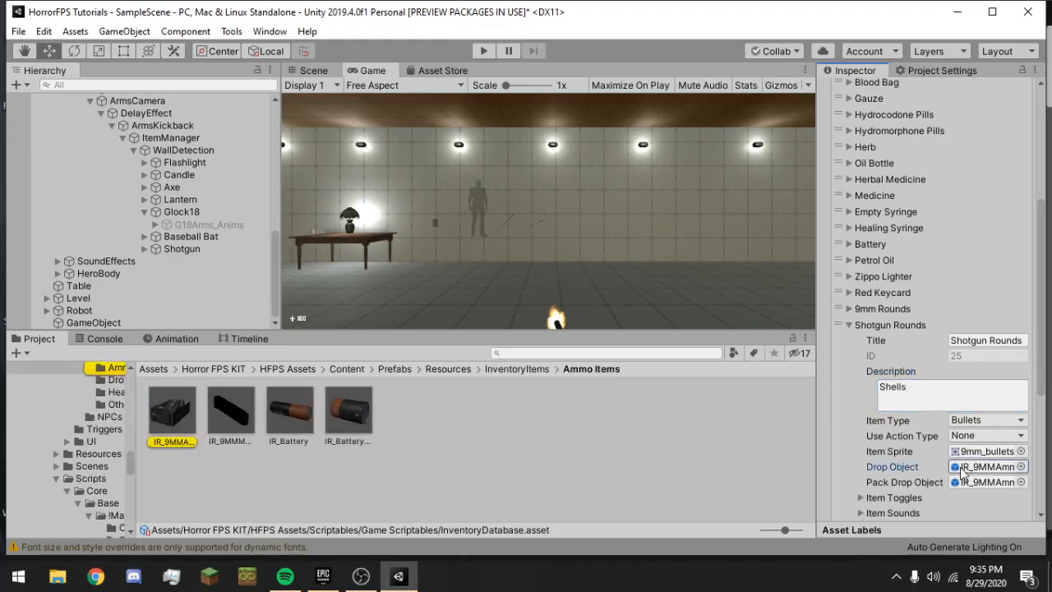
left_click(168, 421)
key("ctrl+d")
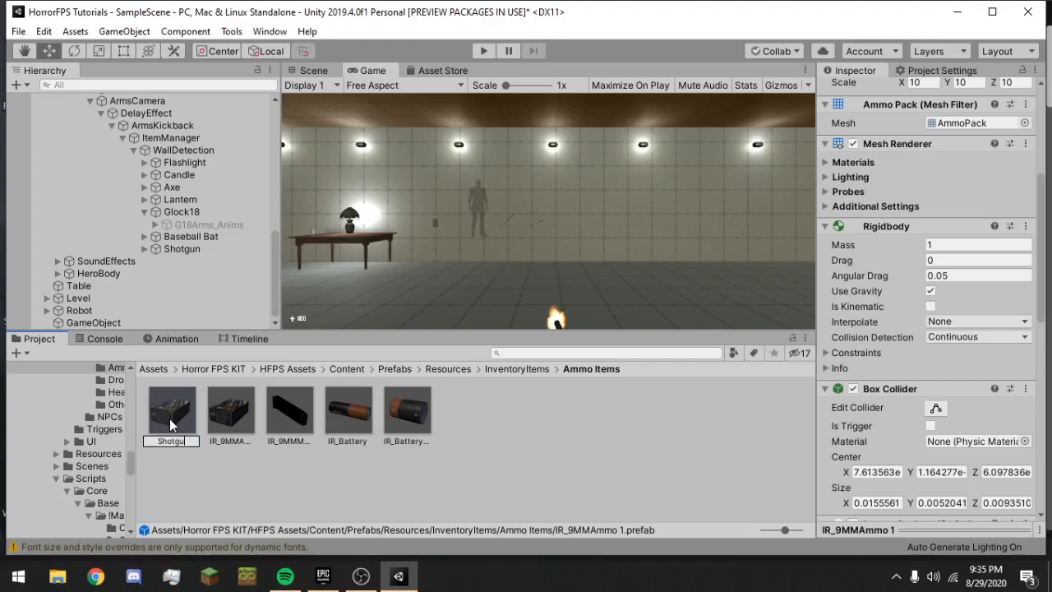
type("lls")
key("Return")
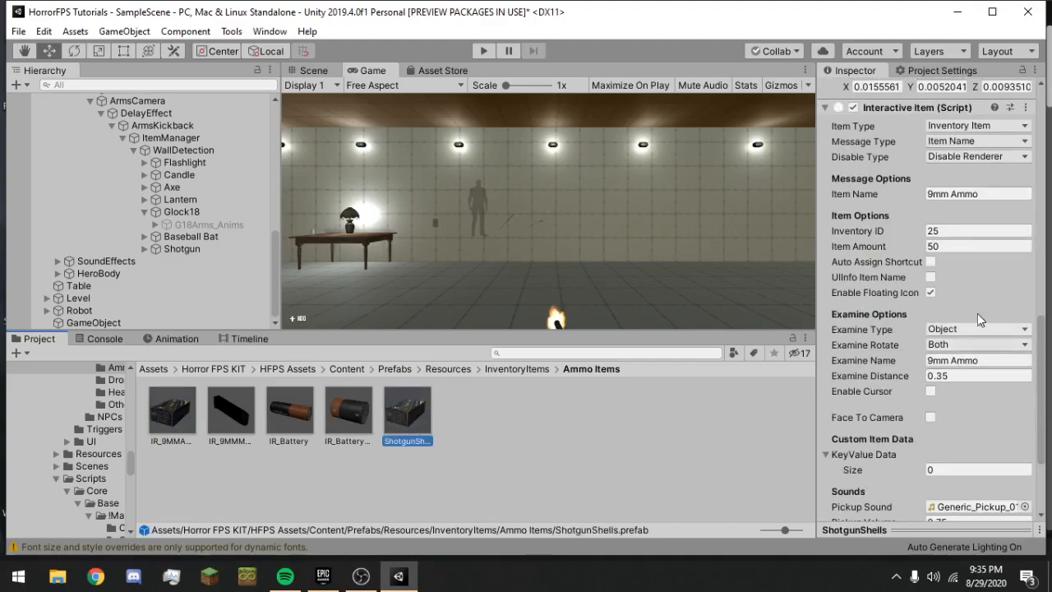
Search the project for "inventory" and reopen the InventoryDatabase asset in its Game Scriptables folder.
scroll(979, 322, "down", 5)
scroll(977, 299, "up", 4)
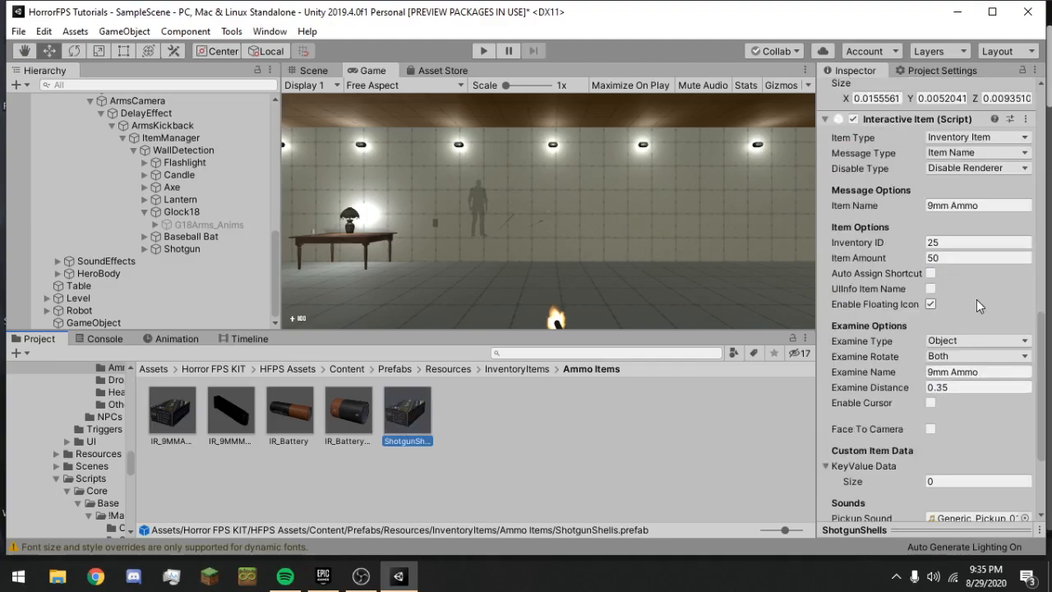
left_click(525, 369)
left_click(534, 351)
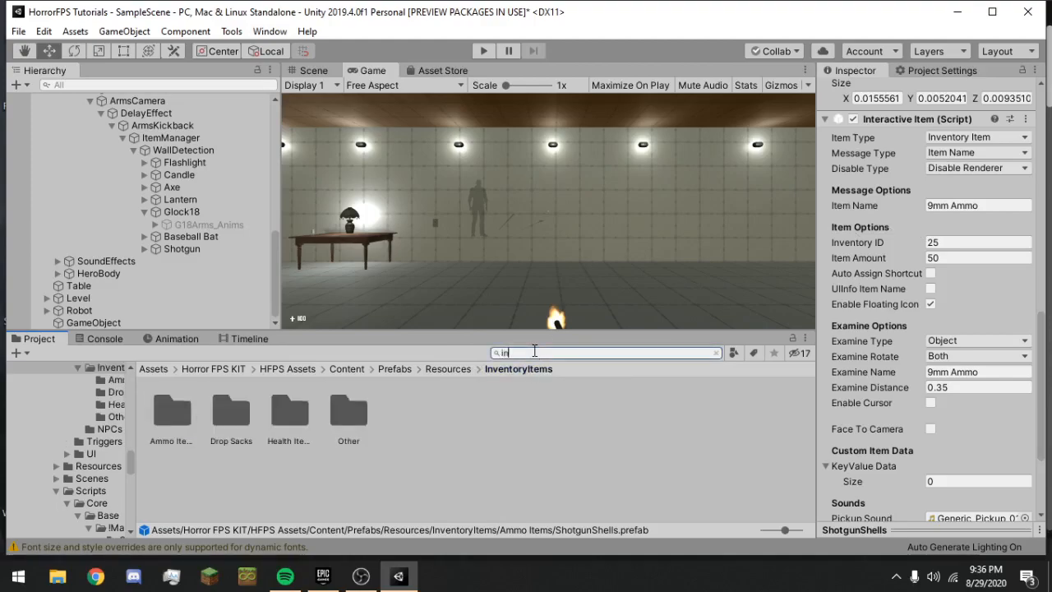
type("inventory")
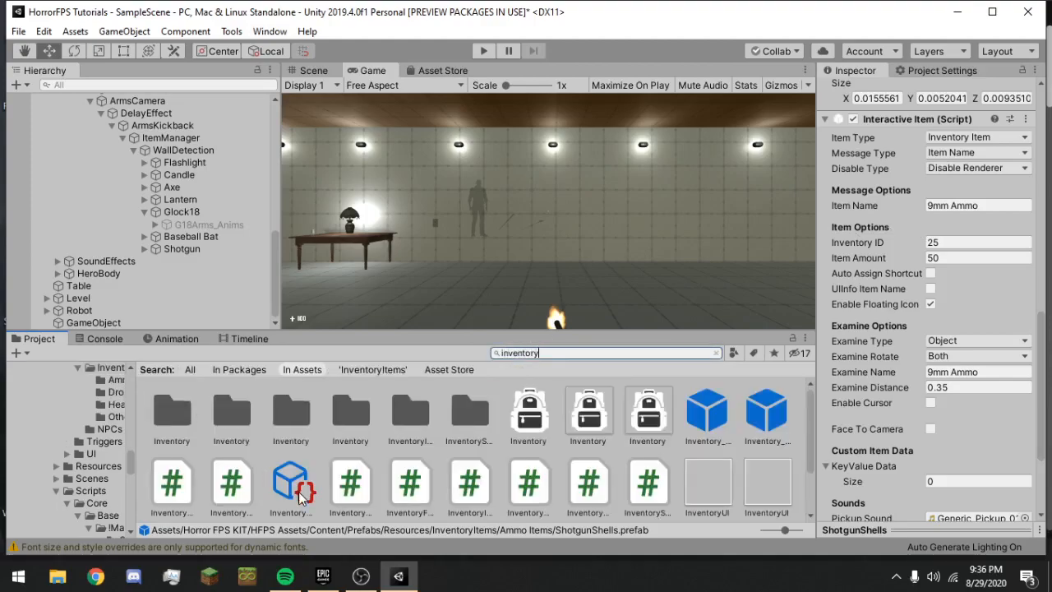
left_click(299, 492)
left_click(716, 353)
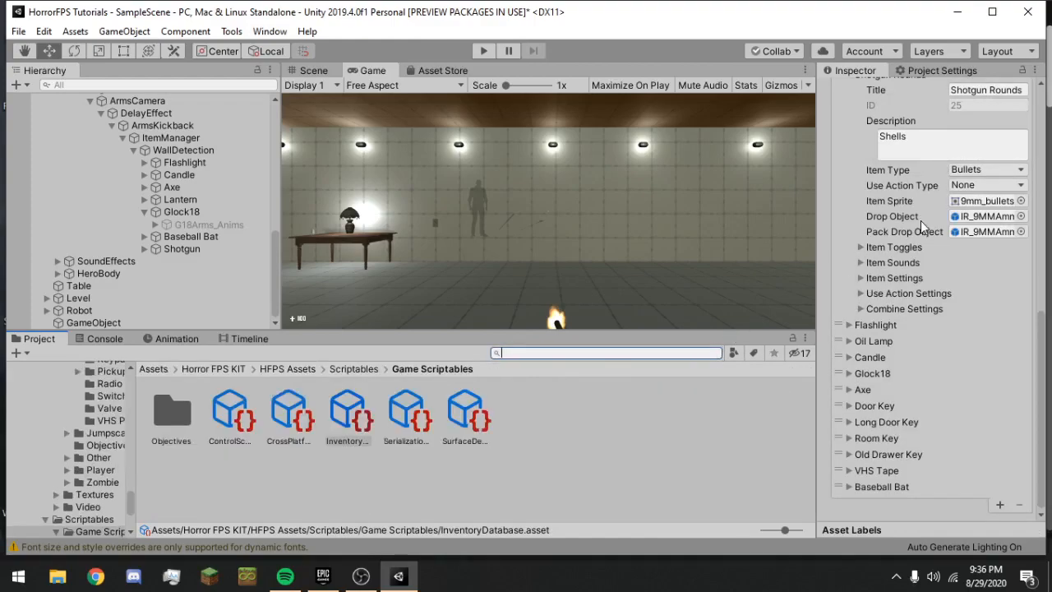
Move the Shotgun Rounds item to the end of the item list, below Baseball Bat, and collapse it.
scroll(921, 221, "up", 3)
left_click(972, 246)
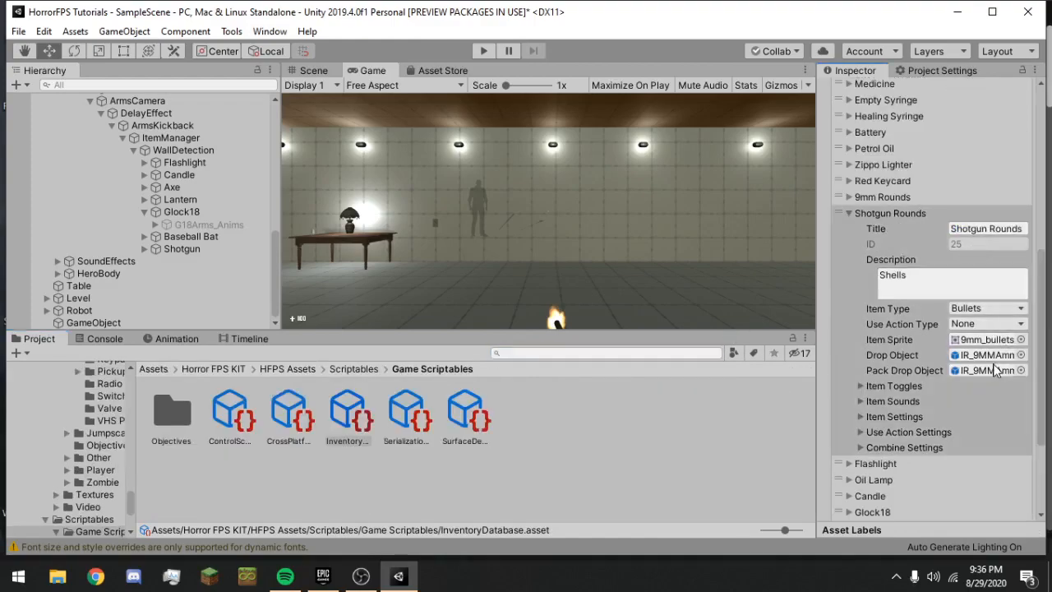
left_click(861, 465)
left_click(861, 465)
left_click_drag(837, 213, 839, 248)
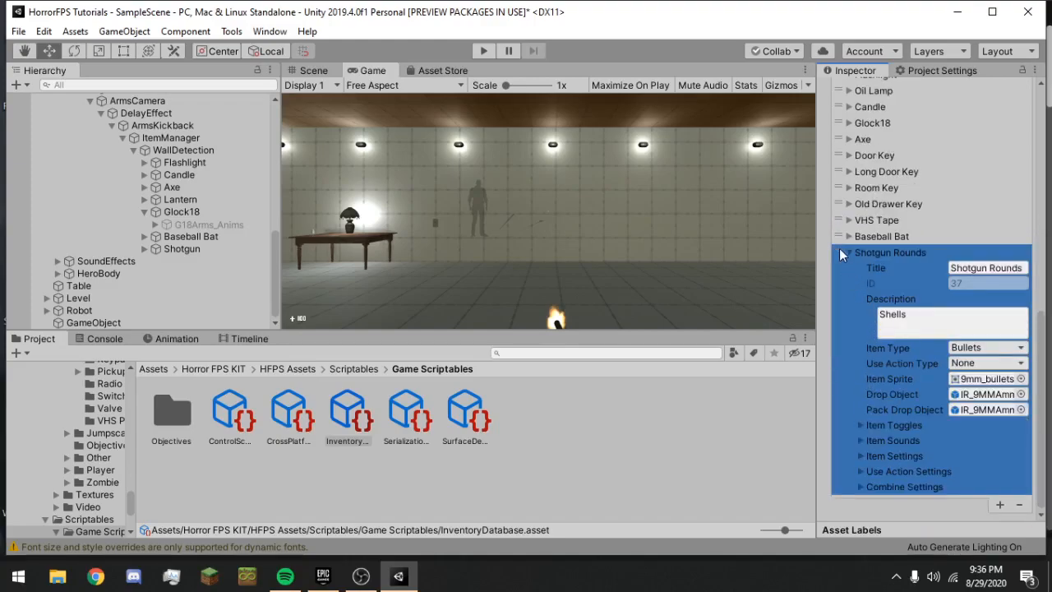
left_click(850, 254)
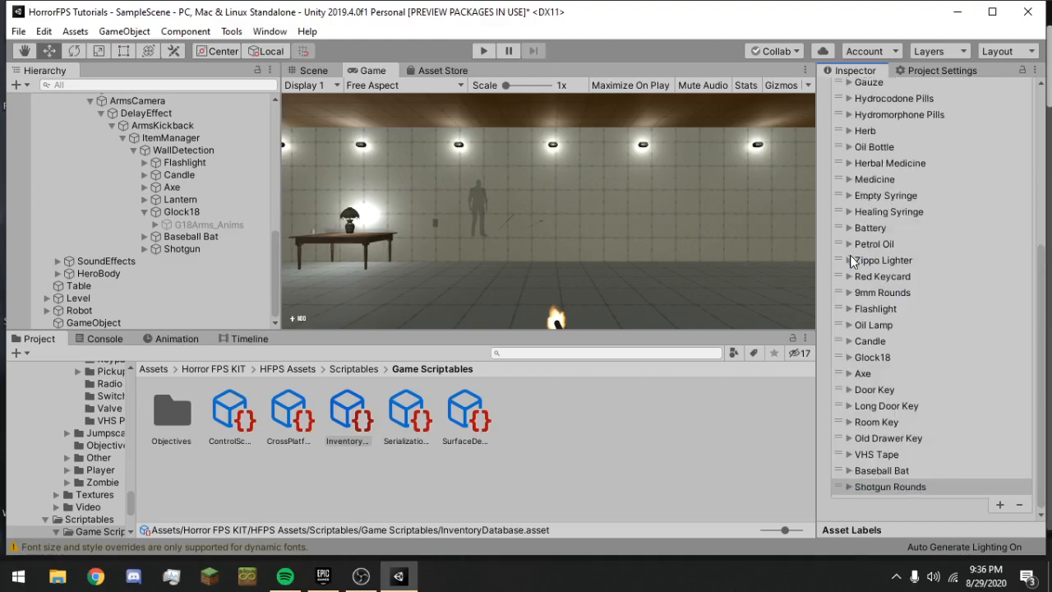
Move the Shotgun Rounds item up the item list, and return it to the end below Baseball Bat.
left_click(849, 488)
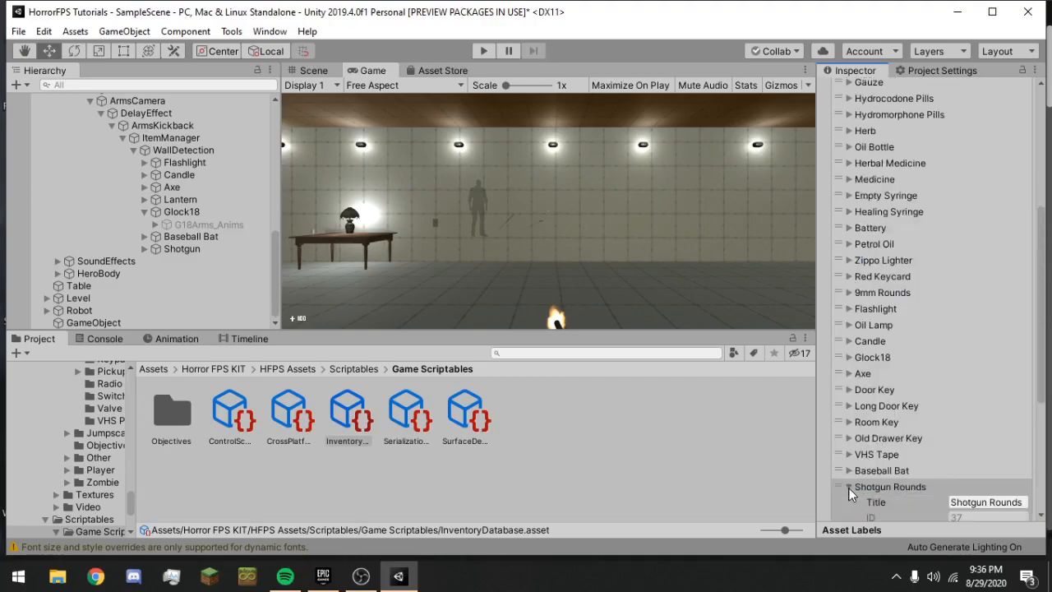
left_click(848, 310)
scroll(855, 373, "down", 10)
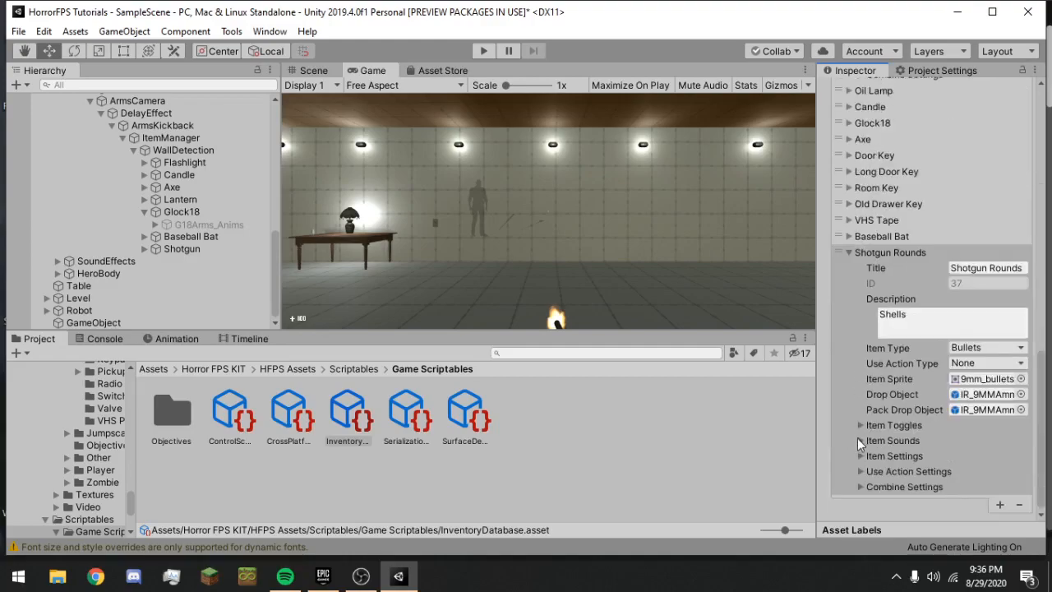
scroll(842, 376, "up", 8)
scroll(842, 429, "down", 4)
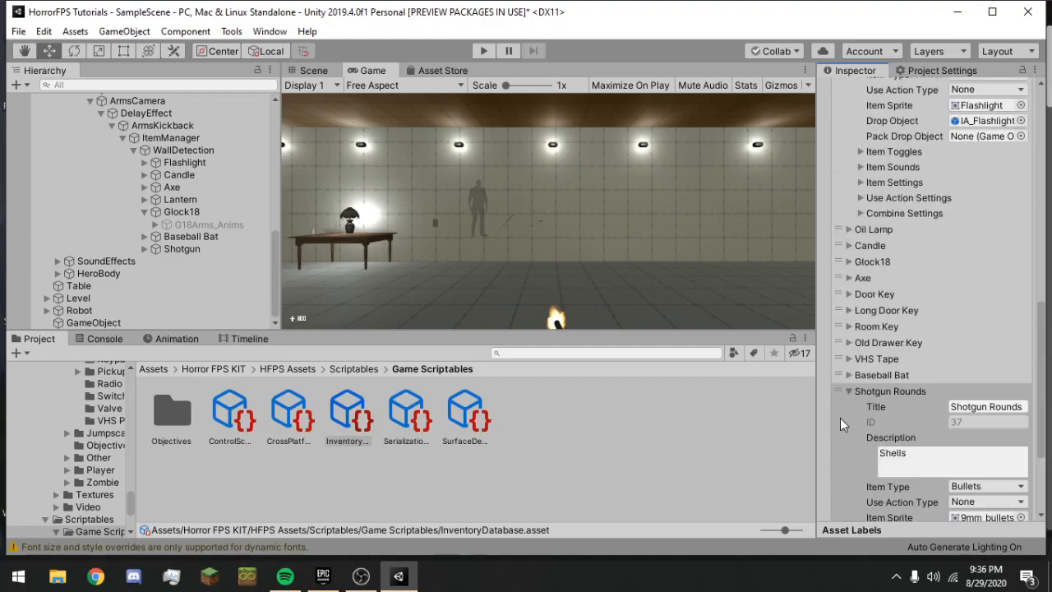
left_click_drag(836, 395, 856, 177)
left_click_drag(837, 116, 850, 495)
scroll(867, 399, "down", 6)
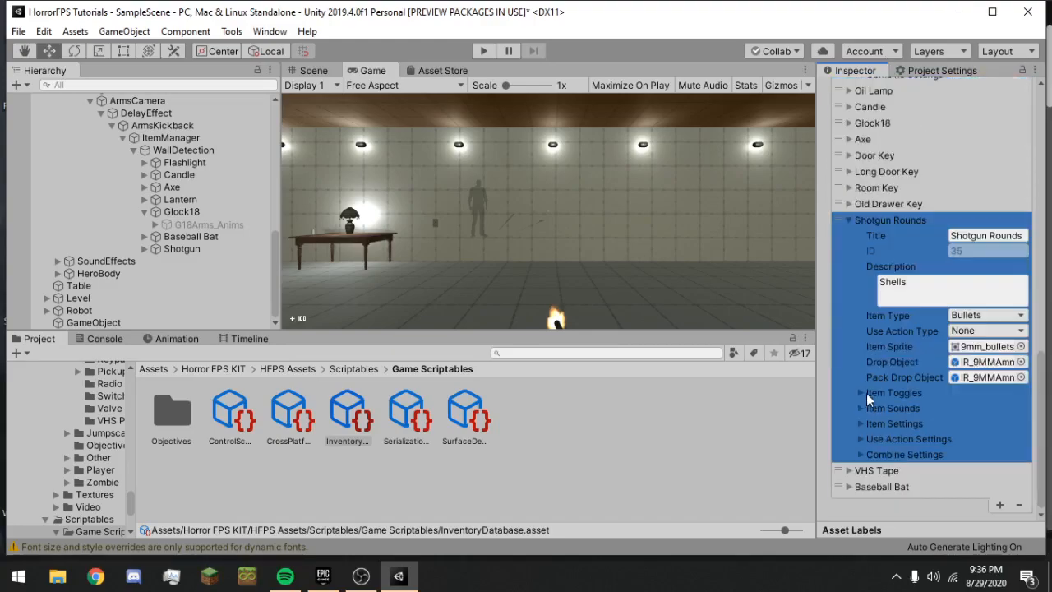
left_click_drag(842, 228, 845, 402)
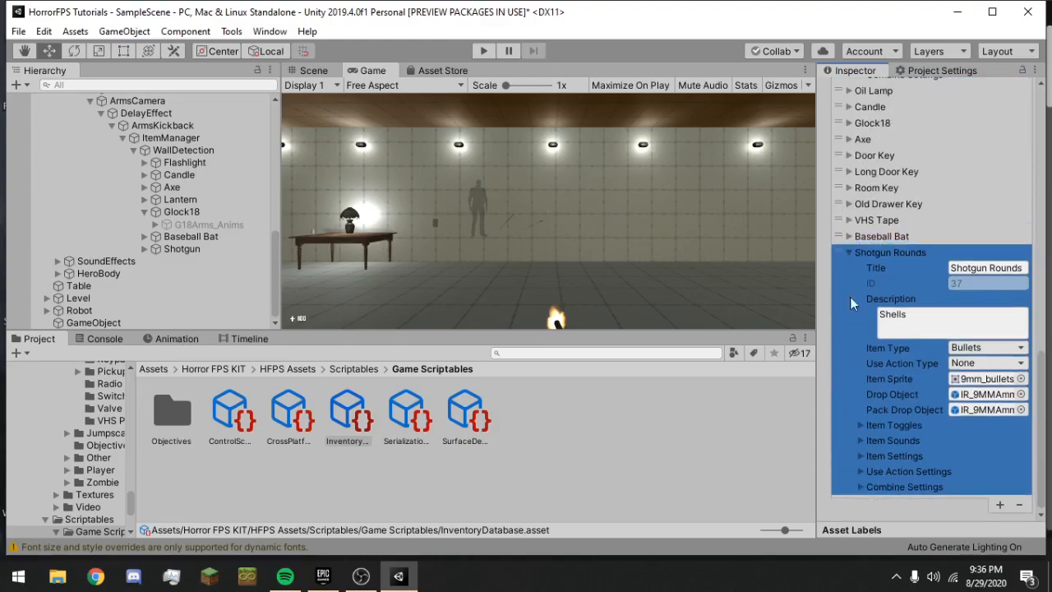
left_click(870, 253)
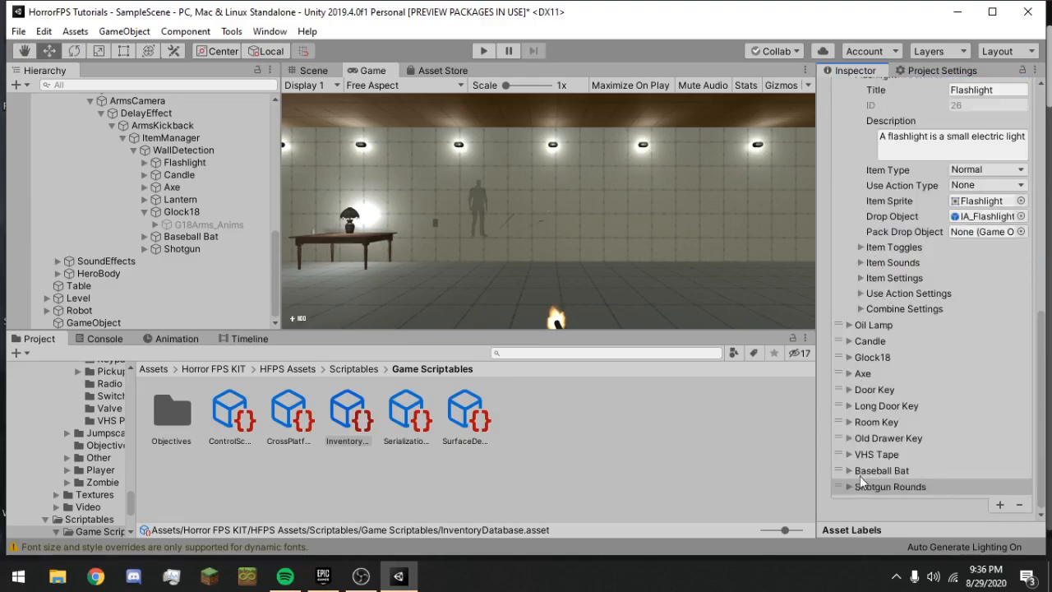
Duplicate the Glock18 entry in the item list.
left_click(861, 485)
scroll(889, 458, "down", 5)
scroll(890, 278, "up", 3)
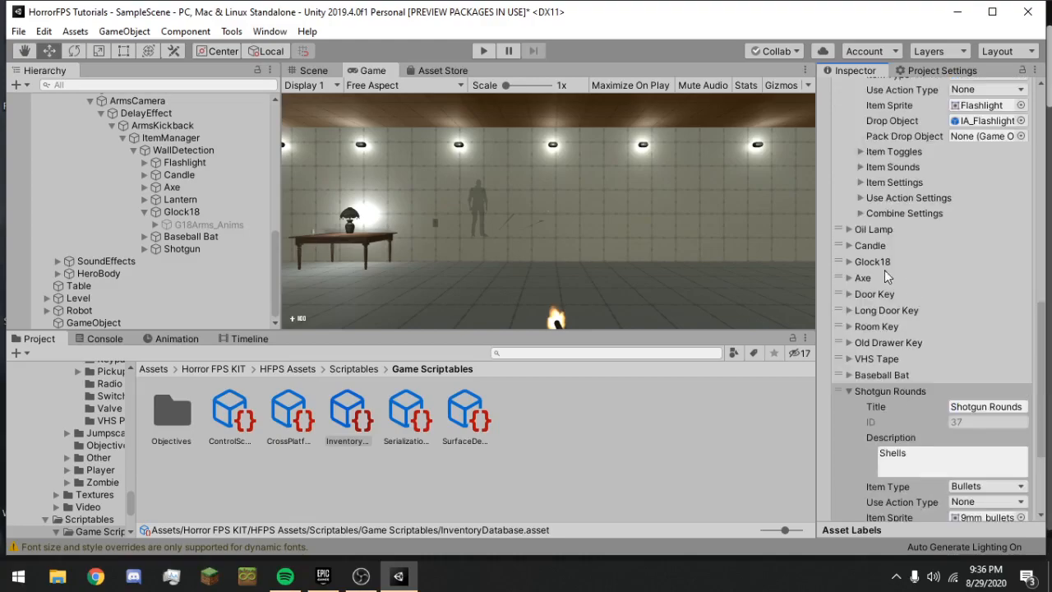
right_click(876, 262)
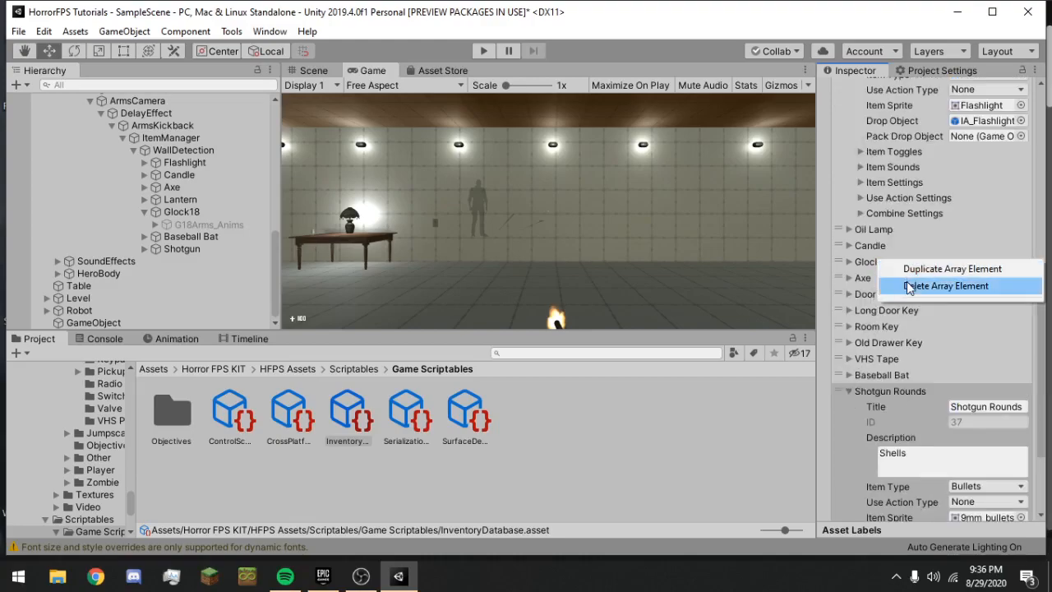
left_click(884, 269)
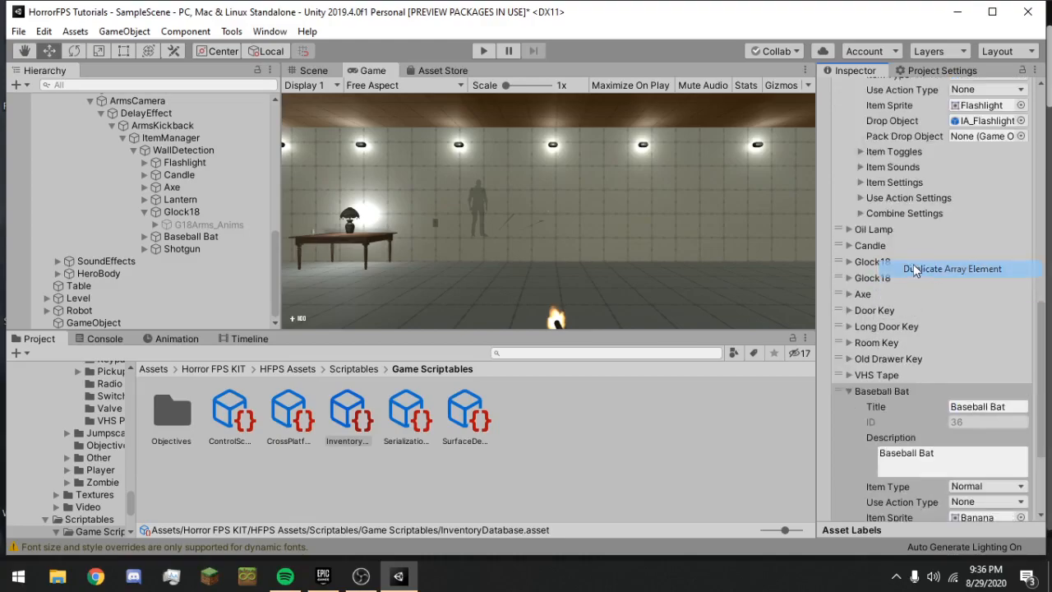
left_click(848, 393)
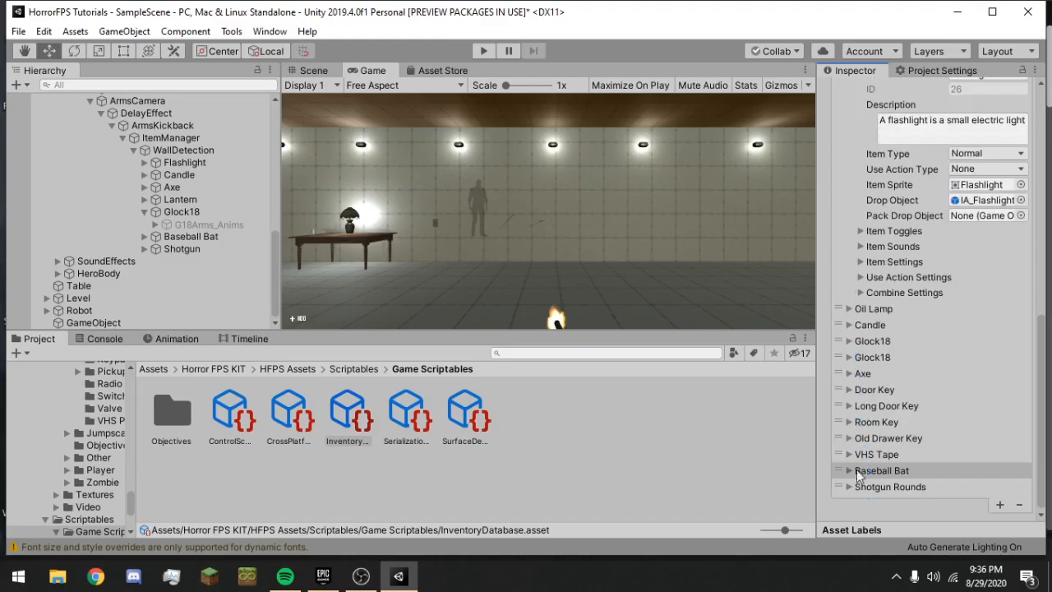
Move the duplicated Glock18 item to the end of the item list and title it "Shotgun".
left_click_drag(847, 362, 859, 473)
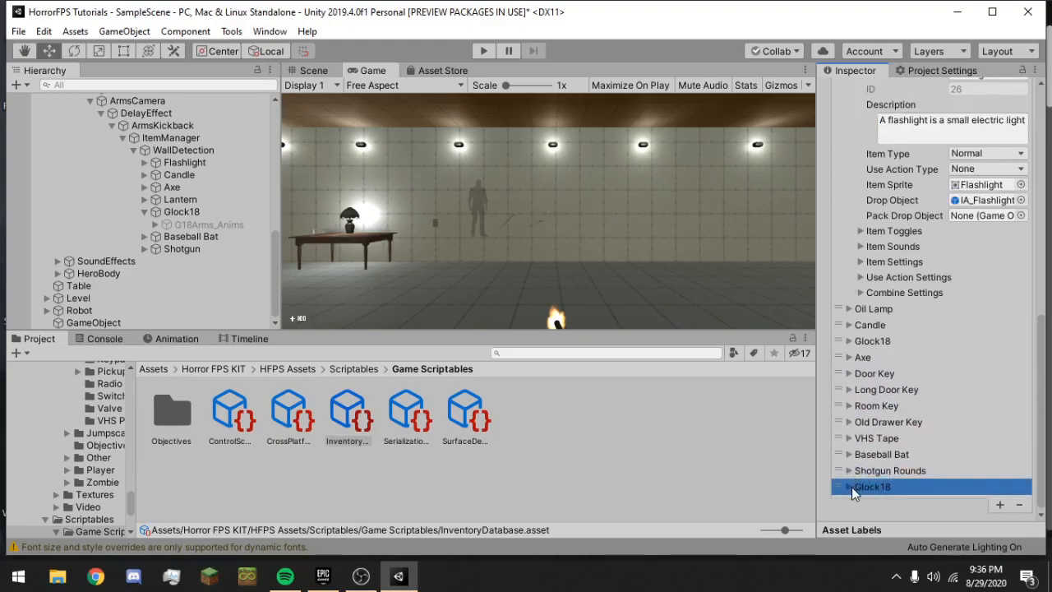
left_click(851, 487)
left_click(985, 500)
type("Sh")
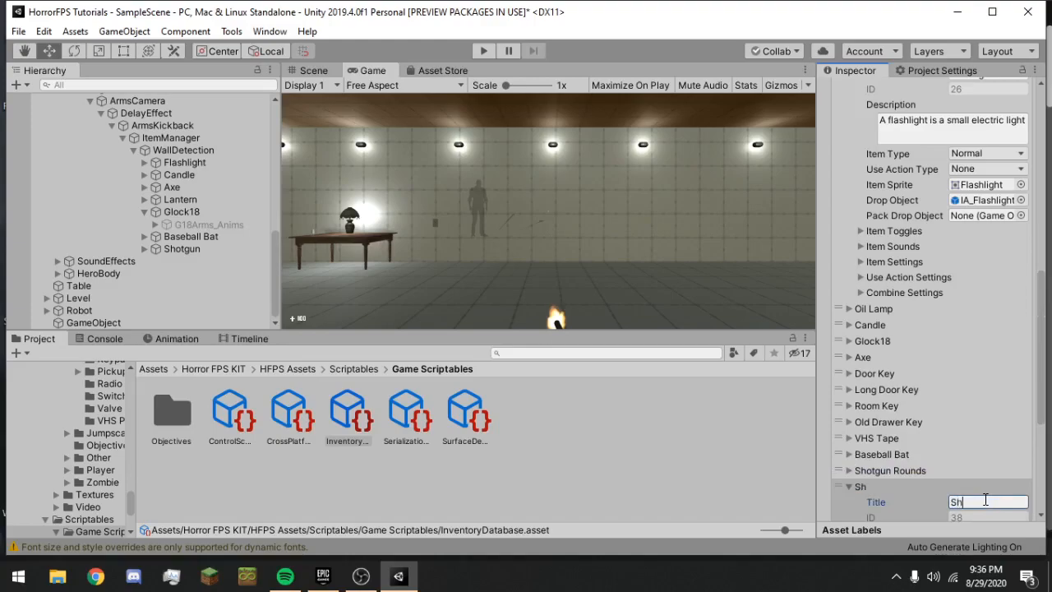
type("otgun")
key("Return")
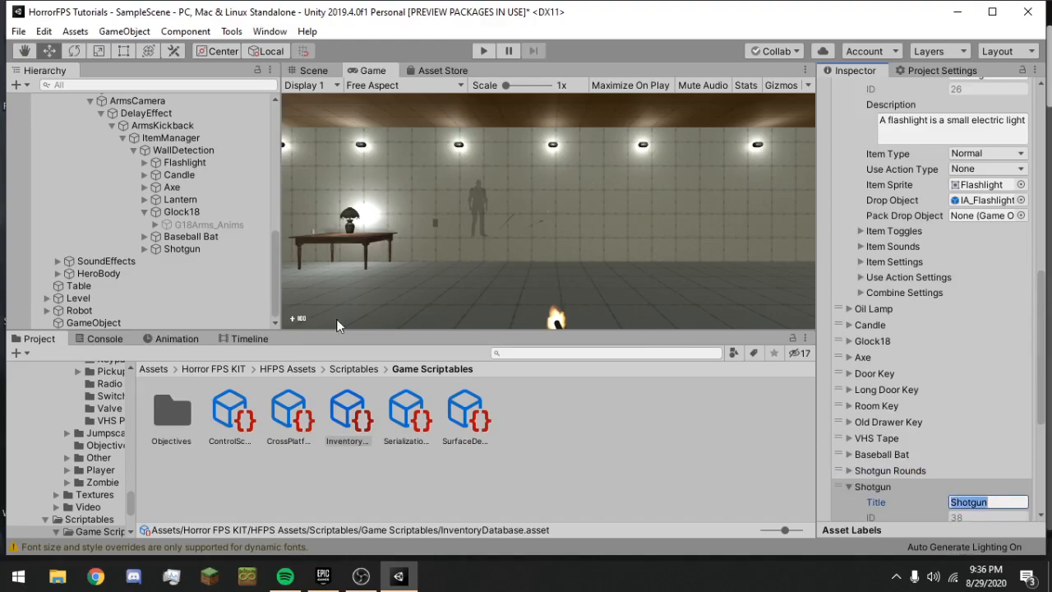
Look up the Shotgun item's ID in the InventoryDatabase and set the Shotgun object's Weapon ID to 38.
left_click(182, 249)
scroll(938, 148, "up", 10)
left_click(974, 237)
left_click(901, 237)
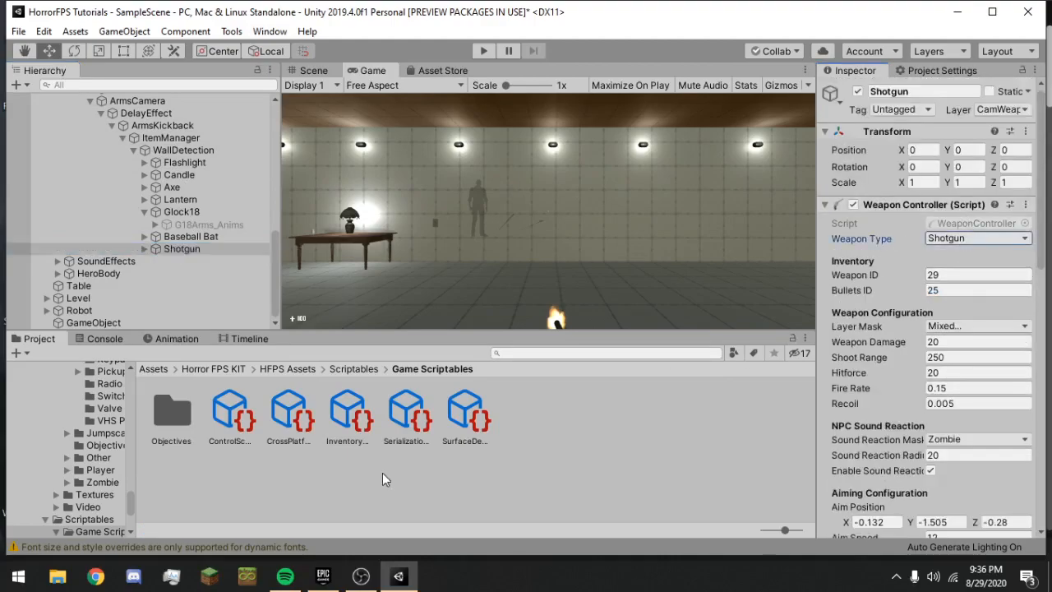
left_click(454, 424)
left_click(351, 419)
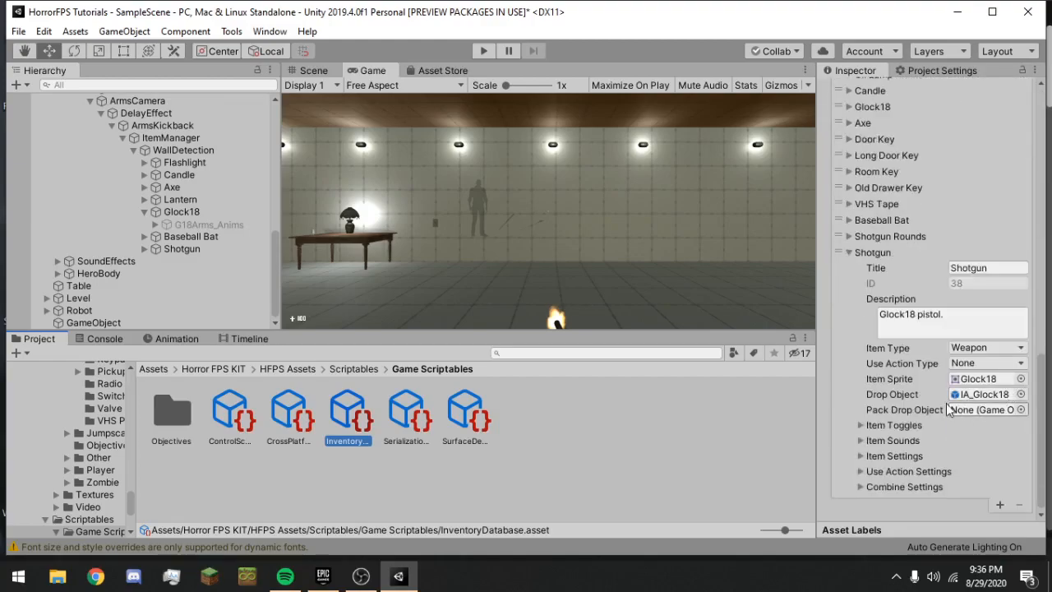
left_click(182, 249)
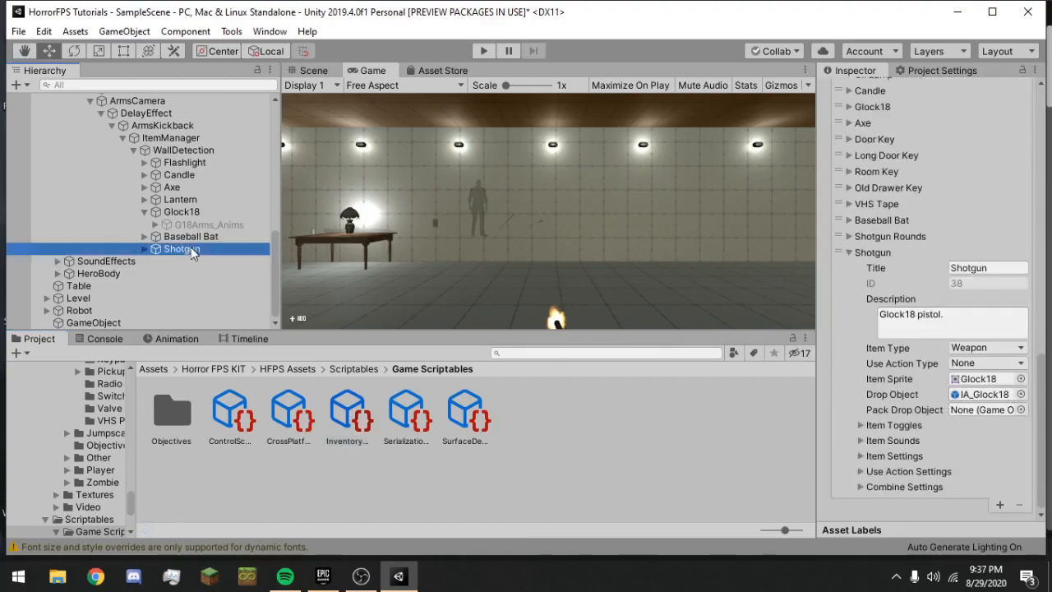
scroll(970, 277, "up", 4)
scroll(962, 246, "up", 10)
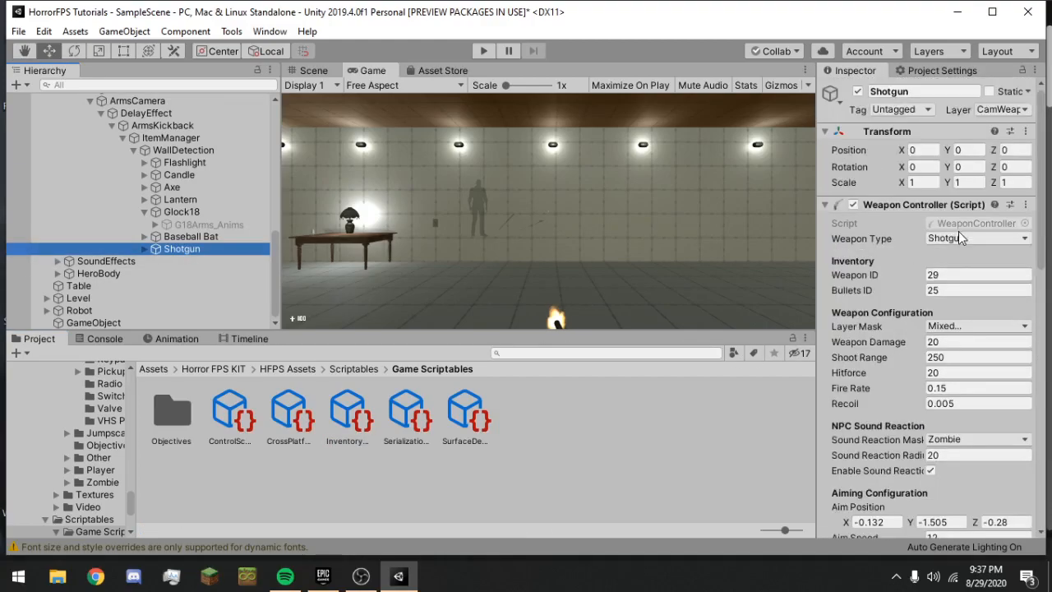
left_click(956, 278)
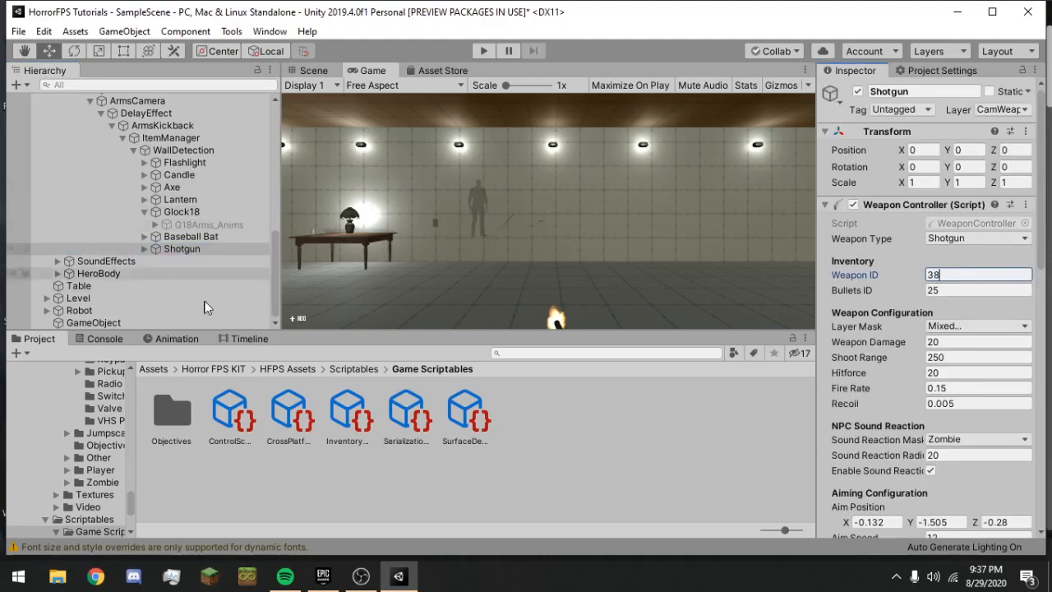
Look up the Shotgun Rounds item in the InventoryDatabase and set the Shotgun object's Bullets ID to 37.
left_click(348, 416)
scroll(944, 333, "down", 10)
scroll(886, 296, "up", 3)
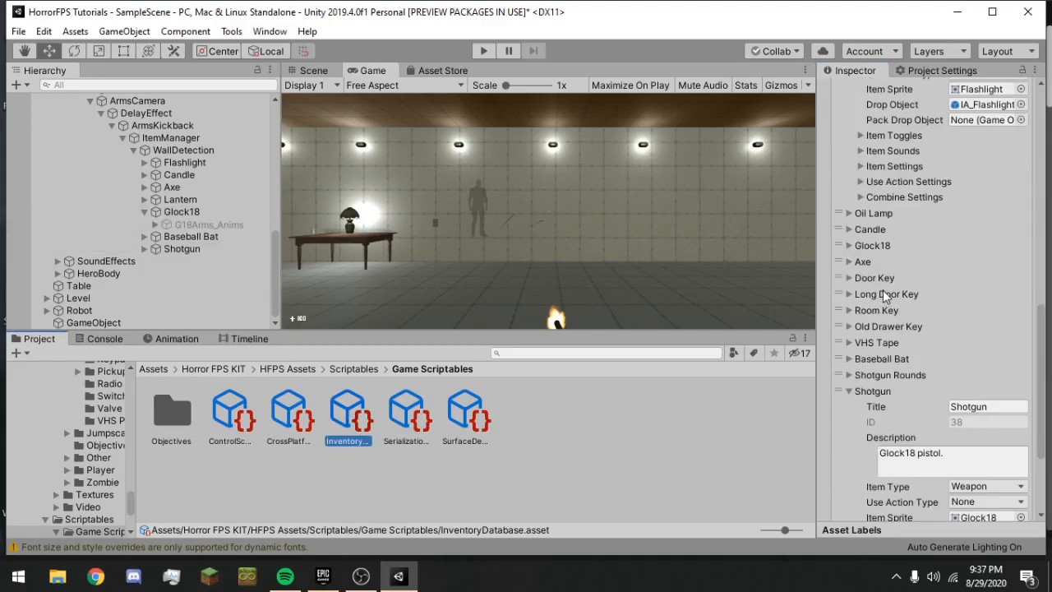
left_click(181, 248)
scroll(971, 286, "up", 12)
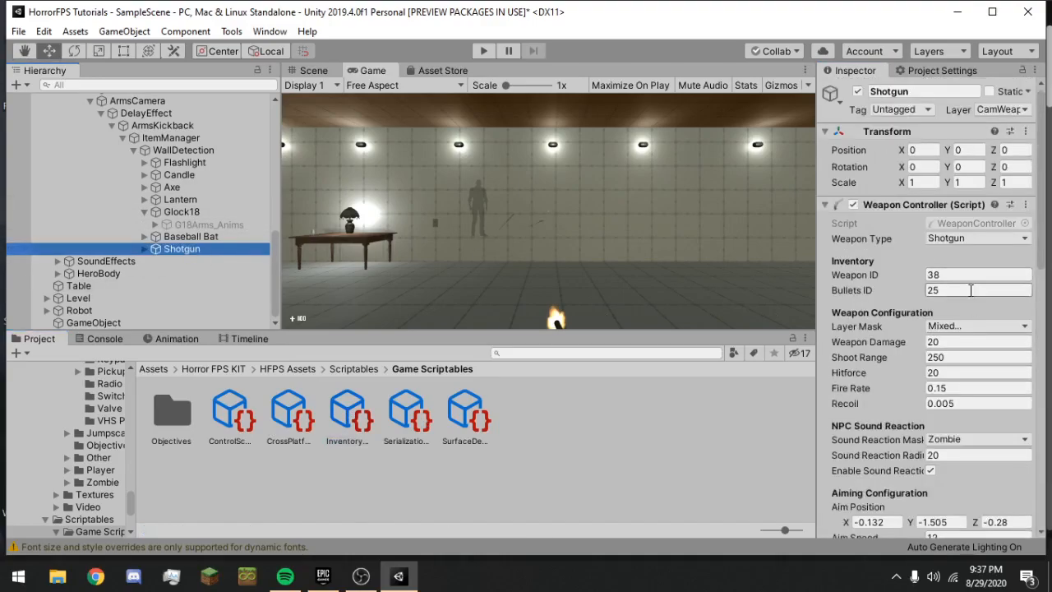
left_click(952, 289)
type("3")
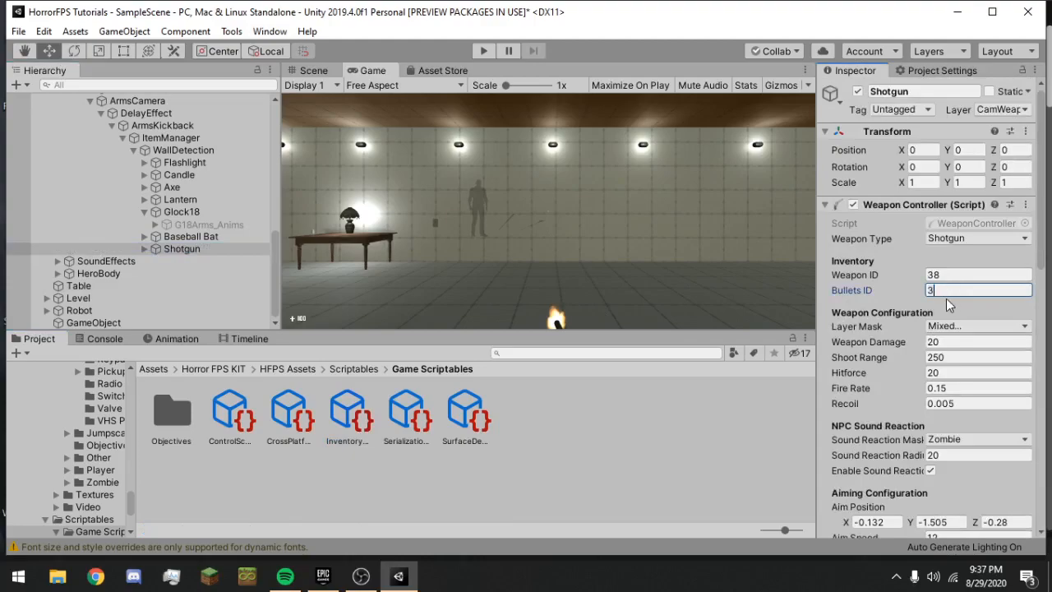
type("7")
Review the Shotgun's Weapon Controller settings from the weapon configuration and layer mask through to the animations and audio.
scroll(951, 308, "down", 3)
scroll(953, 313, "up", 3)
scroll(959, 317, "down", 3)
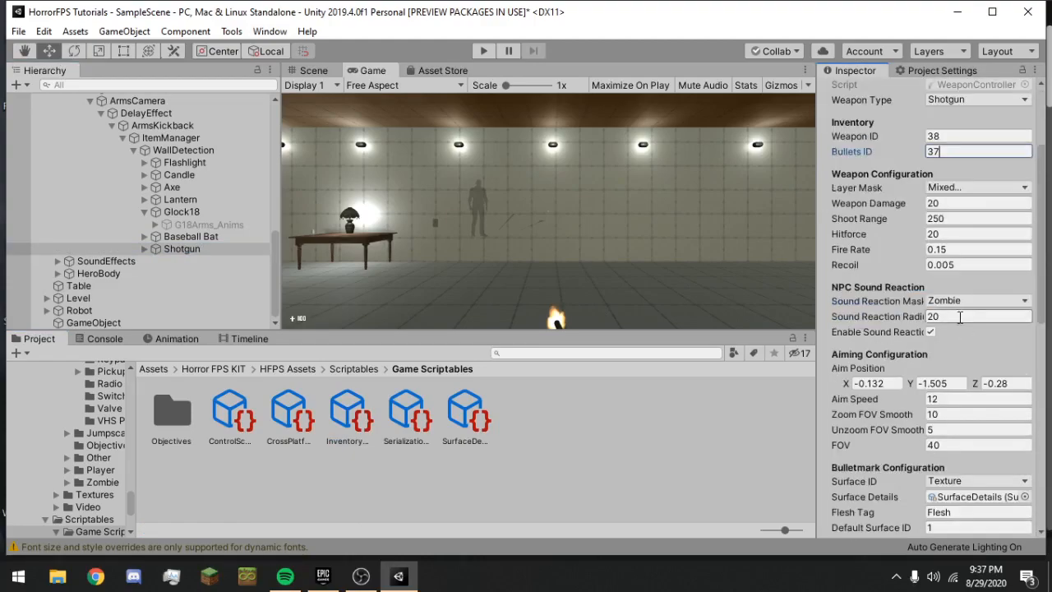
scroll(964, 329, "down", 3)
scroll(969, 343, "down", 3)
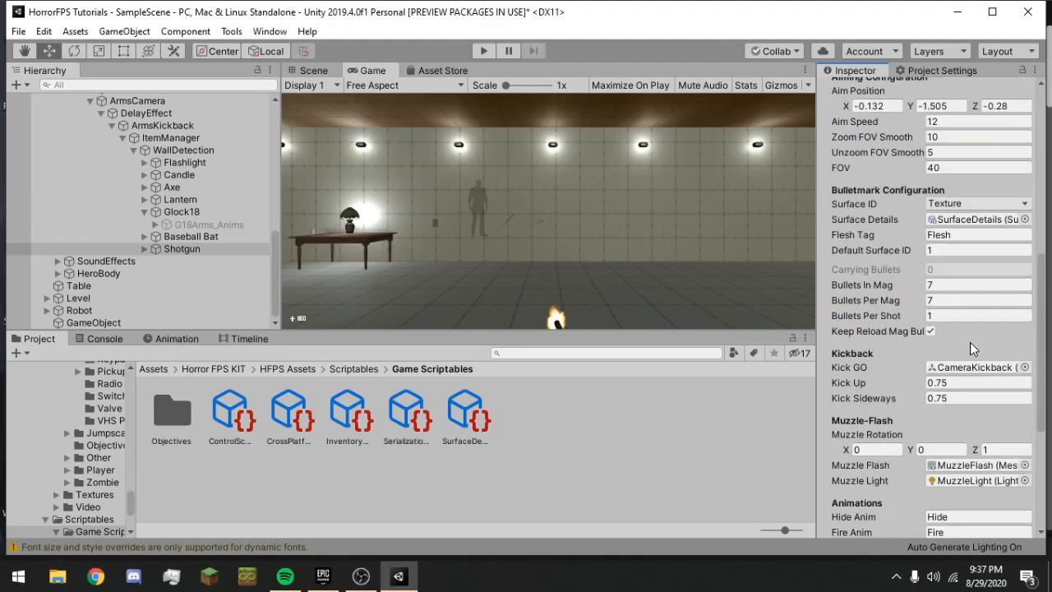
scroll(971, 337, "up", 3)
scroll(971, 337, "down", 5)
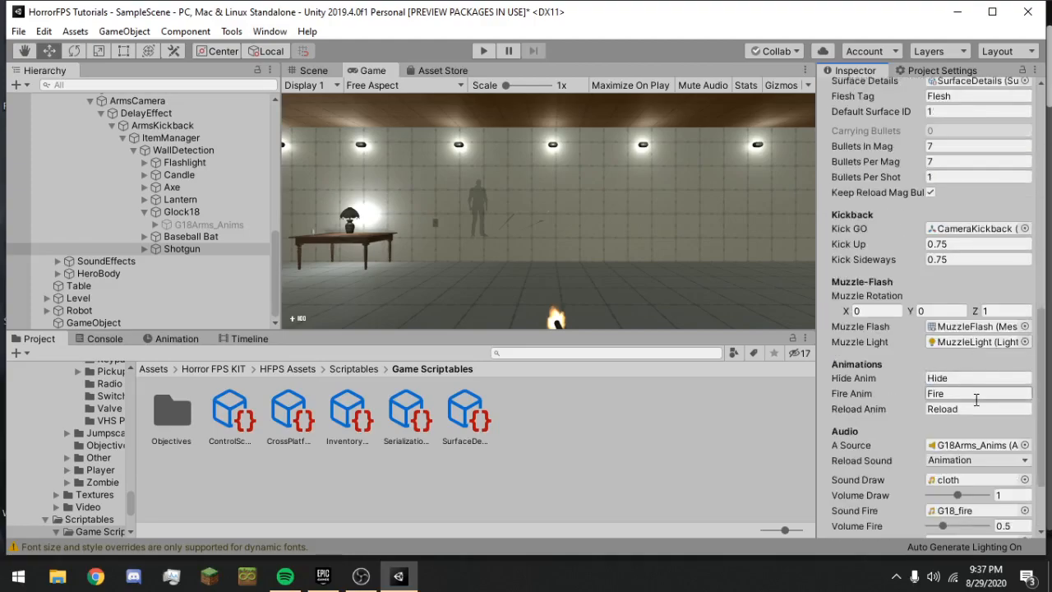
scroll(976, 399, "down", 3)
left_click(954, 316)
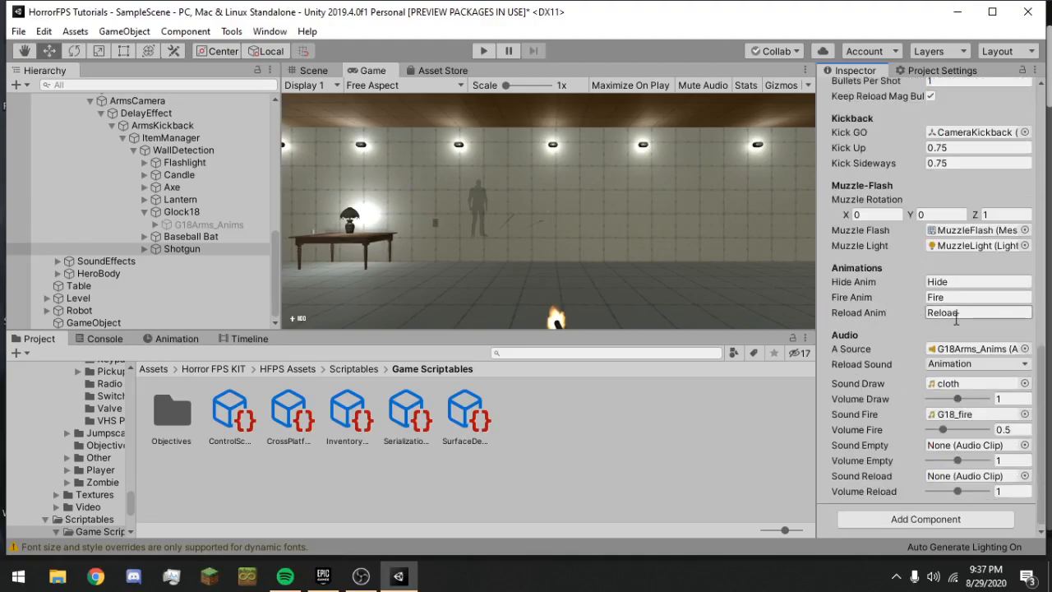
scroll(970, 326, "up", 6)
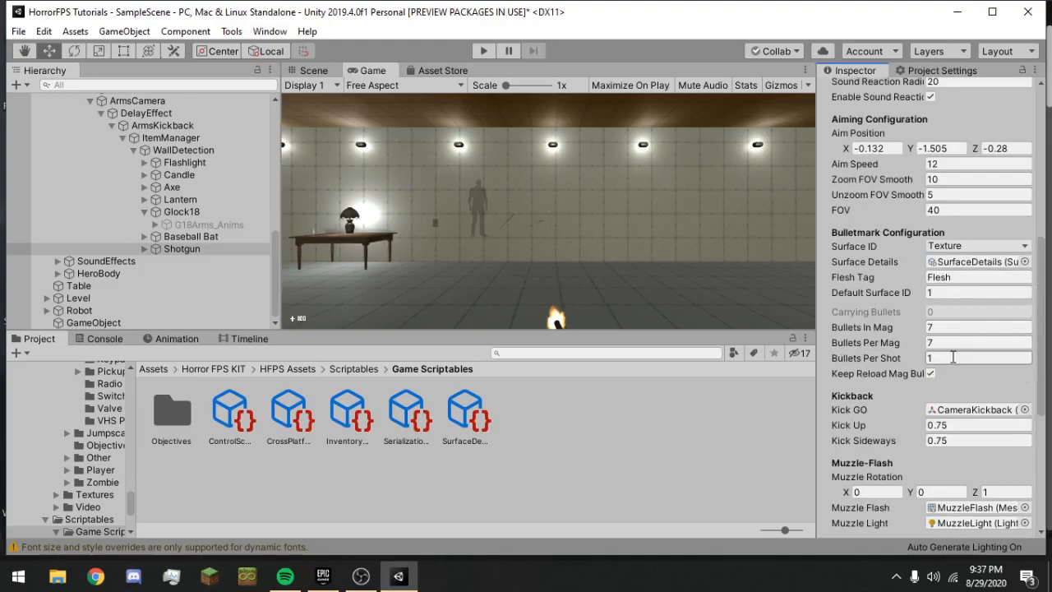
scroll(954, 327, "up", 5)
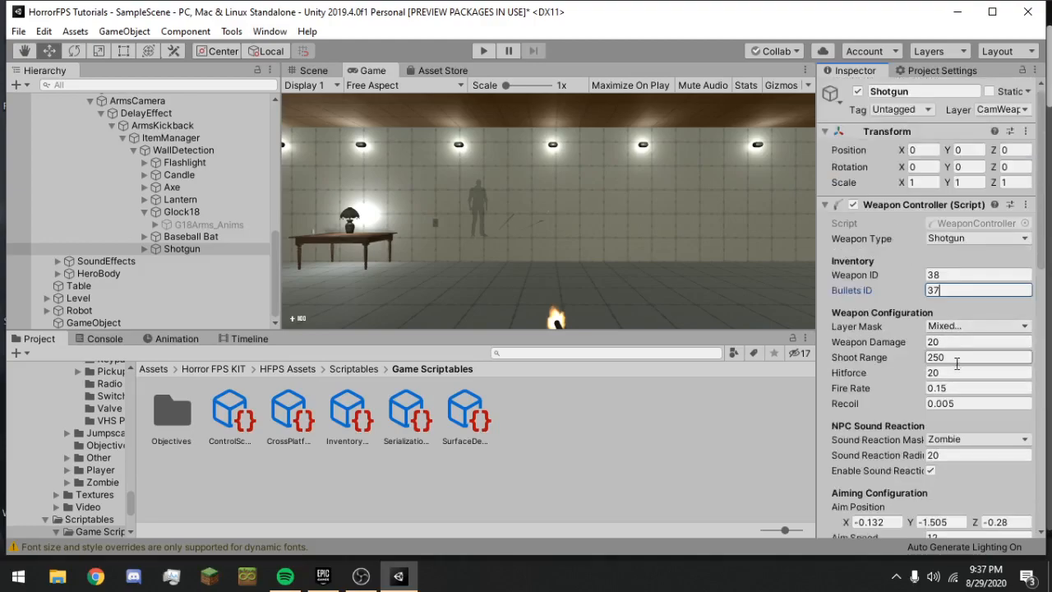
left_click(957, 326)
left_click(884, 363)
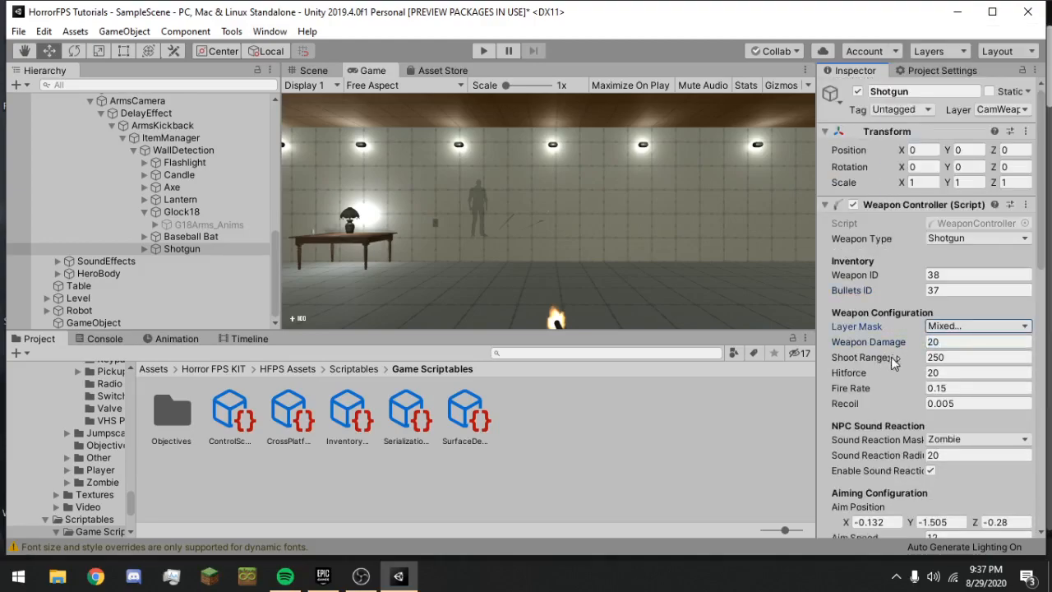
Set the Shotgun's Fire Rate to 0.3 in the weapon configuration.
scroll(962, 404, "down", 4)
left_click(937, 249)
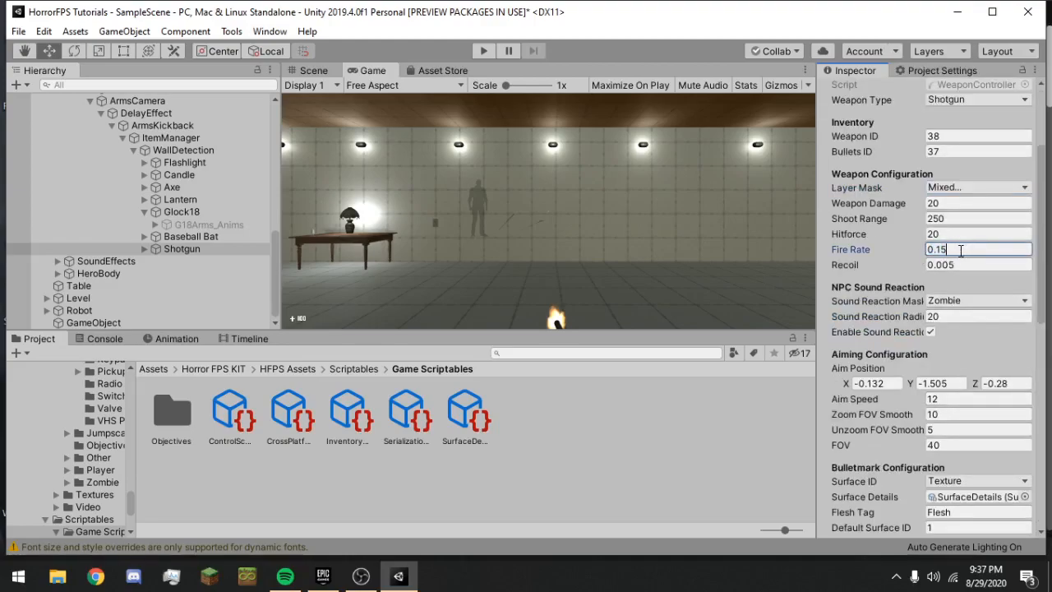
left_click(961, 250)
scroll(911, 292, "down", 4)
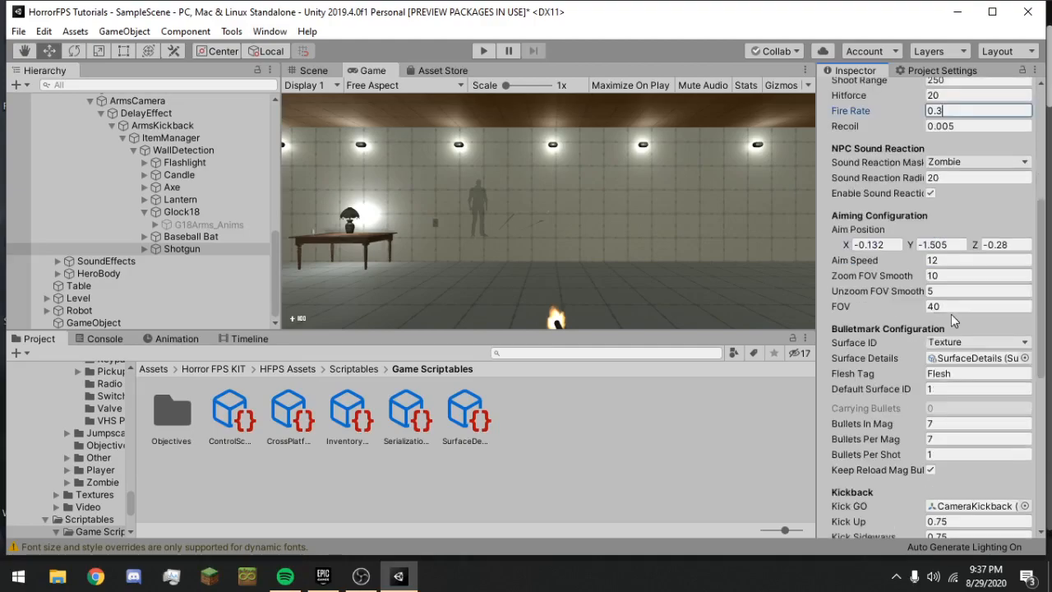
scroll(946, 353, "up", 4)
scroll(929, 341, "down", 8)
scroll(950, 322, "up", 12)
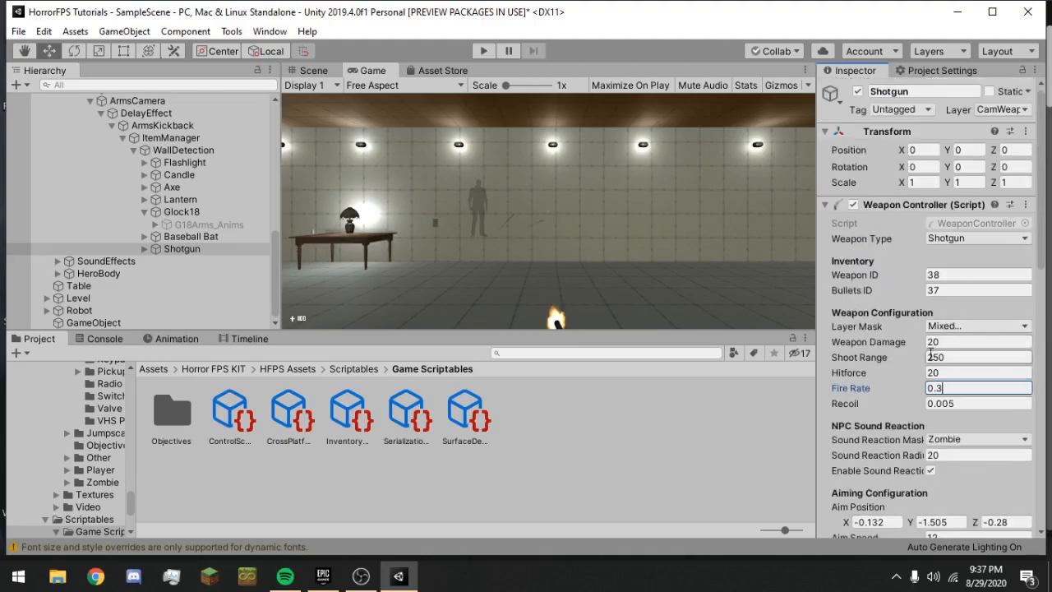
Open the InventoryDatabase and expand the Item Settings of the Shotgun item.
left_click(359, 426)
left_click_drag(1040, 193, 1041, 493)
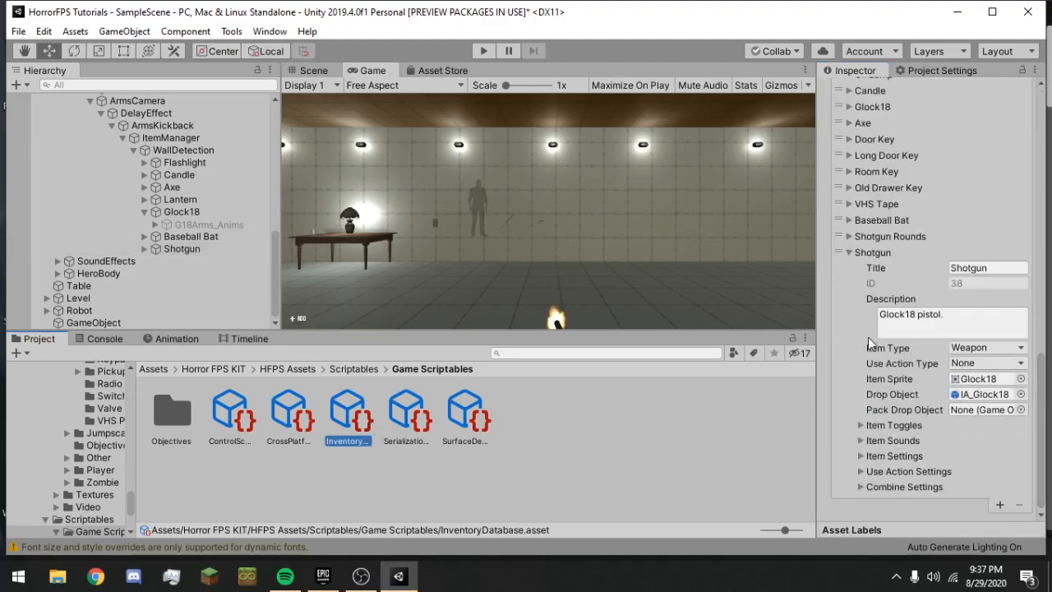
left_click(880, 451)
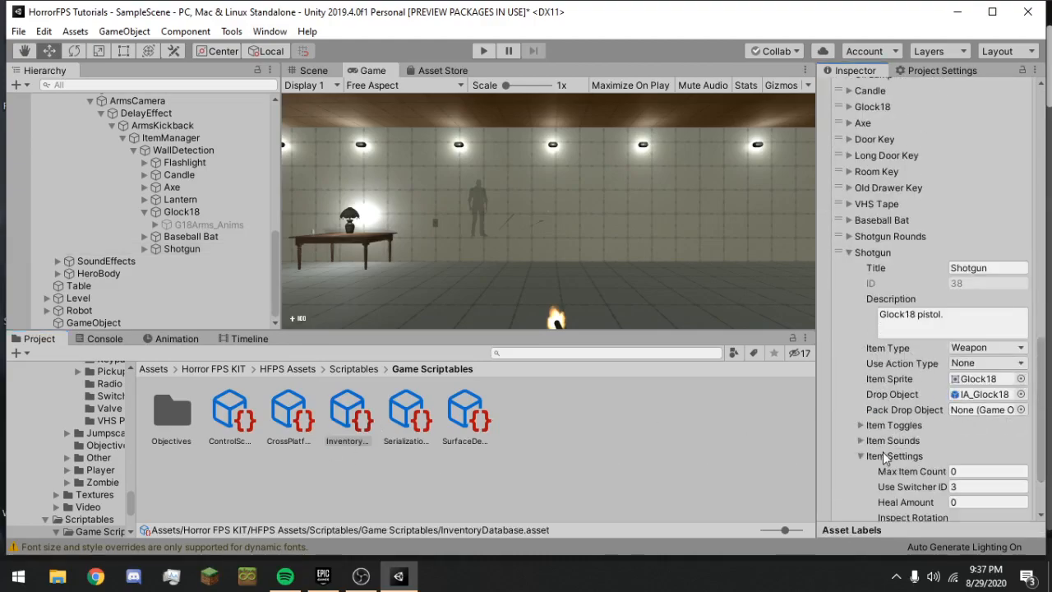
scroll(913, 448, "down", 3)
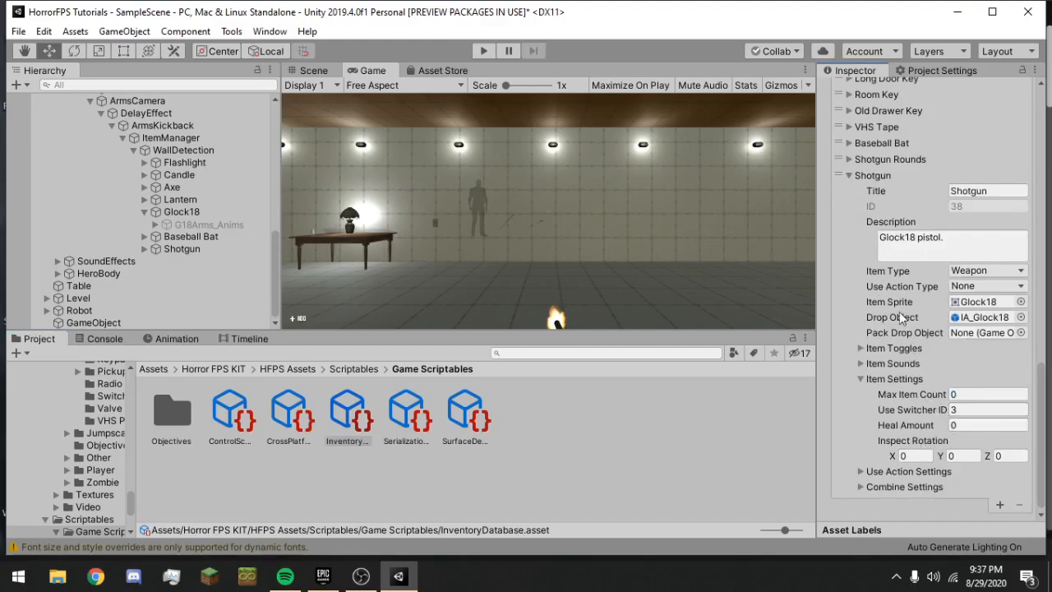
Check the Baseball Bat item's Use Switcher ID and set the Shotgun item's Use Switcher ID to 6.
scroll(889, 309, "up", 4)
left_click(851, 281)
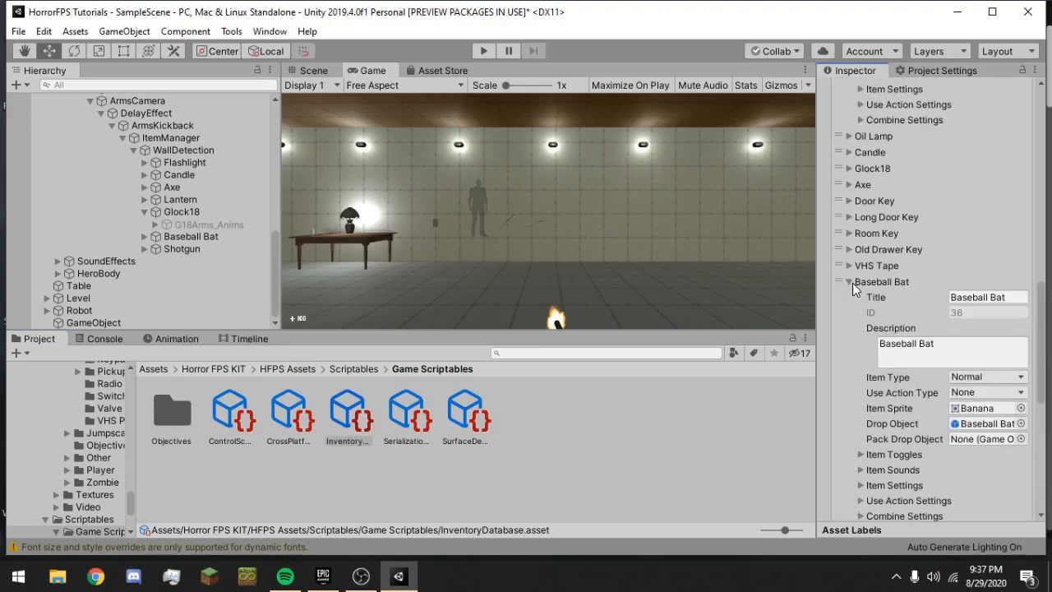
scroll(882, 335, "down", 4)
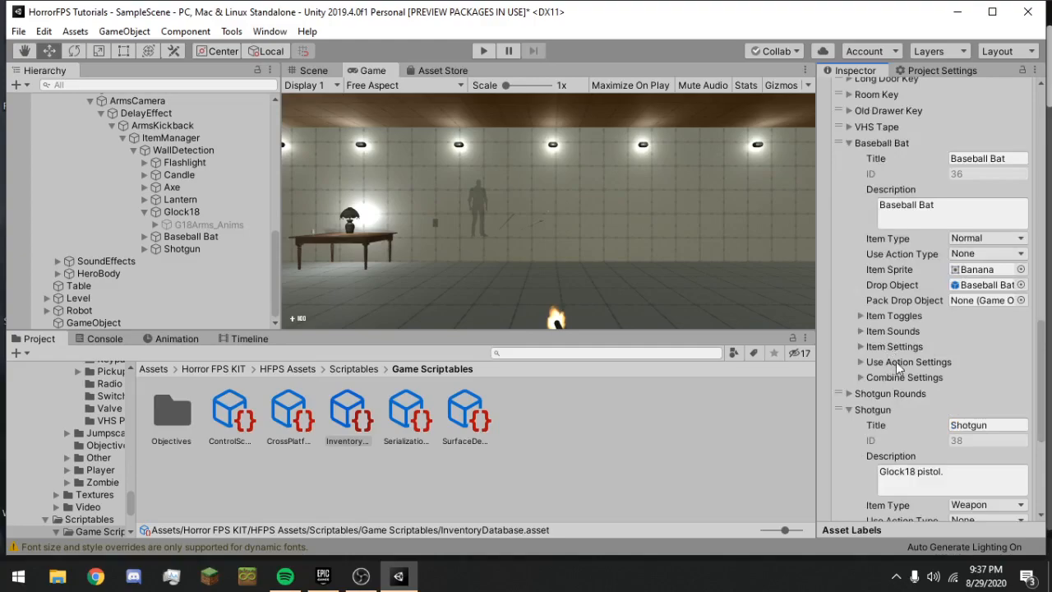
left_click(886, 332)
left_click(887, 332)
left_click(889, 347)
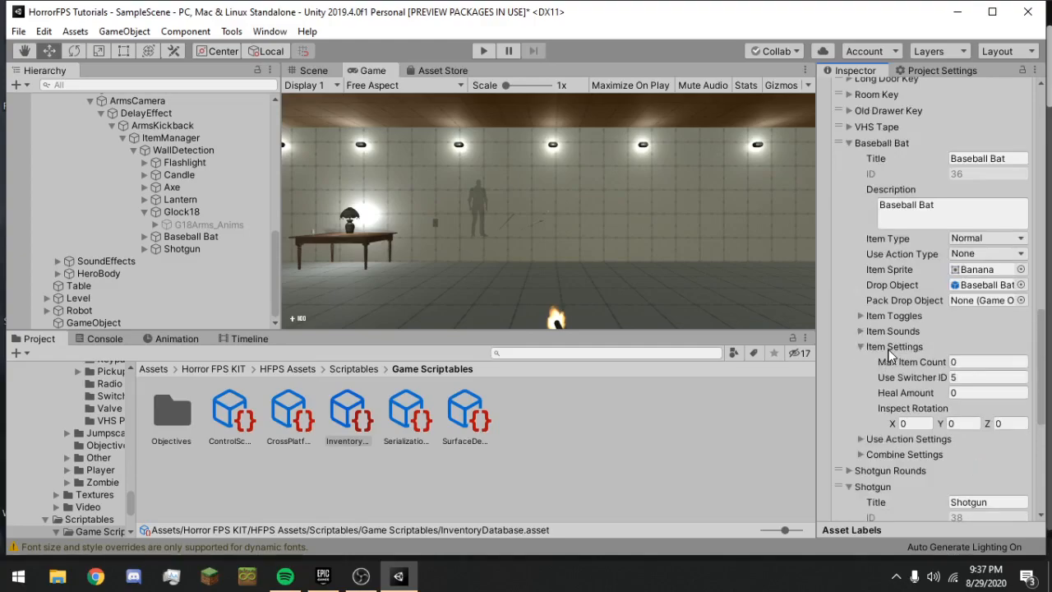
left_click(890, 350)
scroll(896, 355, "down", 7)
left_click(889, 411)
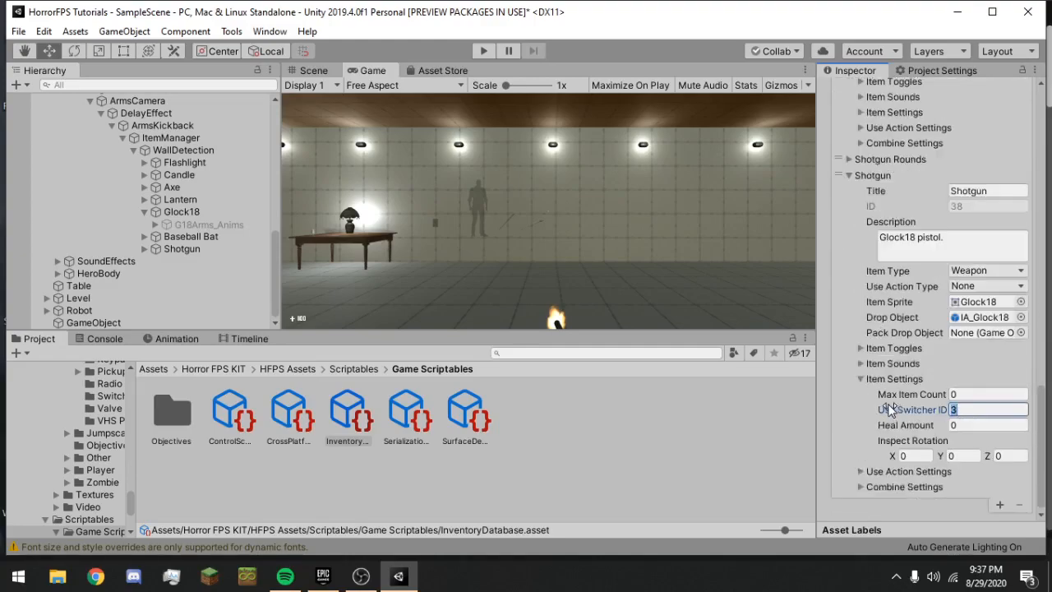
type("6")
Assign the ShotgunShells prefab as both the Drop Object and the Pack Drop Object of the Shotgun Rounds item.
left_click(878, 162)
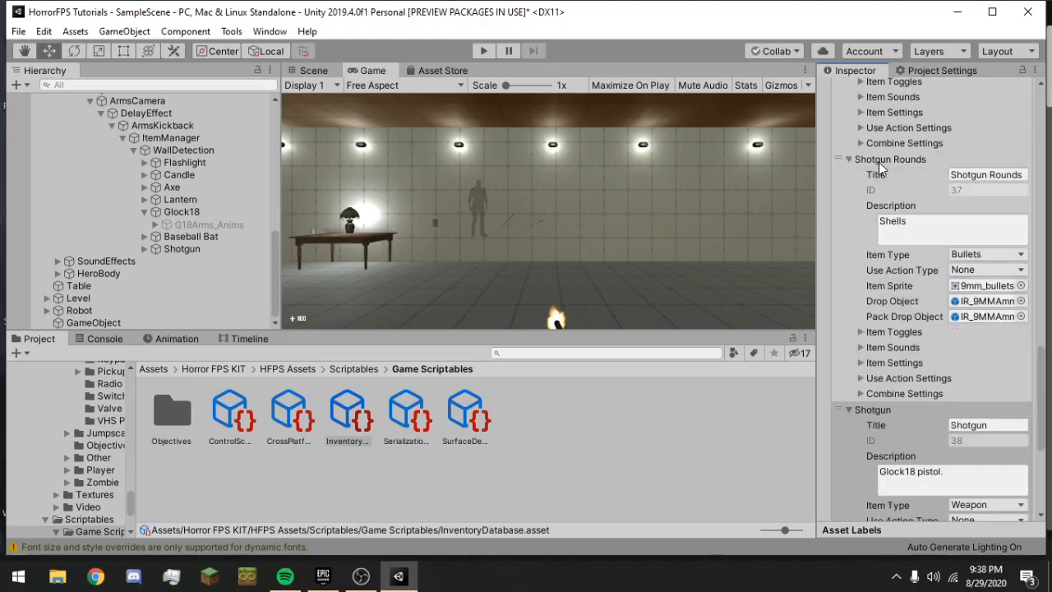
left_click(987, 302)
left_click_drag(426, 430, 974, 302)
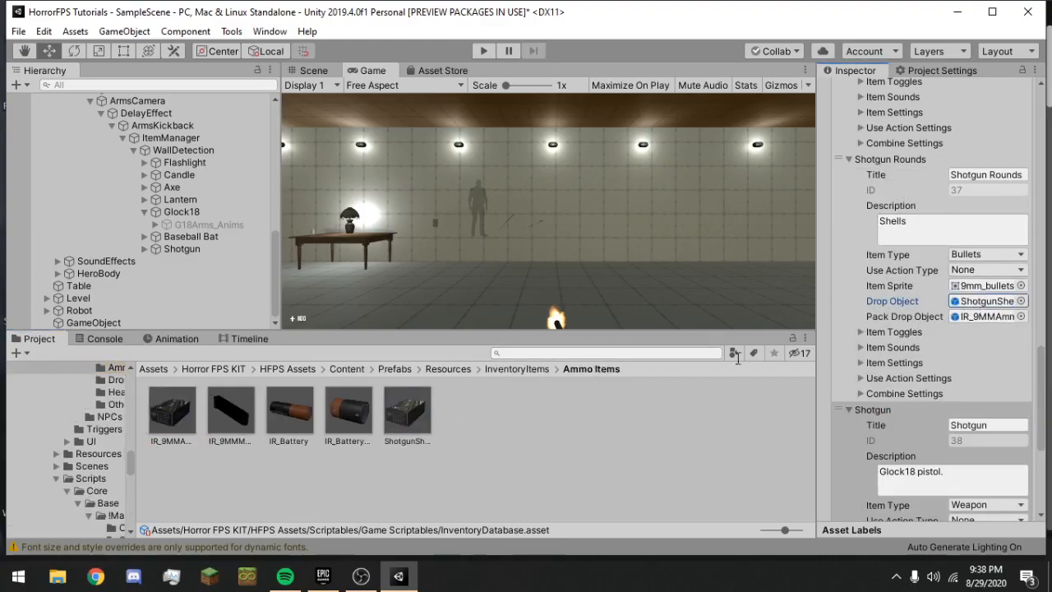
left_click(965, 317)
left_click_drag(403, 434, 1008, 319)
Set the Inventory ID of the ShotgunShells prefab's Interactive Item to 37.
left_click(402, 431)
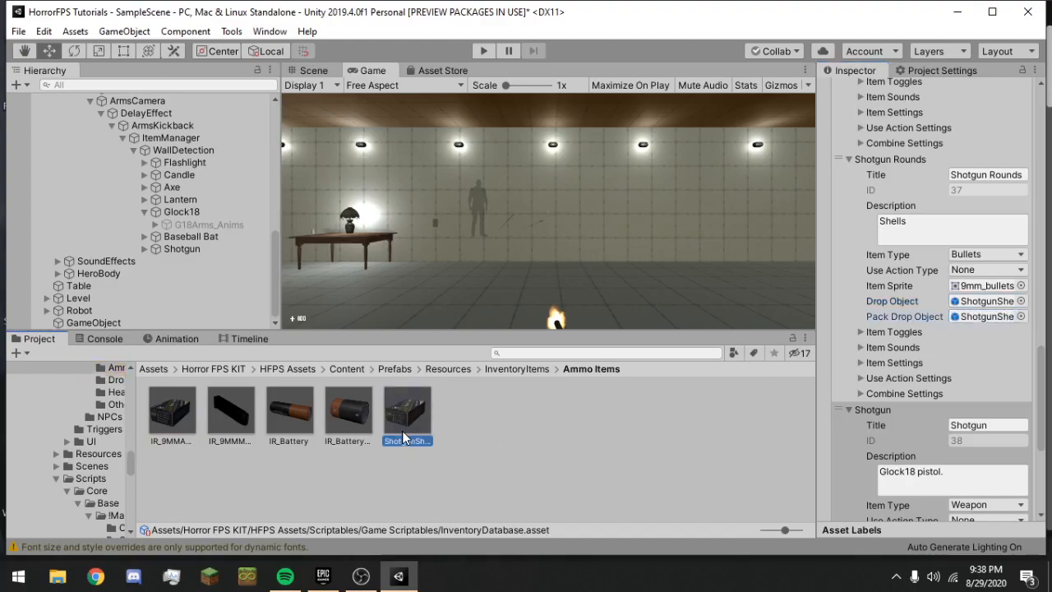
scroll(945, 320, "down", 10)
scroll(945, 315, "down", 5)
left_click(948, 243)
type("27")
left_click(557, 475)
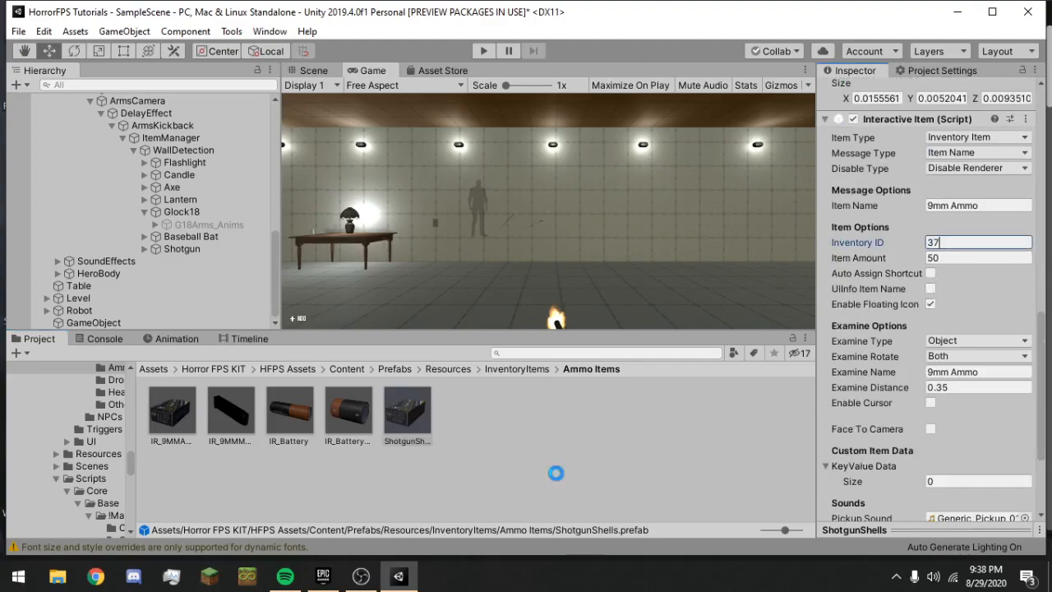
left_click(411, 407)
Search the project for "shot" and place the Shotgun 2 prefab in the scene near the baseball bat.
left_click(311, 70)
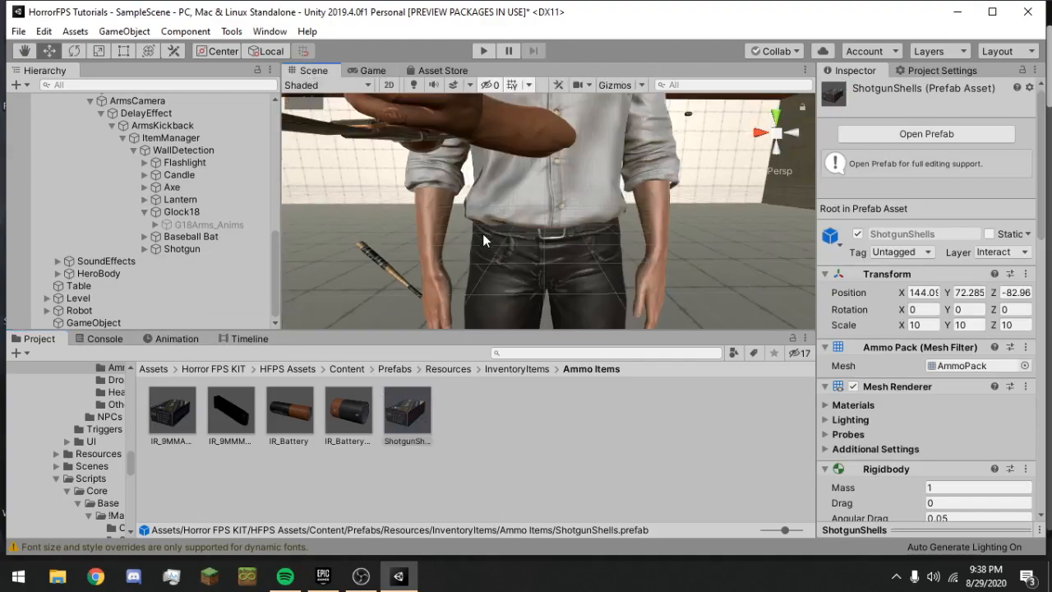
left_click(415, 252)
left_click(567, 352)
type("shot")
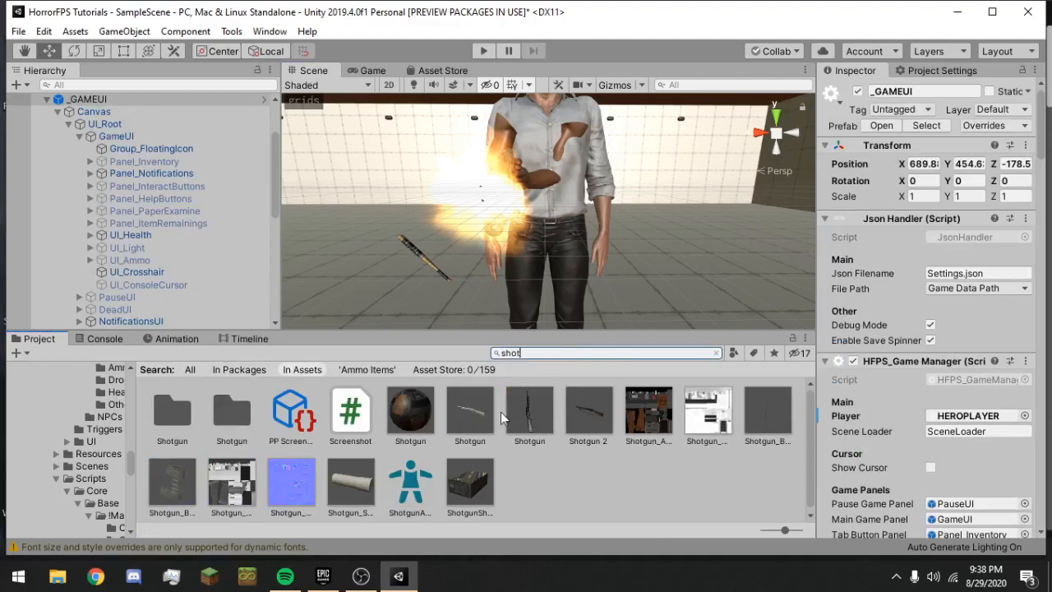
left_click(602, 422)
left_click(612, 353)
key("BackSpace")
left_click_drag(183, 441, 366, 288)
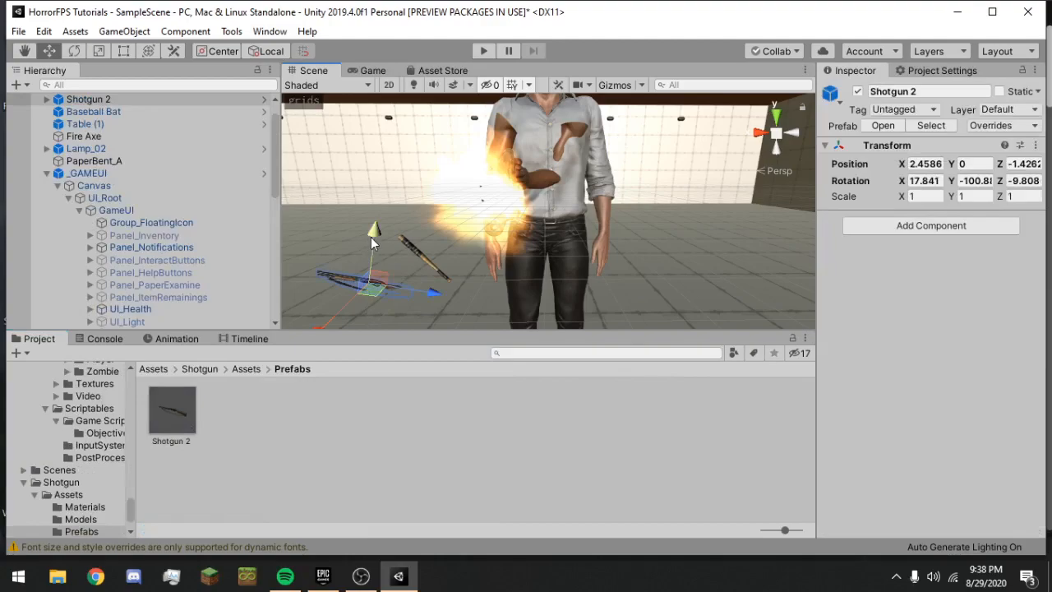
Inspect the child parts of the Shotgun 2 object, including the extended magazine and belt, and their animation setup.
left_click(47, 100)
left_click(95, 112)
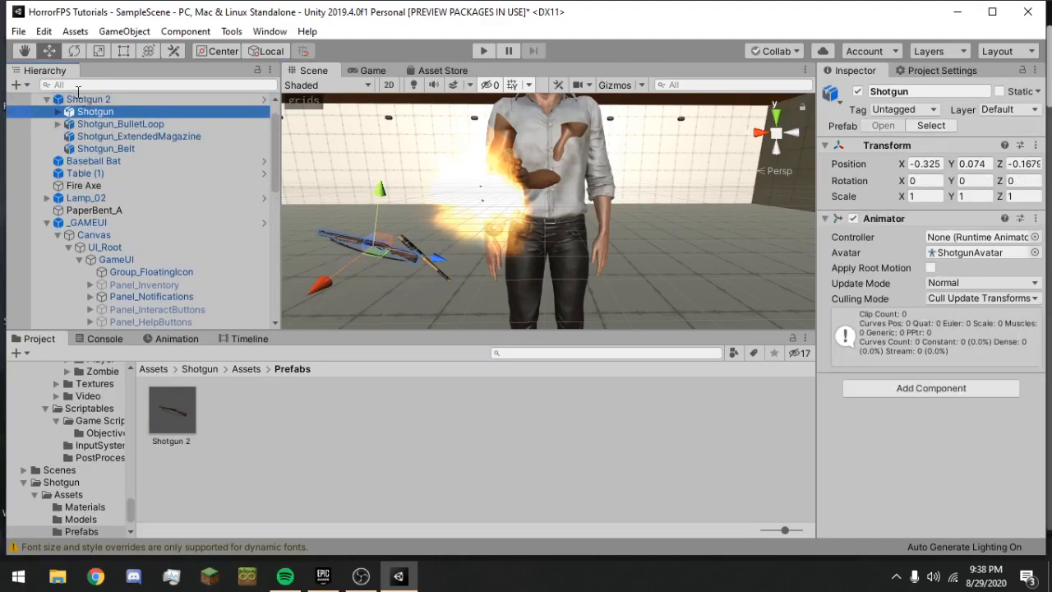
left_click(175, 338)
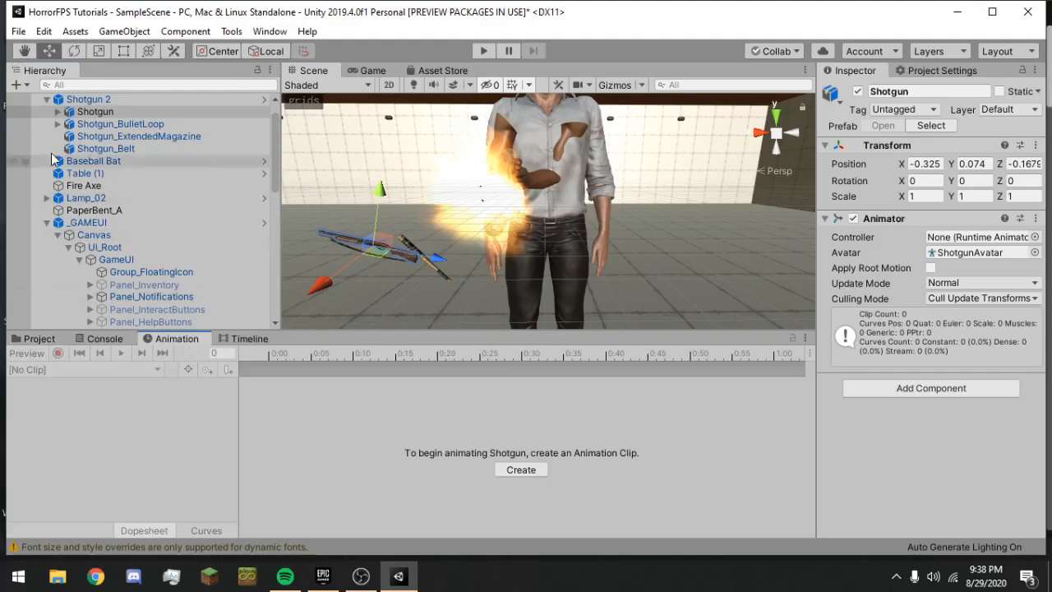
scroll(84, 170, "up", 1)
scroll(87, 171, "down", 2)
left_click(143, 115)
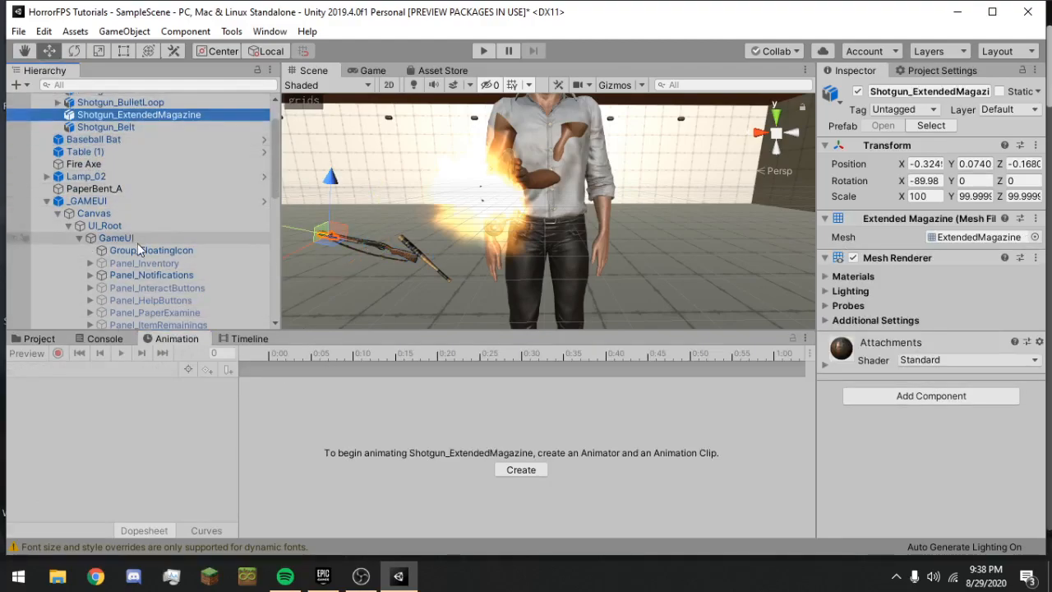
scroll(144, 255, "down", 2)
scroll(132, 239, "up", 3)
left_click(90, 175)
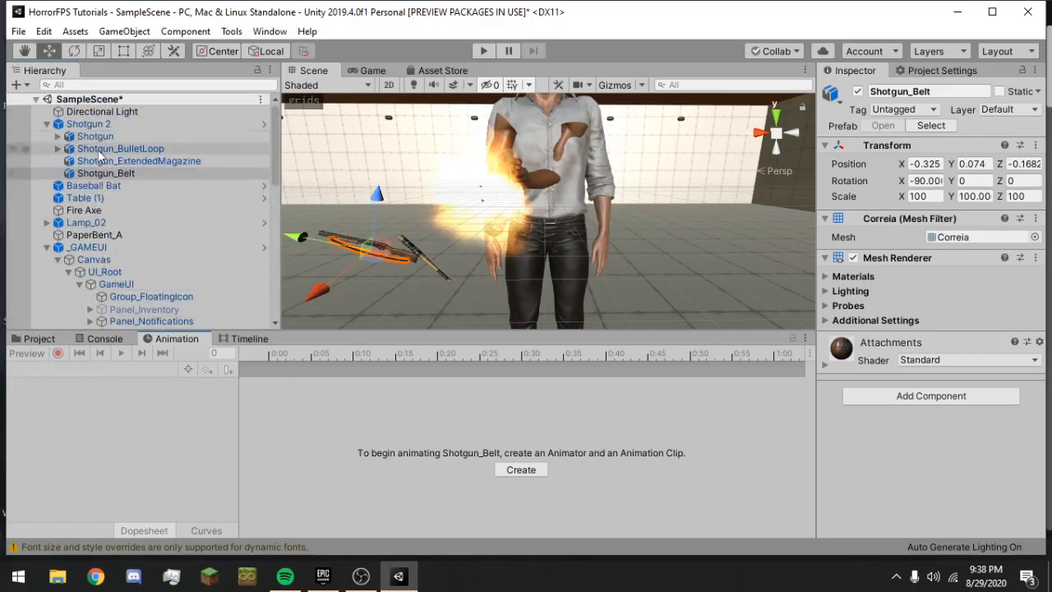
left_click(100, 158)
key("Down")
key("Up")
key("Up")
key("Up")
key("Up")
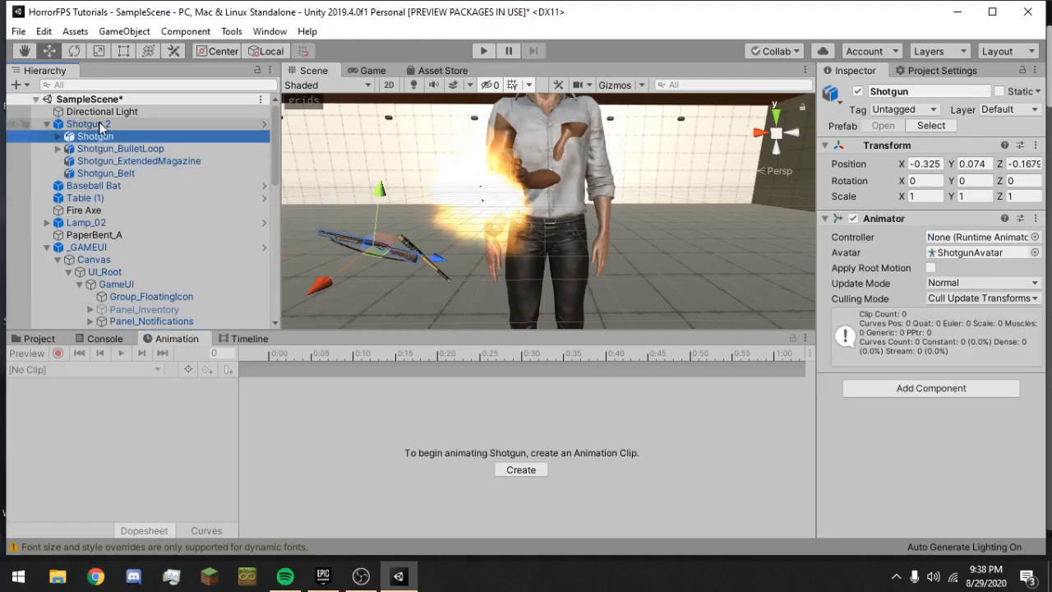
Select the parent Shotgun 2 object and add a Box Collider component to it.
key("Down")
key("Up")
key("f")
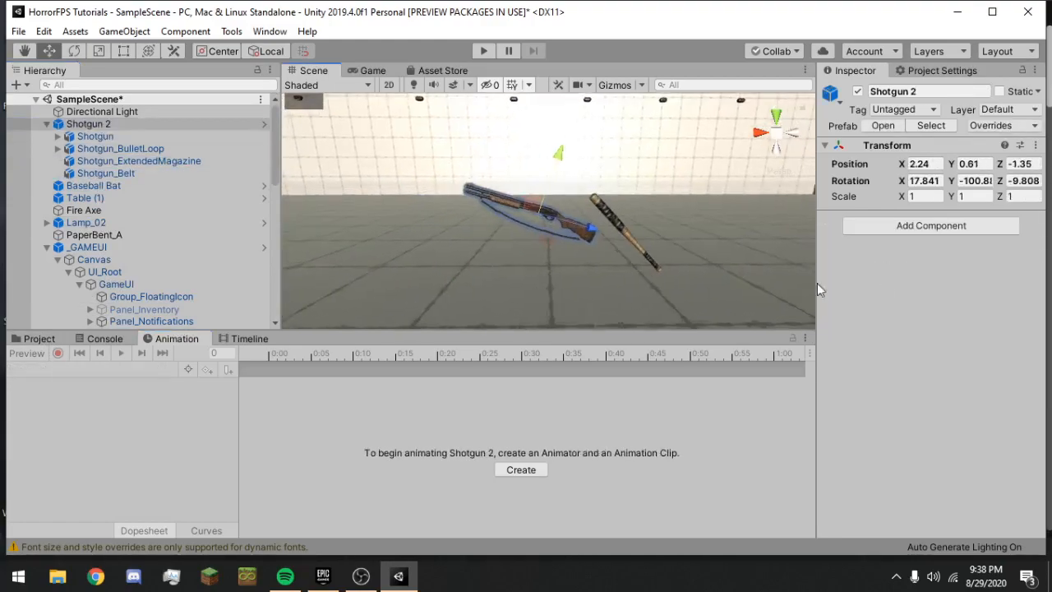
left_click(952, 231)
type("box")
key("Return")
right_click_drag(721, 221, 872, 206)
scroll(648, 215, "down", 5)
scroll(658, 222, "up", 12)
scroll(682, 214, "up", 3)
Try a Box Collider X size of 2 on Shotgun 2, and undo the change.
left_click(884, 332)
type("2")
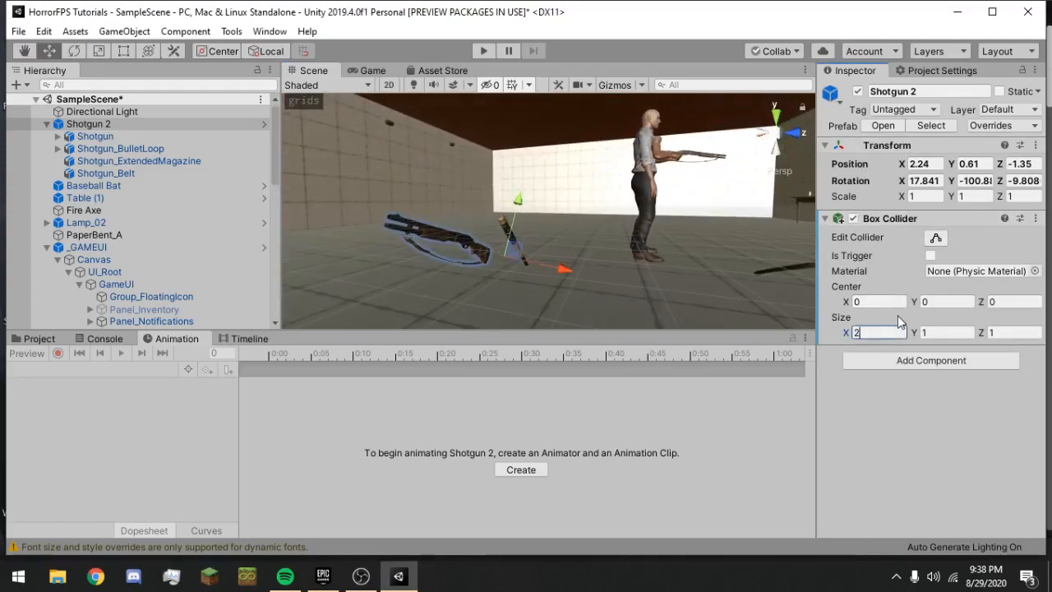
right_click_drag(667, 257, 958, 248)
key("ctrl+z")
Try to fit the Box Collider's bounds around the Shotgun 2 model by editing its faces.
left_click(936, 238)
left_click_drag(599, 239, 493, 240)
mouse_move(503, 238)
right_mouse_down()
mouse_move(516, 237)
mouse_move(500, 245)
mouse_move(510, 253)
right_mouse_up()
middle_click_drag(510, 253, 510, 259)
right_click_drag(516, 256, 555, 275)
middle_click_drag(555, 274, 621, 284)
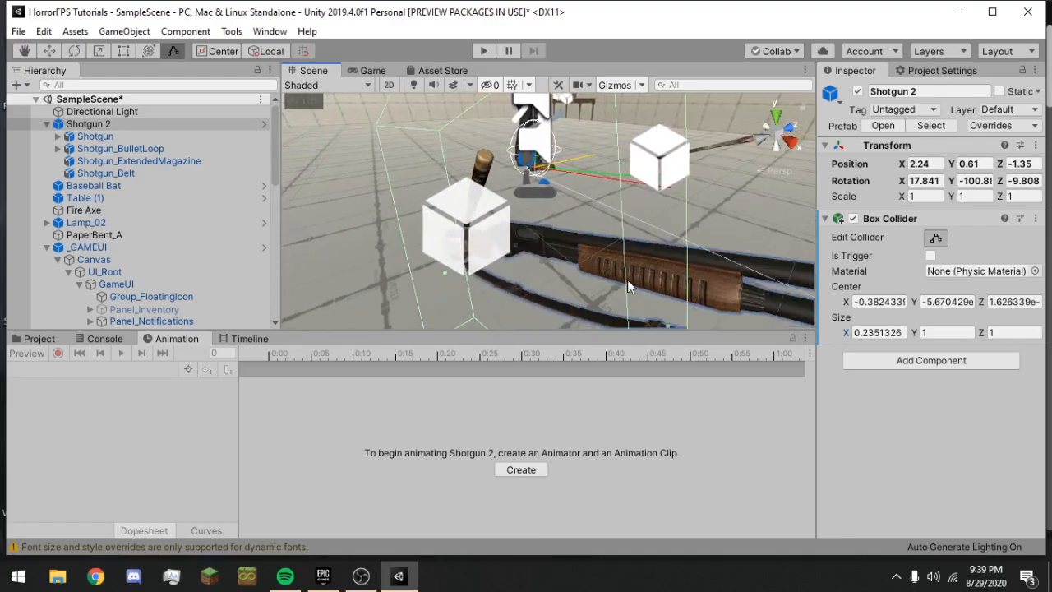
right_click_drag(662, 267, 721, 268)
type("0")
left_click(958, 302)
right_click_drag(646, 245, 460, 227)
left_click_drag(484, 233, 384, 215)
left_click_drag(514, 216, 441, 226)
right_click_drag(441, 226, 481, 233)
right_click_drag(473, 167, 840, 283)
Remove the Box Collider component from Shotgun 2 and delete the object from the scene.
right_click(876, 218)
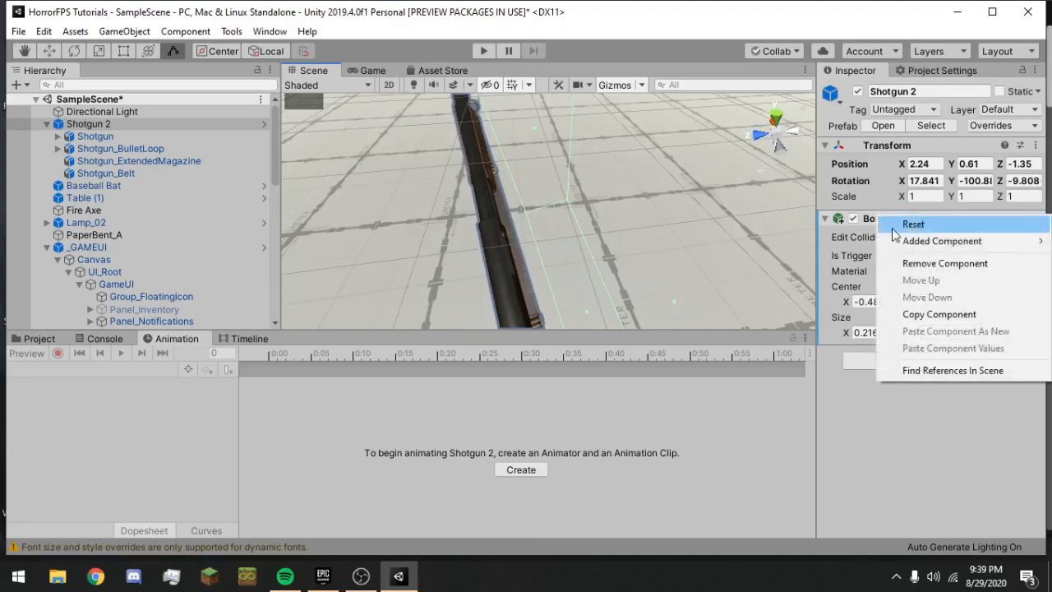
left_click(925, 261)
left_click(90, 137)
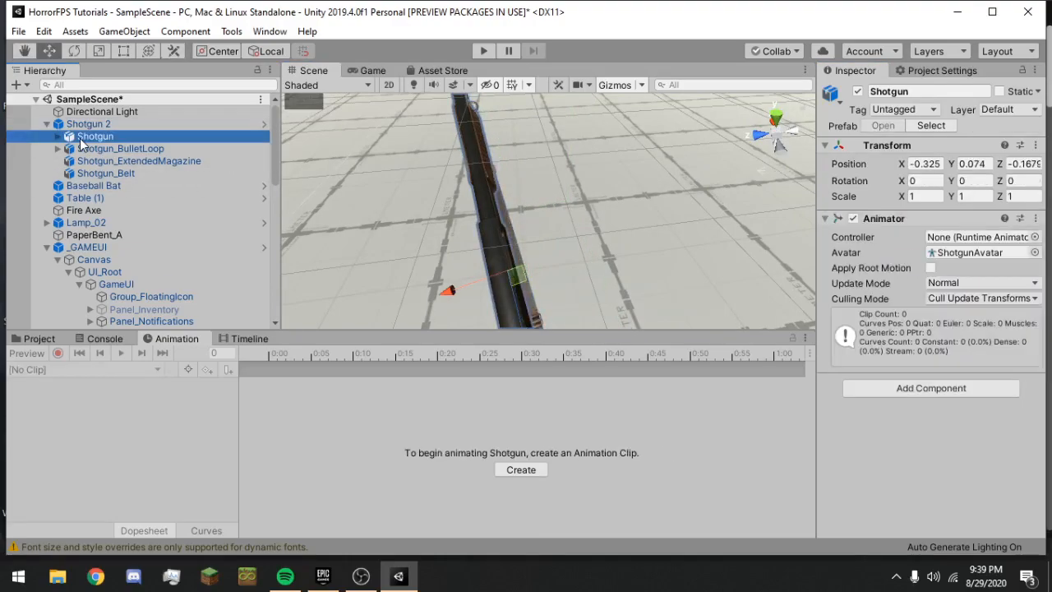
left_click(88, 124)
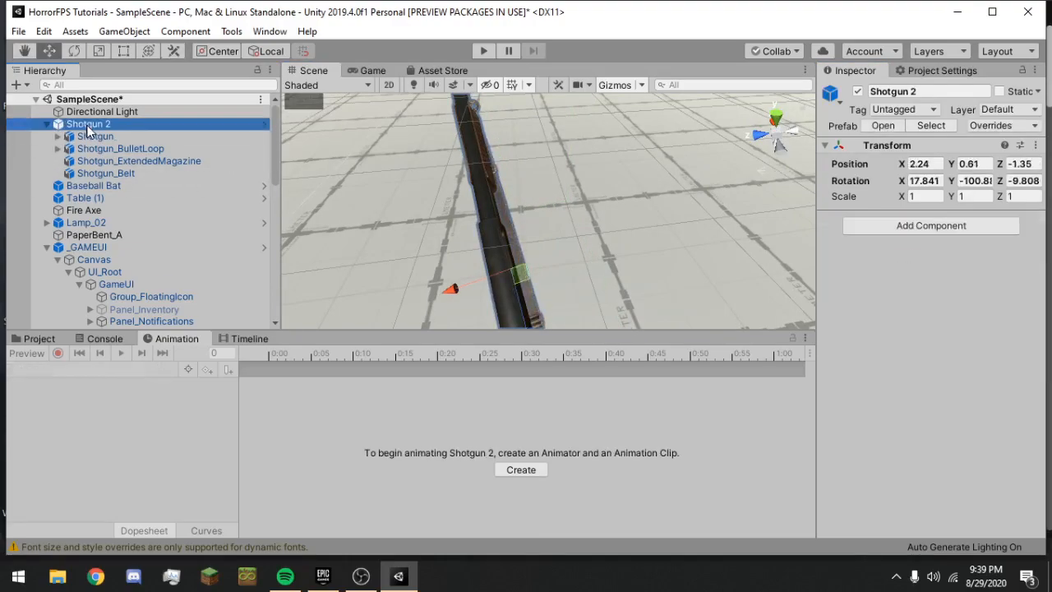
key("Delete")
Place the Shotgun model from the Shotgun package's Models folder in the scene and remove its Animator component.
left_click(36, 338)
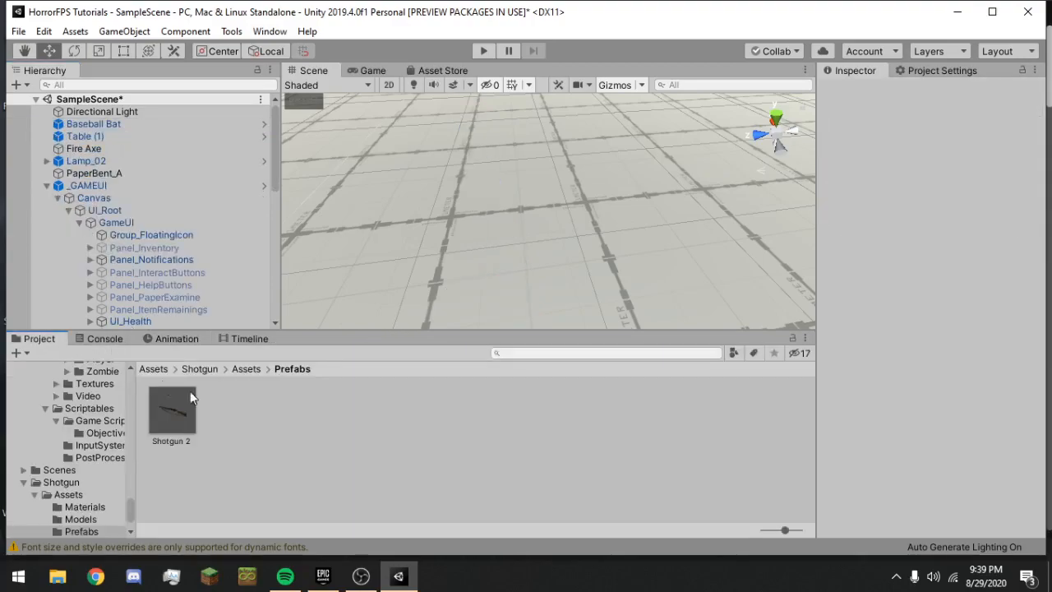
left_click(240, 369)
left_click(195, 414)
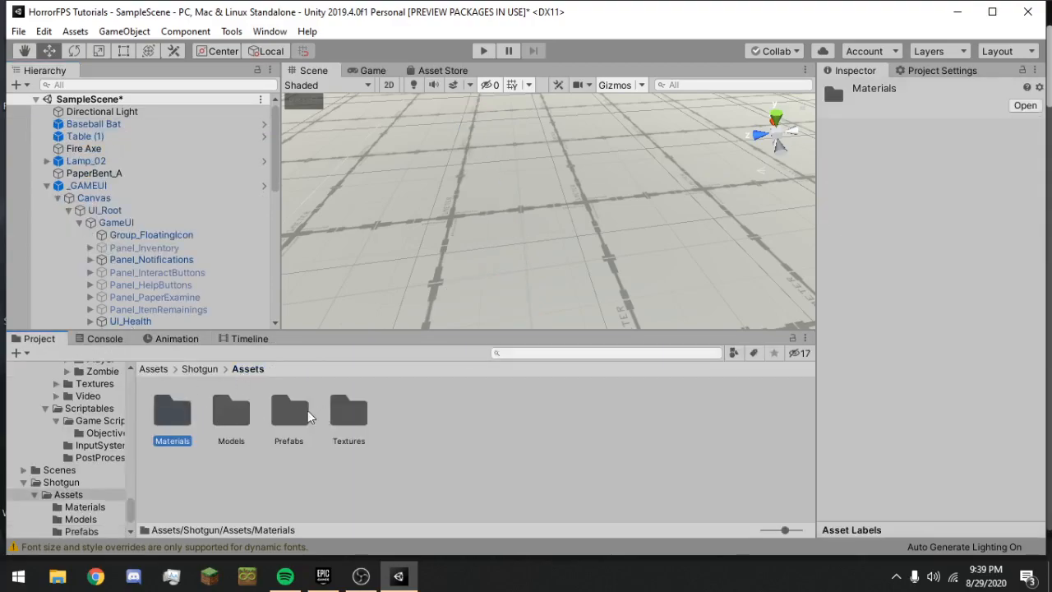
double_click(231, 411)
left_click(176, 411)
left_click_drag(179, 423, 451, 260)
right_click(892, 222)
left_click(912, 251)
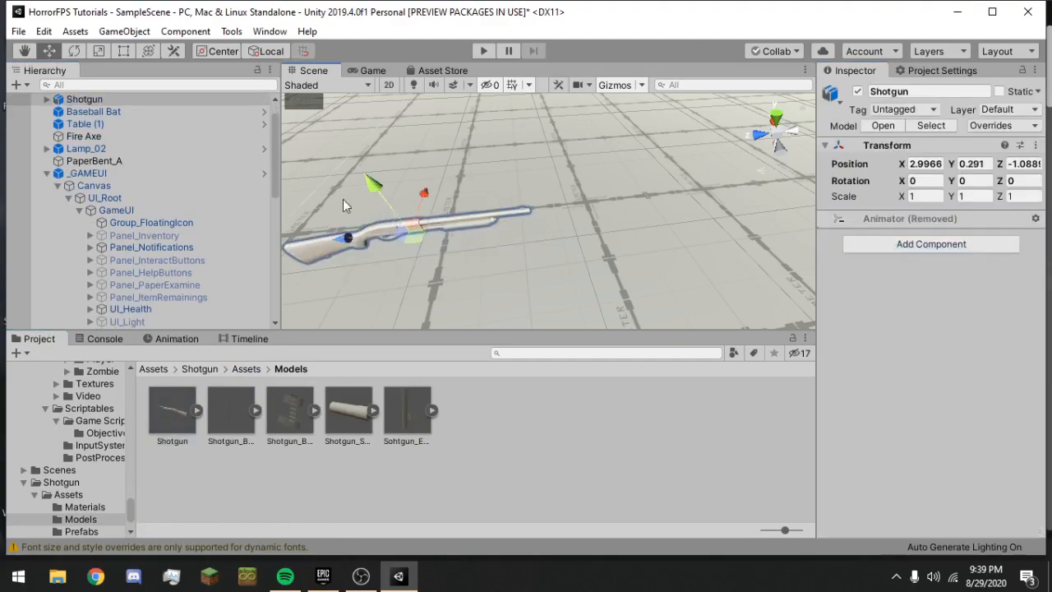
Add a Mesh Collider component to the placed model's child Shotgun mesh object.
left_click(456, 227)
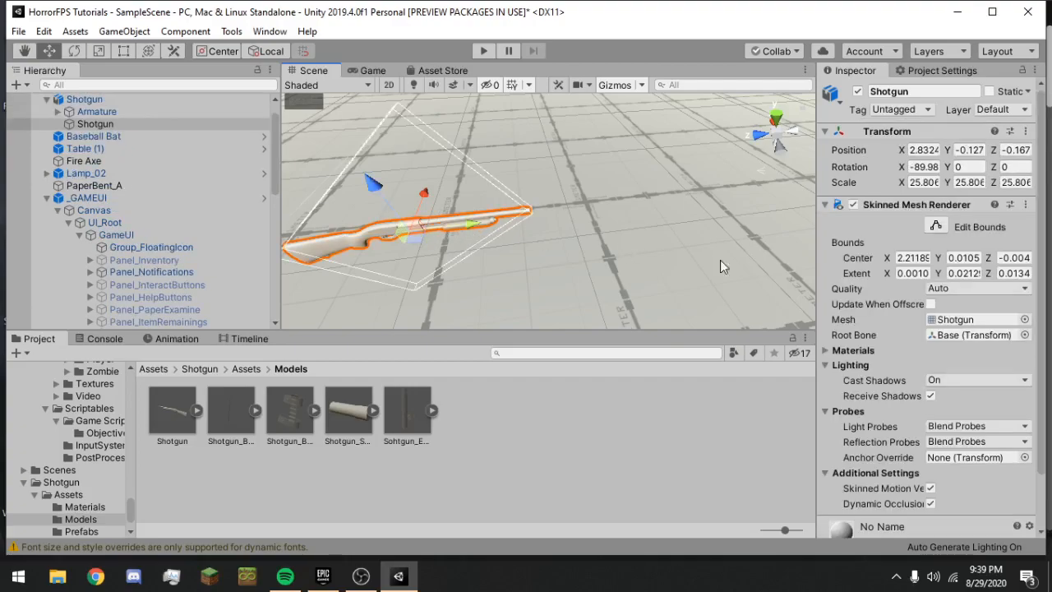
scroll(986, 326, "down", 2)
left_click(922, 523)
type("me")
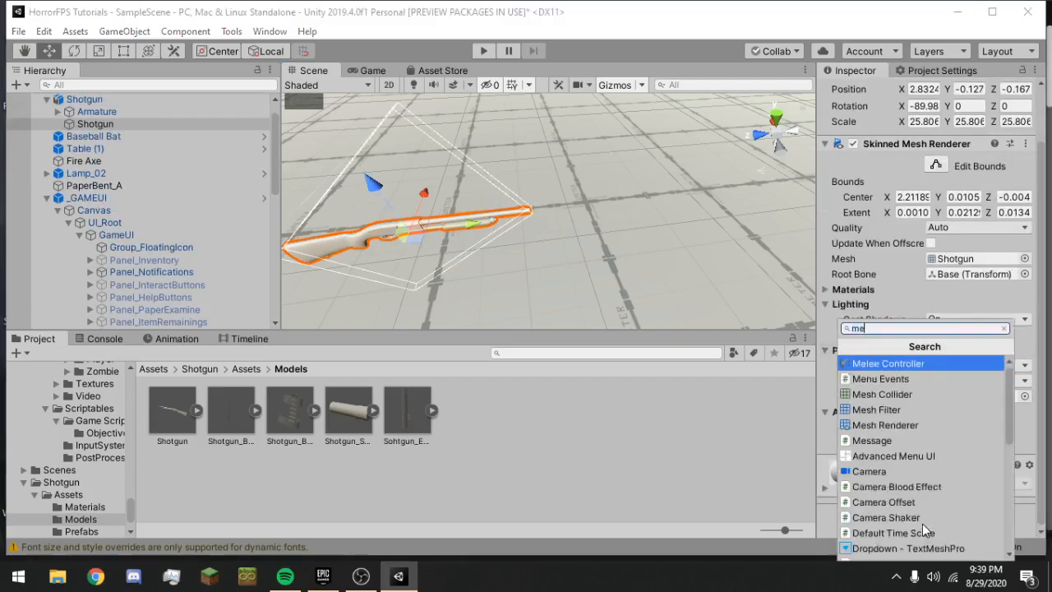
type("sh re")
key("Return")
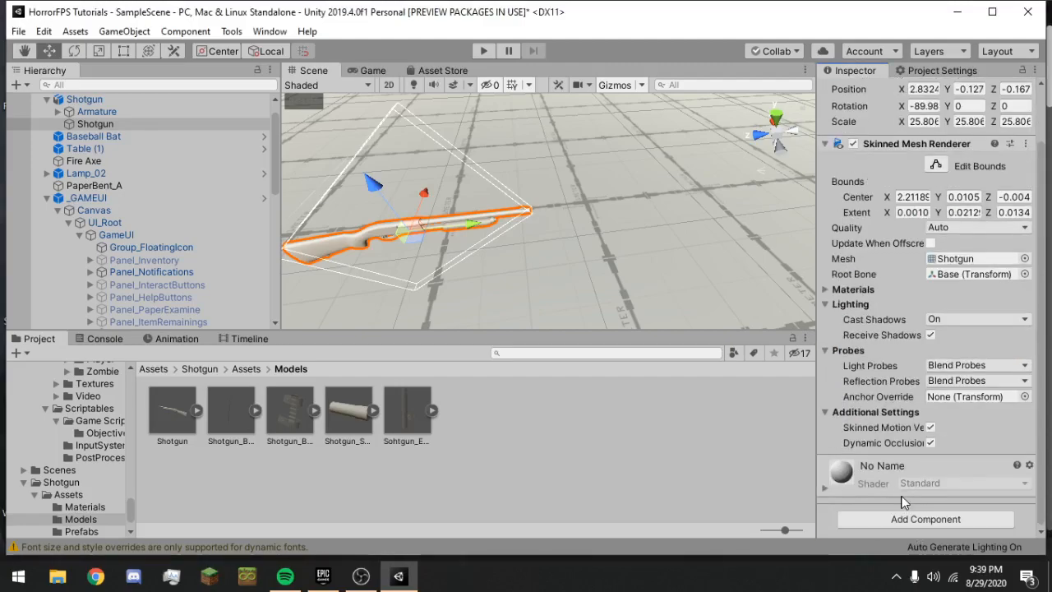
left_click(918, 524)
type("mesh")
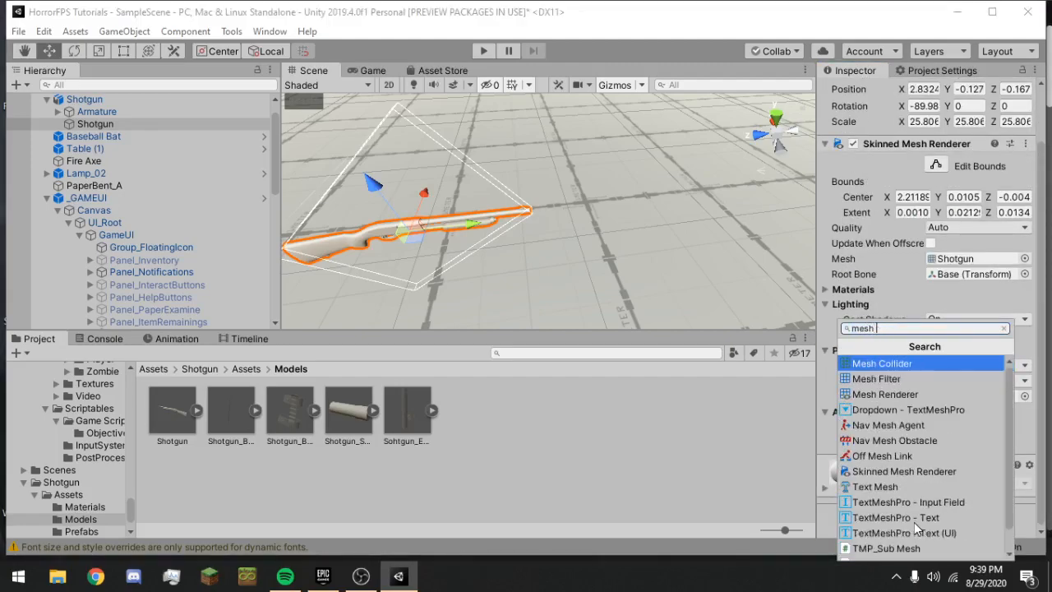
key("Return")
Assign the Shotgun mesh to the Mesh Collider and enable Convex.
scroll(920, 421, "down", 3)
scroll(933, 207, "up", 4)
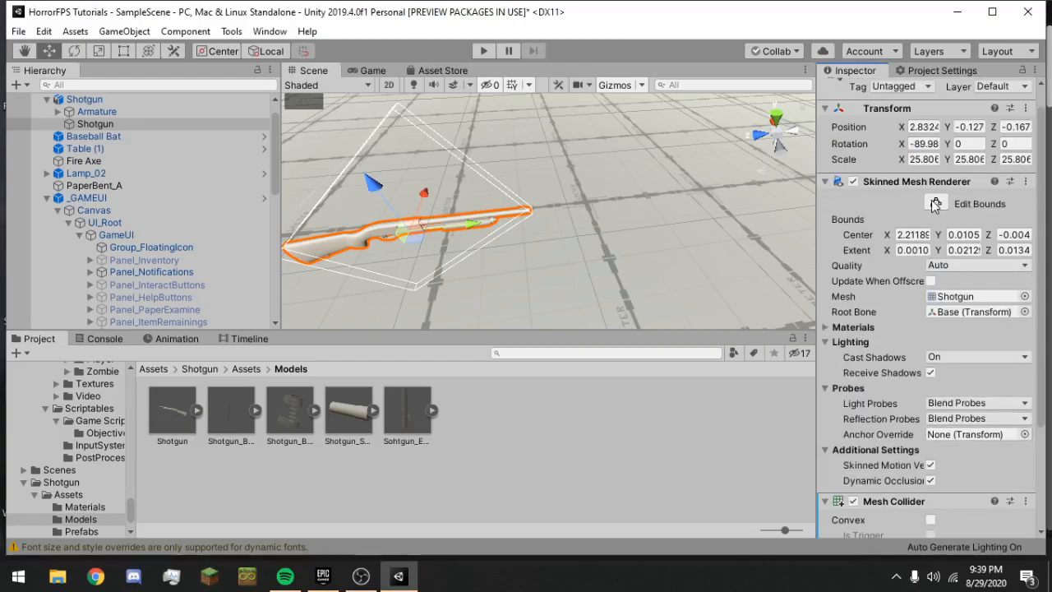
left_click(958, 296)
scroll(855, 403, "down", 4)
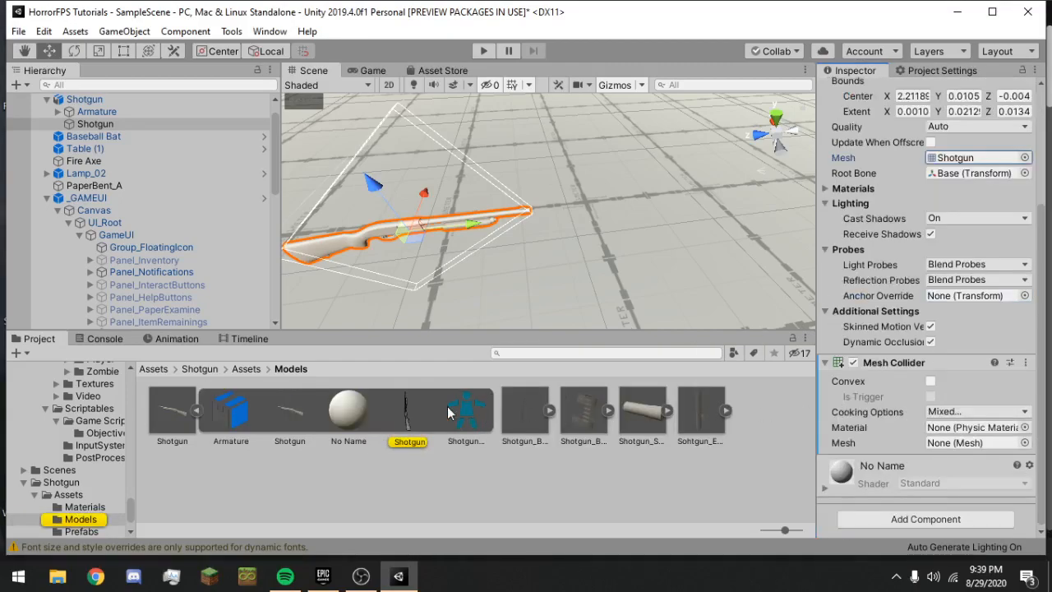
left_click_drag(409, 413, 655, 434)
left_click_drag(958, 448, 957, 444)
left_click(932, 382)
Copy the Mesh Collider component from the child Shotgun mesh object.
left_click_drag(700, 267, 658, 255, "alt")
right_click(897, 363)
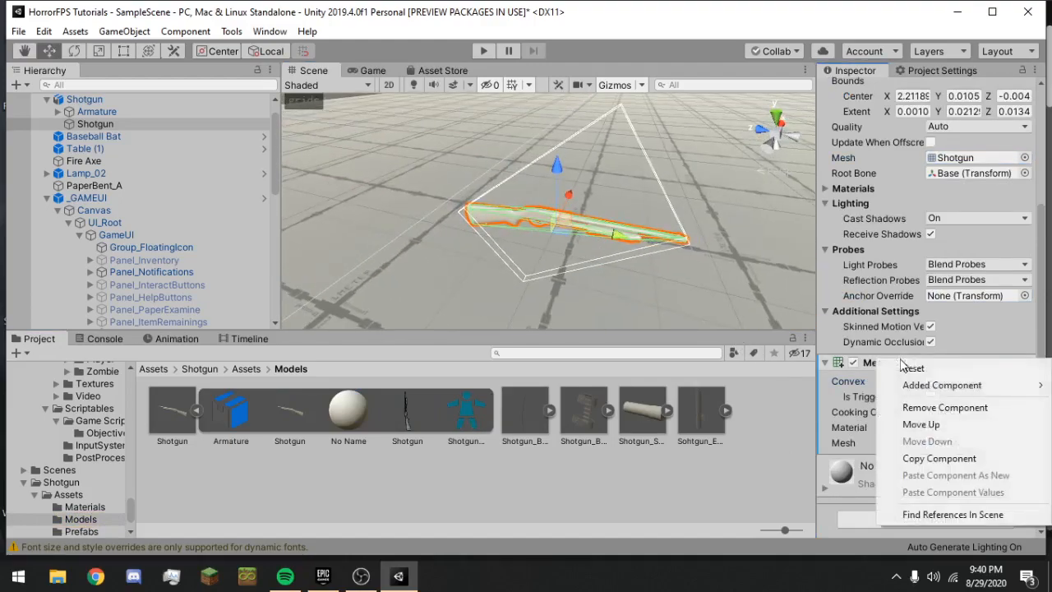
key("Escape")
Undo the placed Shotgun model and its edits to restore the deleted Shotgun 2 object.
left_click_drag(280, 176, 195, 129, "alt")
key("ctrl+z")
key("ctrl+z")
key("ctrl+z")
key("ctrl+z")
key("ctrl+z")
key("ctrl+z")
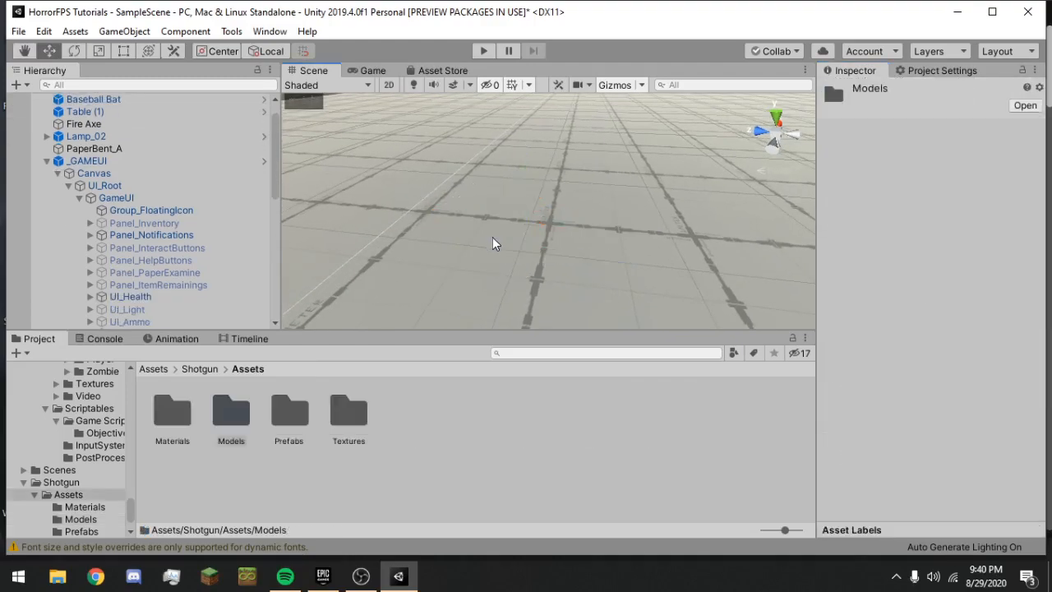
key("ctrl+z")
key("ctrl+z")
key("ctrl+y")
key("ctrl+y")
key("ctrl+y")
Try pasting the copied Mesh Collider as a new component on the Shotgun 2 parent object.
left_click_drag(446, 238, 687, 259, "alt")
right_click(878, 145)
left_click(956, 227)
right_click_drag(687, 259, 674, 239)
key("s")
key("w")
key("s")
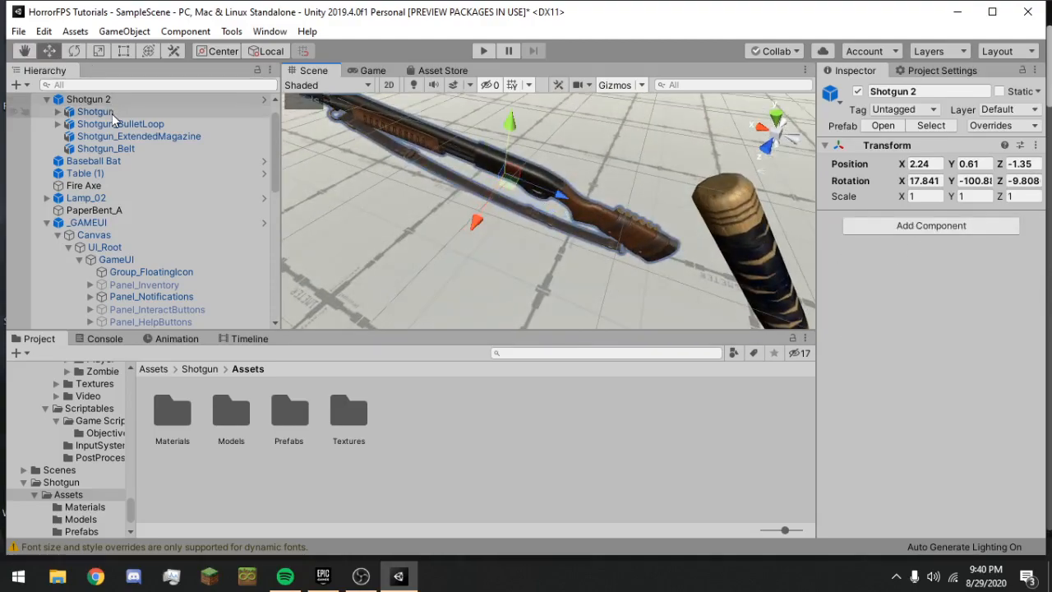
Remove the Animator component from the Shotgun object directly under Shotgun 2.
left_click(75, 114)
left_click(57, 112)
left_click(58, 112)
right_click(864, 219)
left_click(945, 286)
Try the copied Mesh Collider on the Shotgun object directly under Shotgun 2, and undo the paste.
right_click(889, 146)
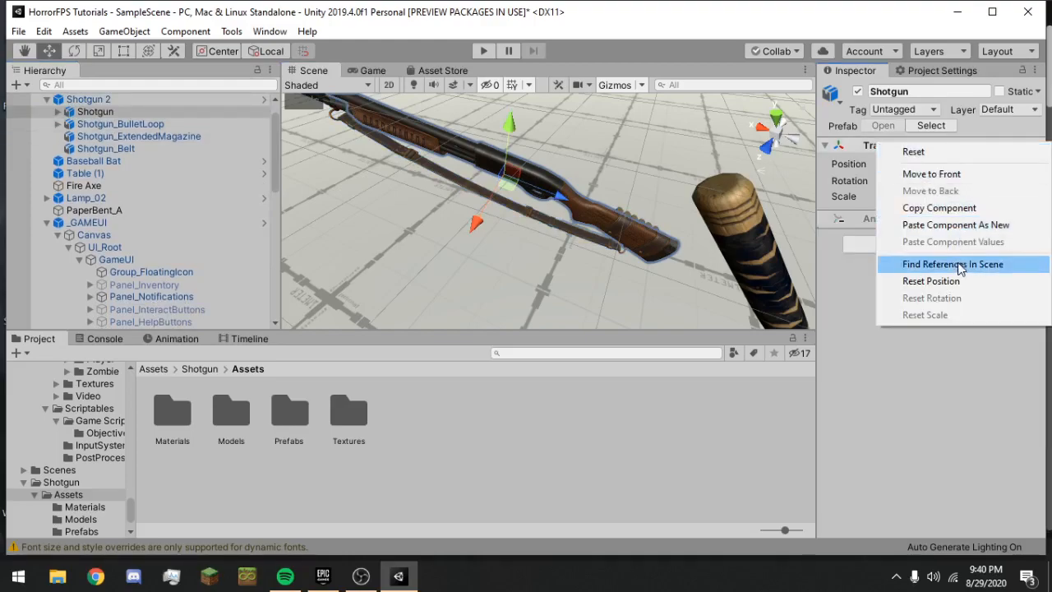
left_click(960, 223)
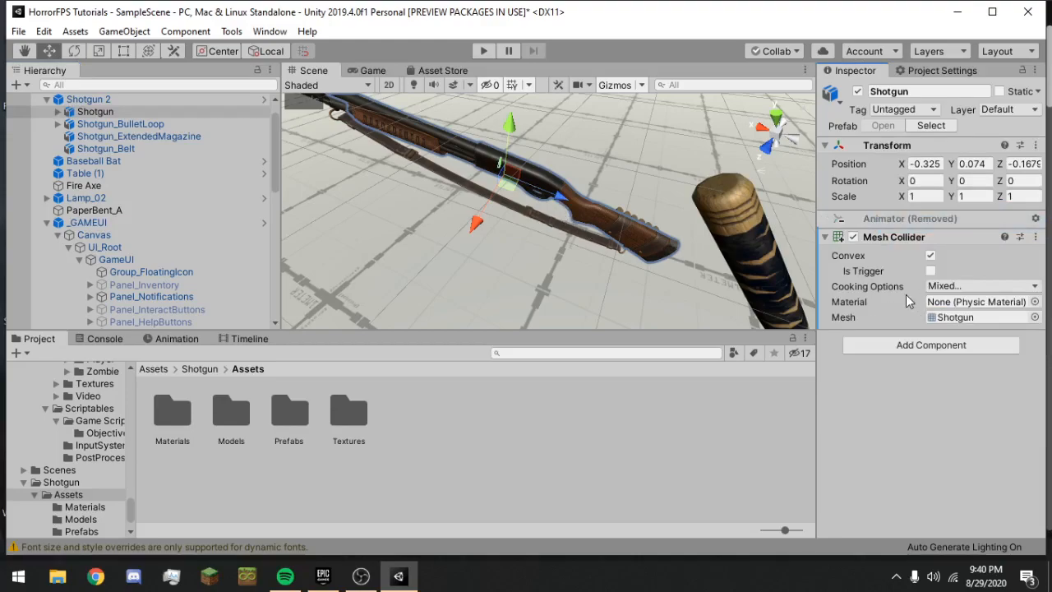
left_click(58, 112)
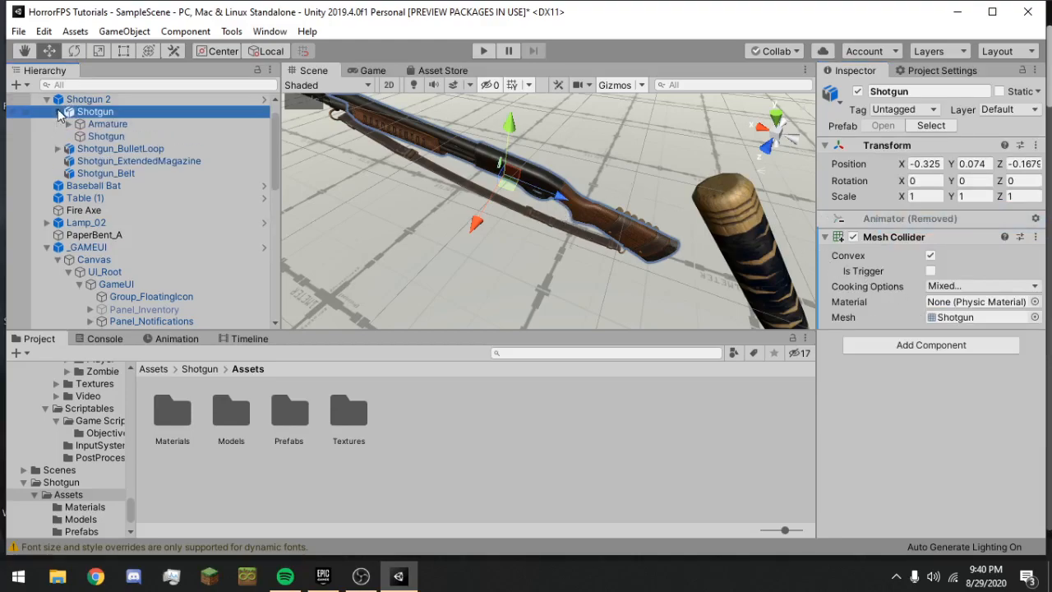
key("ctrl+z")
Paste the copied Mesh Collider as a new component on the innermost Shotgun object holding the Skinned Mesh Renderer.
left_click(98, 136)
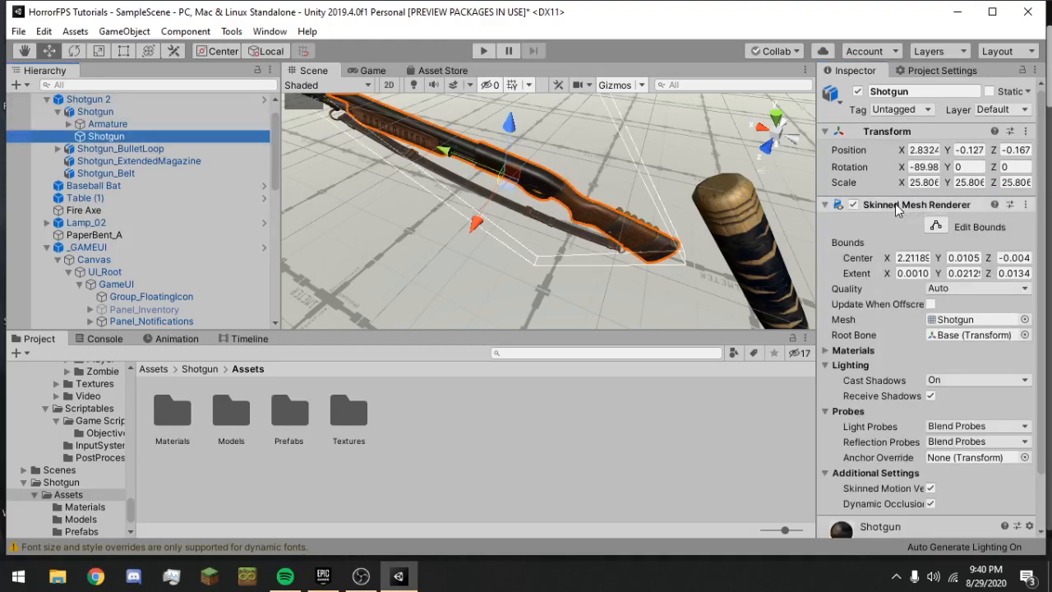
right_click(898, 207)
left_click(972, 339)
scroll(971, 340, "down", 3)
right_click_drag(468, 177, 400, 143)
Unpack the Shotgun 2 prefab completely.
left_click(116, 138)
right_click(116, 138)
left_click(92, 136)
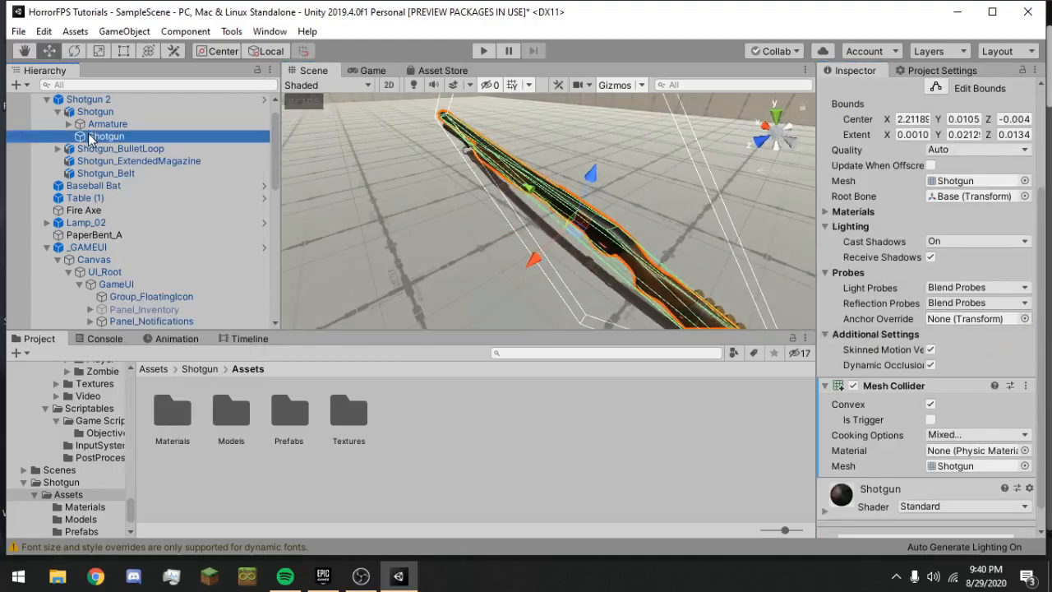
left_click(88, 100)
right_click(88, 100)
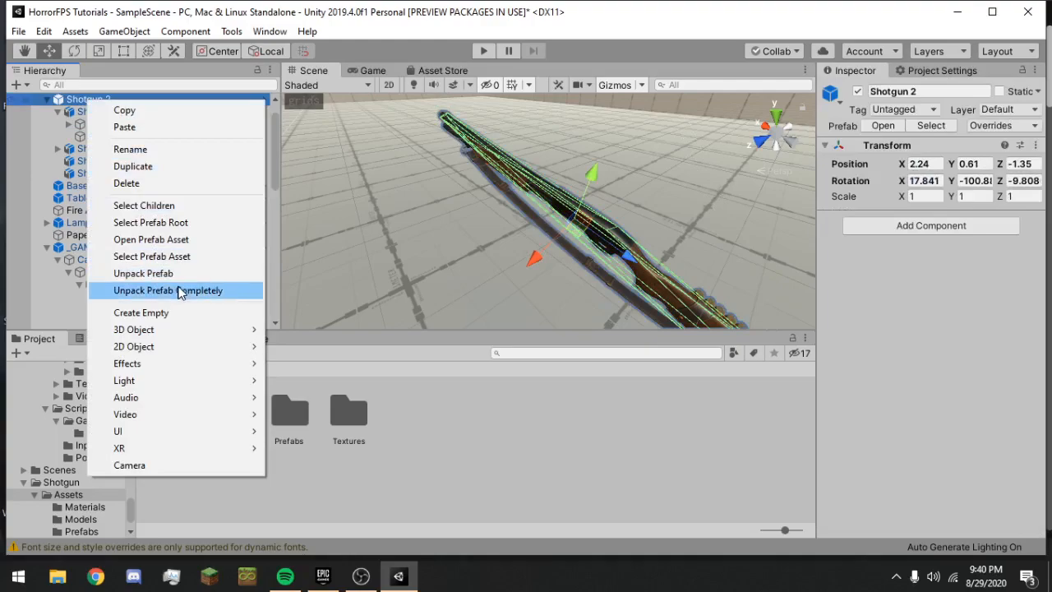
left_click(182, 290)
Move the innermost Shotgun mesh object out to the scene root and delete Shotgun 2 with its remaining parts.
left_click(99, 137)
left_click_drag(118, 162, 92, 119)
left_click(105, 141)
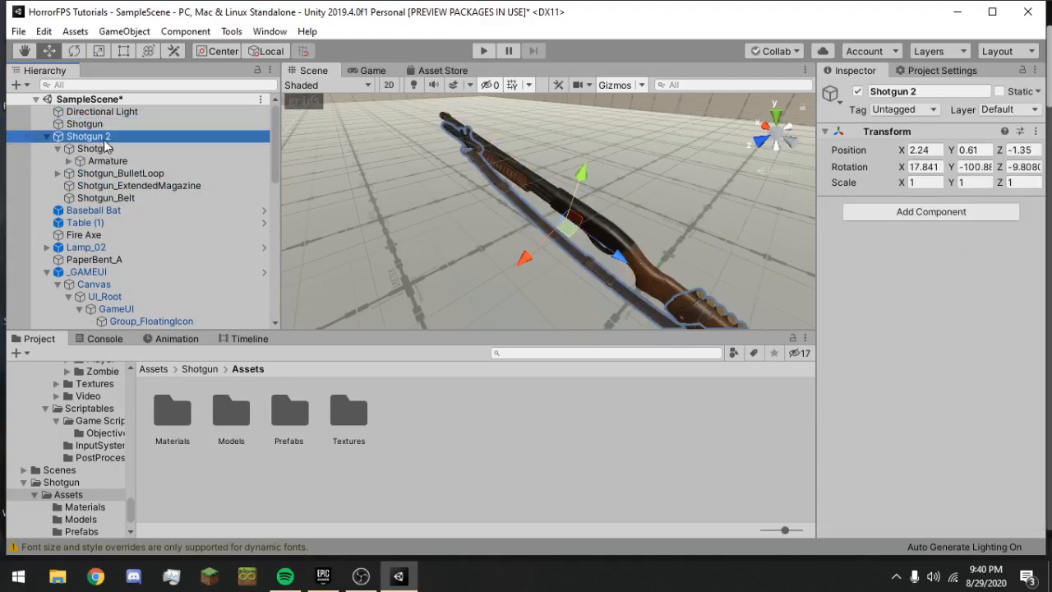
key("Delete")
Remove the Skinned Mesh Renderer component from the standalone Shotgun object.
left_click_drag(419, 184, 624, 148, "alt")
left_click(631, 143)
left_click_drag(598, 184, 618, 153, "alt")
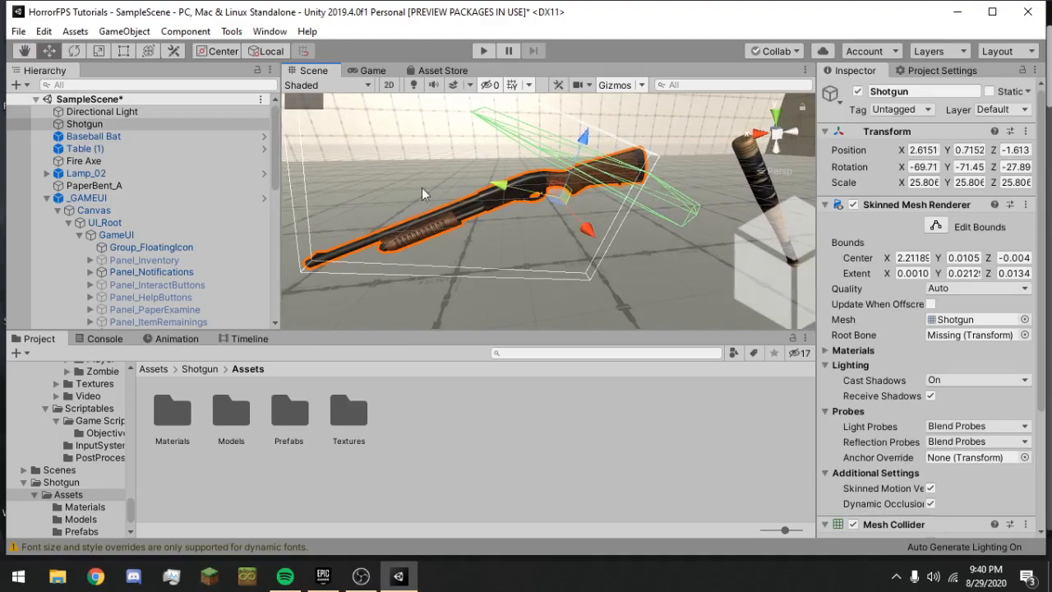
right_click(918, 207)
left_click(946, 272)
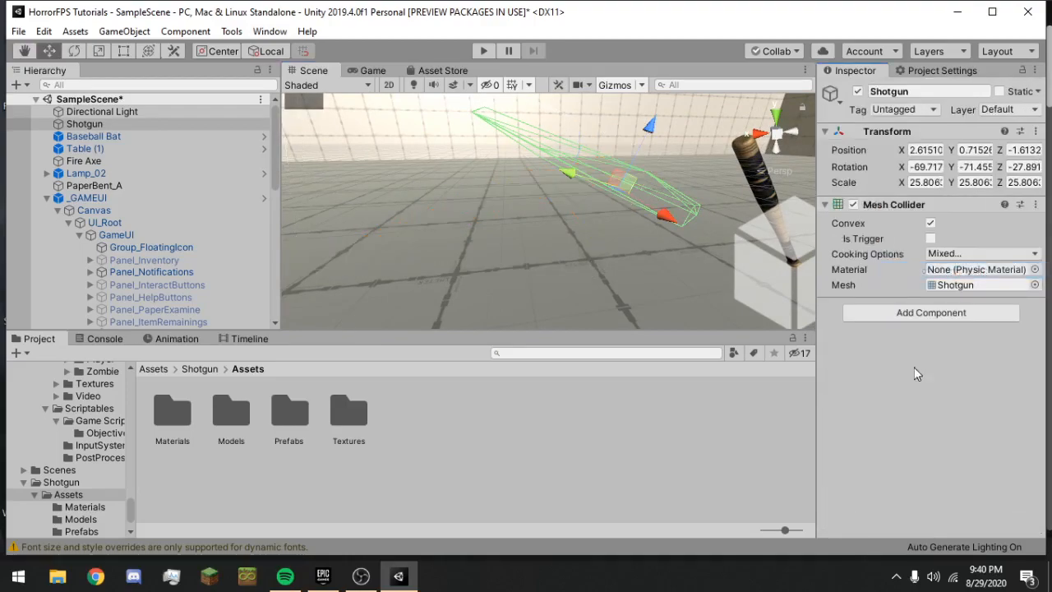
Add Mesh Renderer and Mesh Filter components to the Shotgun object.
left_click(922, 319)
type("re")
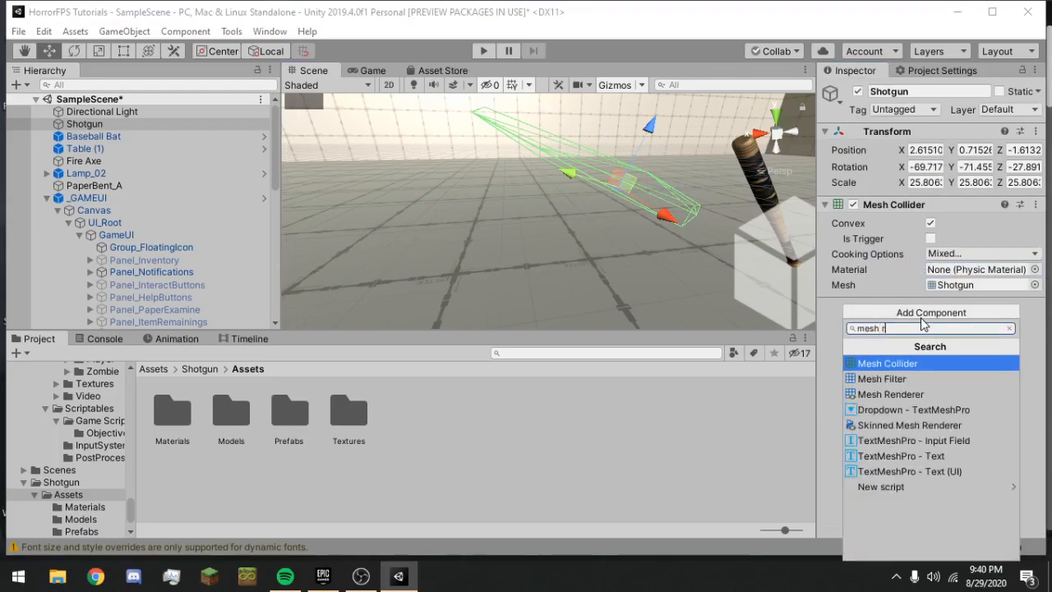
key("Return")
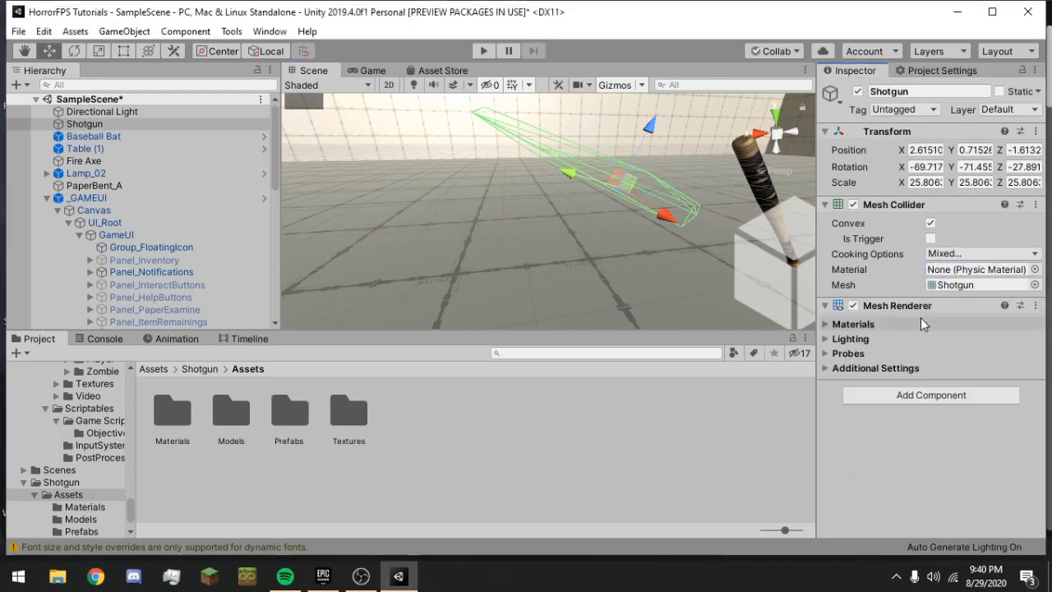
left_click(933, 392)
type("mesh")
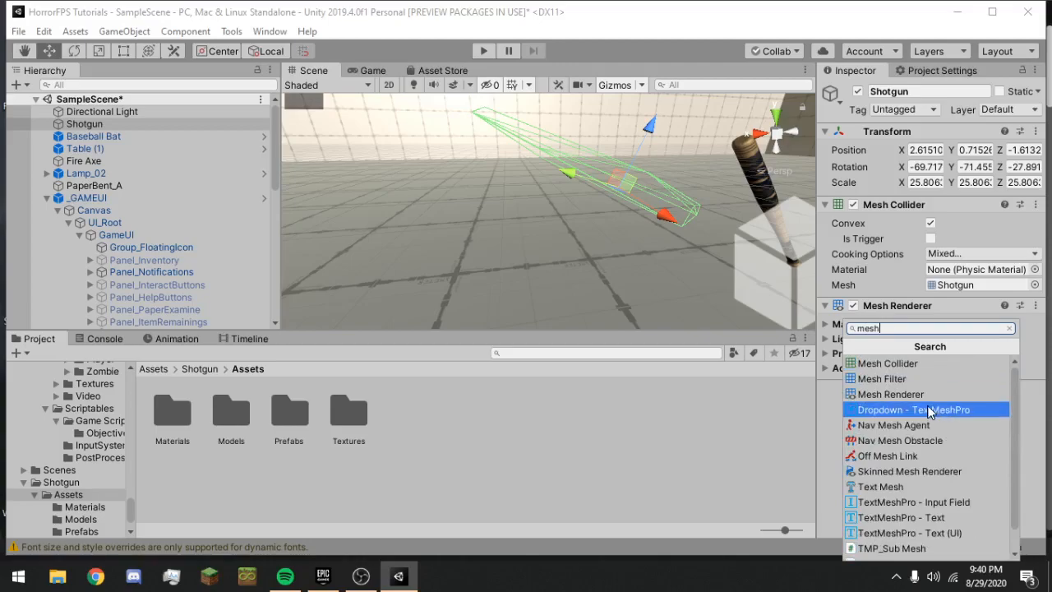
left_click(917, 383)
Assign the Shotgun mesh used by the Mesh Collider to the Mesh Filter.
left_click(955, 284)
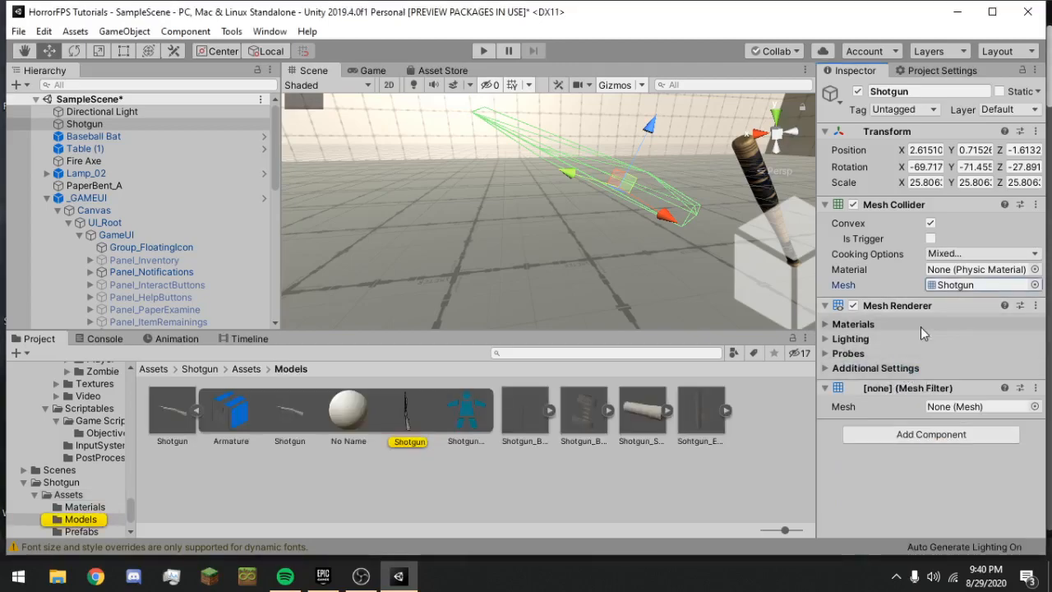
left_click_drag(414, 427, 956, 407)
right_click_drag(590, 227, 567, 247)
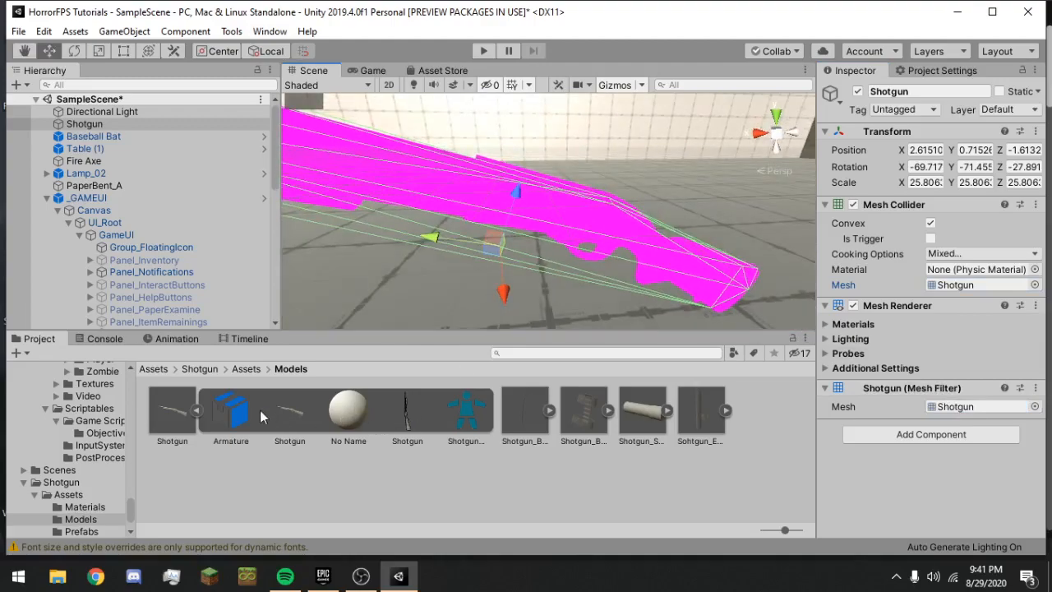
Apply the Shotgun material from the Shotgun package's Materials folder to the shotgun in the scene.
left_click_drag(346, 419, 530, 215)
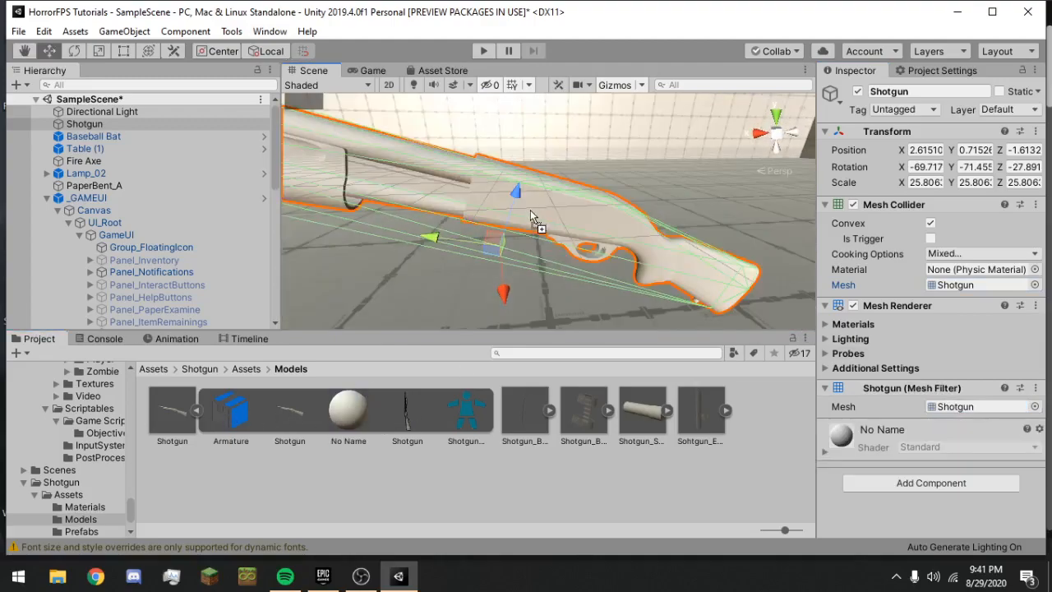
left_click(246, 369)
double_click(168, 415)
left_click_drag(231, 415, 508, 217)
Lower the shotgun beside the baseball bat to a Y position of about 0.43.
middle_click_drag(508, 217, 598, 200)
scroll(611, 198, "down", 5)
left_click(611, 199)
right_click_drag(621, 218, 542, 247)
left_click_drag(497, 194, 496, 263)
Add a Rigidbody component to the Shotgun object.
left_click(900, 481)
type("rigi")
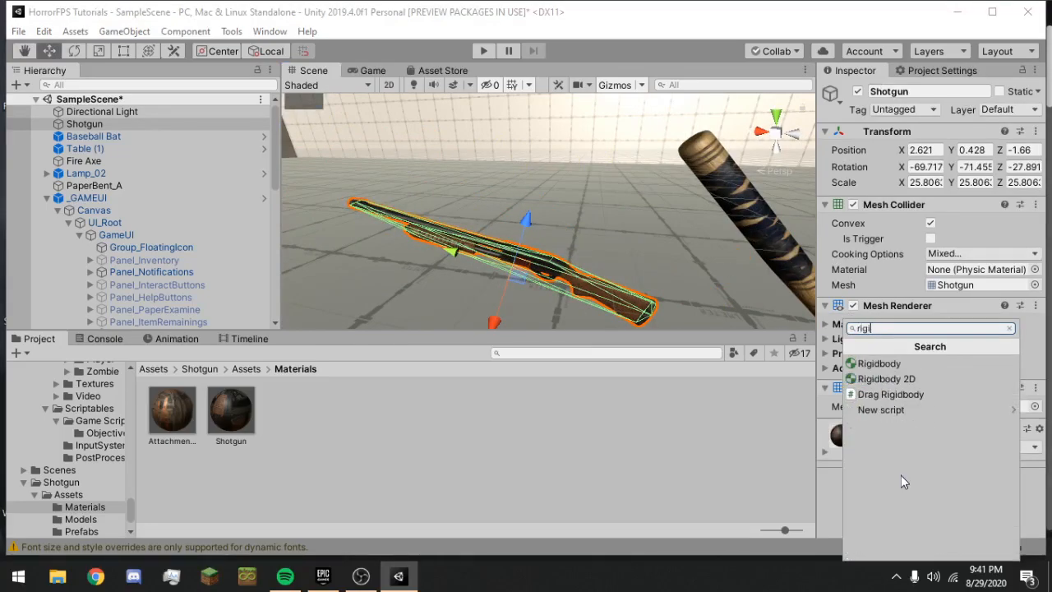
left_click(874, 370)
Add the Interactive Item script component to the Shotgun object.
scroll(906, 467, "down", 3)
left_click(908, 524)
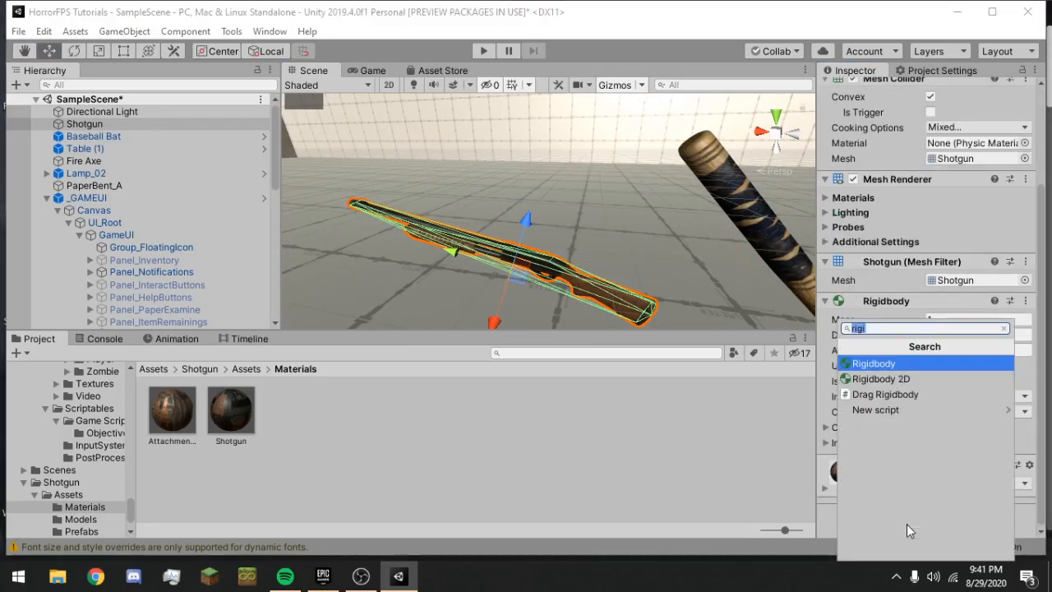
type("pick")
key("BackSpace")
key("BackSpace")
key("BackSpace")
key("BackSpace")
type("o")
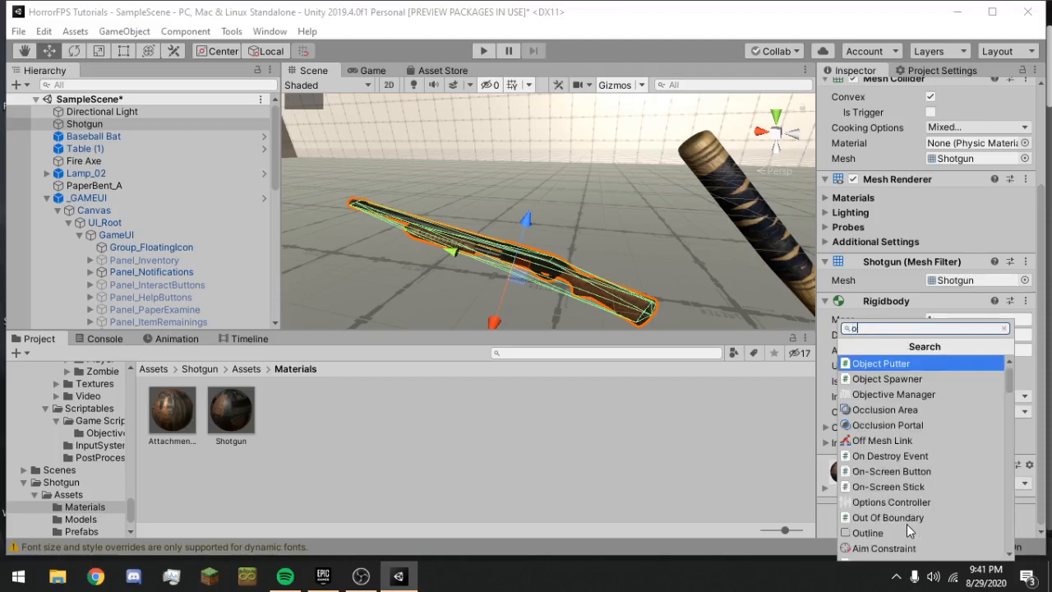
type("teitem")
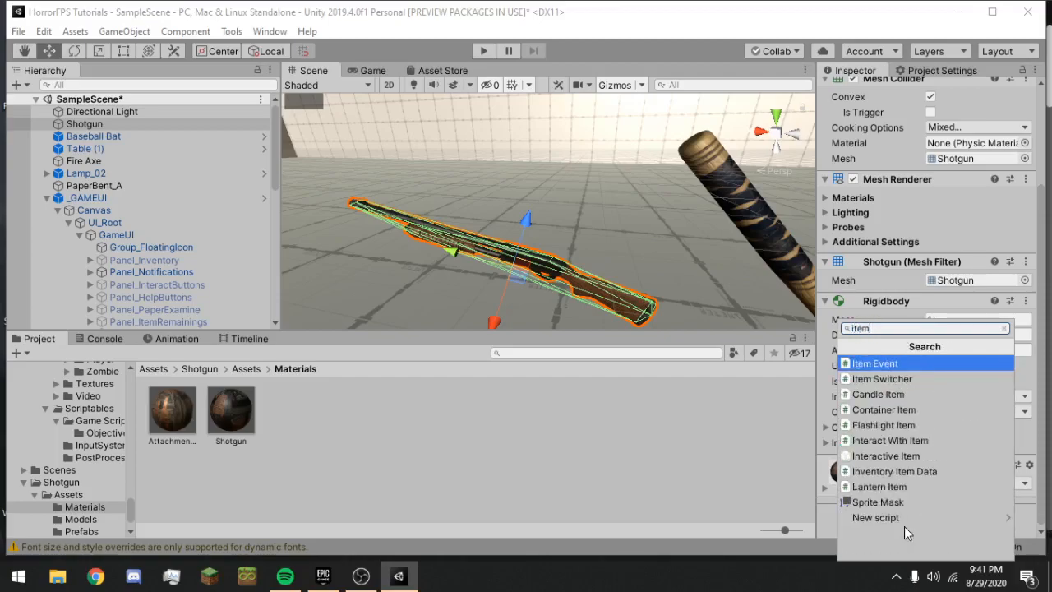
left_click(882, 454)
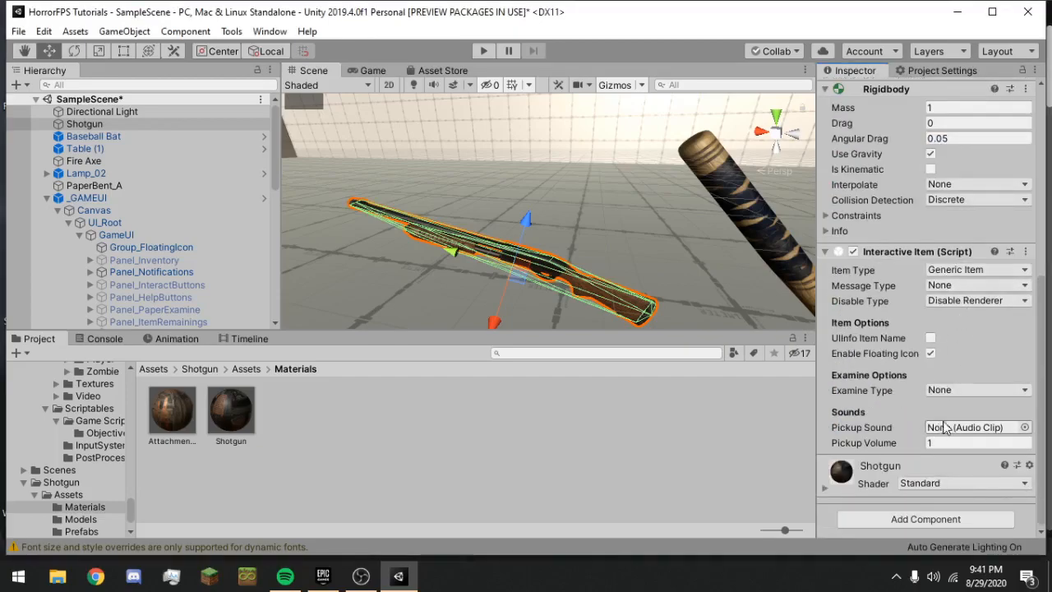
Configure the shotgun's Interactive Item as an Inventory Item with Disable Type Destroy and Inventory ID 38.
left_click(955, 273)
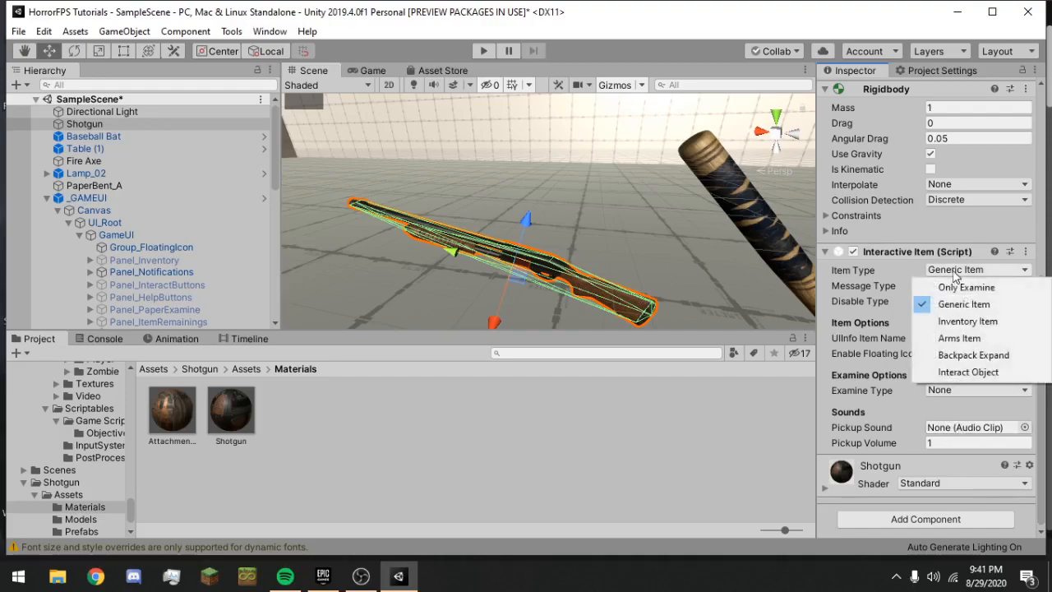
left_click(957, 320)
left_click(957, 287)
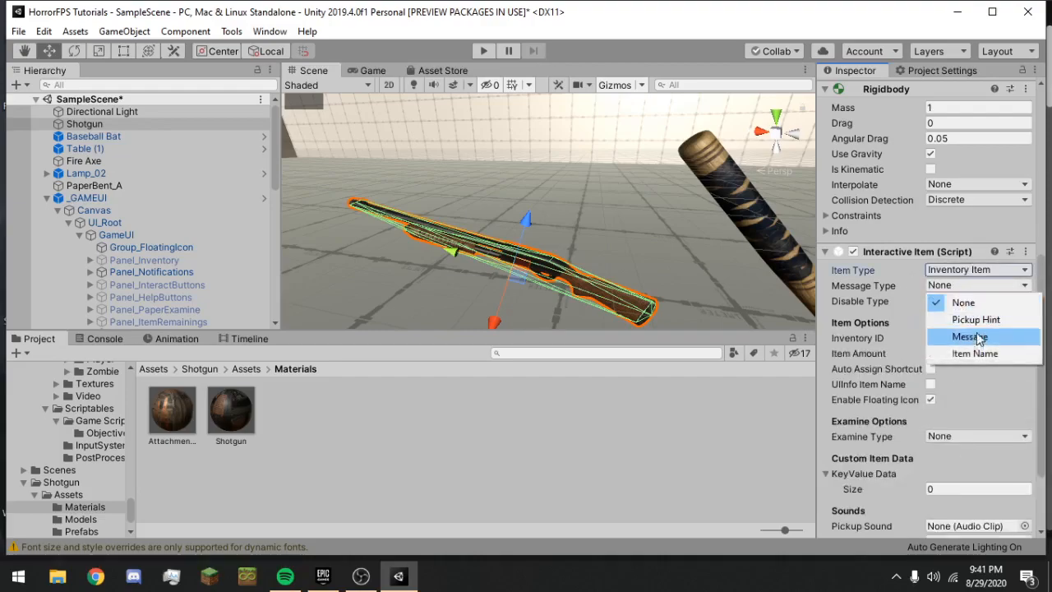
left_click(892, 300)
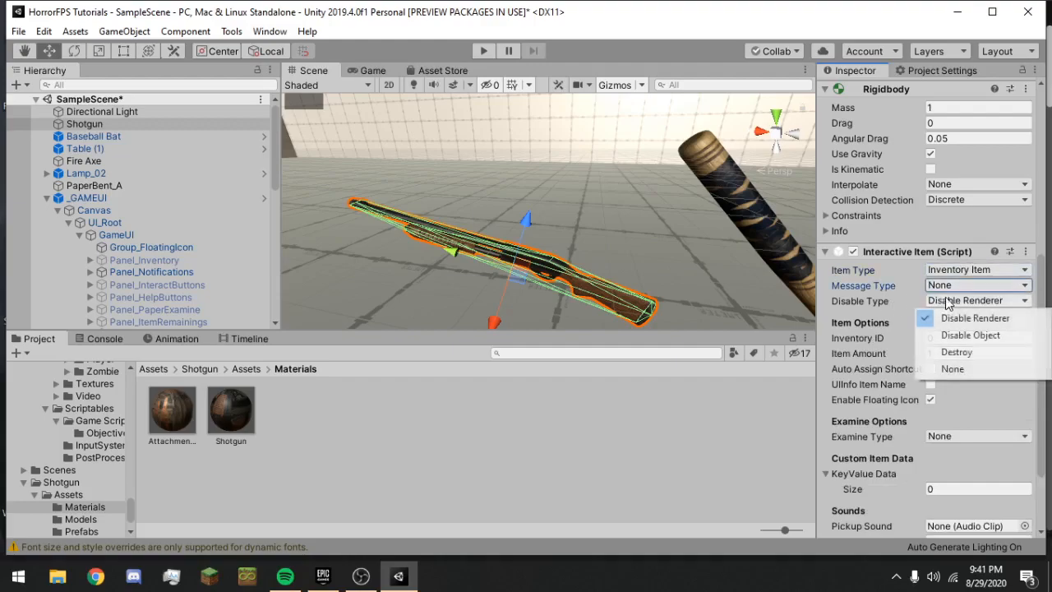
left_click(967, 352)
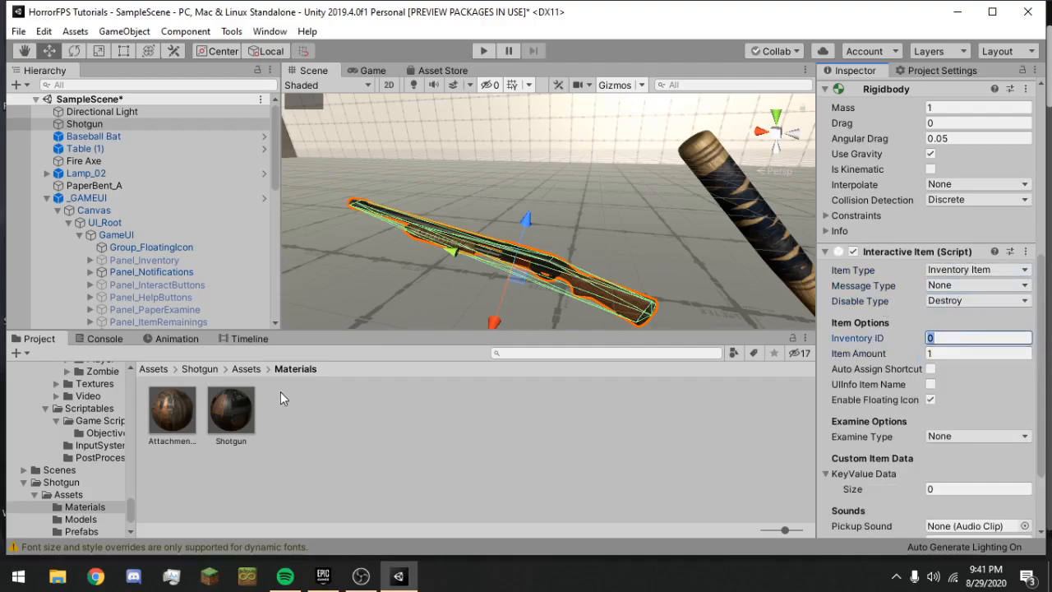
type("38")
Set the shotgun's Examine Type to Object and its Examine Name to Shotgun.
scroll(956, 391, "down", 3)
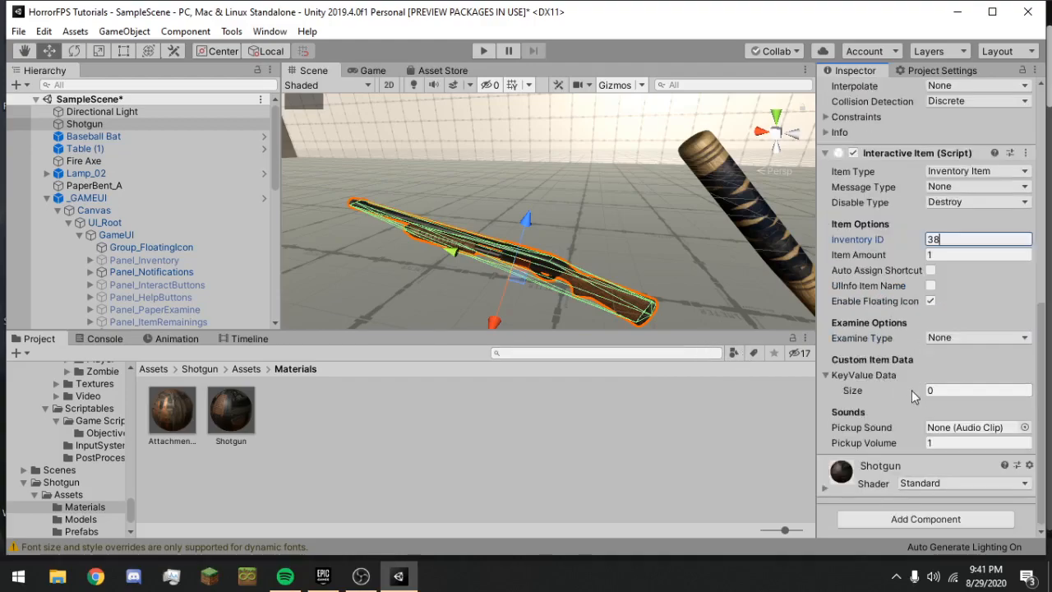
left_click(943, 344)
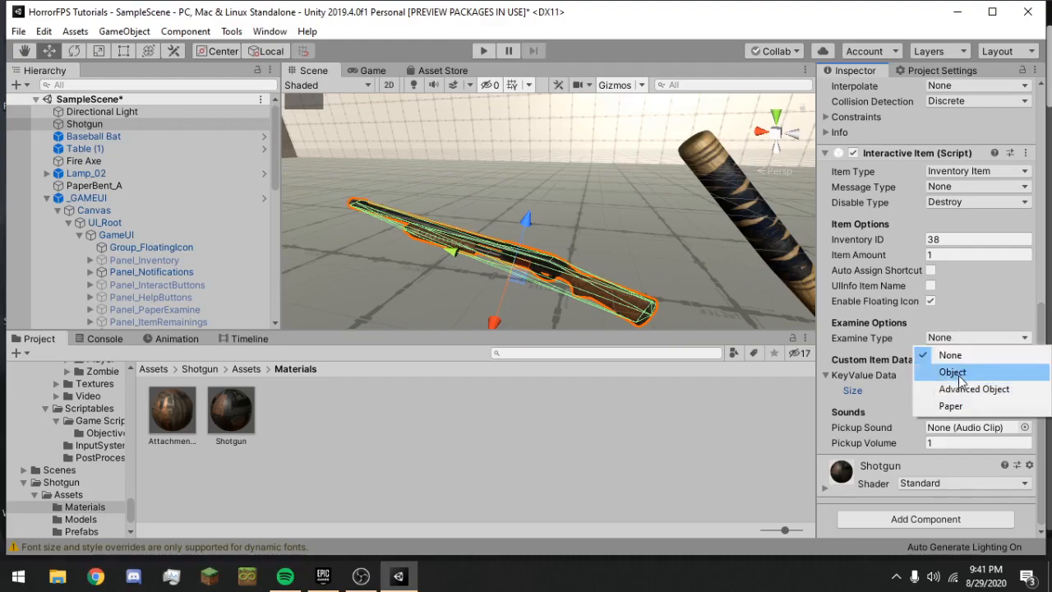
left_click(947, 372)
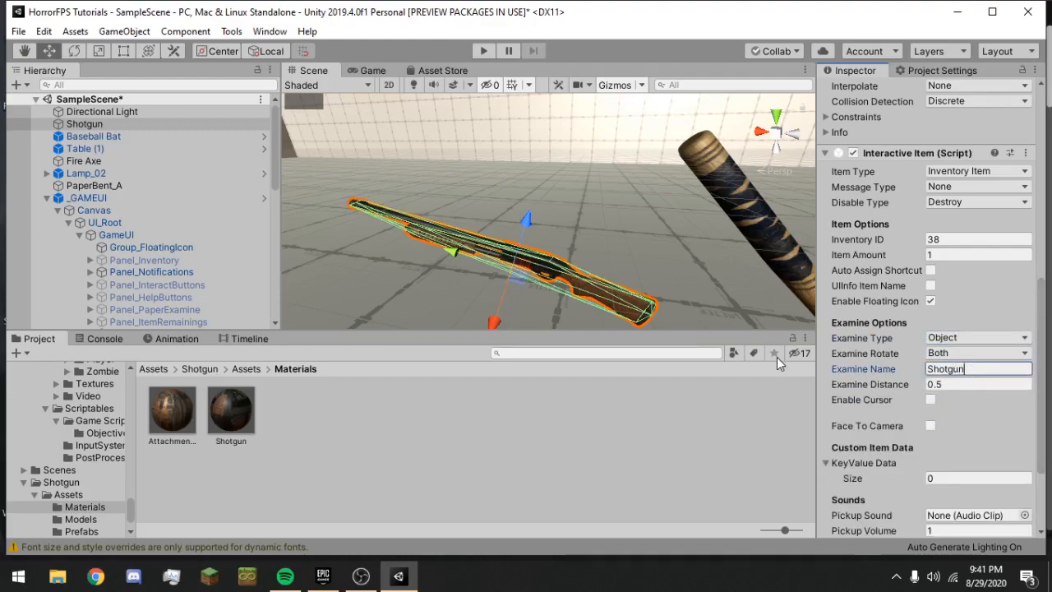
Review the baseball bat's Interactive Item settings and the Shotgun entry's ID and Item Settings in the InventoryDatabase asset.
scroll(995, 298, "up", 4)
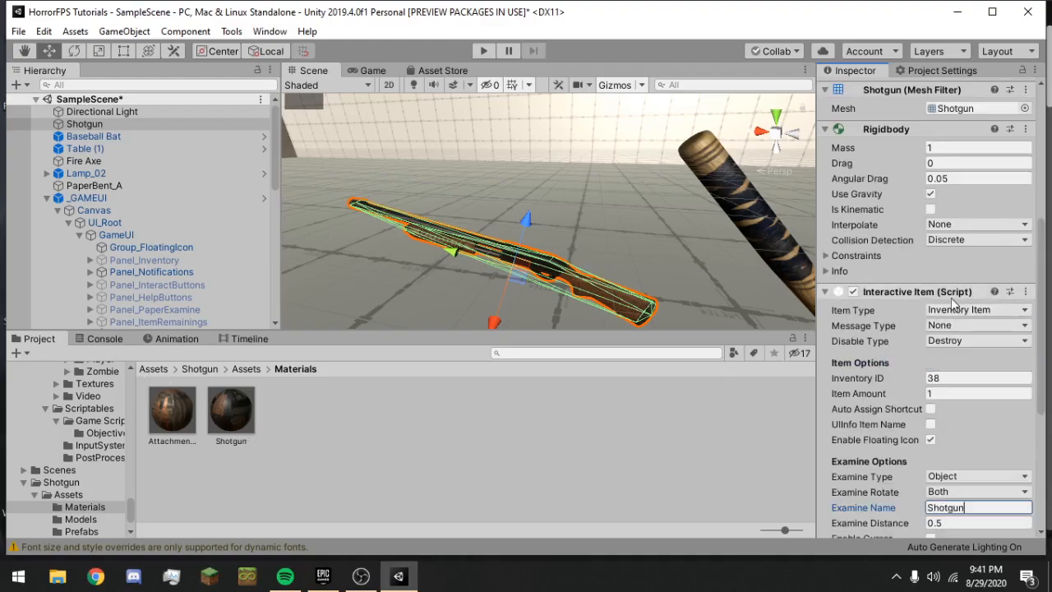
left_click(732, 197)
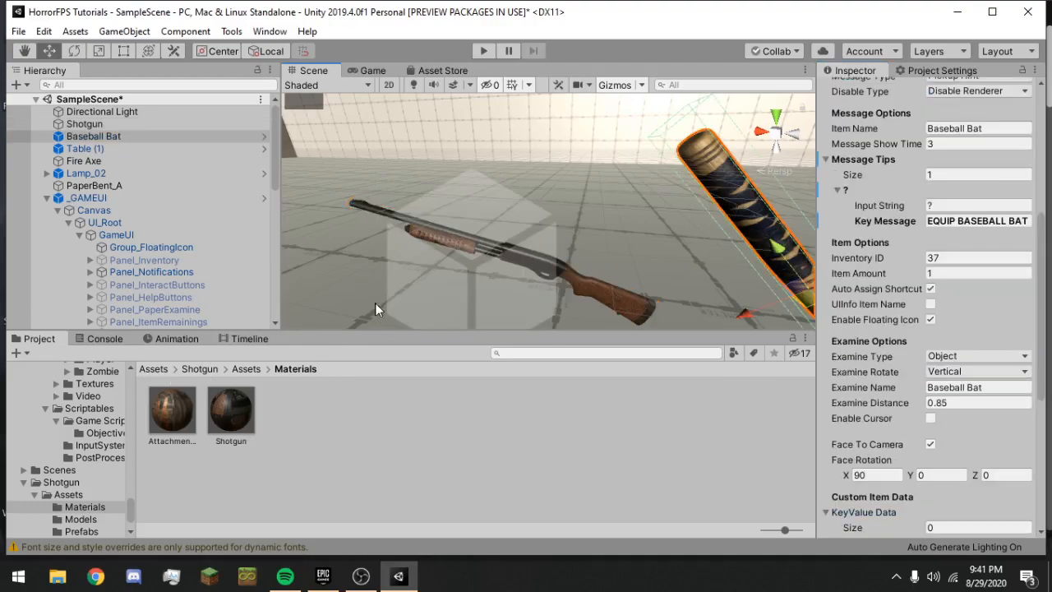
left_click(594, 351)
type("item")
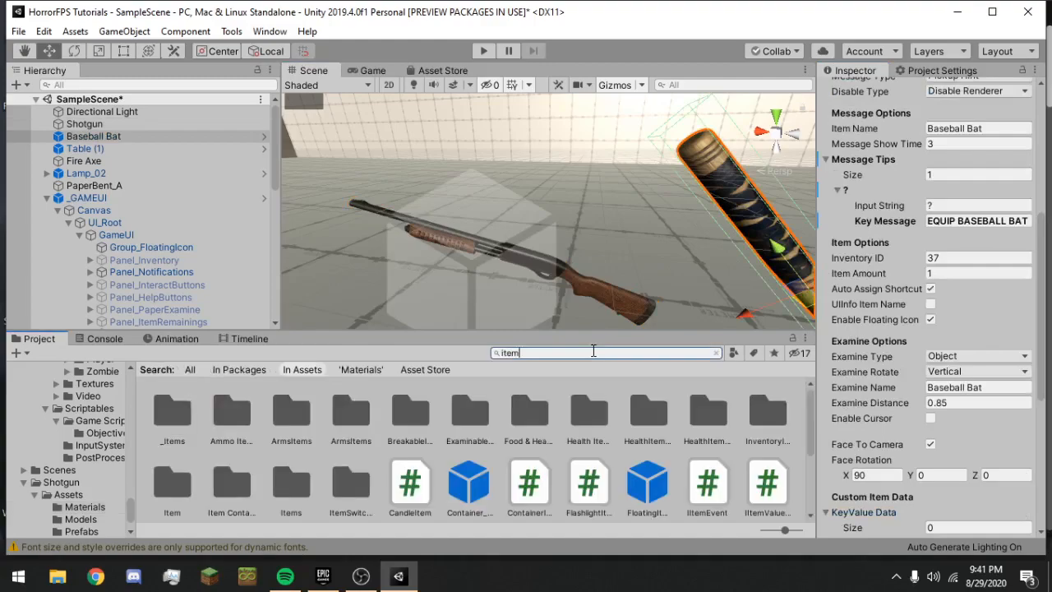
type("inven")
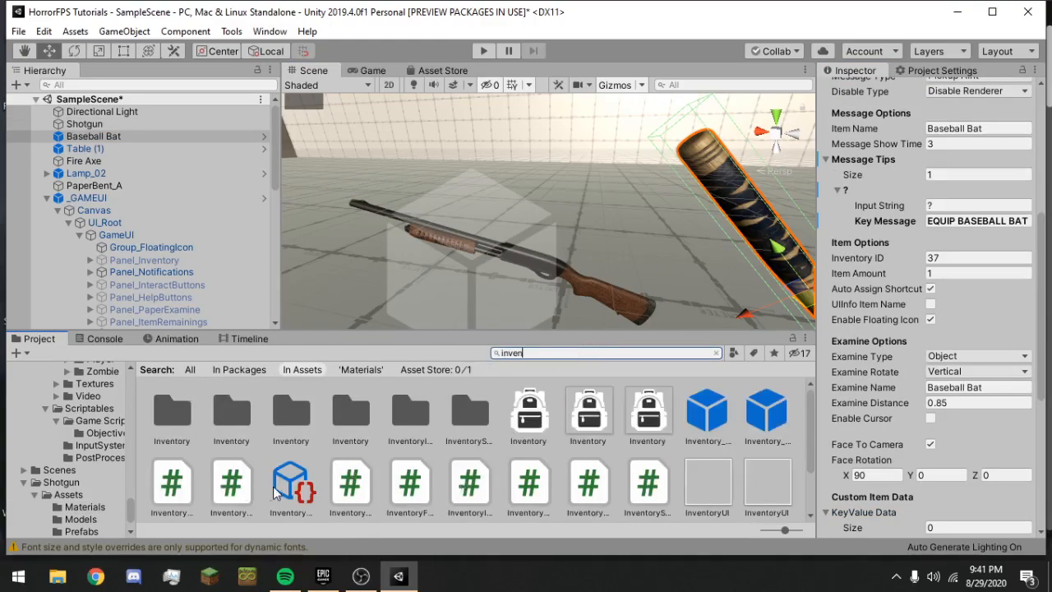
left_click(289, 485)
left_click(718, 353)
scroll(932, 306, "down", 10)
left_click(921, 380)
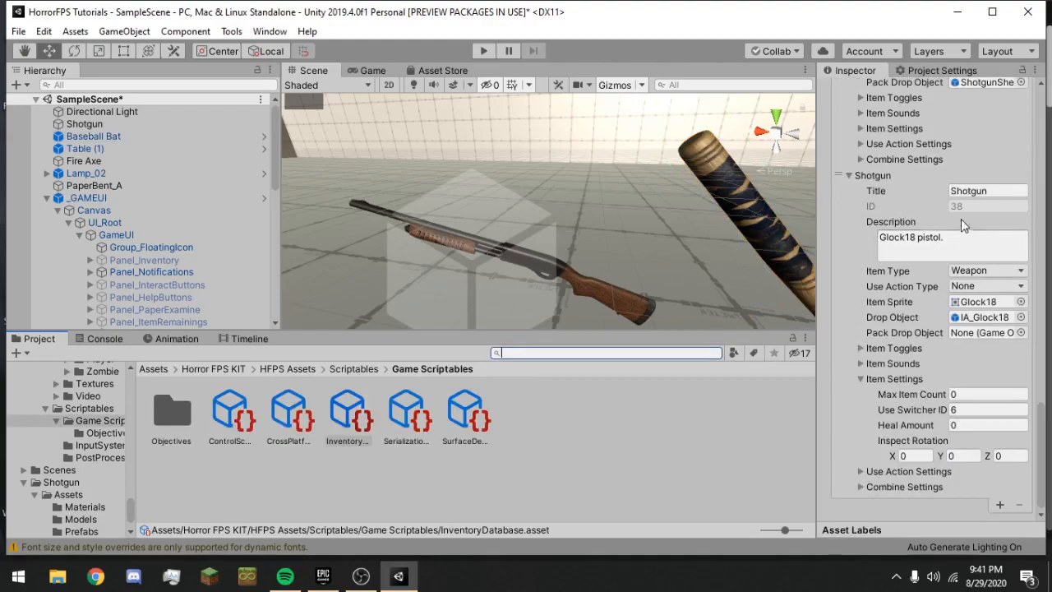
Run the game briefly to check what the player holds at the start, and stop it.
left_click(368, 70)
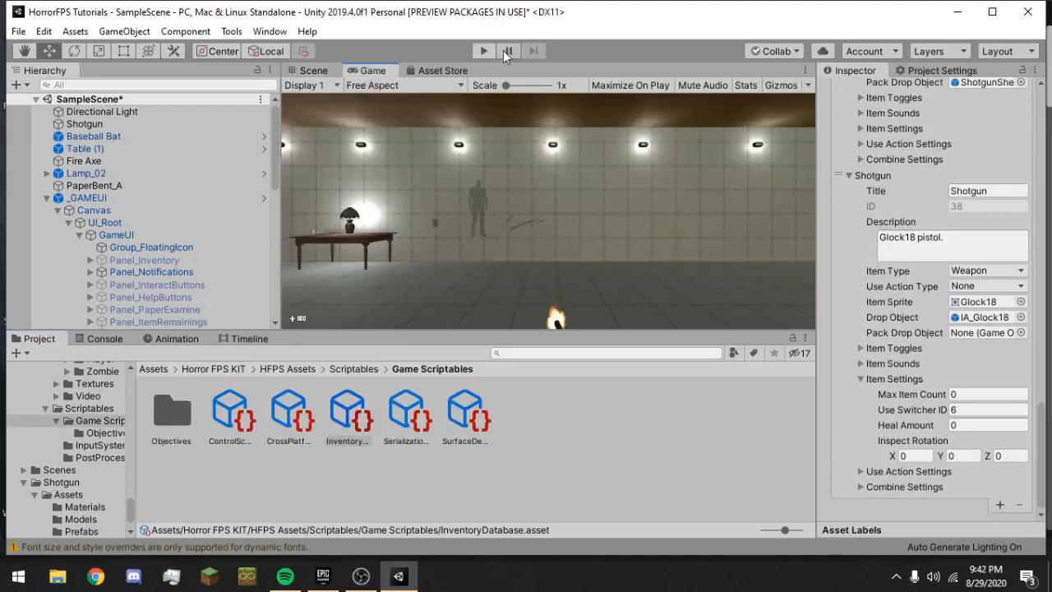
left_click(484, 50)
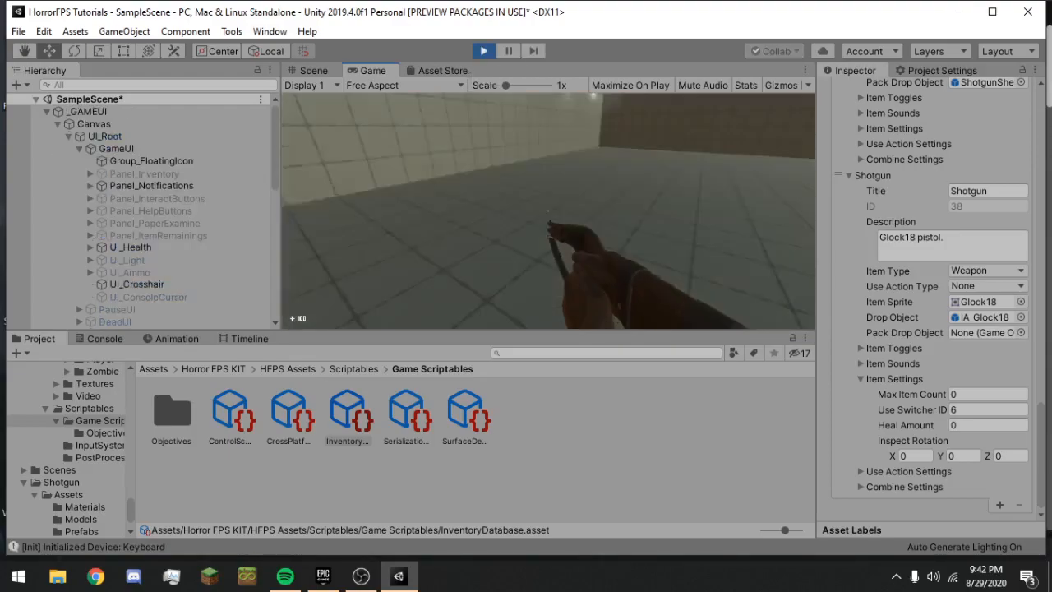
key("Escape")
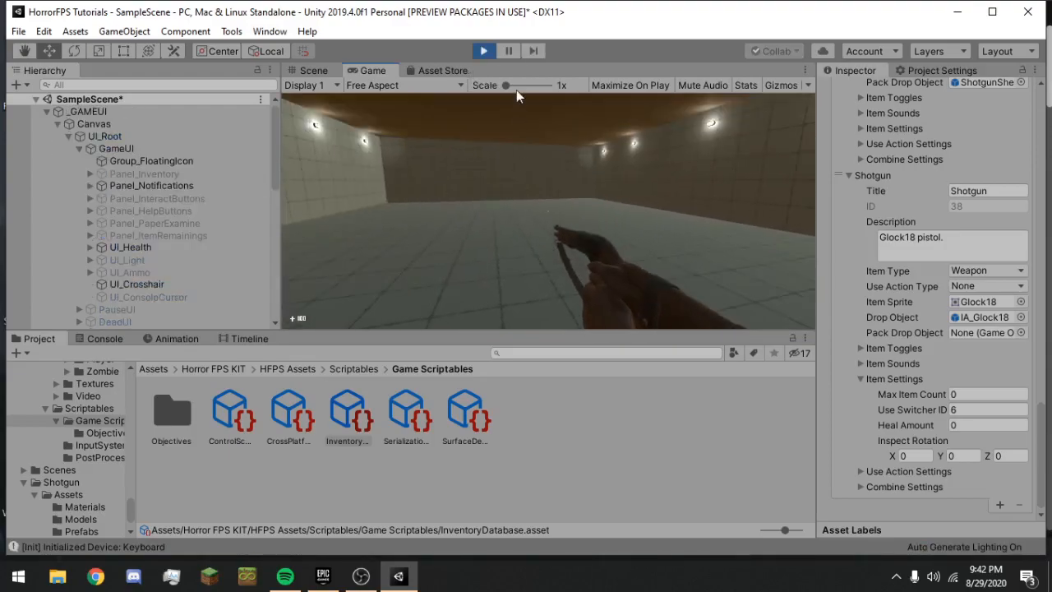
left_click(484, 50)
Deactivate the G18Arms_Anims object under the player's Shotgun item in WallDetection.
scroll(116, 210, "down", 5)
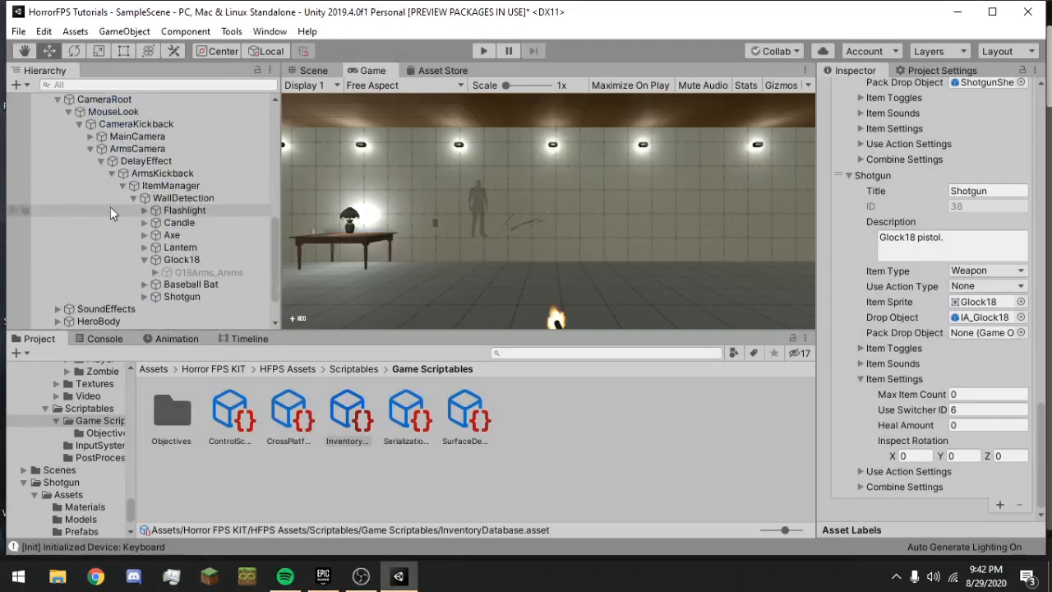
scroll(116, 210, "down", 3)
left_click(145, 250, "alt")
left_click(191, 262)
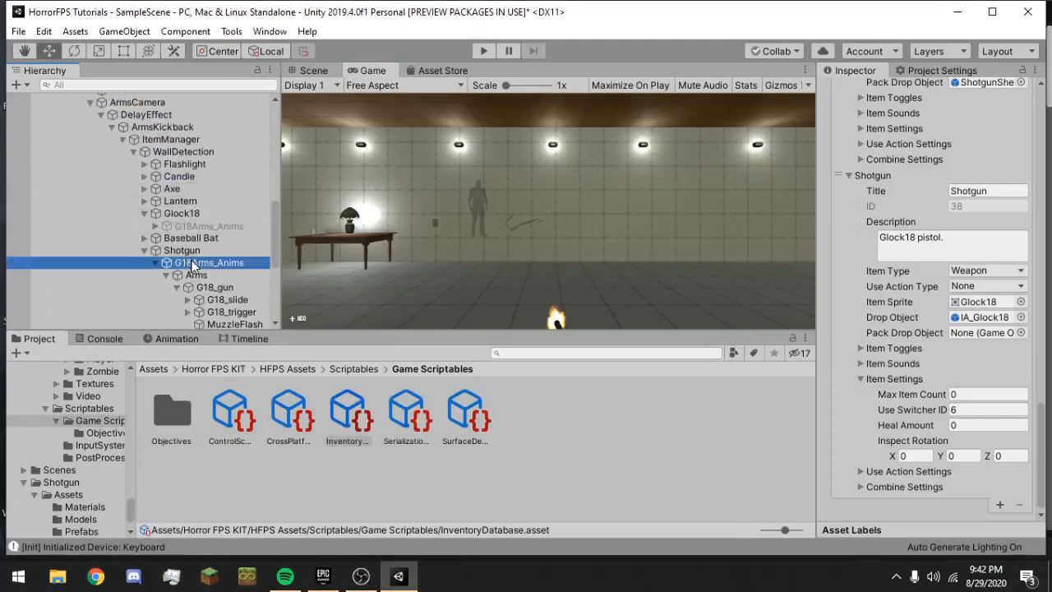
scroll(942, 148, "up", 10)
left_click(857, 92)
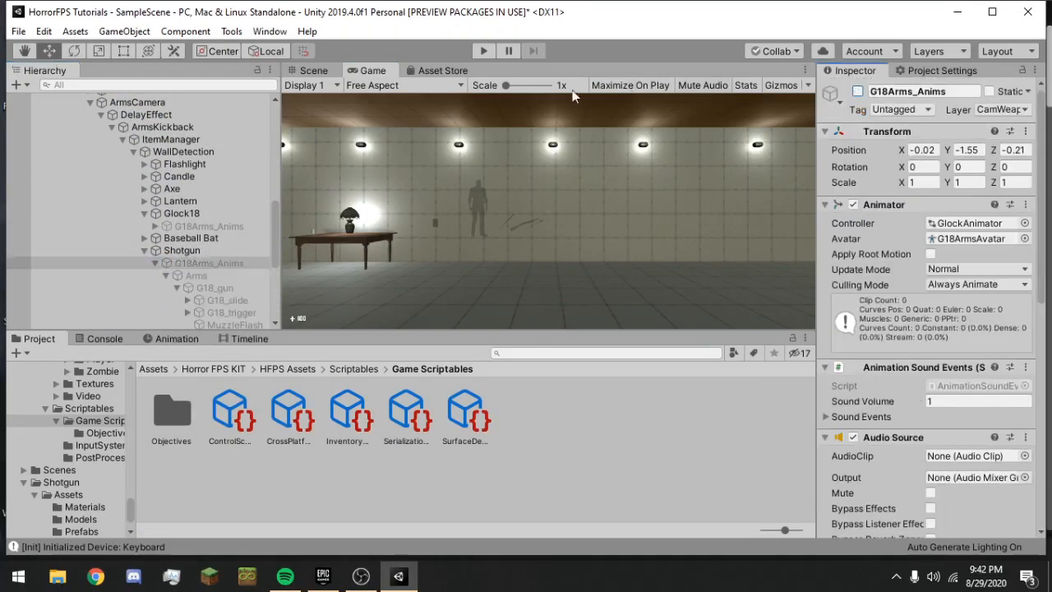
Play-test the scene by walking up to the shotgun on the floor, and end the test.
left_click(483, 52)
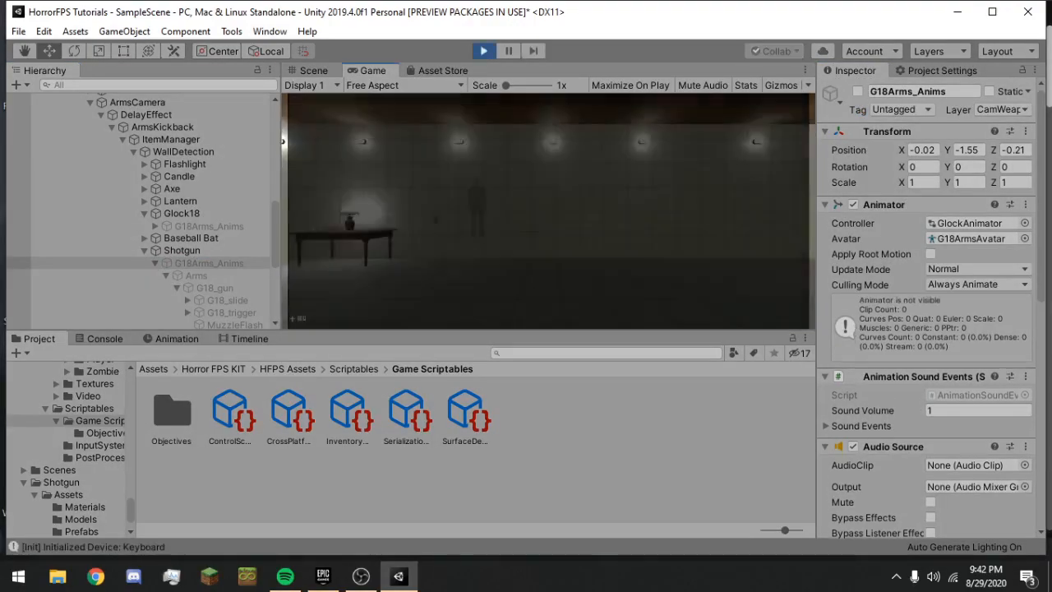
key("w")
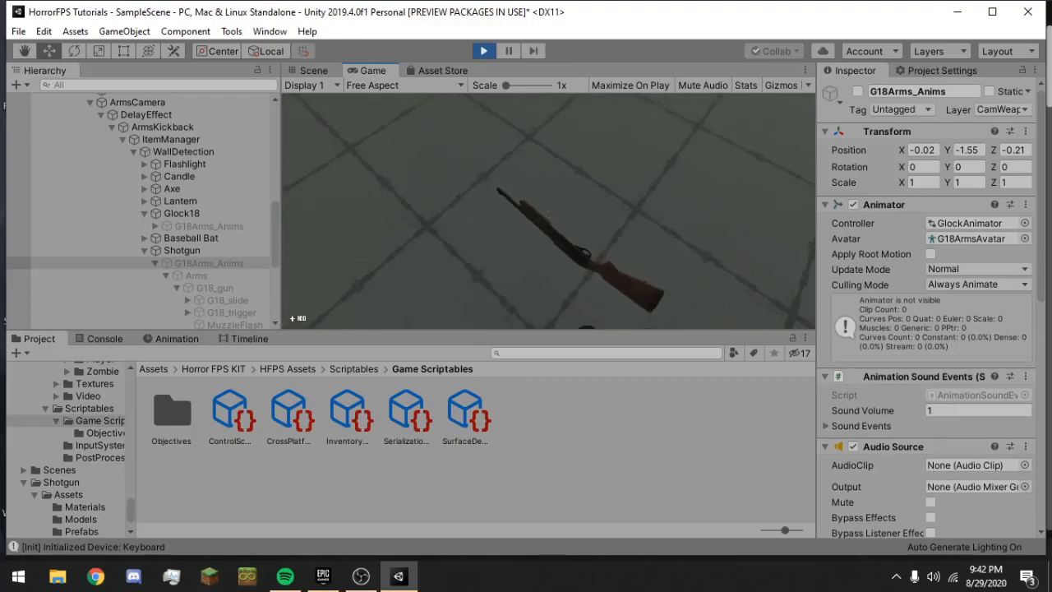
key("Escape")
left_click(483, 51)
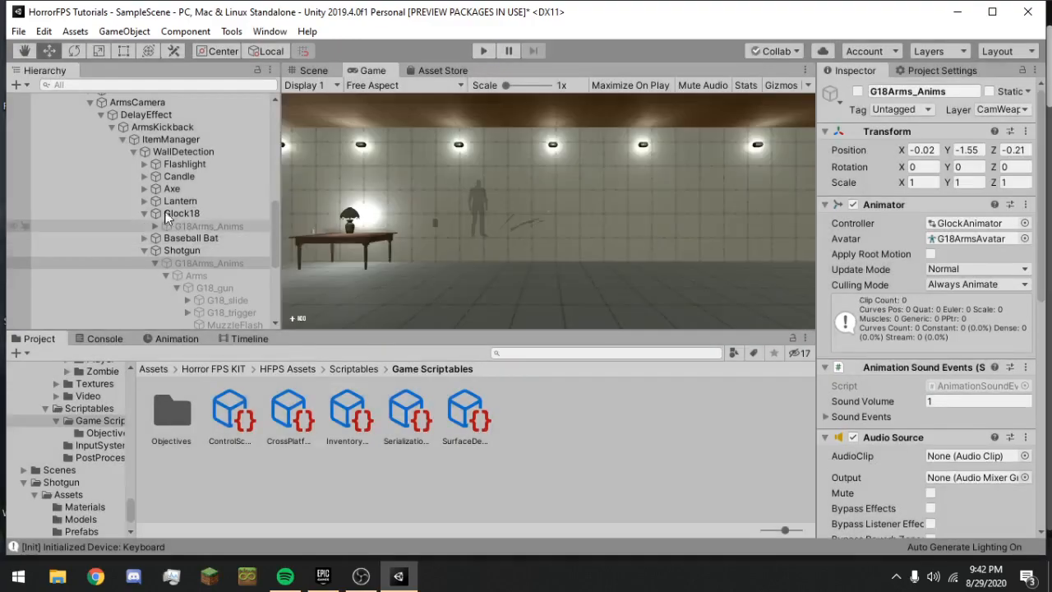
Assign the scene's Shotgun pickup object to the Interact layer.
left_click(84, 124)
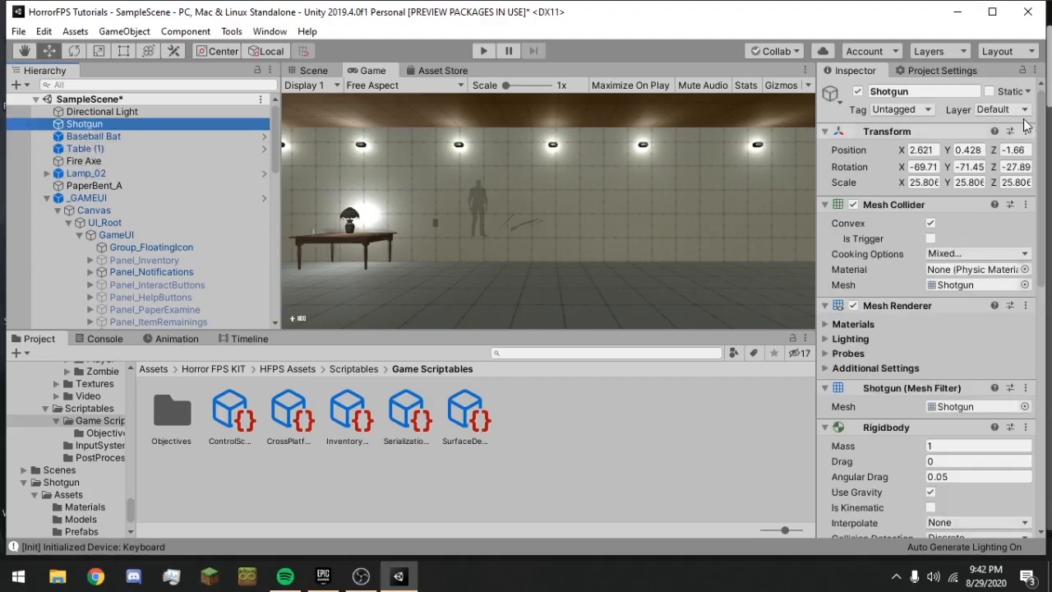
left_click(1001, 109)
left_click(912, 228)
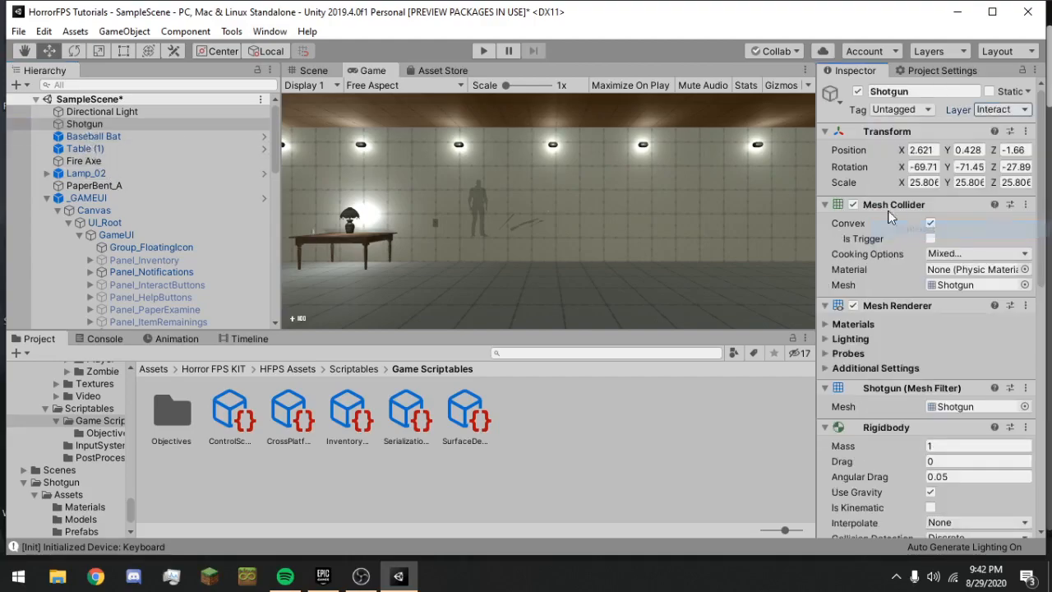
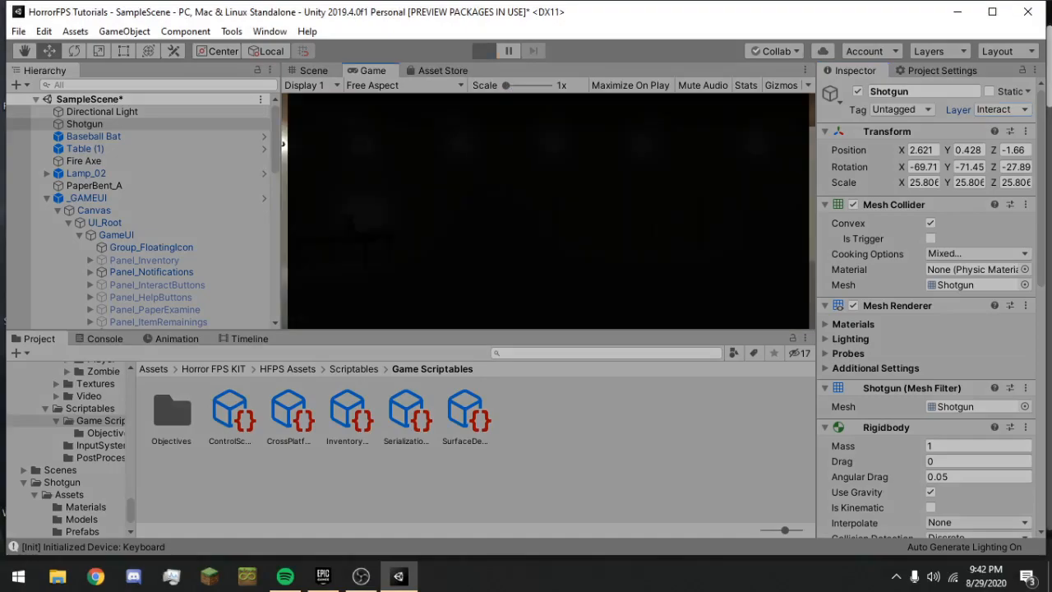
Run the game, walk to the shotgun beside the baseball bat and pick it up.
key("w")
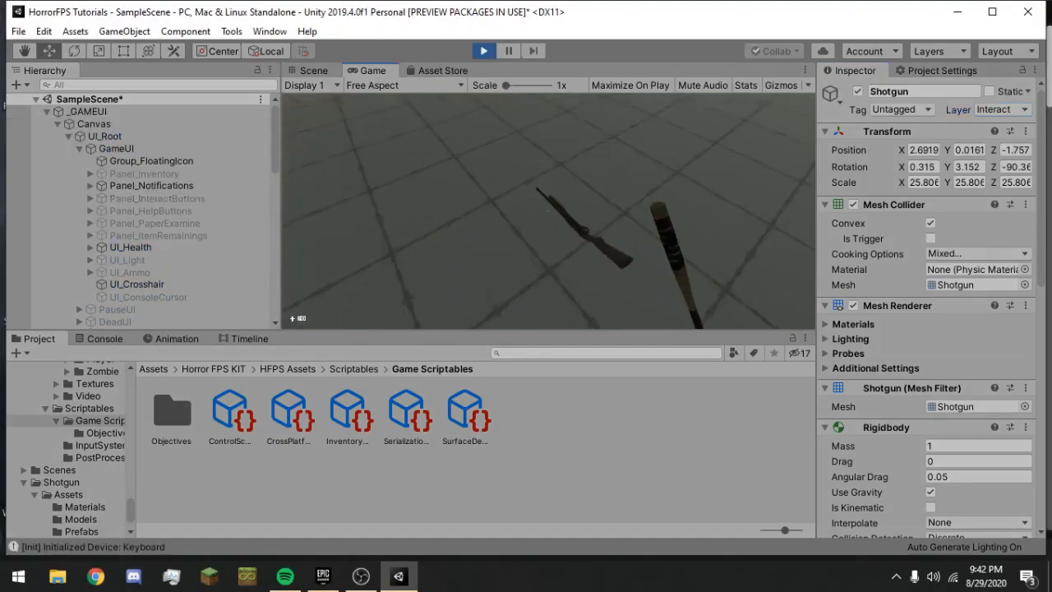
key("g")
left_click_drag(548, 211, 442, 218)
key("e")
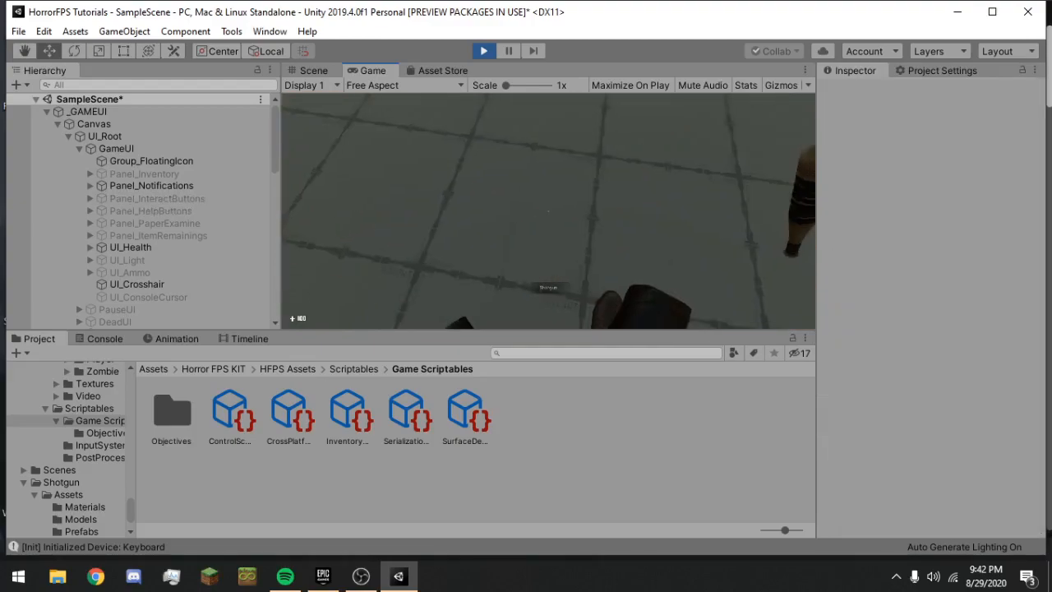
Try to use the Shotgun item from the in-game inventory and reopen the inventory.
key("Tab")
left_click(654, 143)
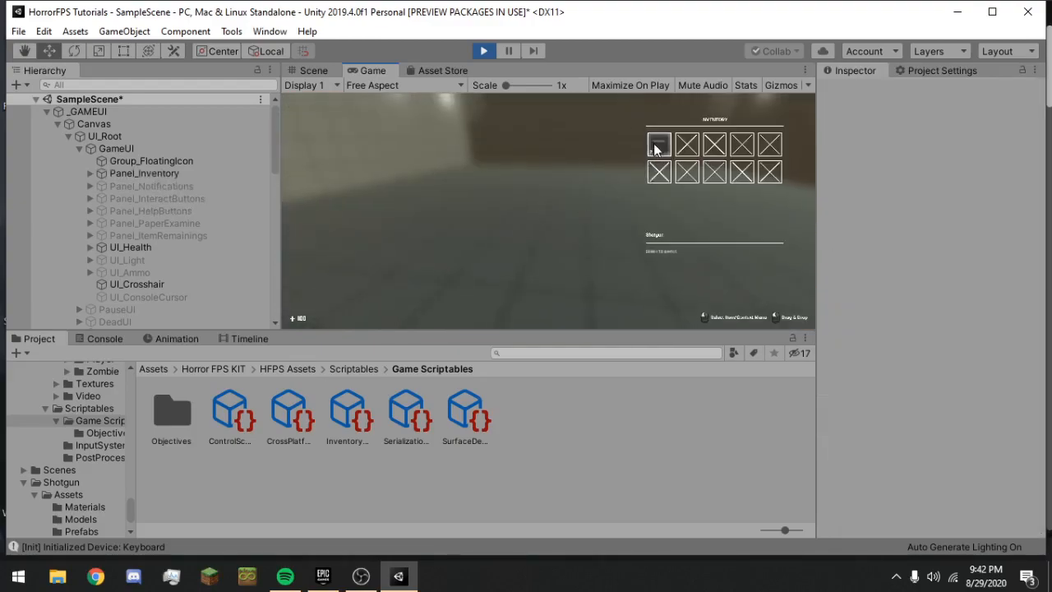
left_click(657, 143)
left_click(686, 147)
key("Tab")
key("Tab")
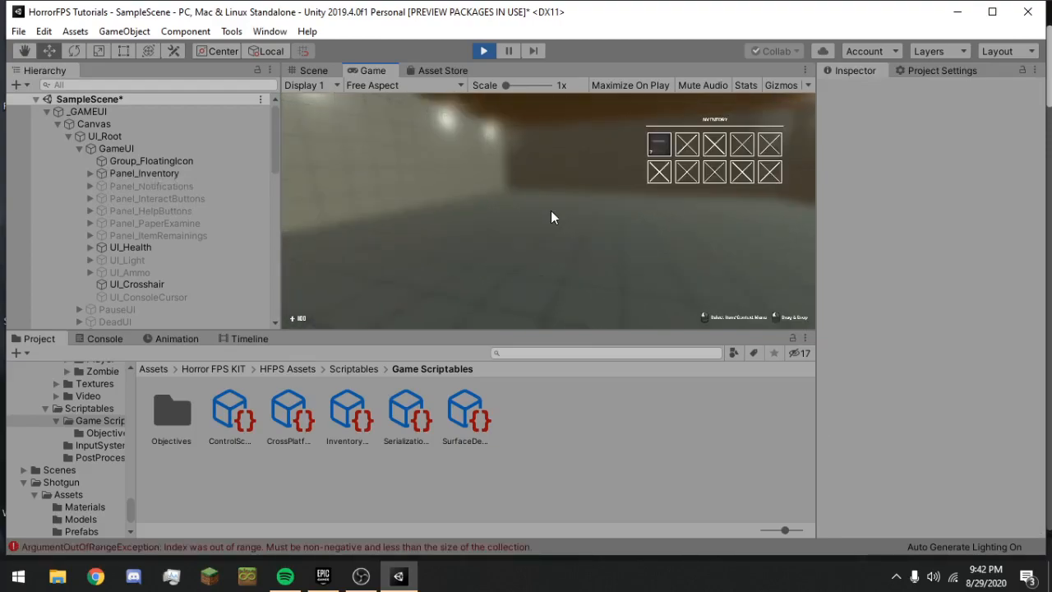
Maximize the Game view and try the Use and Drop actions on the Shotgun inventory item.
right_click(375, 71)
left_click(420, 116)
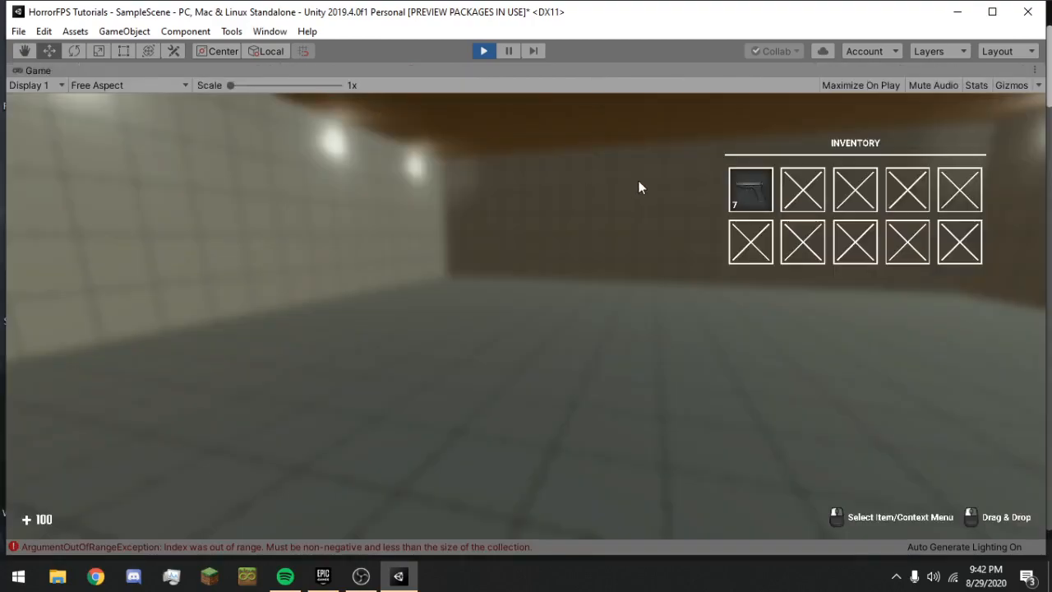
right_click(748, 184)
left_click(801, 177)
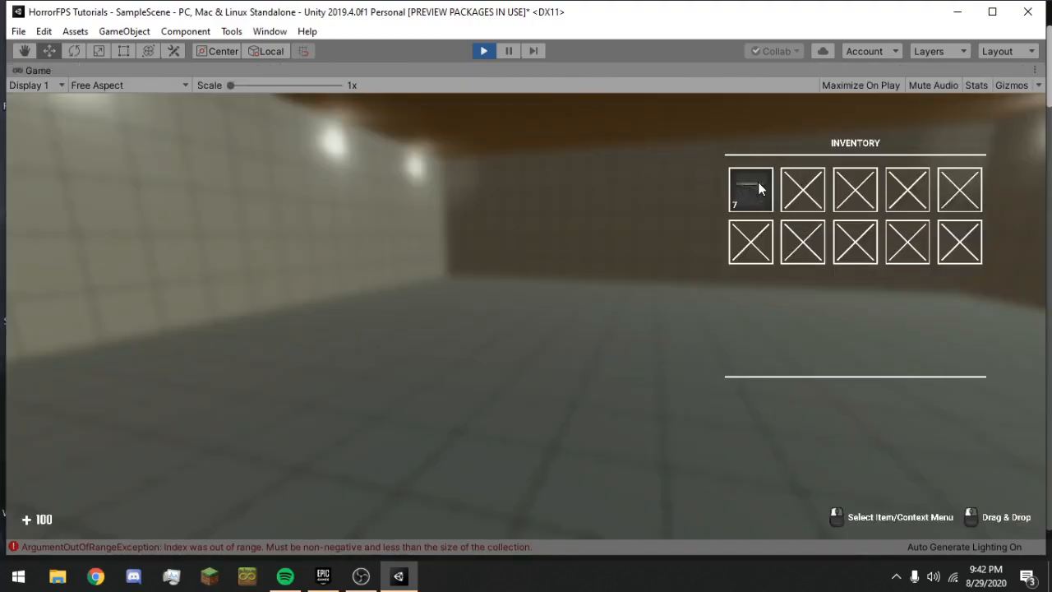
right_click(760, 185)
left_click(803, 196)
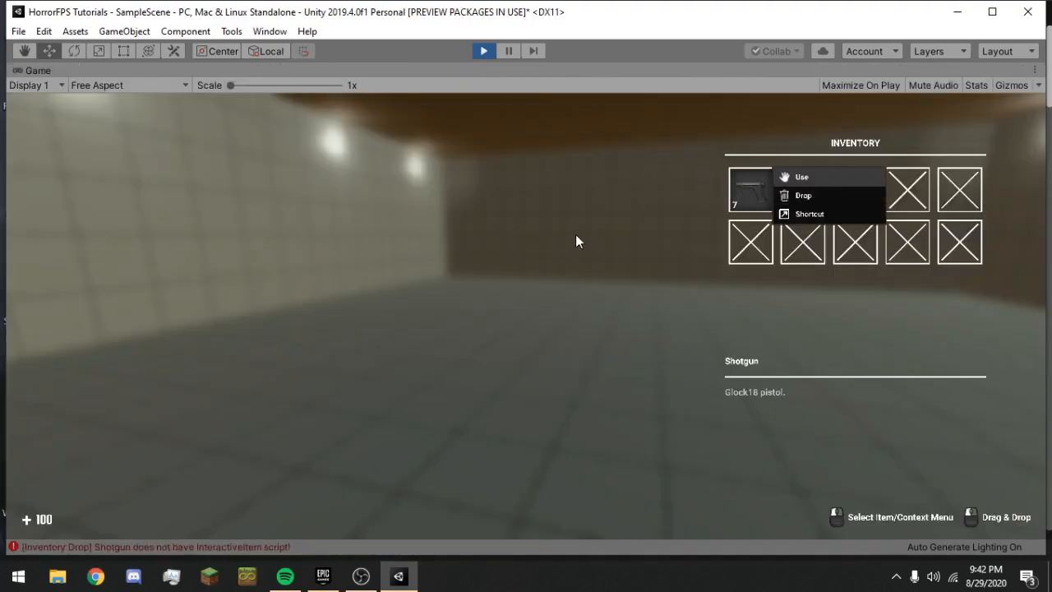
Retry the Shotgun item's actions in the in-game inventory and restore the Game view to its normal size.
left_click(576, 237)
left_click(762, 187)
left_click(761, 187)
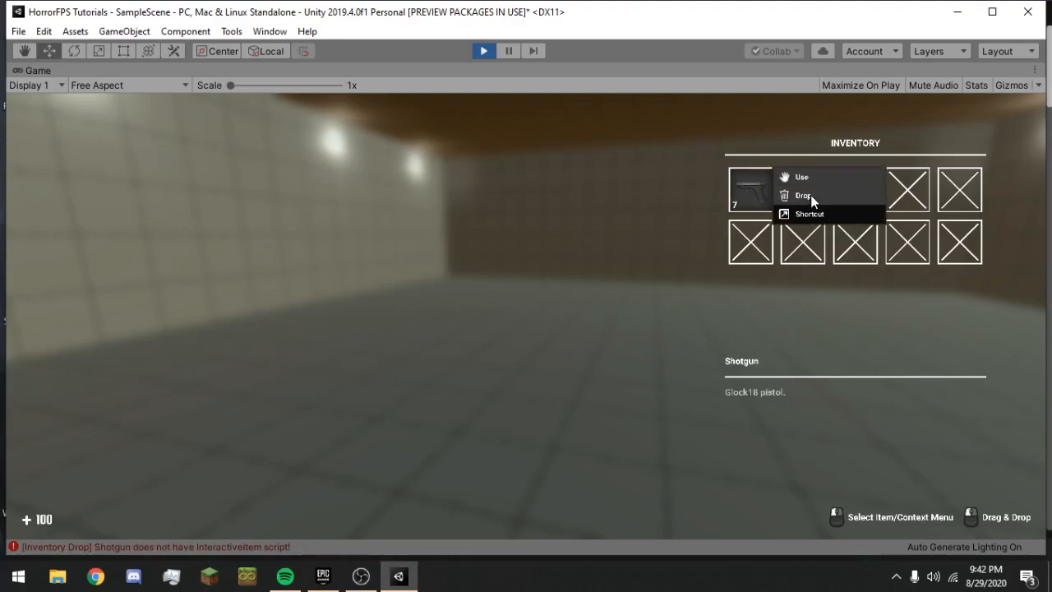
right_click(32, 71)
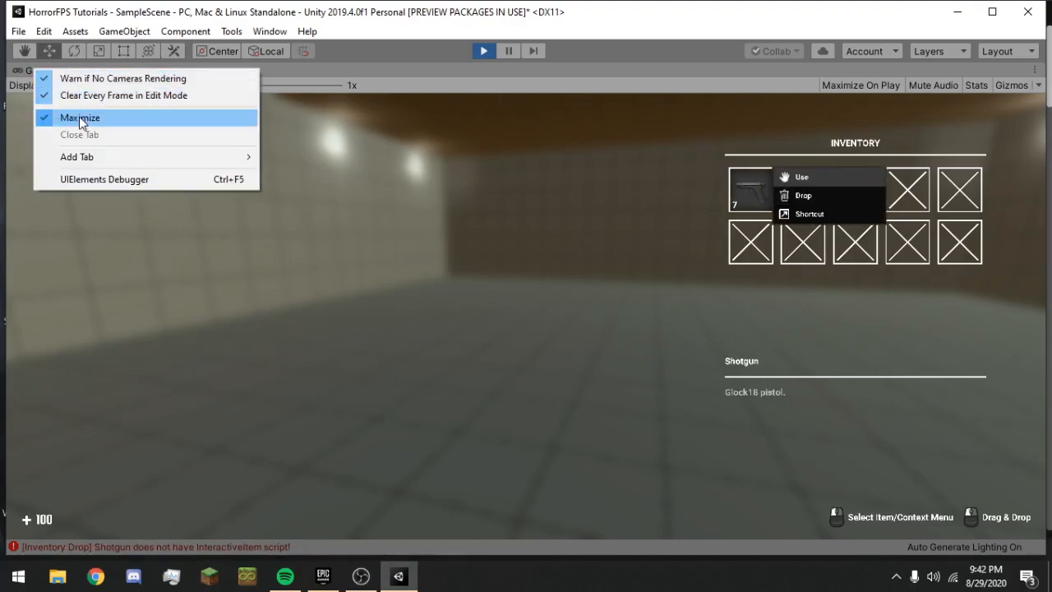
left_click(78, 116)
left_click(653, 143)
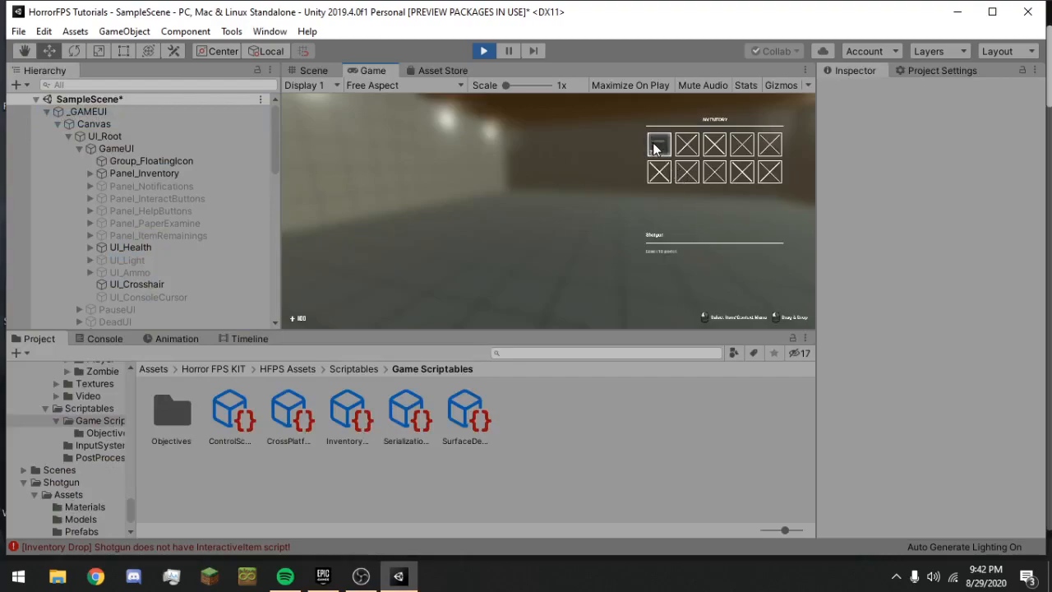
left_click(655, 143)
Stop the game and bring up the Shotgun entry in the InventoryDatabase asset.
left_click(484, 51)
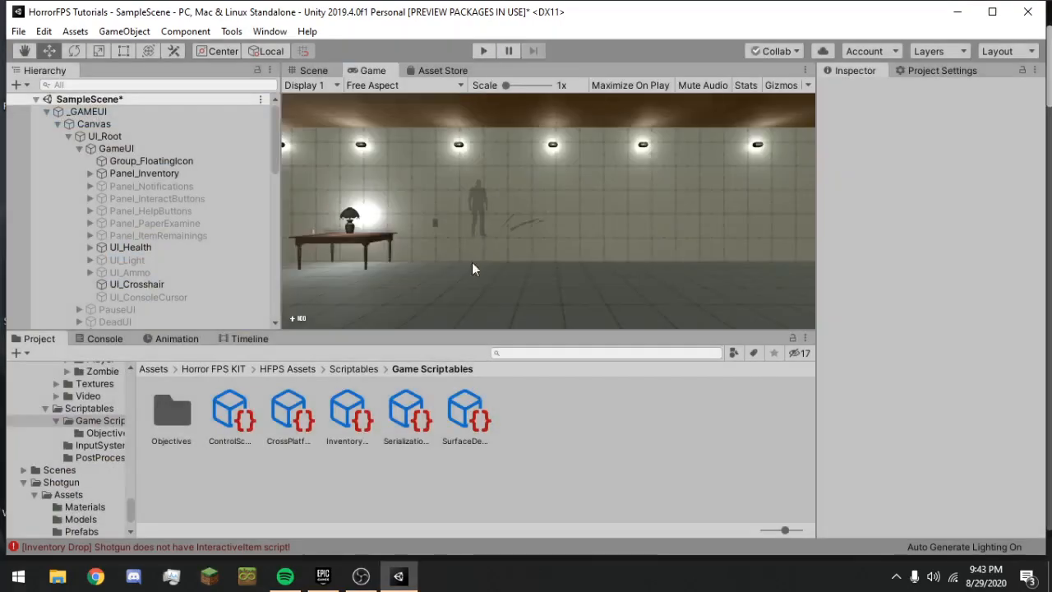
left_click(353, 426)
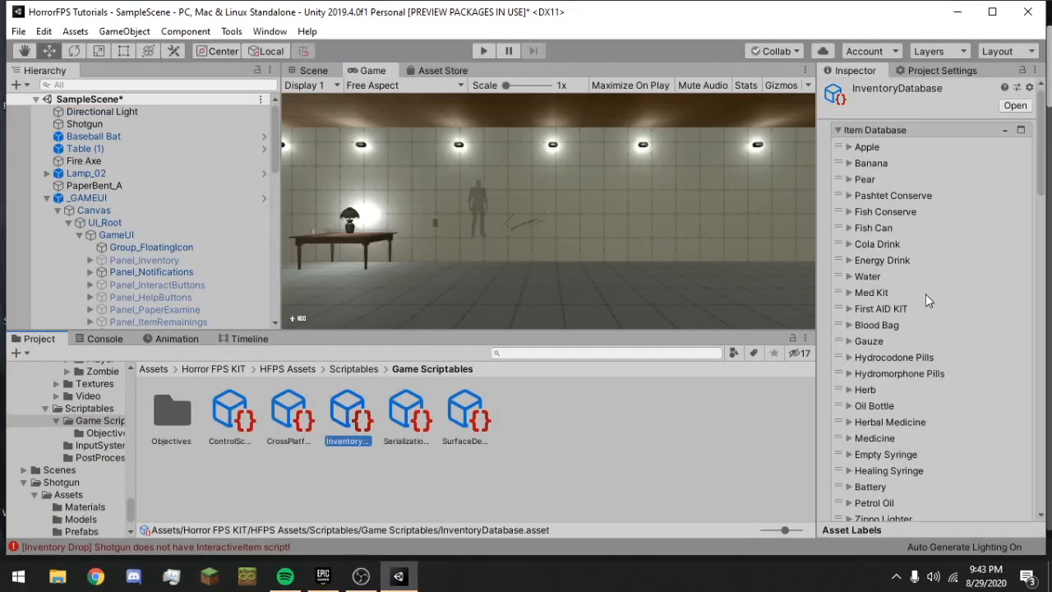
scroll(924, 291, "down", 10)
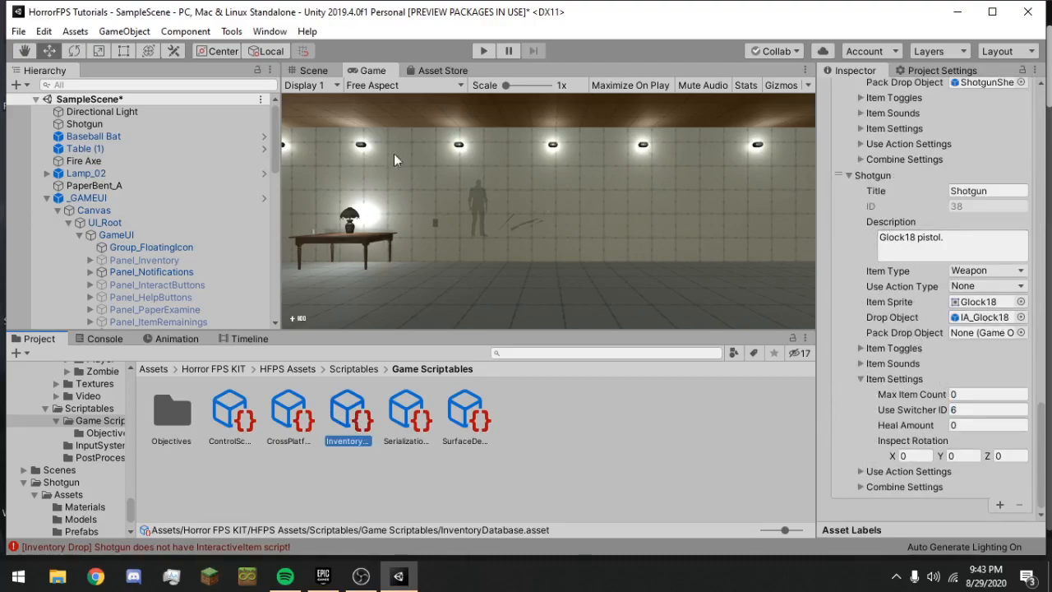
Rename the scene's Shotgun pickup to Shotgun_Drop and save it as a prefab in the Assets/Shotgun folder.
left_click(313, 70)
left_click(561, 283)
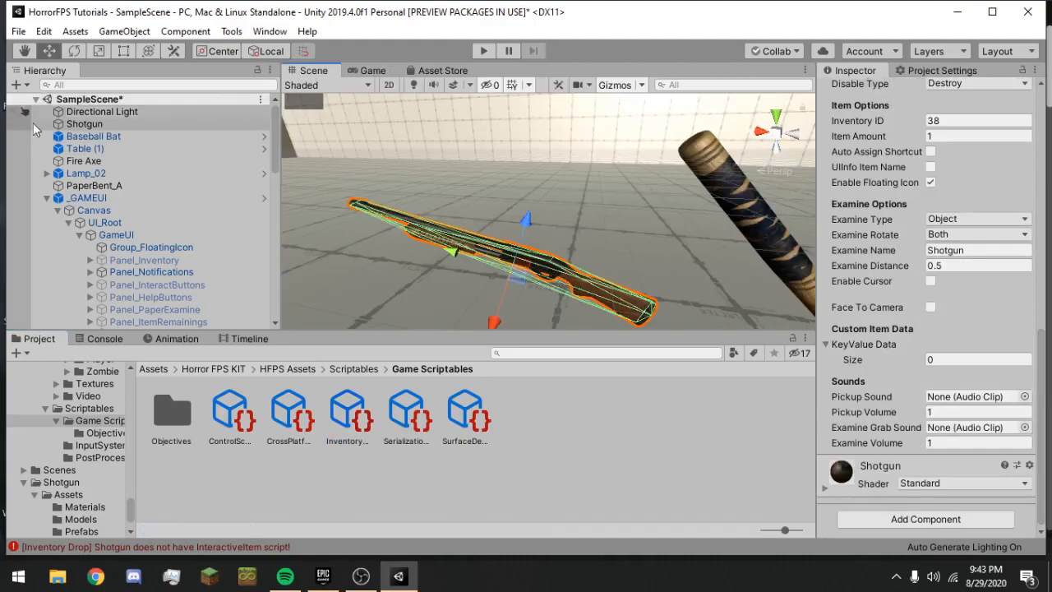
left_click(153, 368)
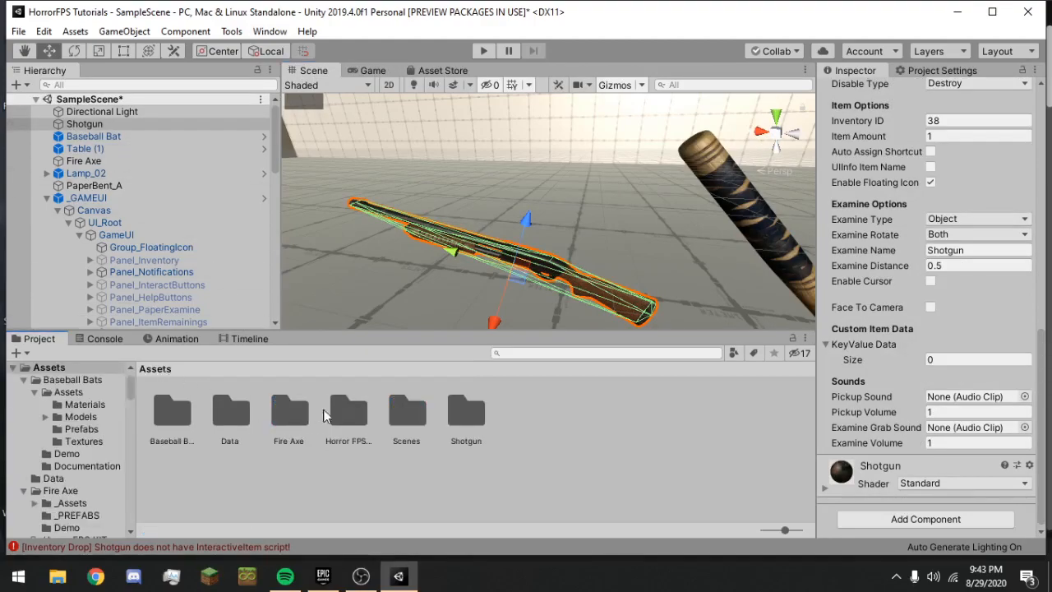
double_click(466, 411)
left_click(82, 124)
left_click(80, 125)
key("End")
type("_Drop")
key("Return")
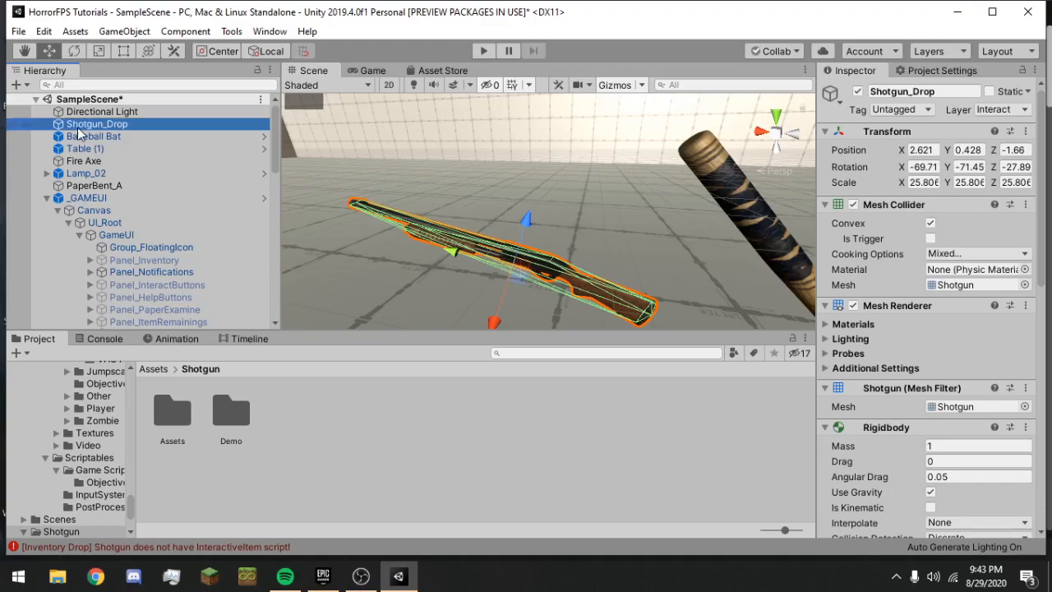
left_click_drag(97, 124, 281, 358)
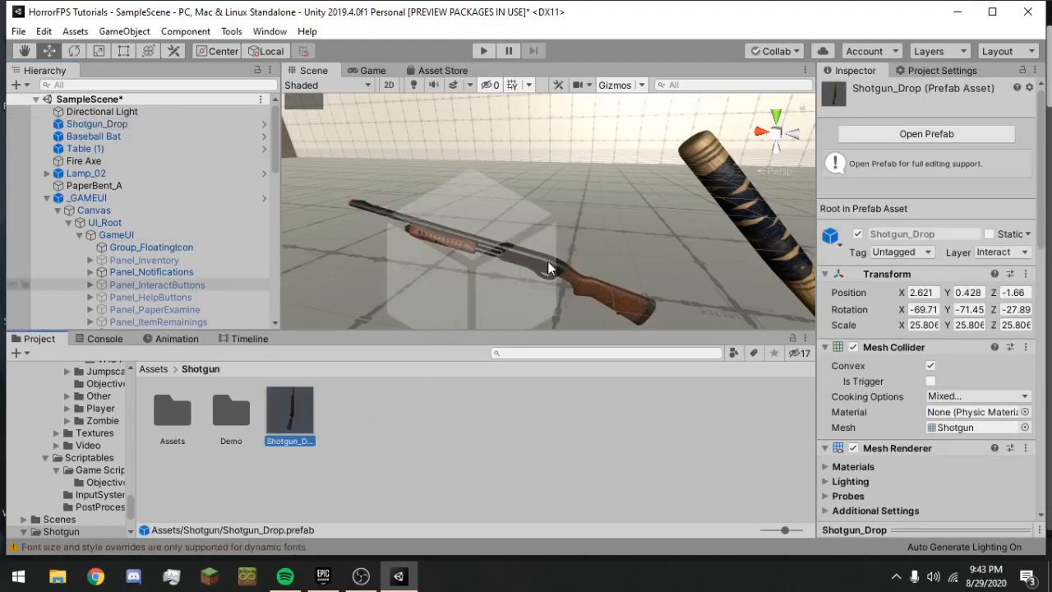
Search the project for "inventory", clear the search and review the Shotgun_Drop prefab's Interactive Item settings.
left_click(575, 353)
type("inventory")
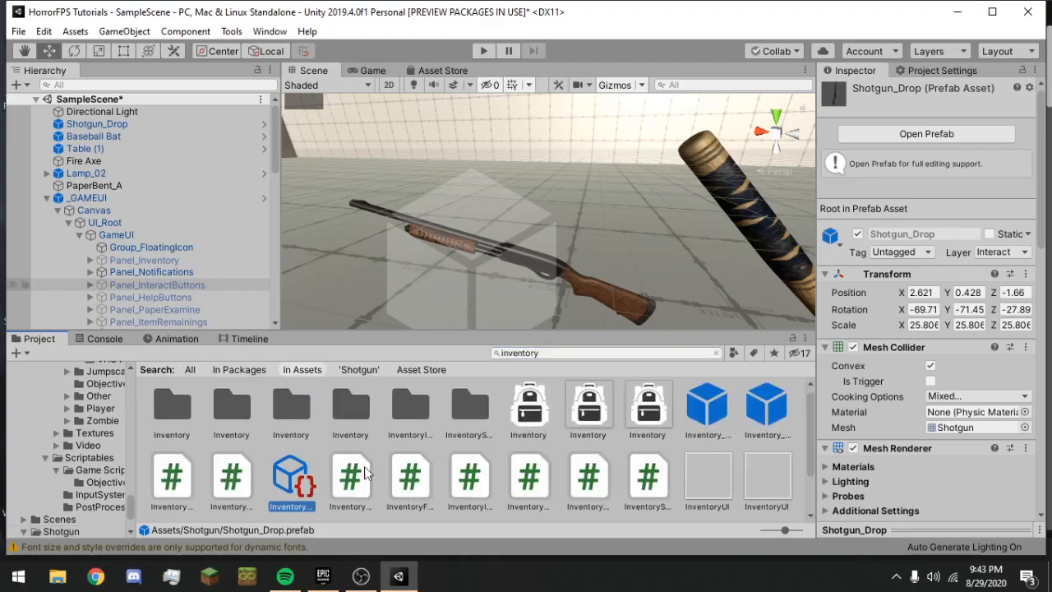
left_click(716, 354)
scroll(861, 356, "down", 8)
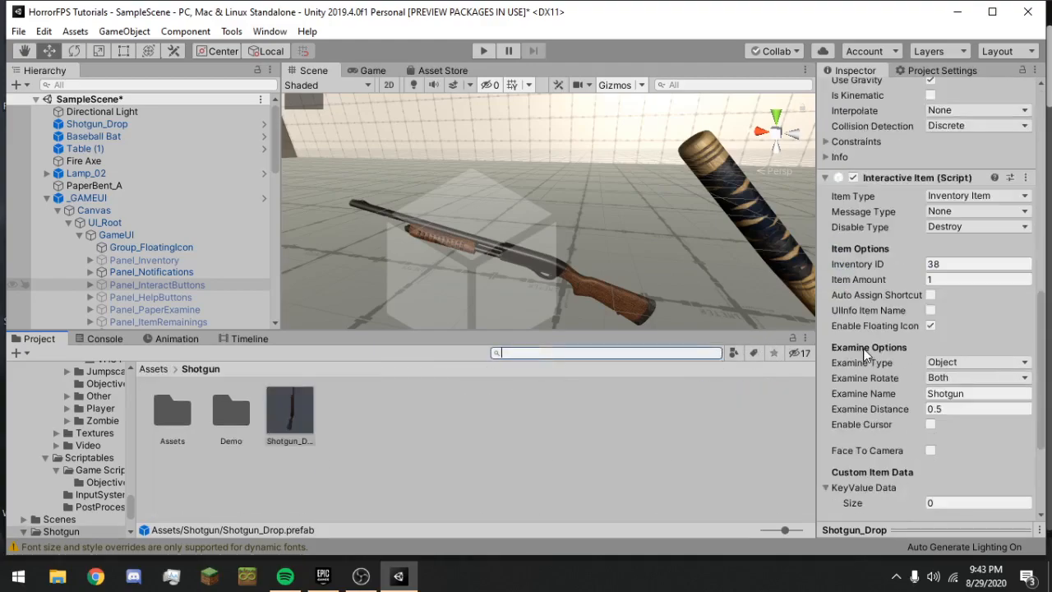
scroll(889, 351, "down", 3)
scroll(890, 352, "up", 12)
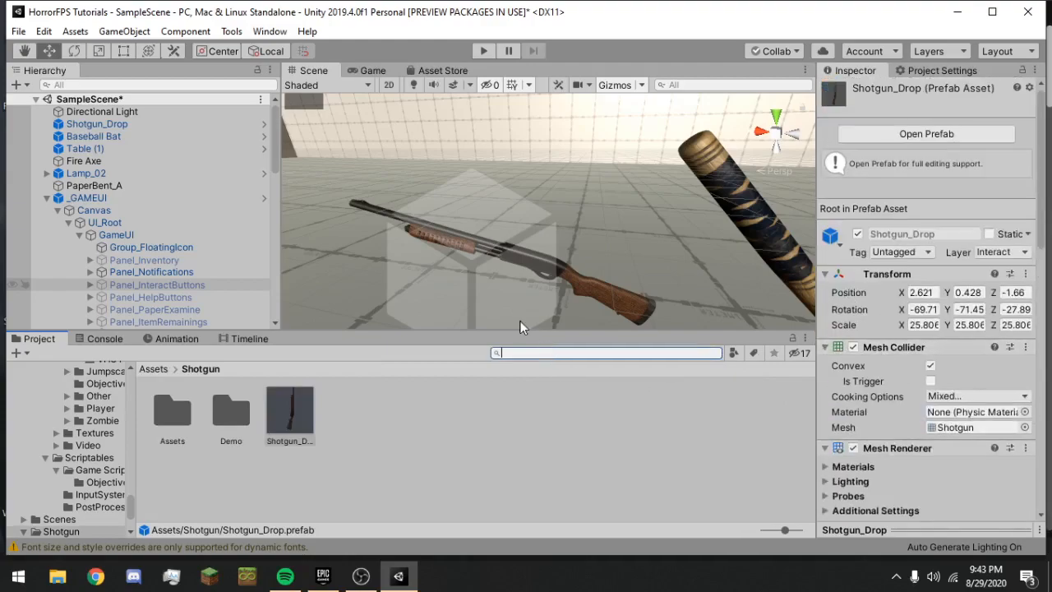
Find the InventoryDatabase asset, lock the Inspector on it and go to its Shotgun entry.
type("intentory")
scroll(445, 448, "down", 1)
left_click(292, 440)
left_click(716, 352)
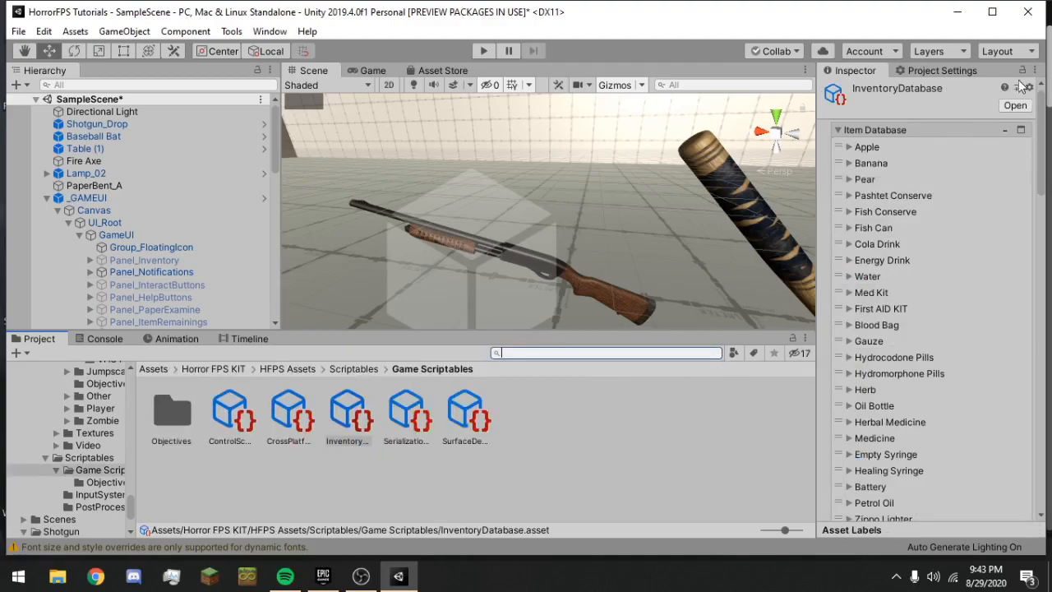
scroll(921, 325, "down", 15)
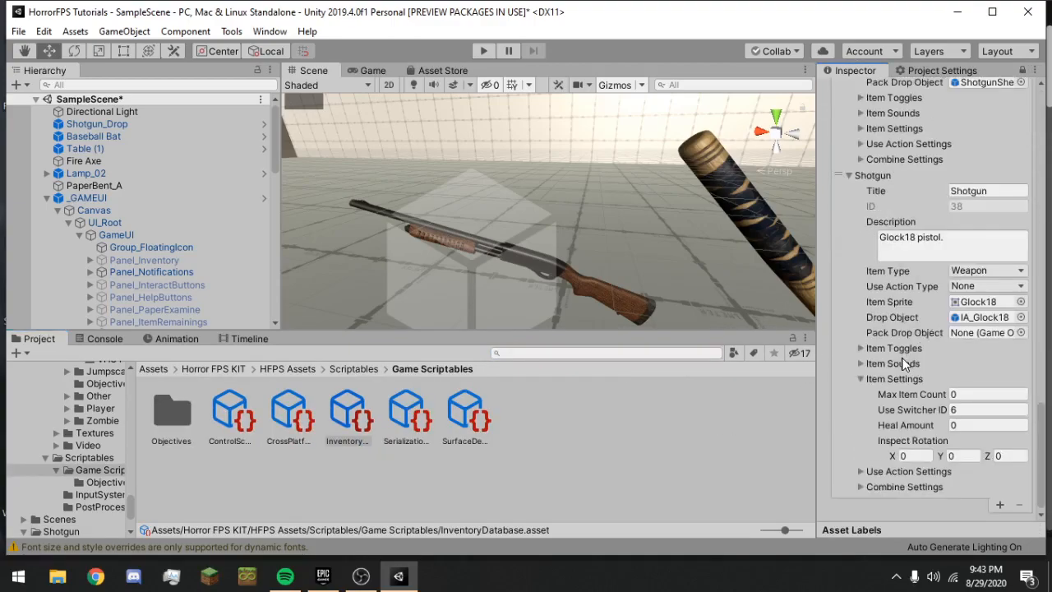
Examine the Item Sounds and Item Toggles settings of the Shotgun entry.
left_click(894, 363)
left_click(896, 348)
left_click(896, 347)
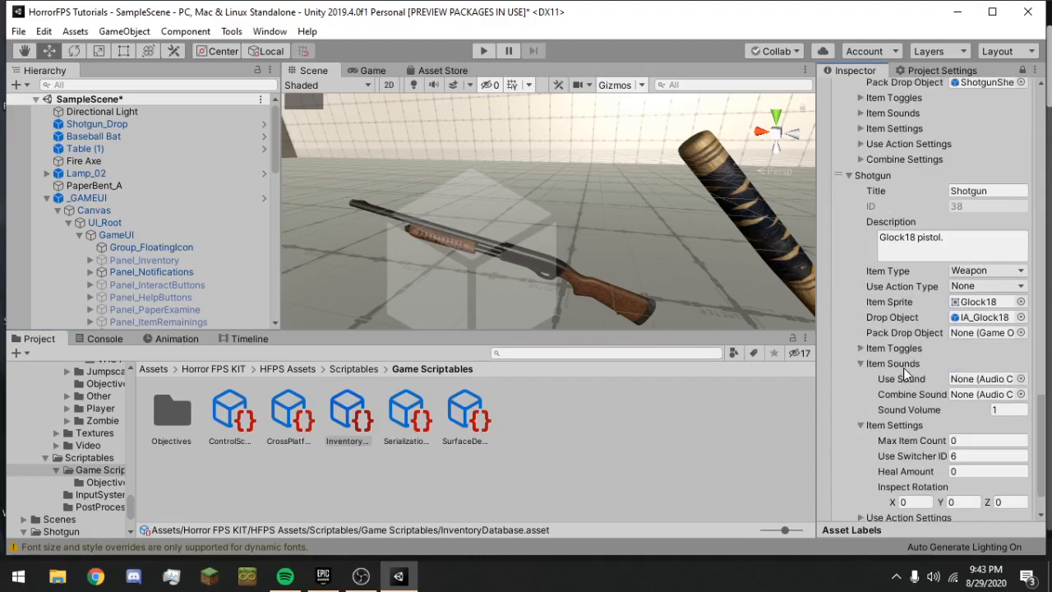
left_click(903, 366)
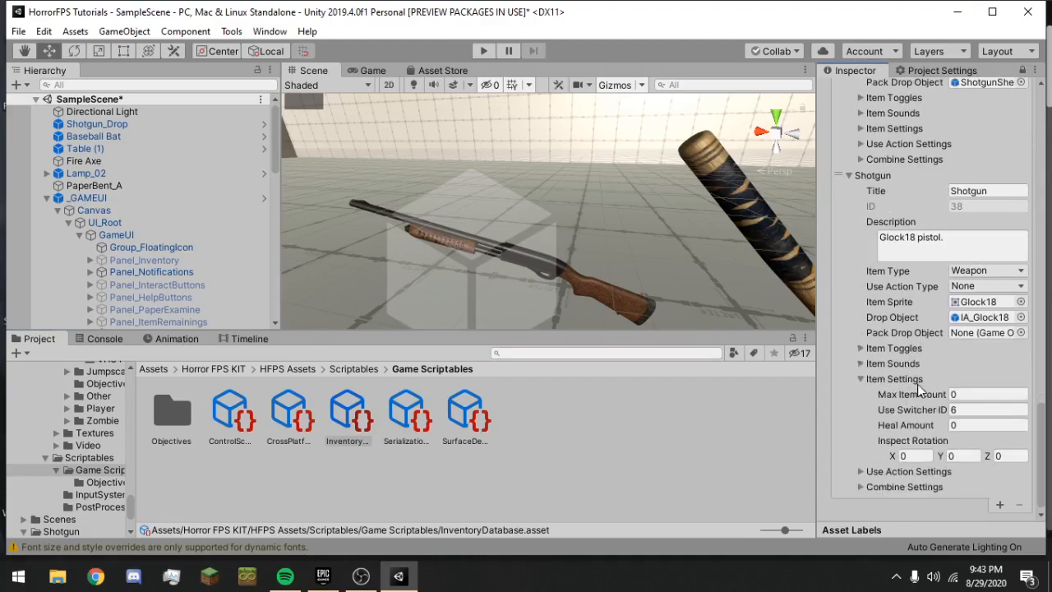
Try setting the Shotgun entry's Max Item Count to 1 and undo the entry.
left_click(965, 394)
type("1")
key("ctrl+z")
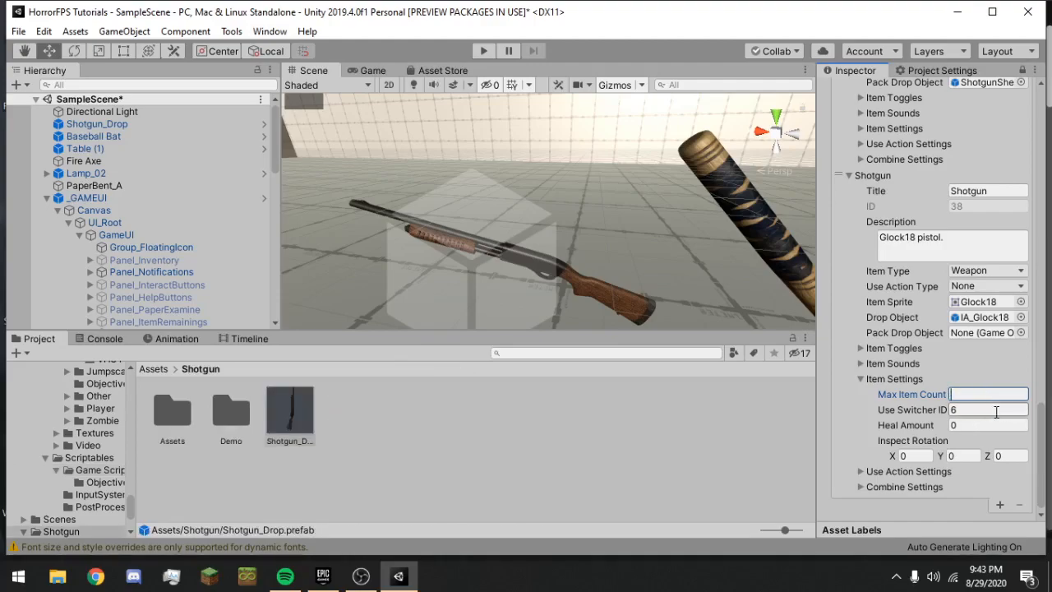
Undo the last inventory item edit and show the Shotgun object under WallDetection in an unlocked Inspector.
key("ctrl+z")
scroll(943, 369, "up", 10)
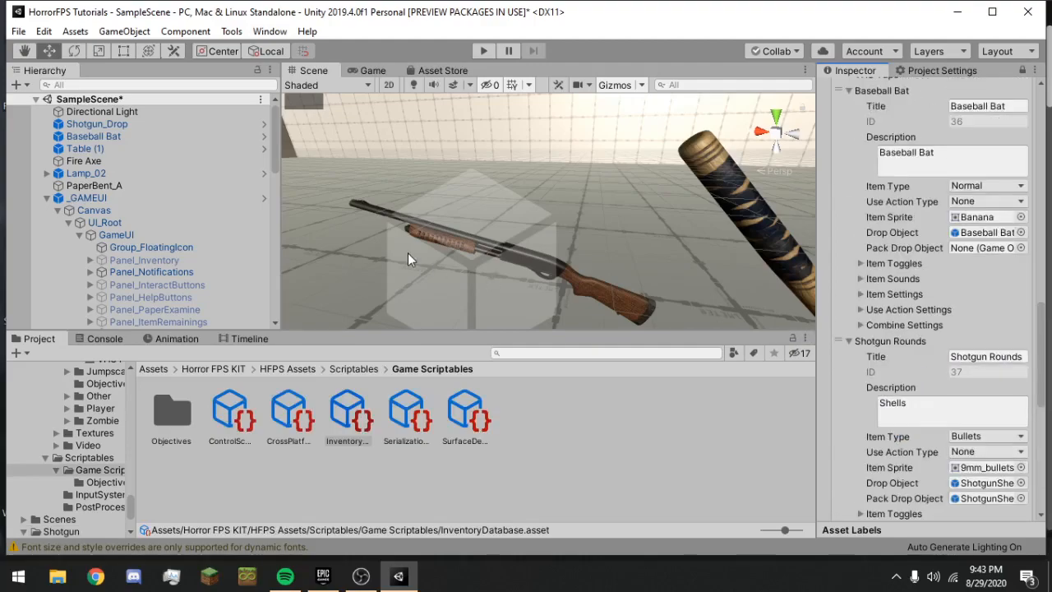
scroll(83, 226, "down", 10)
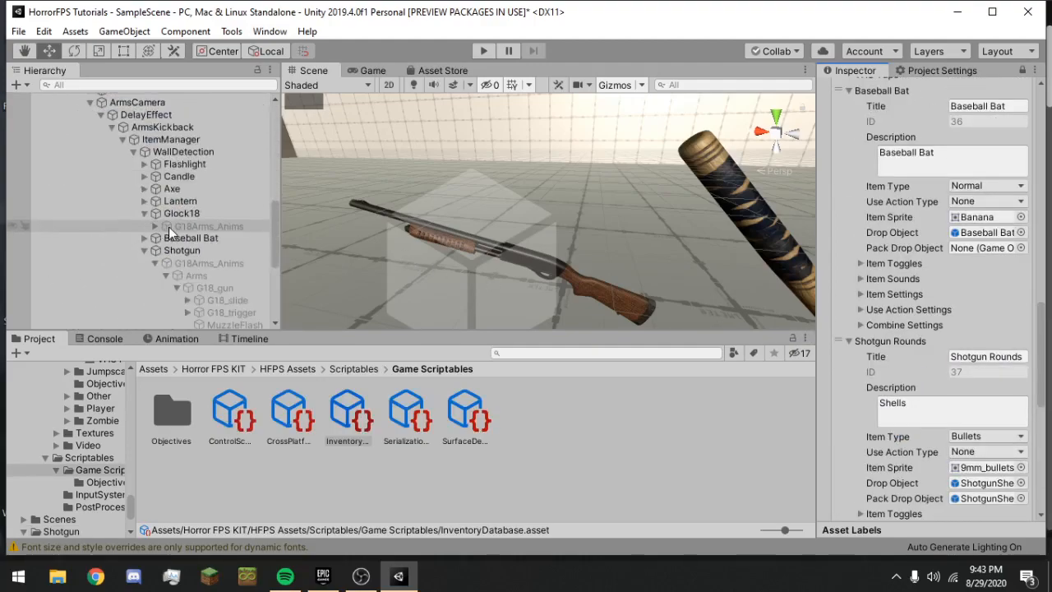
scroll(167, 230, "down", 2)
left_click(176, 207)
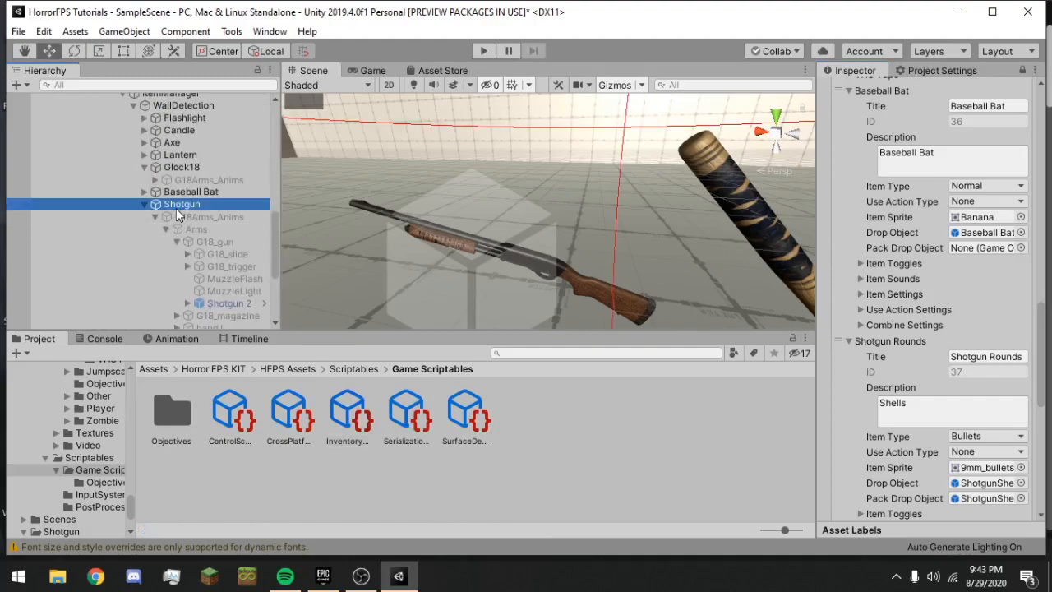
left_click(1022, 70)
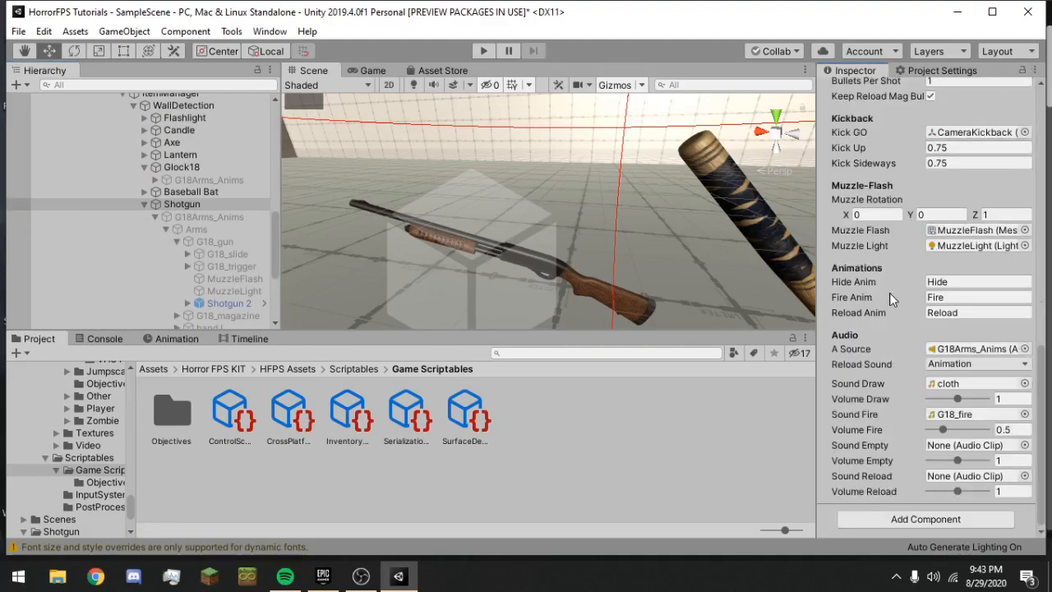
Review the Shotgun's Weapon Controller settings, including Weapon ID, Bullets ID, animations and audio.
scroll(942, 321, "up", 6)
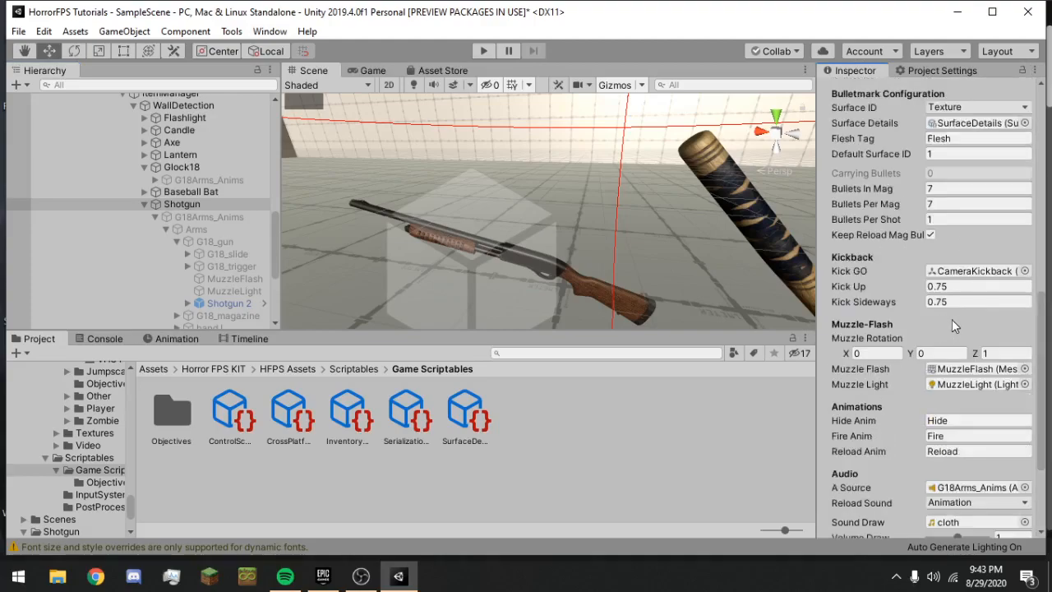
scroll(958, 317, "up", 10)
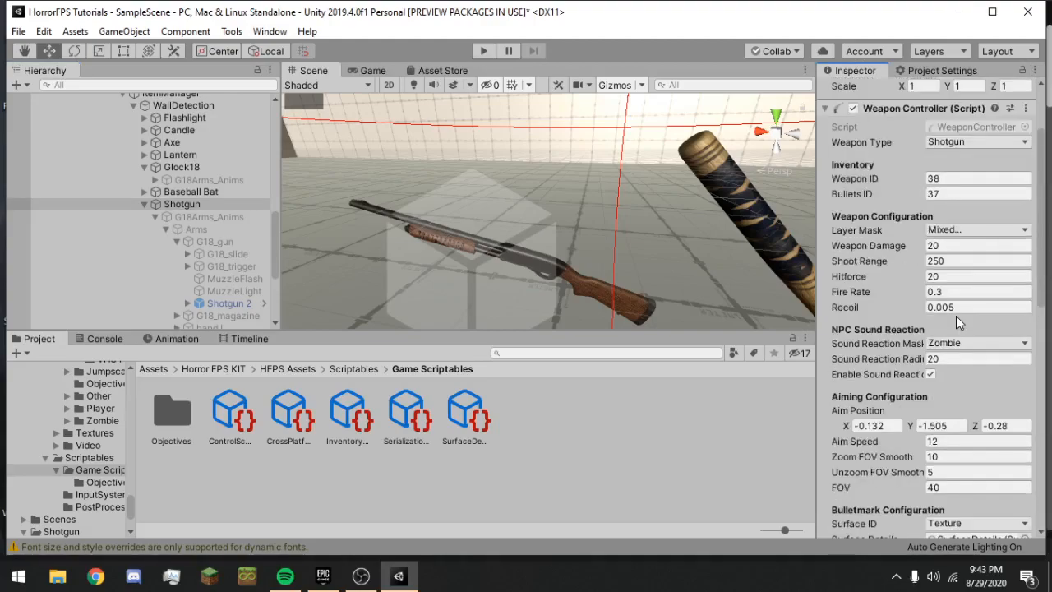
left_click(956, 274)
left_click(964, 290)
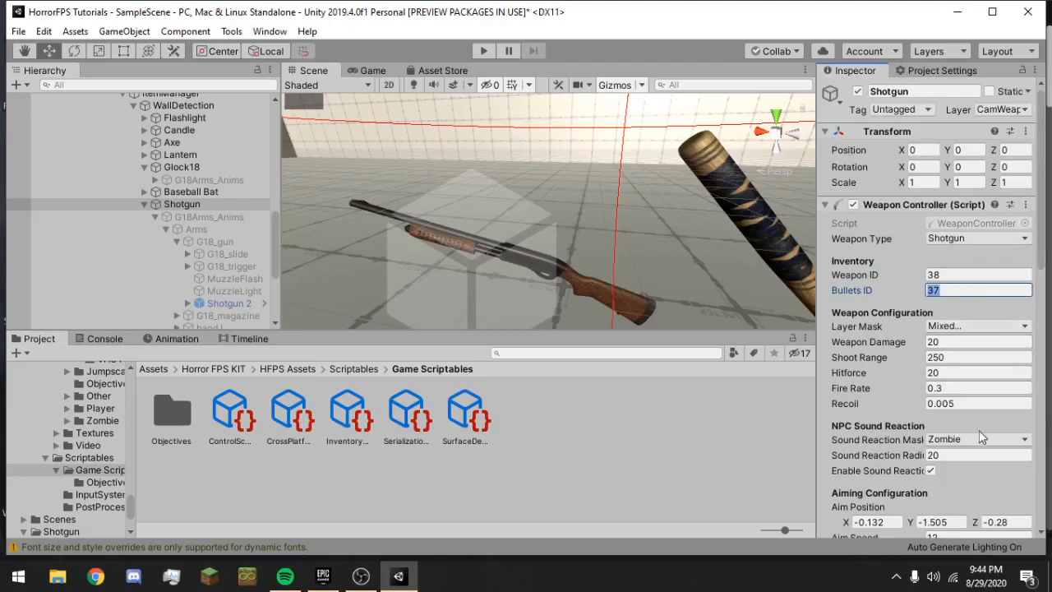
scroll(979, 430, "down", 10)
scroll(976, 433, "down", 5)
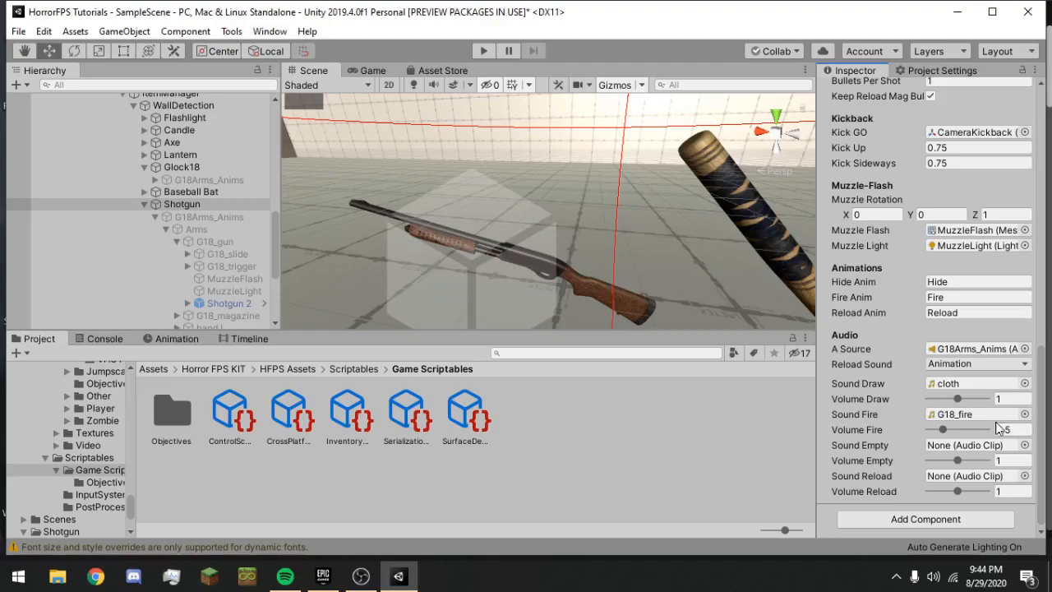
scroll(49, 288, "down", 3)
scroll(164, 224, "up", 2)
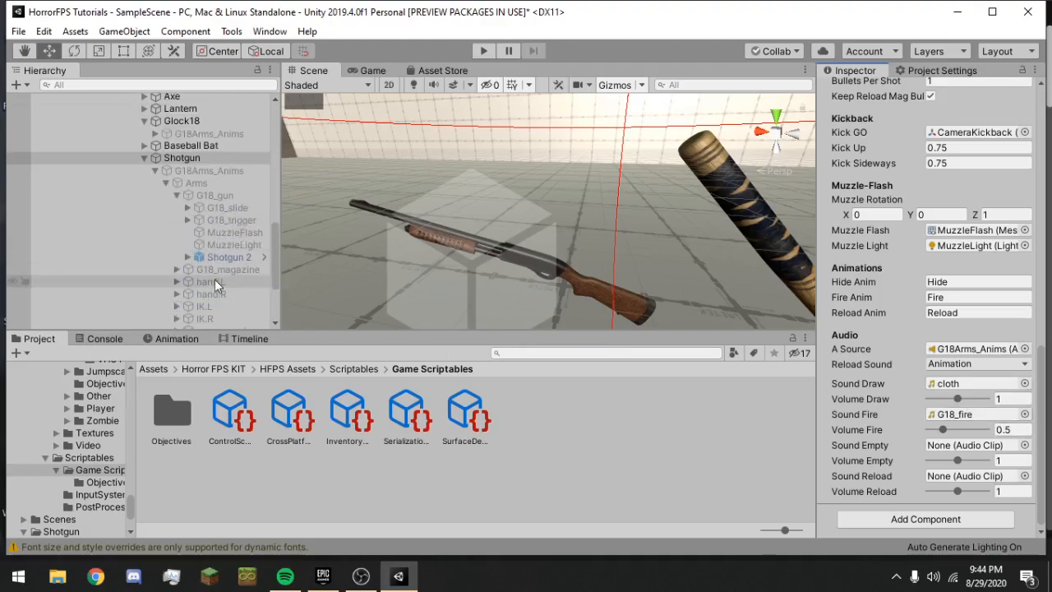
Unpack the Shotgun 2 prefab instance nested under G18_gun.
left_click(220, 259)
right_click(233, 260)
left_click(311, 374)
Remove the Animator component from the Shotgun child object inside Shotgun 2.
left_click(187, 257)
left_click(218, 269)
right_click(862, 205)
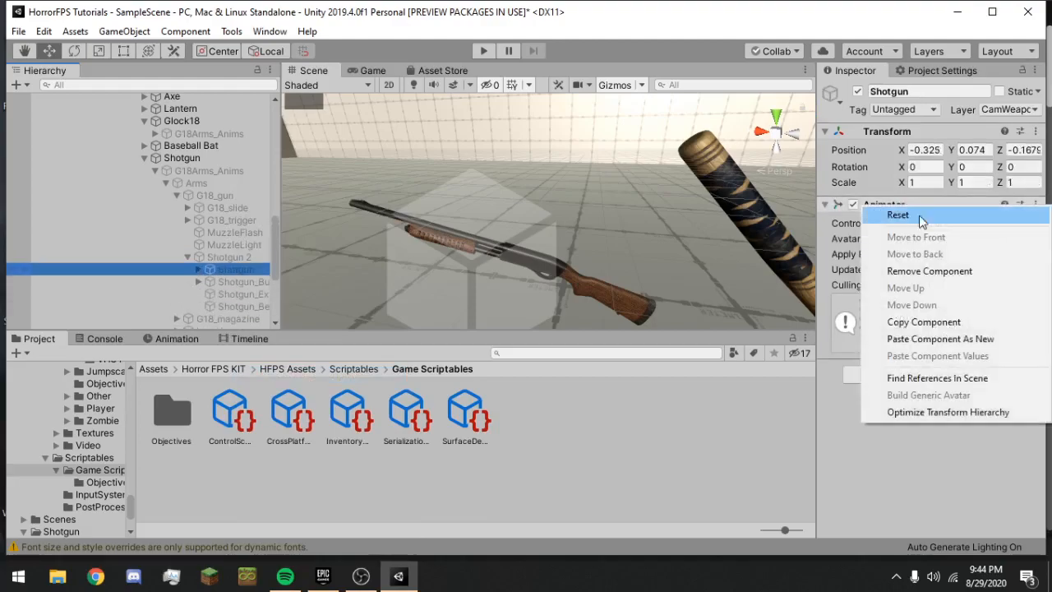
left_click(939, 270)
Check the other Shotgun 2 parts and the components of the Shotgun's G18Arms_Anims, including its Sound Events.
left_click(214, 285)
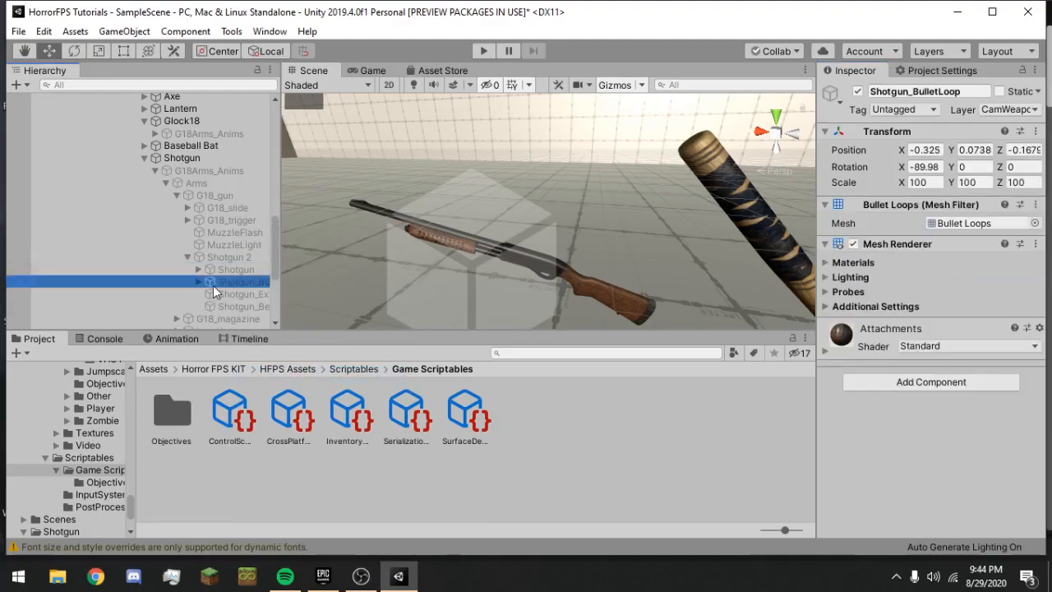
left_click(228, 293)
left_click(212, 258)
left_click(181, 171)
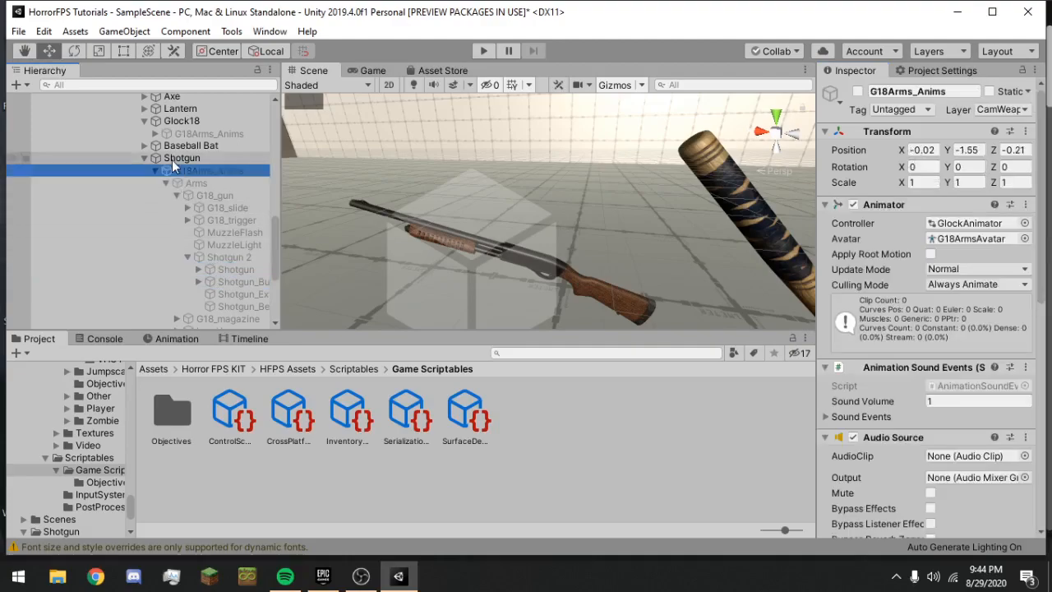
left_click(172, 158)
left_click(183, 171)
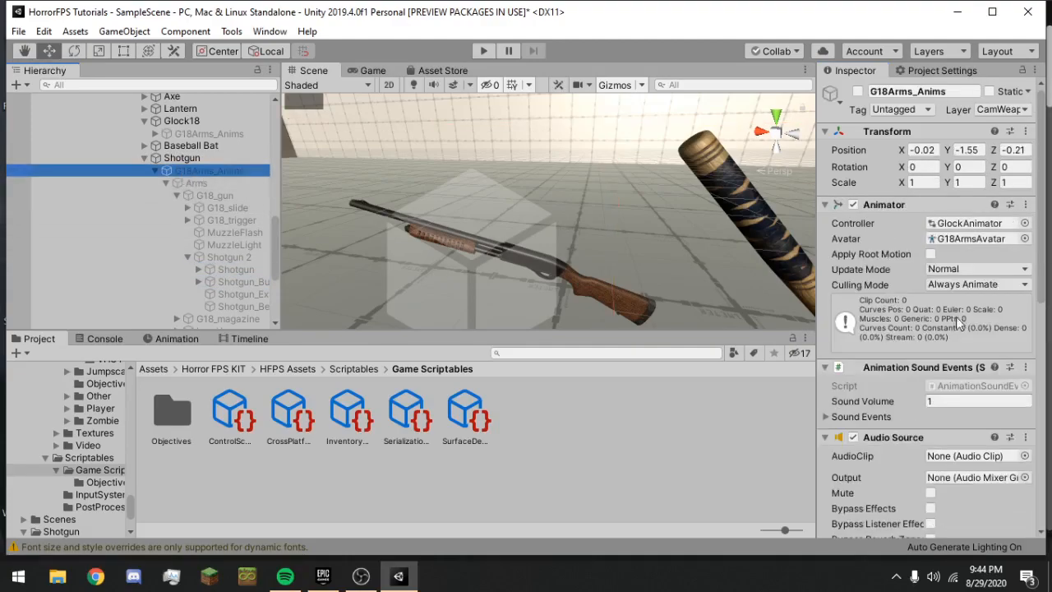
scroll(916, 319, "down", 9)
scroll(921, 208, "up", 6)
left_click(876, 285)
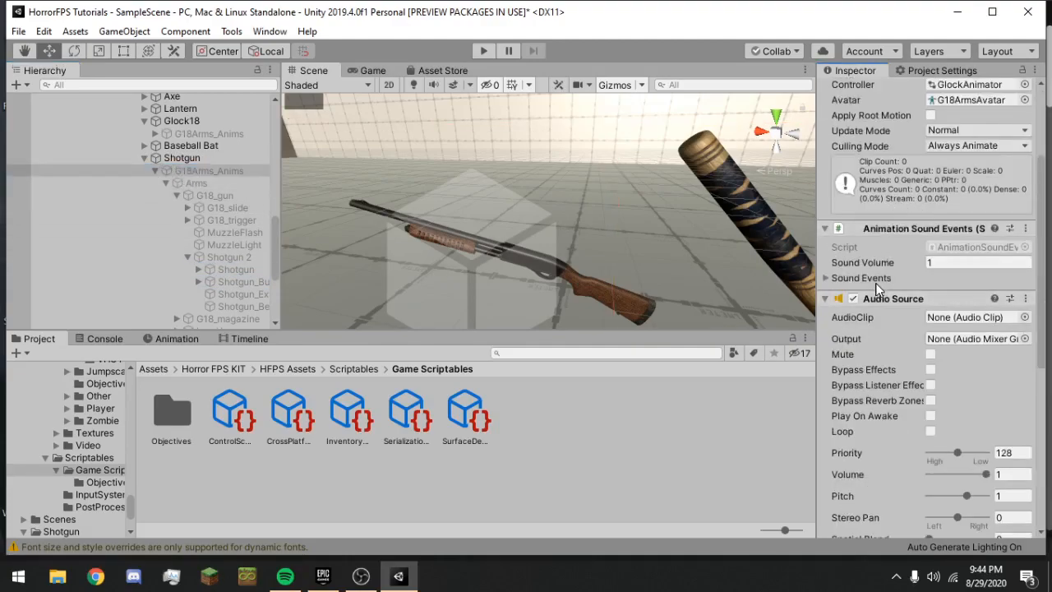
left_click(876, 281)
left_click(878, 279)
scroll(878, 279, "down", 4)
scroll(878, 279, "up", 6)
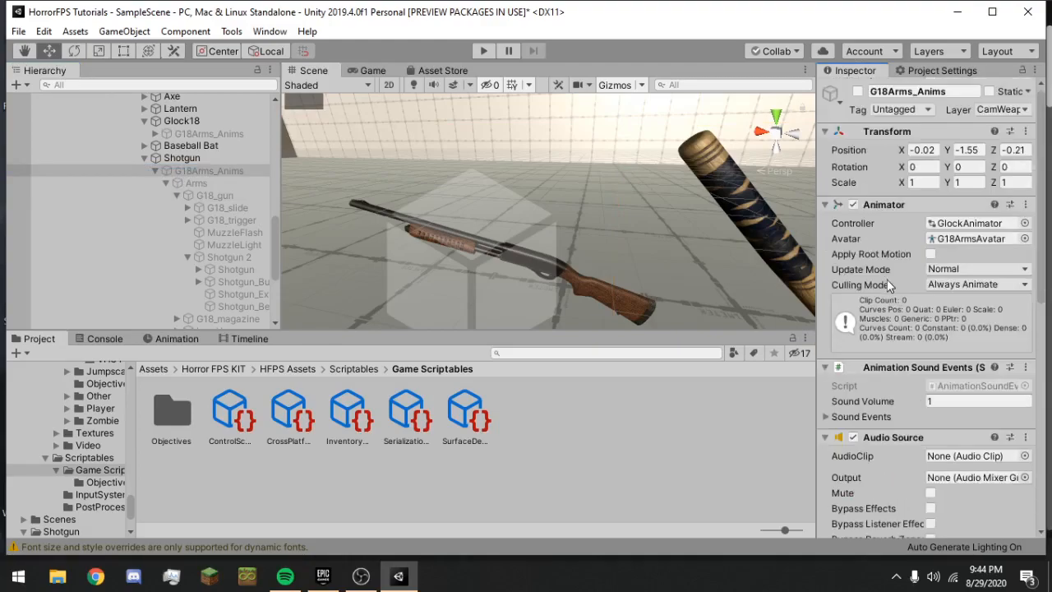
Collapse G18Arms_Anims in the hierarchy and recheck the Shotgun's Weapon Controller, from its inventory IDs down to the audio settings.
left_click(155, 170)
left_click(167, 152)
left_click(173, 237)
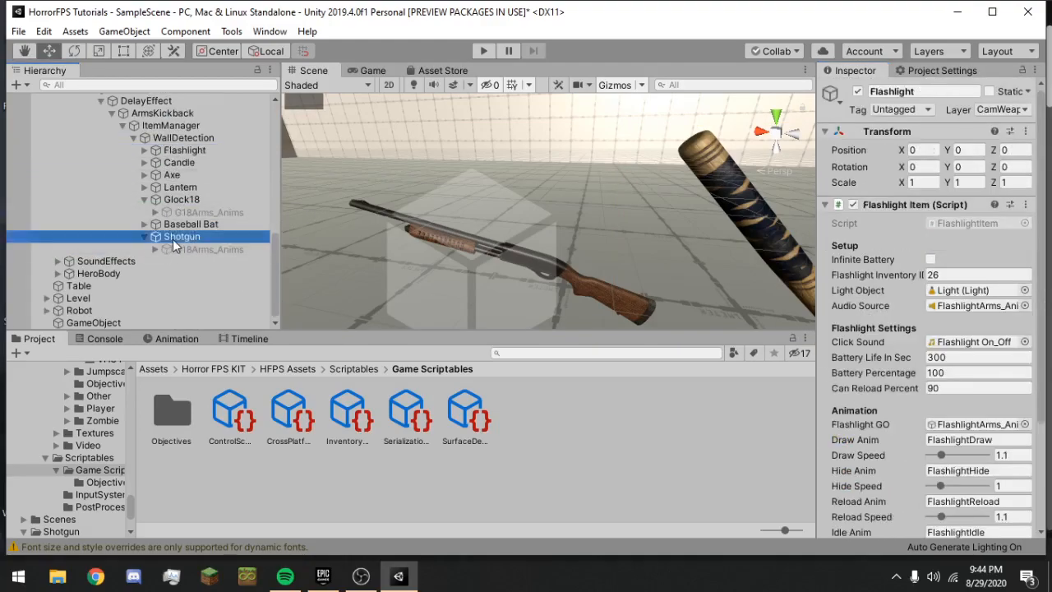
scroll(939, 251, "down", 3)
scroll(939, 251, "up", 3)
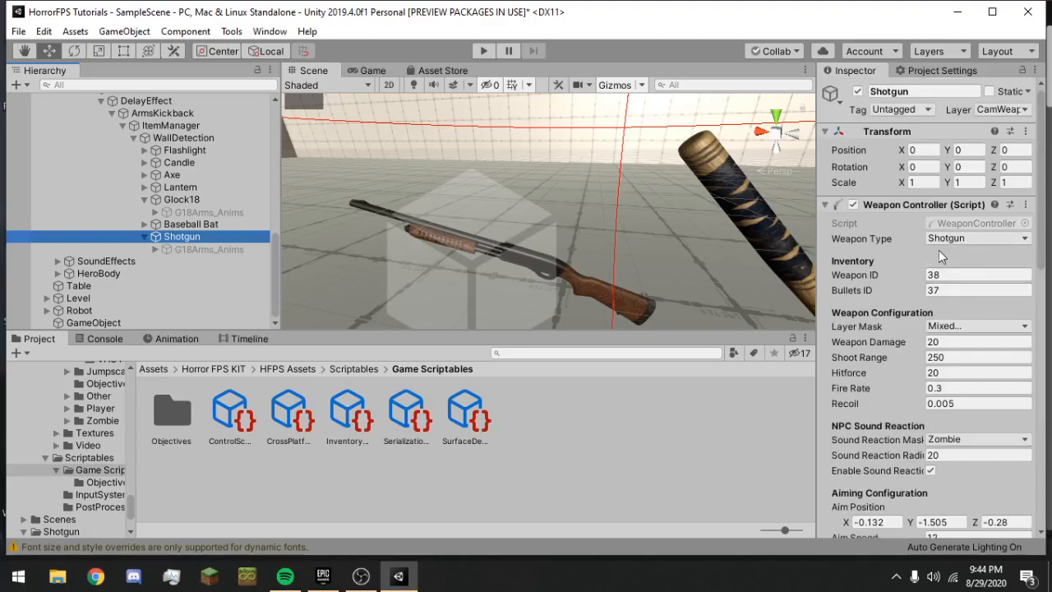
left_click(945, 278)
left_click(950, 290)
left_click(954, 277)
left_click(956, 292)
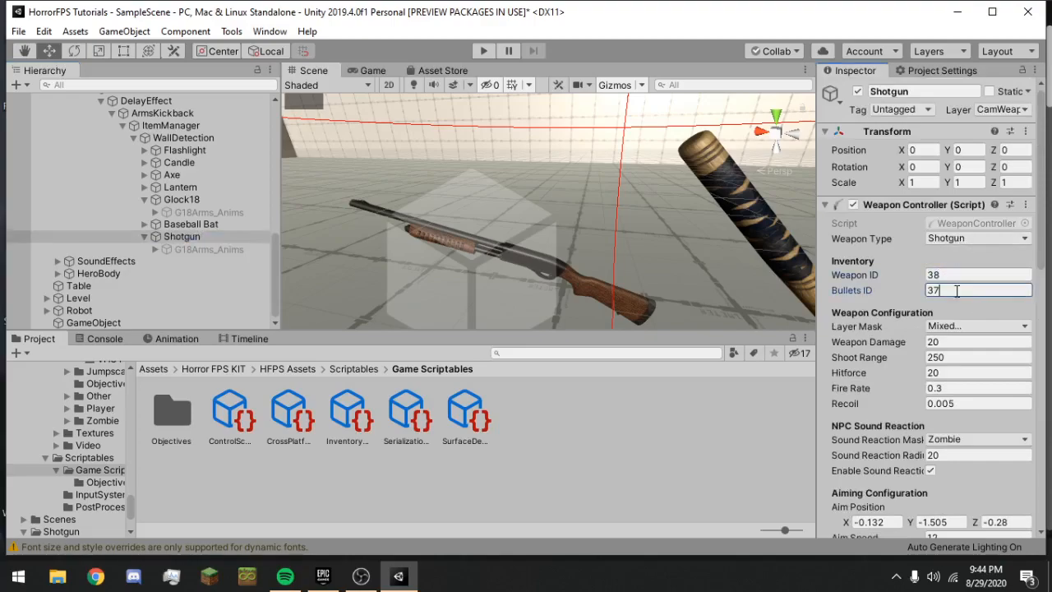
scroll(953, 290, "down", 6)
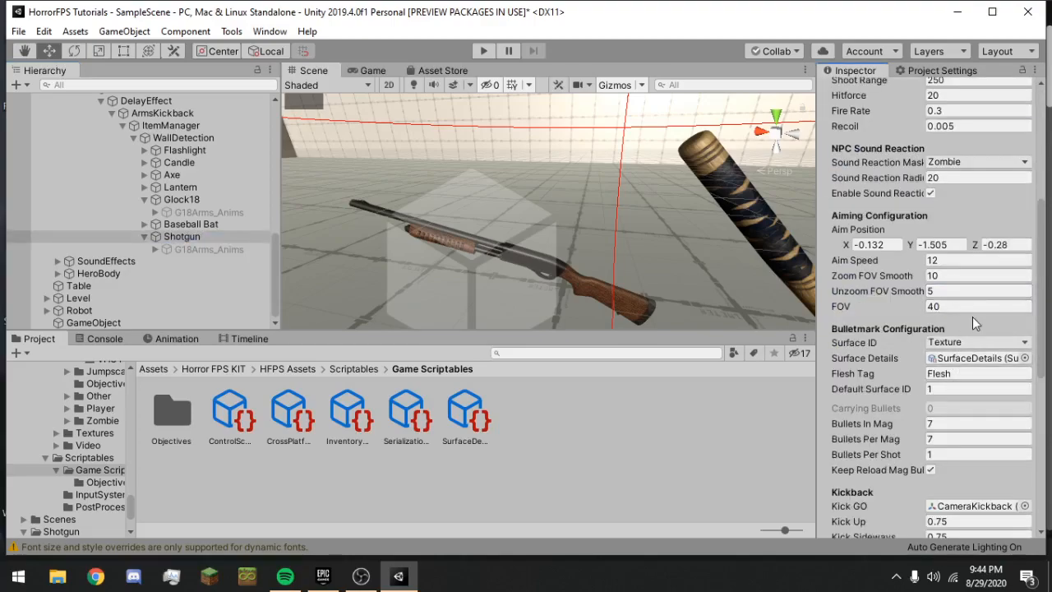
scroll(974, 317, "down", 5)
scroll(979, 320, "down", 6)
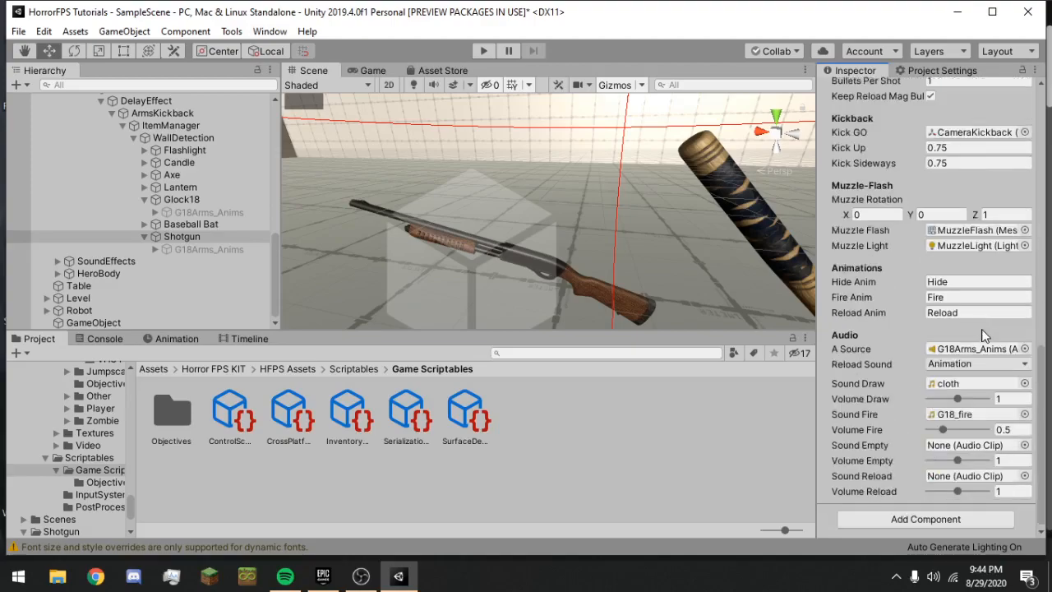
scroll(878, 414, "up", 15)
In the InventoryDatabase asset, set the Shotgun item's Drop Object to the Shotgun_Drop prefab.
left_click(345, 423)
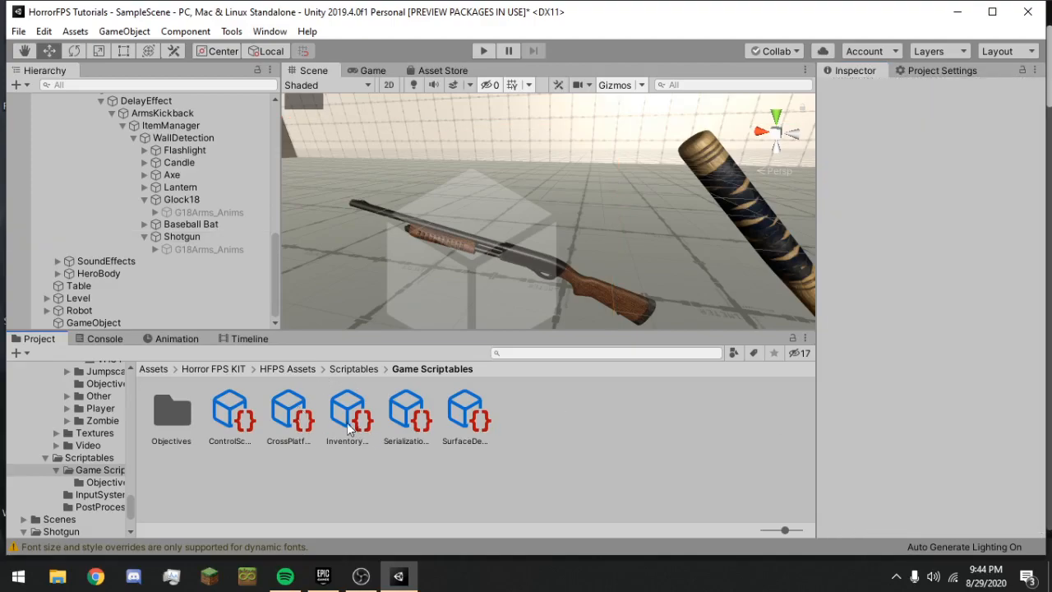
scroll(936, 280, "down", 20)
scroll(900, 309, "up", 8)
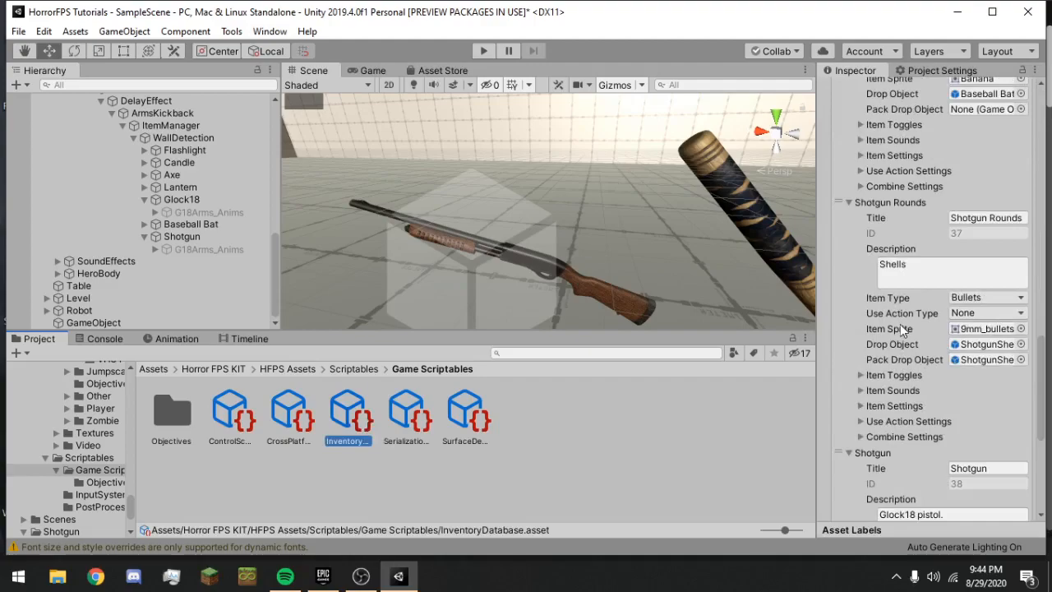
scroll(903, 320, "down", 10)
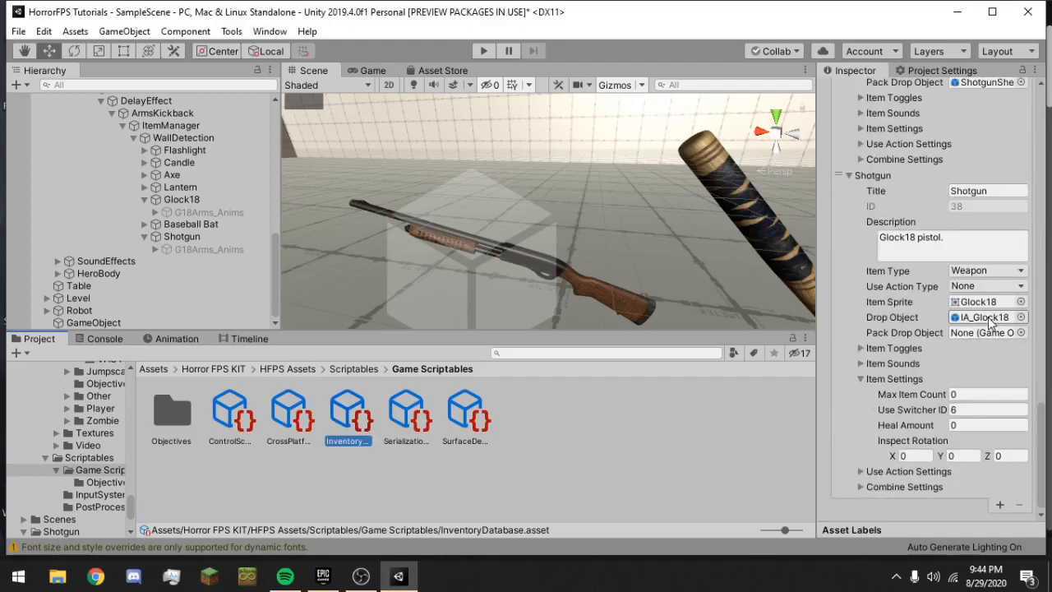
left_click(1021, 318)
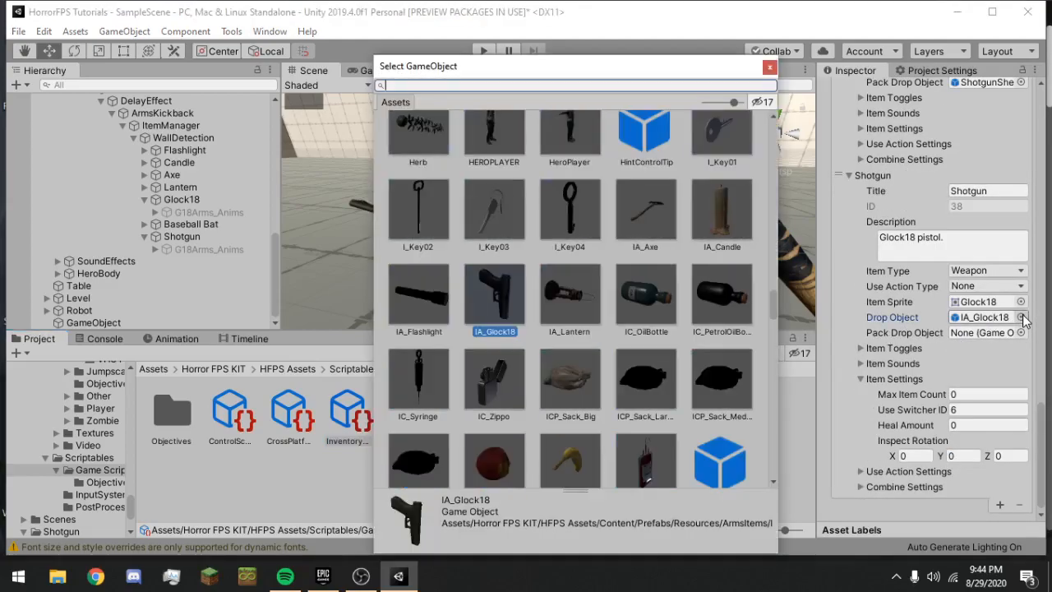
type("shot")
key("ctrl+a")
key("ctrl+s")
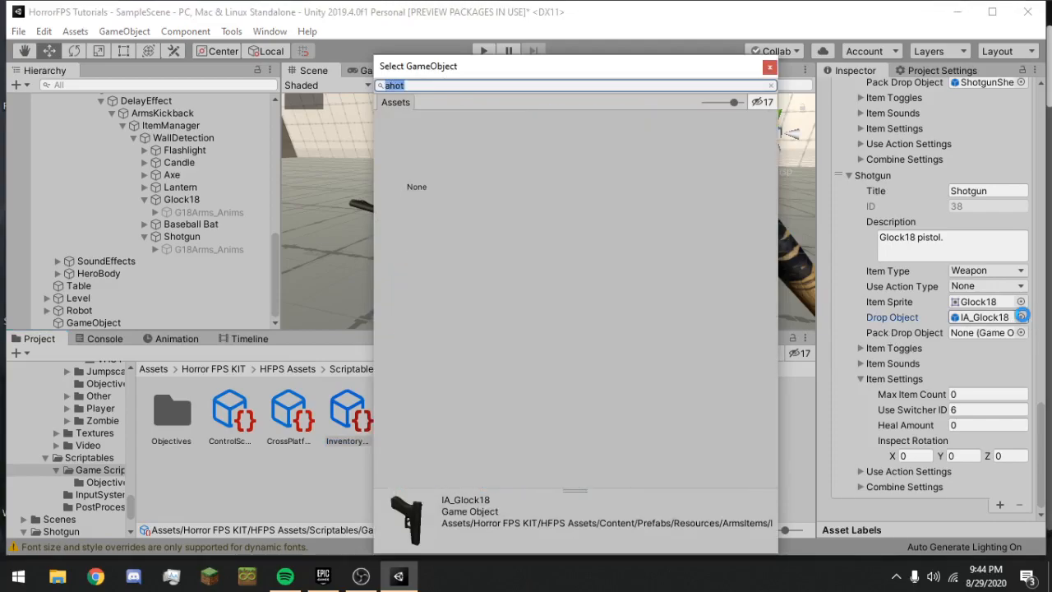
type("h")
key("BackSpace")
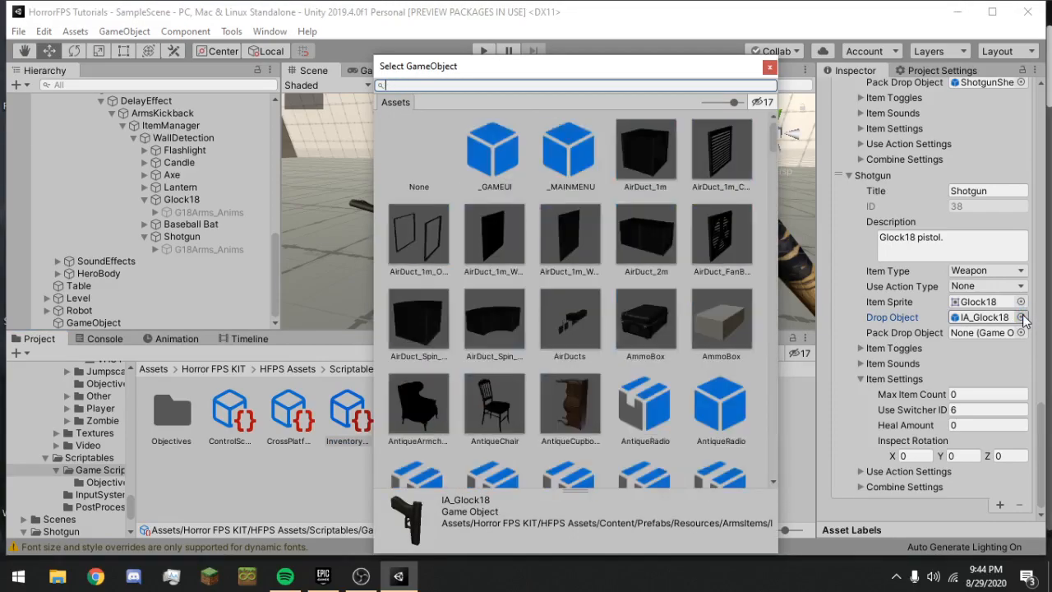
type("shot")
double_click(419, 244)
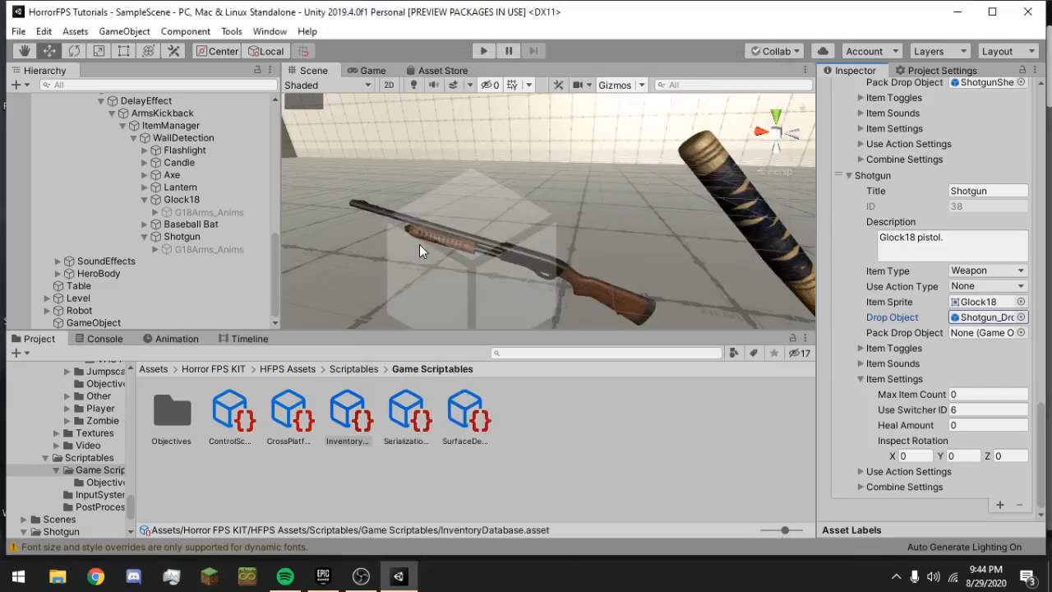
Set the Shotgun item's Item Sprite to Apple, keeping Use Action Type at None.
left_click(976, 286)
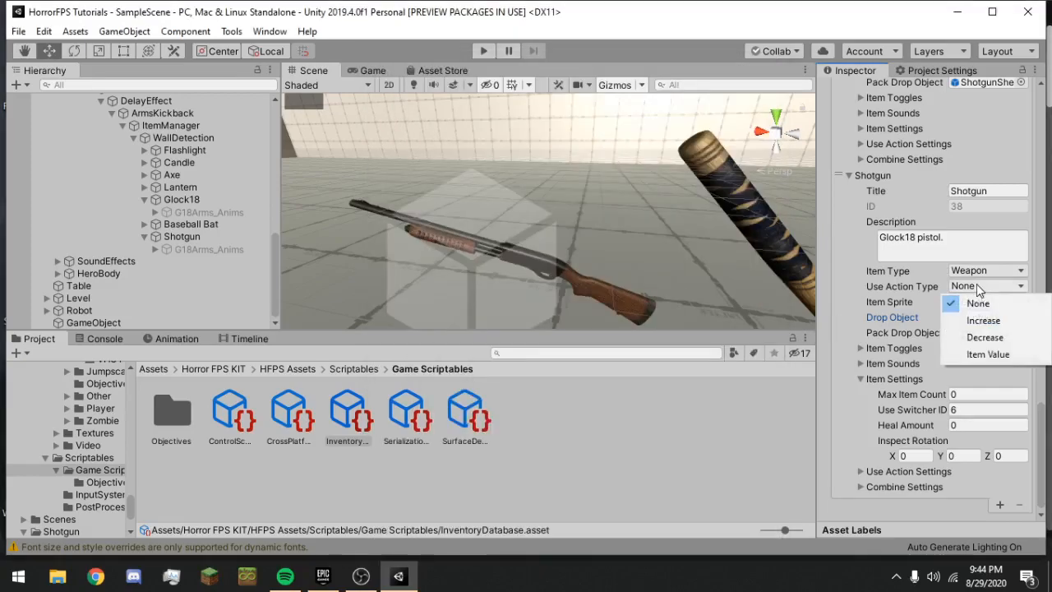
left_click(976, 283)
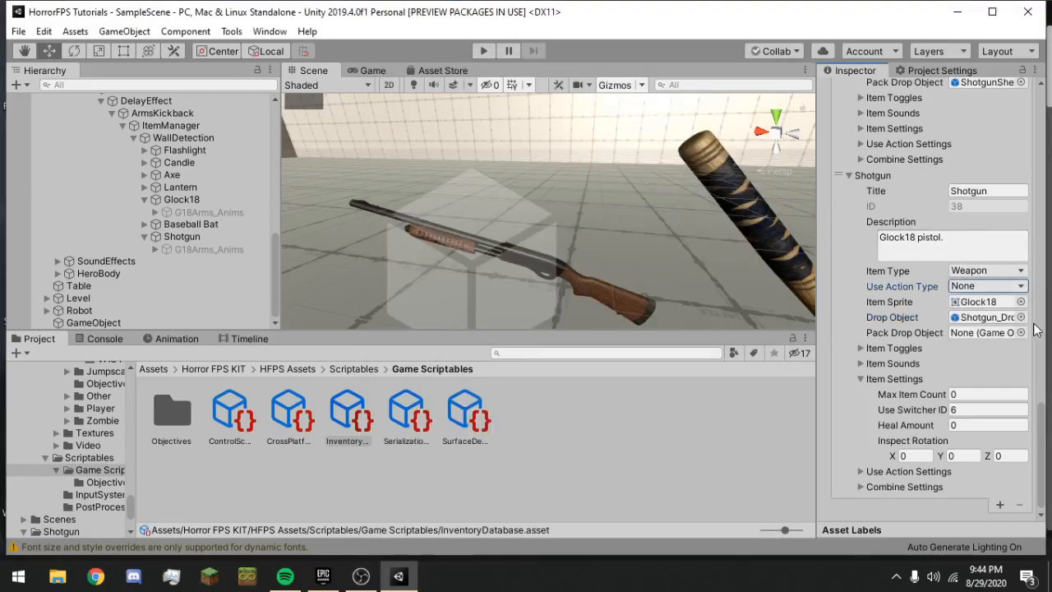
left_click(1021, 301)
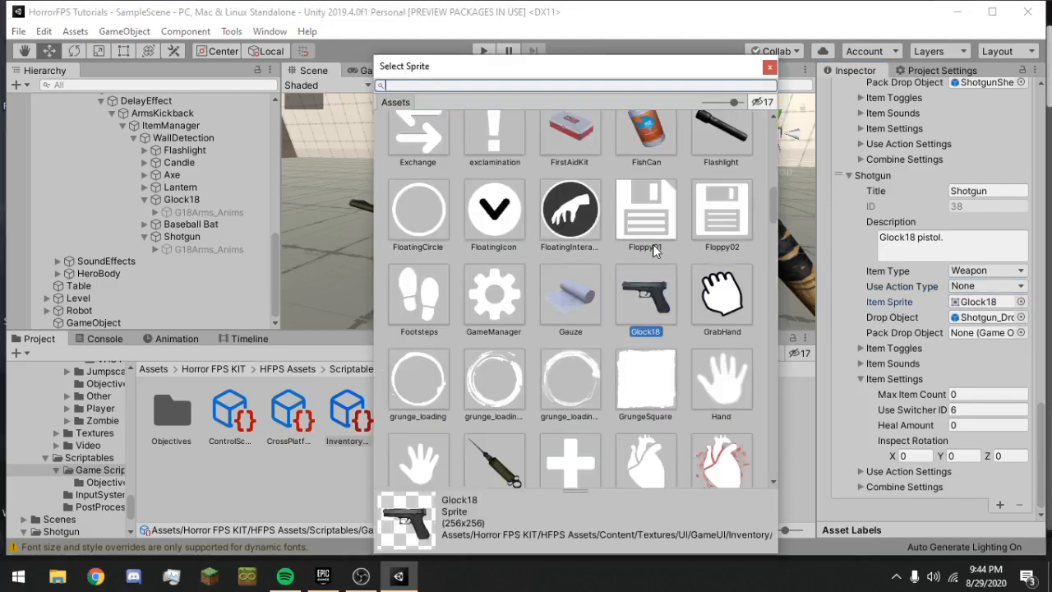
type("shot")
key("BackSpace")
key("BackSpace")
key("BackSpace")
key("BackSpace")
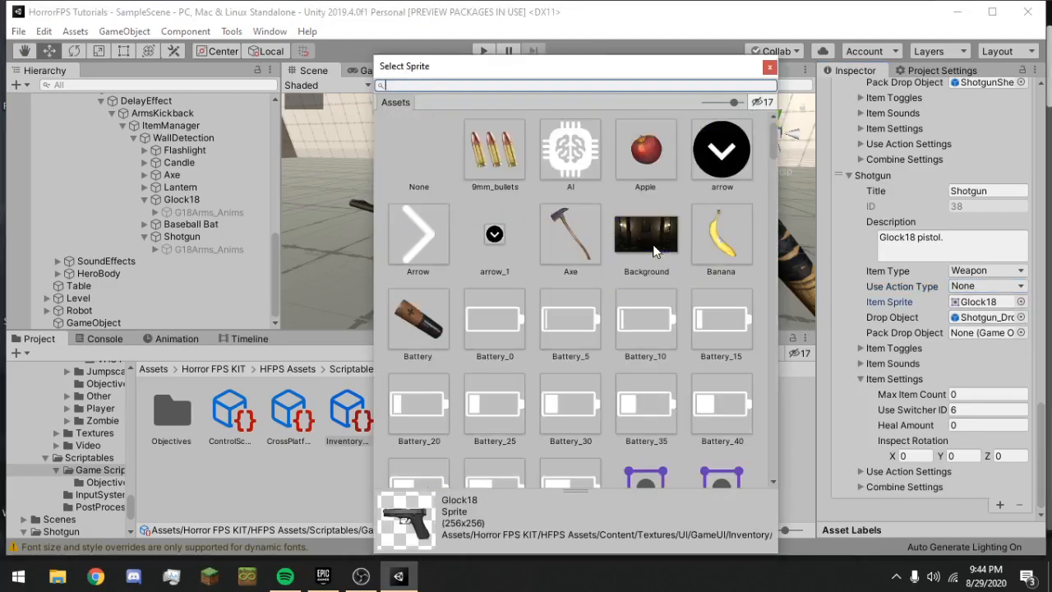
double_click(629, 153)
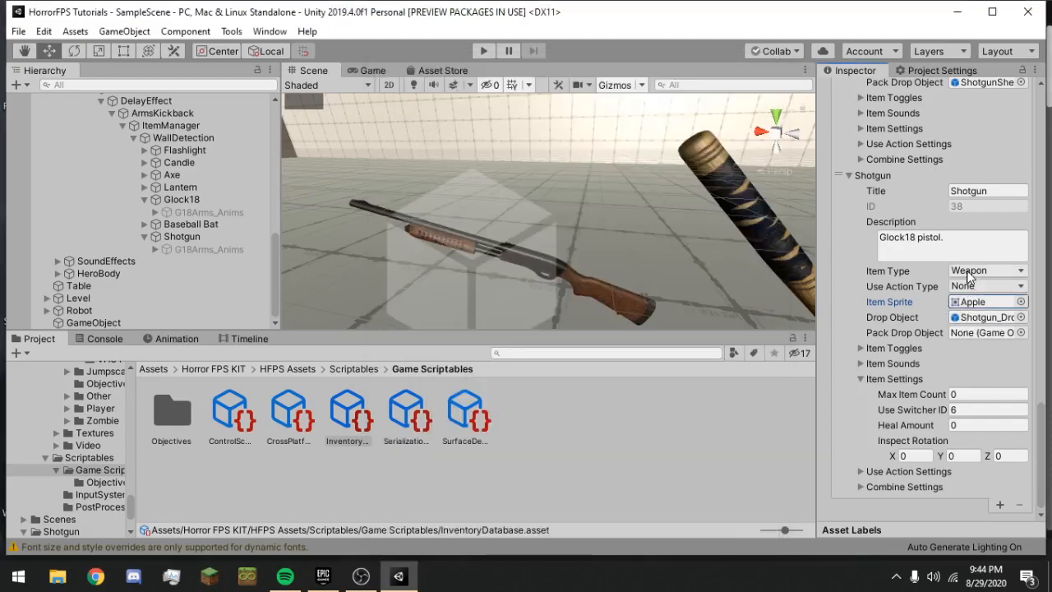
Examine the Shotgun item's Use Action Settings, Item Settings and Combine Settings in the inventory database.
left_click(937, 468)
scroll(941, 450, "down", 3)
left_click(911, 483)
scroll(910, 470, "down", 1)
left_click(910, 471)
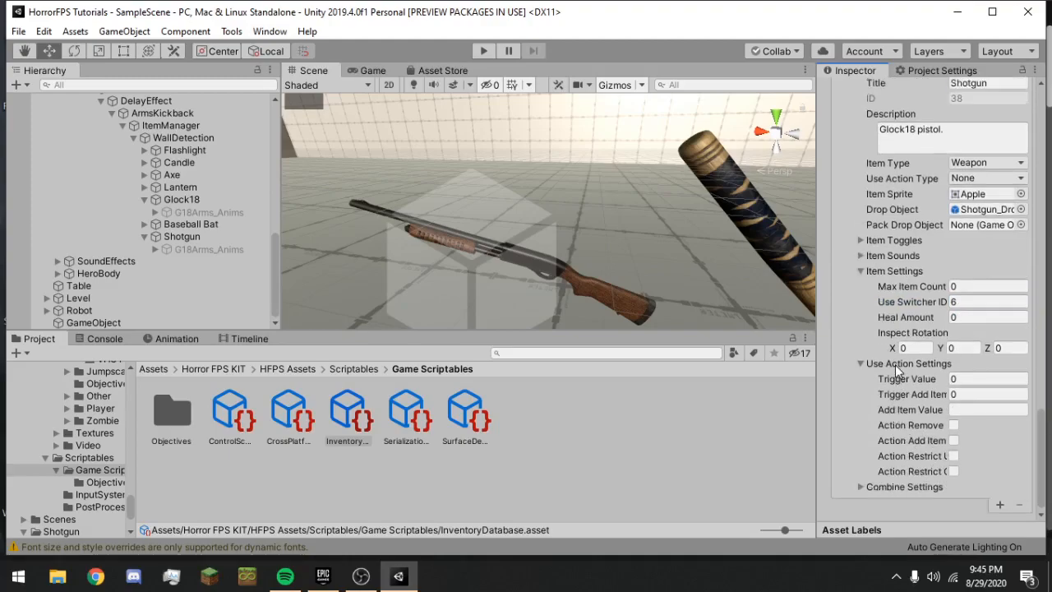
left_click(895, 365)
left_click(893, 383)
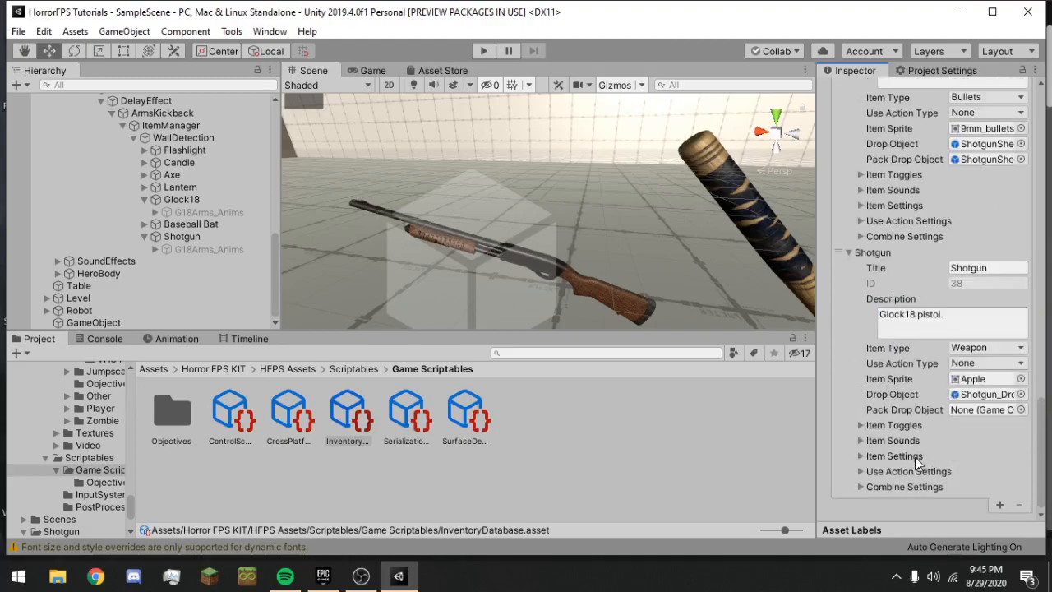
left_click(905, 487)
scroll(1001, 503, "down", 1)
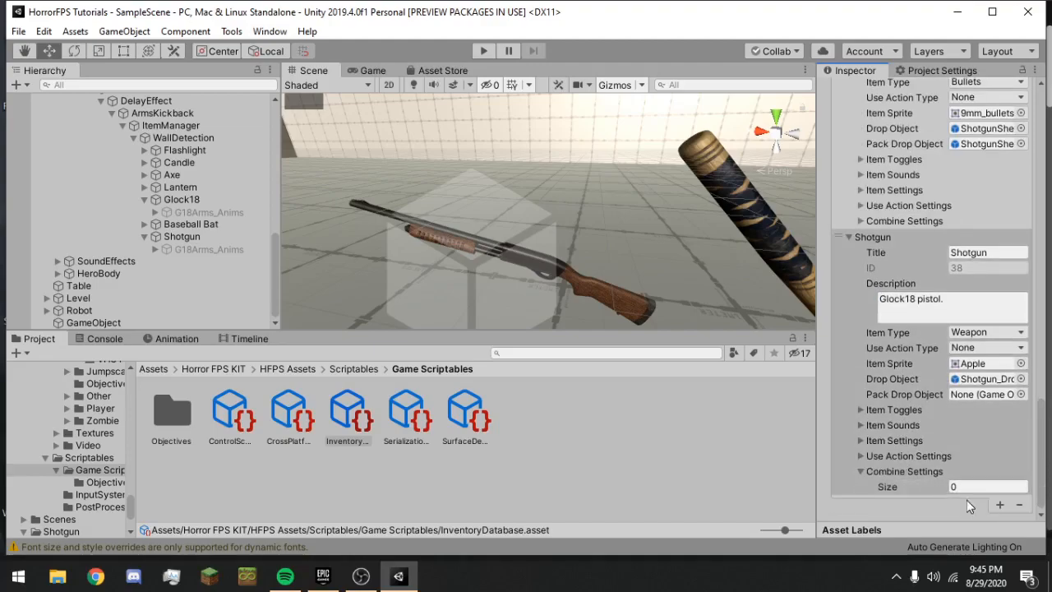
left_click(1000, 505)
scroll(890, 351, "down", 10)
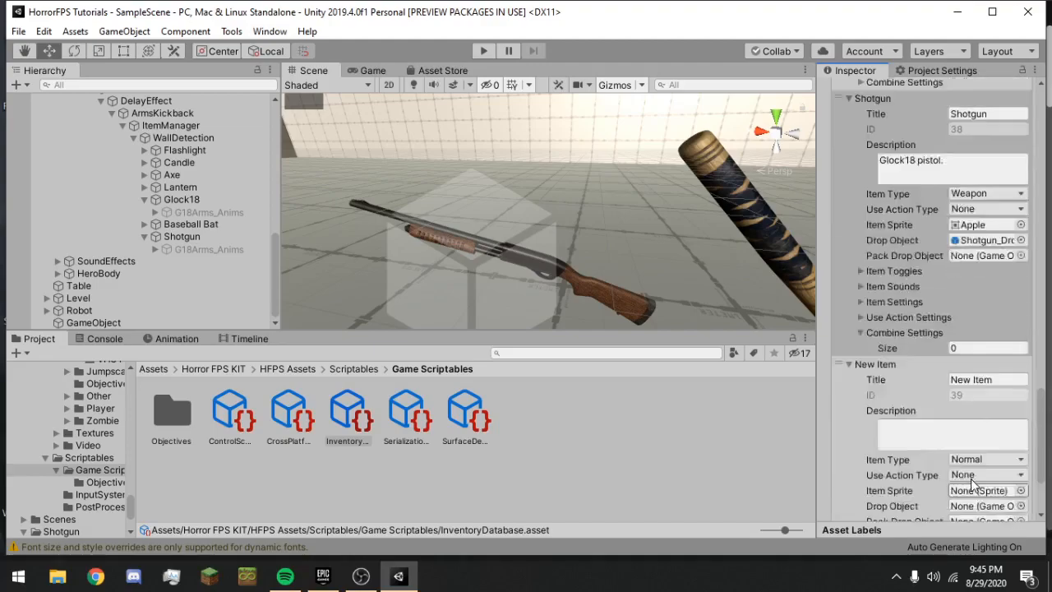
left_click(855, 251)
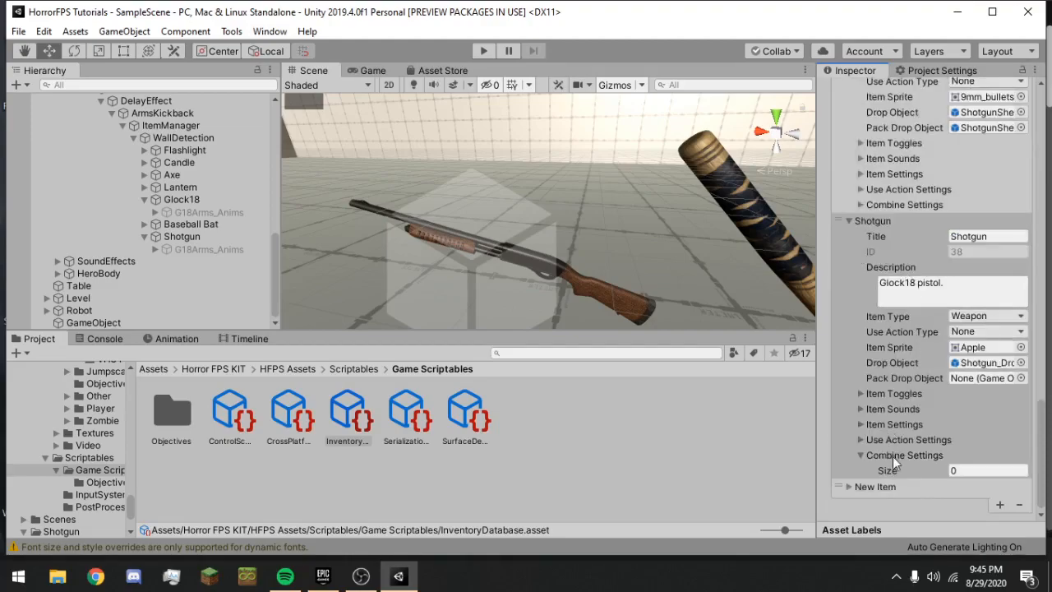
left_click(873, 485)
scroll(947, 474, "down", 9)
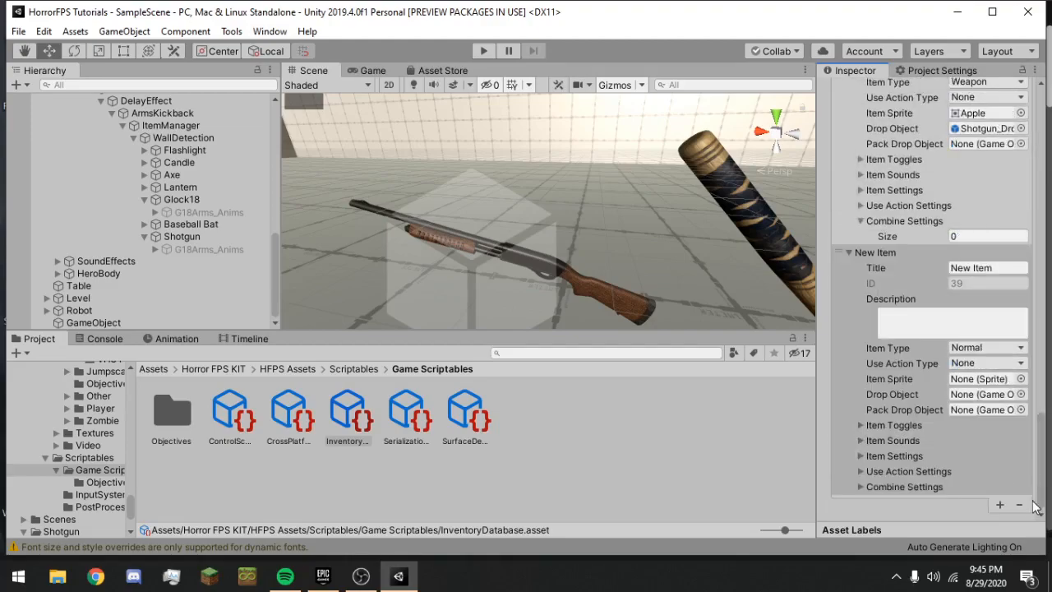
left_click(1019, 505)
Try a Combine Settings size of 1 for the Shotgun item, look at Element 0's fields, and reset the size to 0.
left_click(967, 486)
type("1")
key("Return")
left_click(876, 503)
scroll(898, 477, "down", 2)
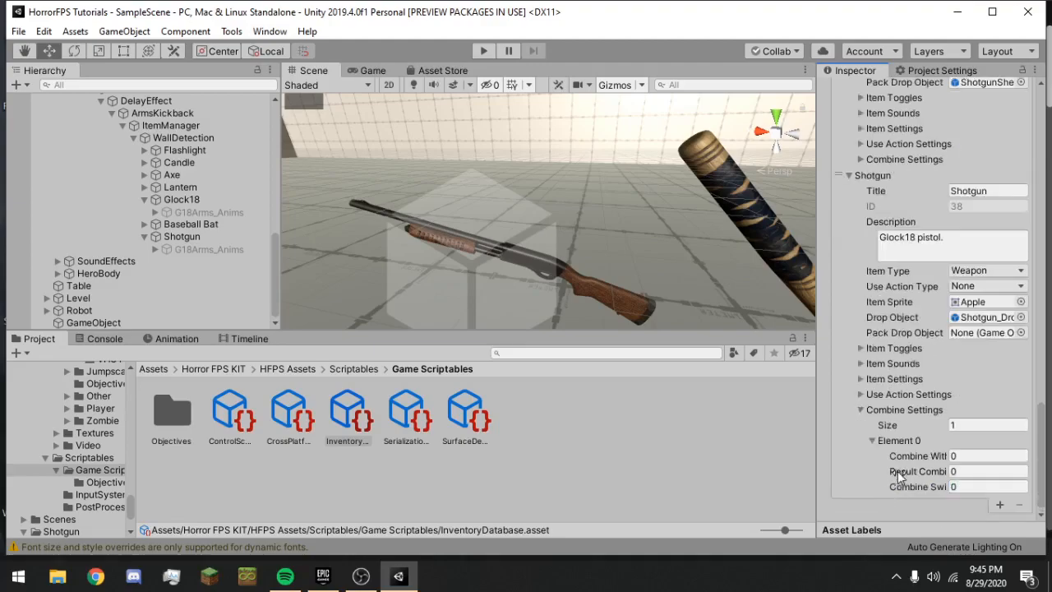
left_click(969, 422)
type("0")
key("Return")
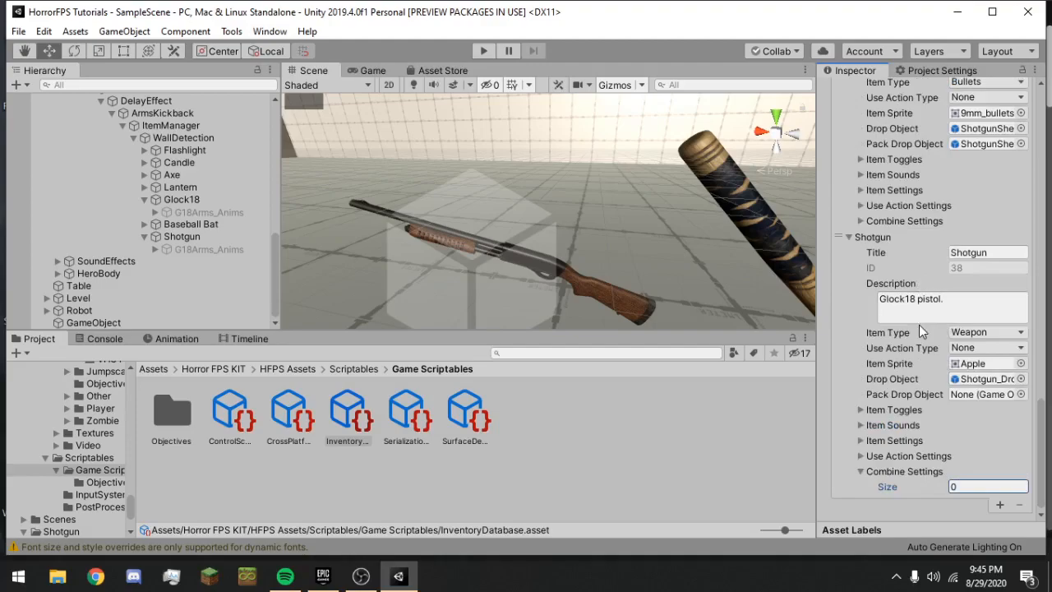
Examine the Shotgun item's Item Toggles in the inventory database.
left_click(864, 409)
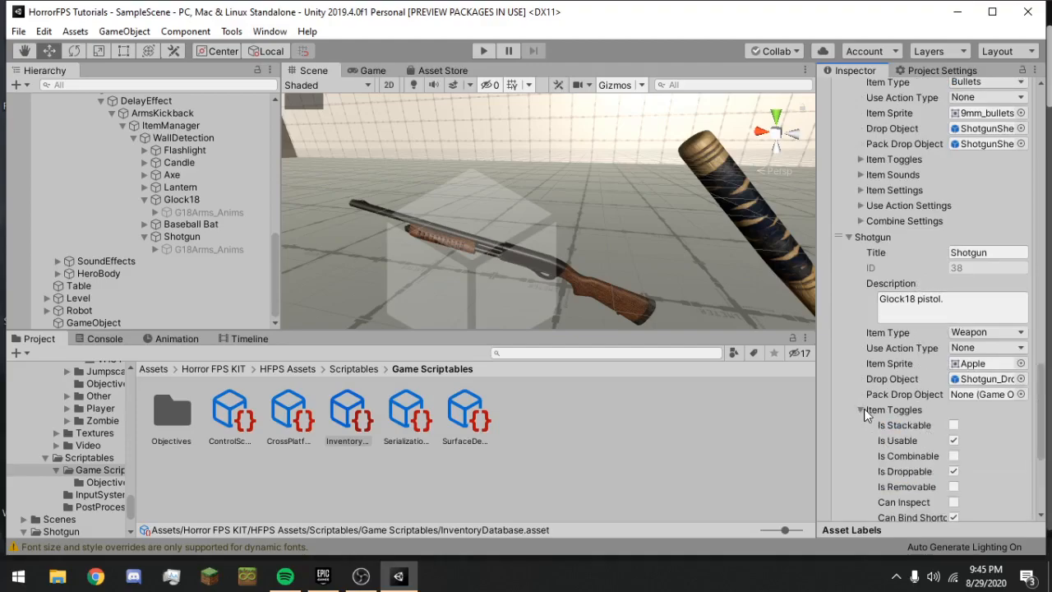
scroll(911, 423, "down", 4)
scroll(911, 420, "down", 1)
Examine the Flashlight item's Item Settings, including its Use Switcher ID, and collapse the Flashlight entry.
scroll(908, 390, "up", 20)
scroll(899, 358, "down", 6)
scroll(898, 360, "up", 6)
scroll(899, 360, "down", 3)
scroll(898, 354, "up", 8)
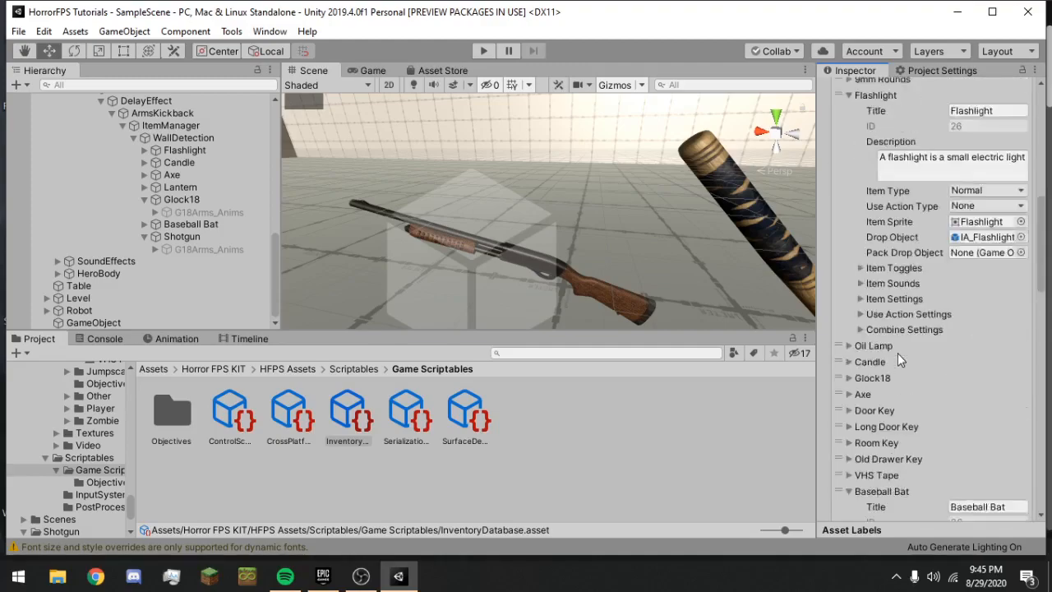
scroll(898, 353, "down", 3)
scroll(896, 343, "down", 4)
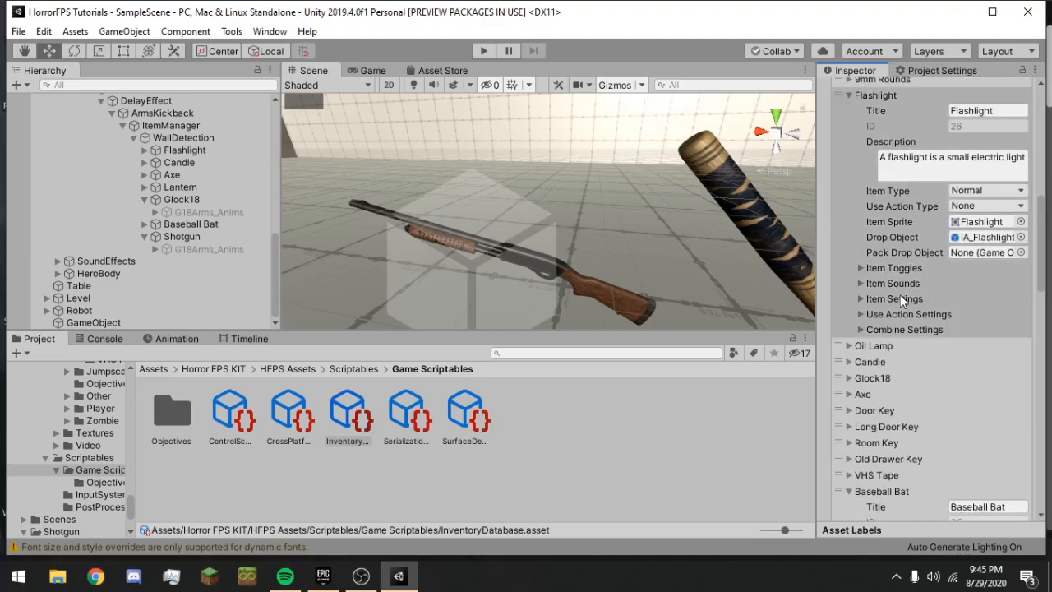
left_click(900, 298)
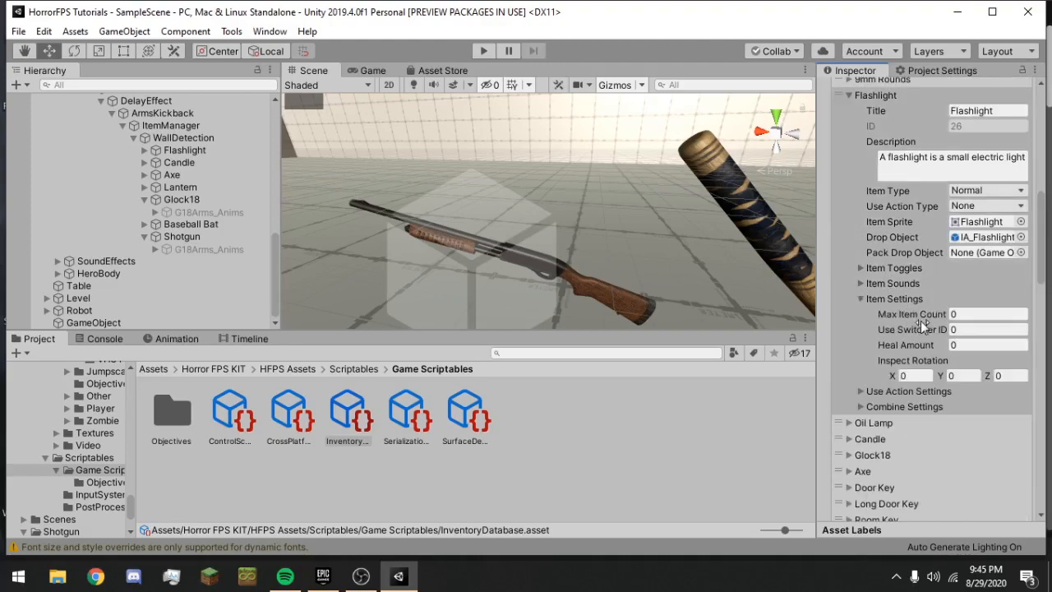
scroll(923, 324, "up", 4)
left_click(869, 234)
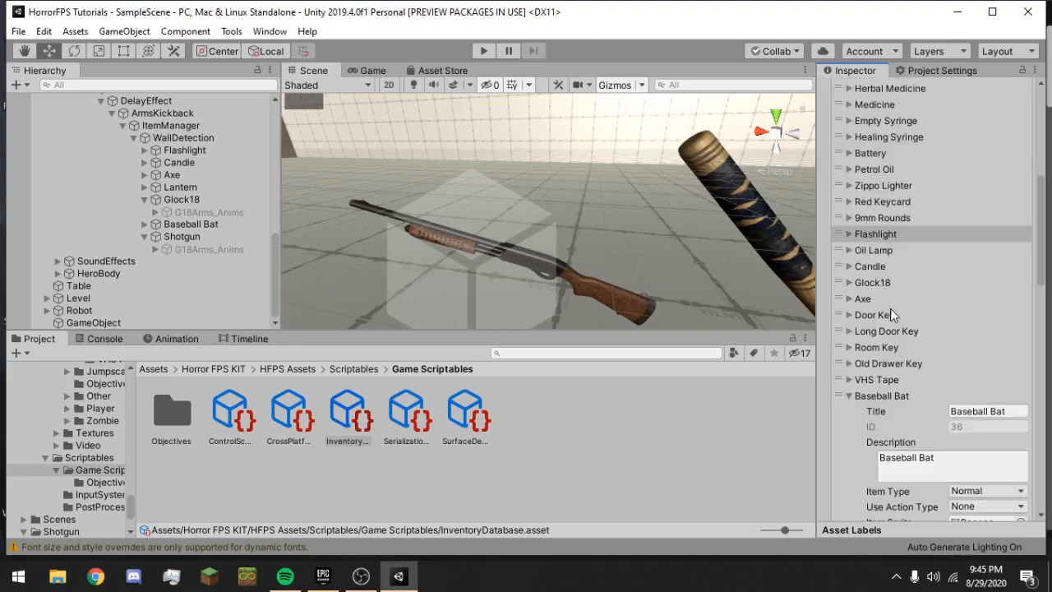
Check the Shotgun Rounds item's Item Settings and look back over the Shotgun and other database entries.
scroll(892, 312, "down", 10)
scroll(887, 446, "down", 5)
left_click(879, 359)
scroll(883, 357, "down", 4)
scroll(887, 355, "up", 8)
left_click(895, 391)
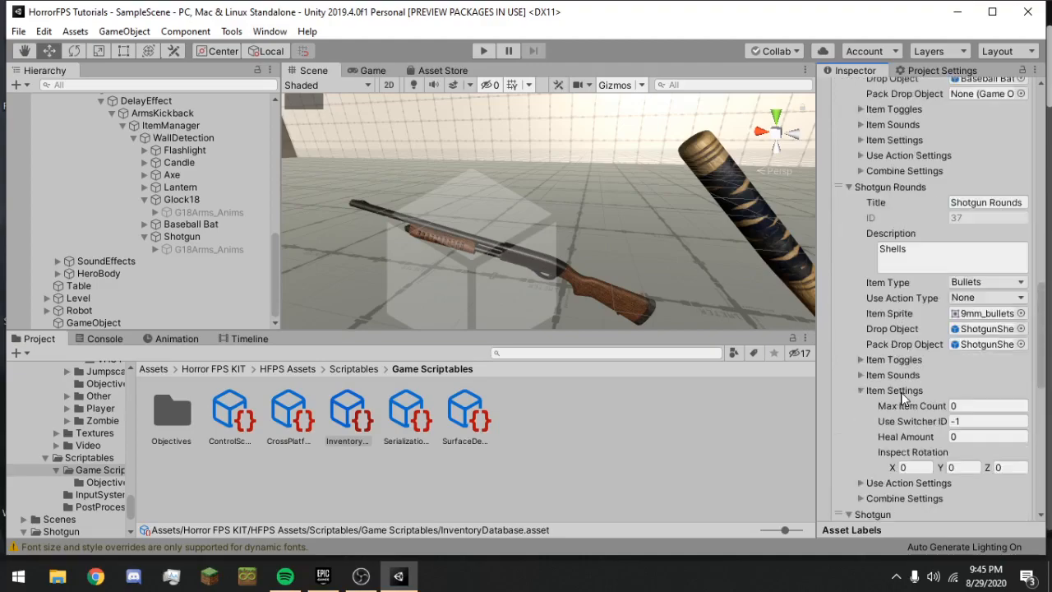
left_click(902, 392)
scroll(902, 345, "down", 7)
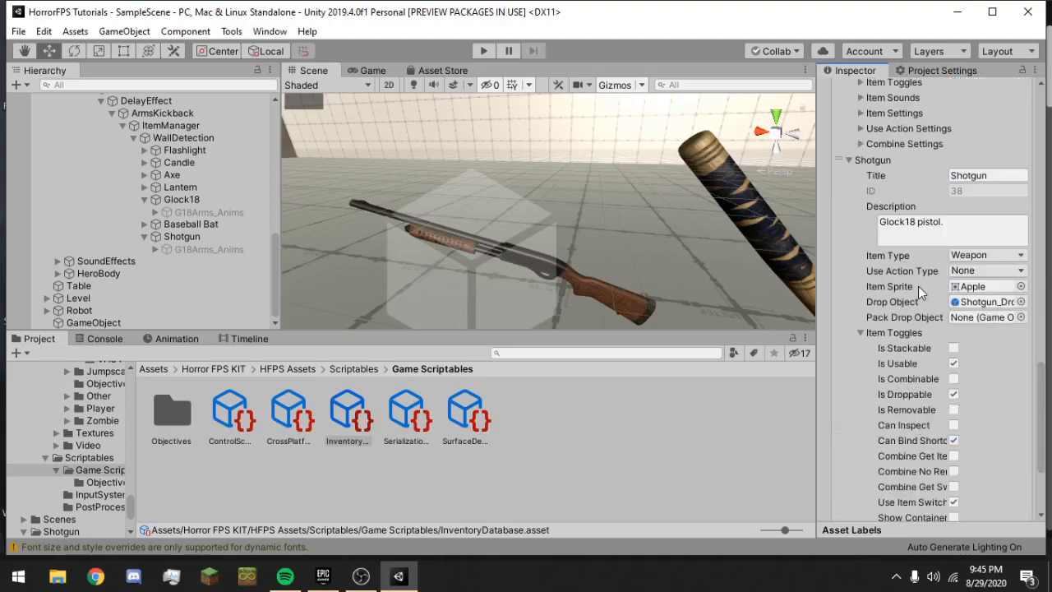
scroll(919, 321, "up", 15)
scroll(921, 321, "down", 8)
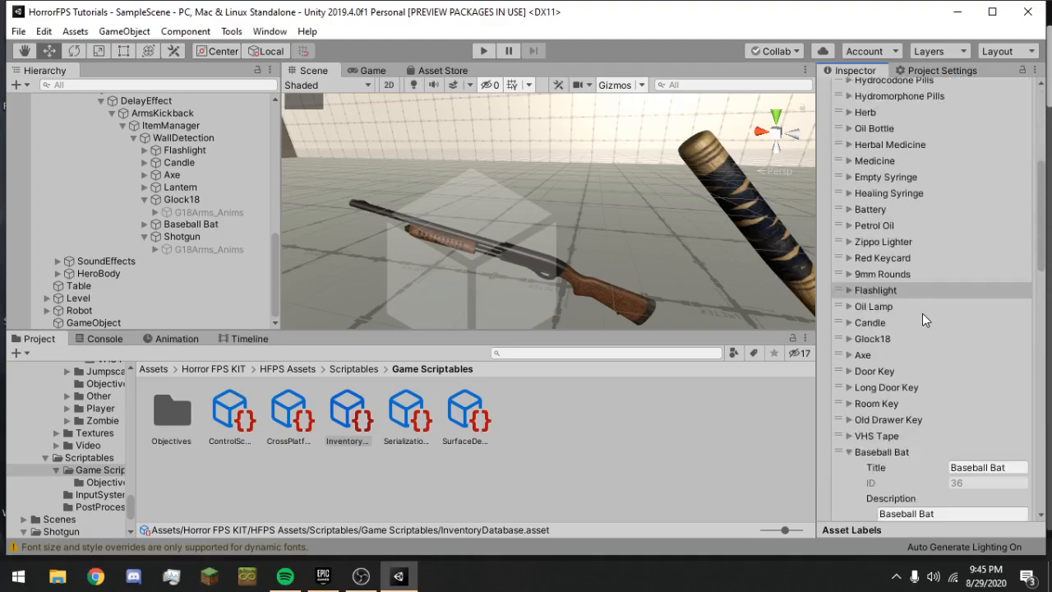
left_click(361, 576)
left_click(1040, 460)
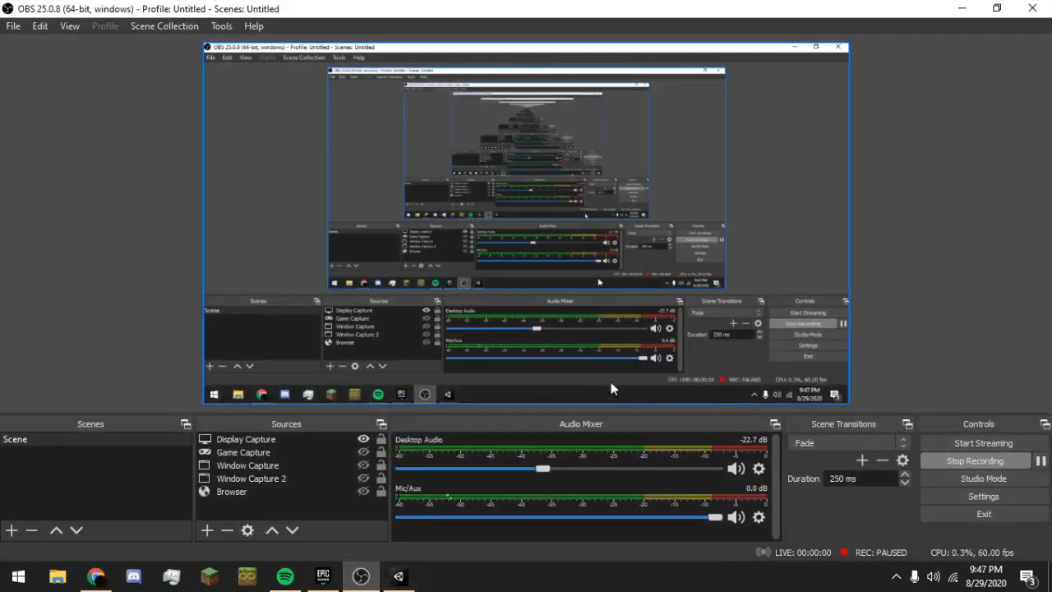
left_click(399, 576)
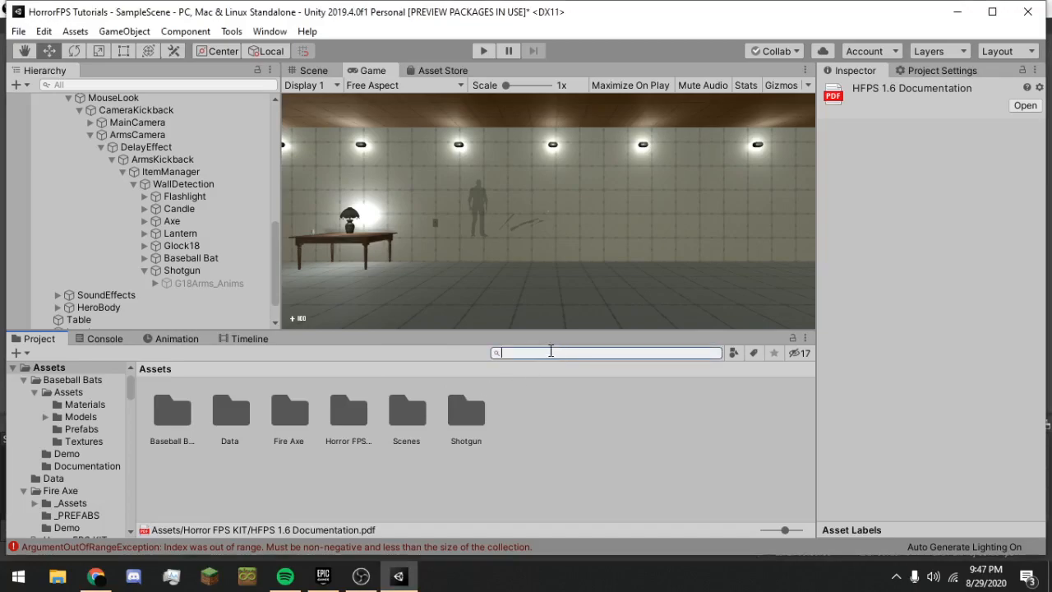
Search the project assets for "item swit" and inspect where the ItemSwitcher folder is located.
type("swit")
left_click(232, 437)
left_click(198, 423)
double_click(176, 421)
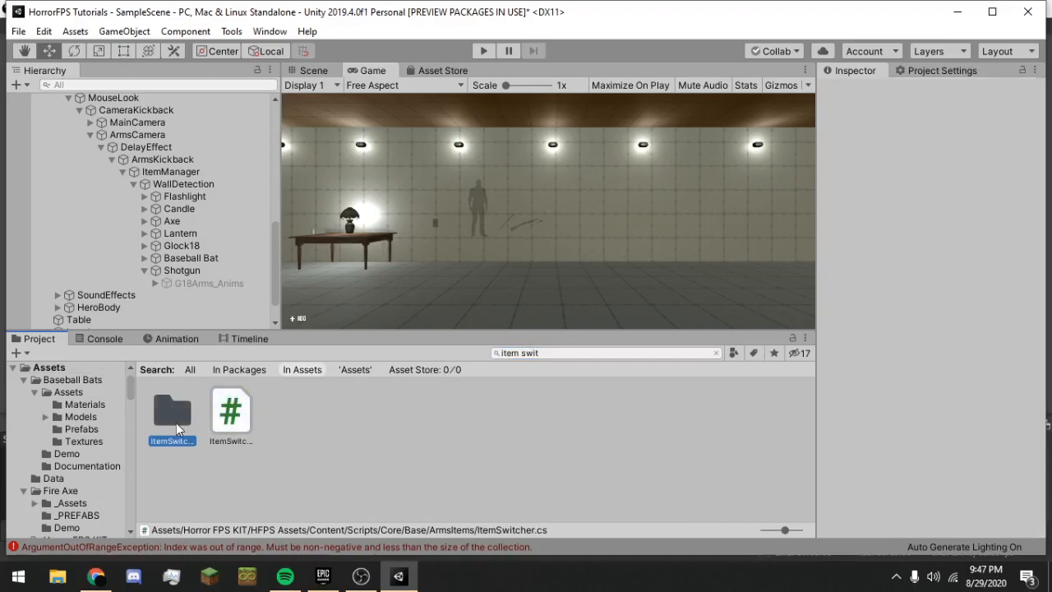
left_click(567, 371)
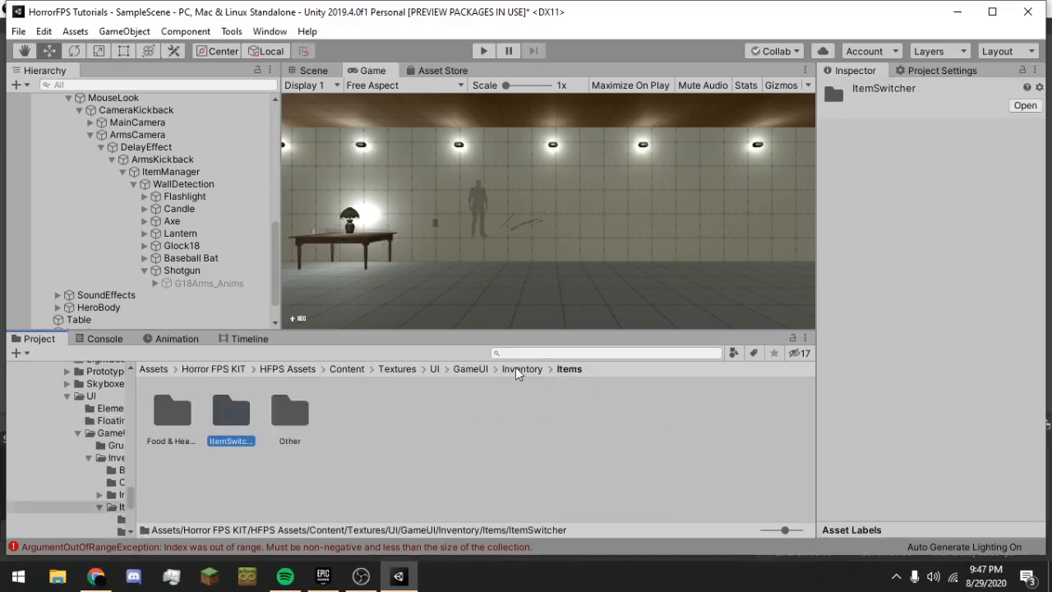
left_click(522, 370)
Search the project assets for "inve", select the InventoryDatabase asset, and clear the search.
left_click(548, 354)
type("invet")
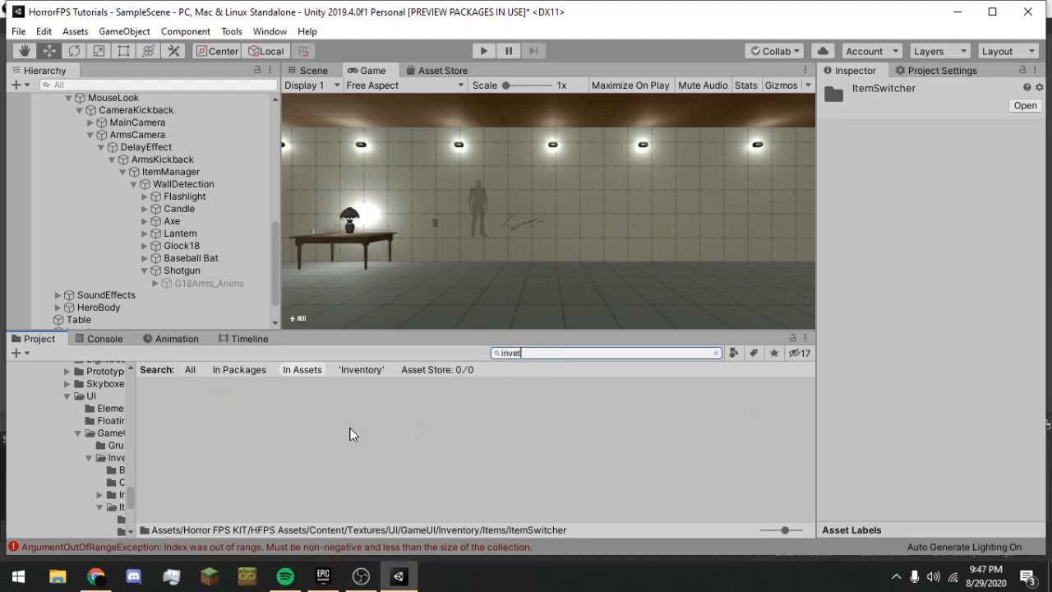
left_click(288, 482)
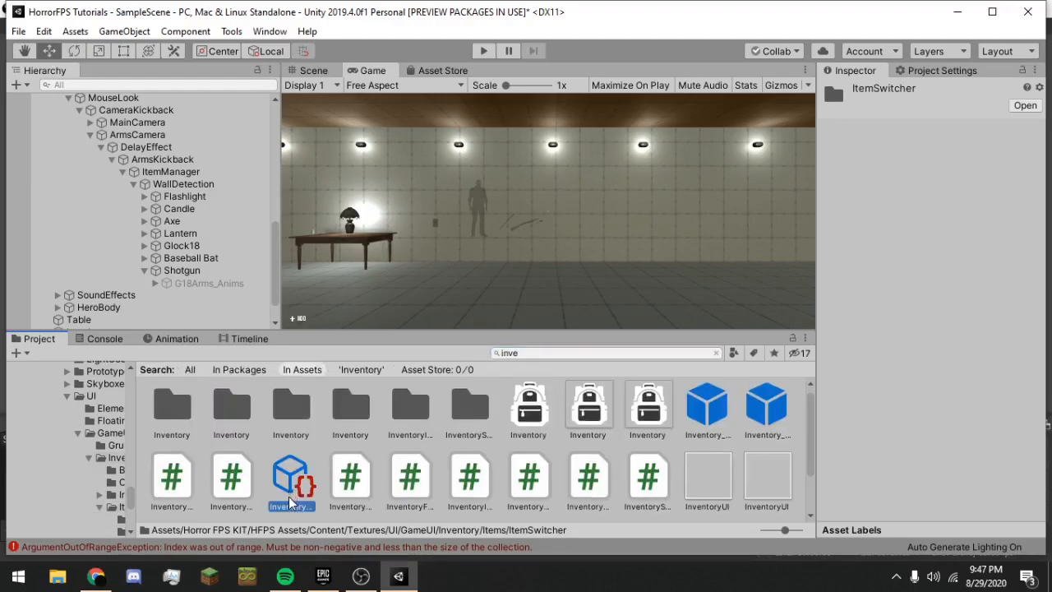
left_click(715, 352)
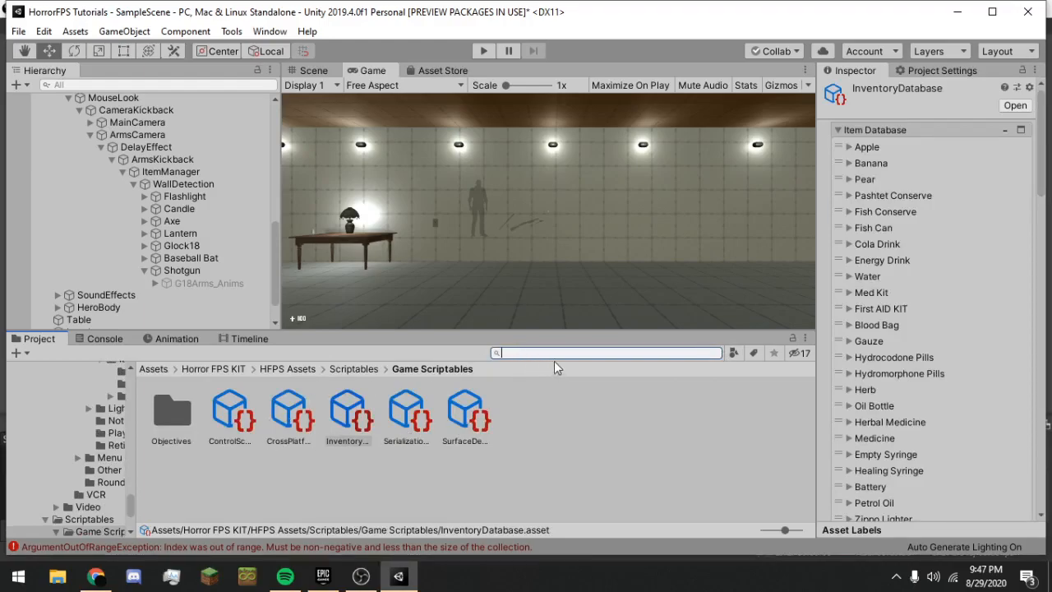
Search the project assets for "item man" and for "manager", and clear the search.
type("item man")
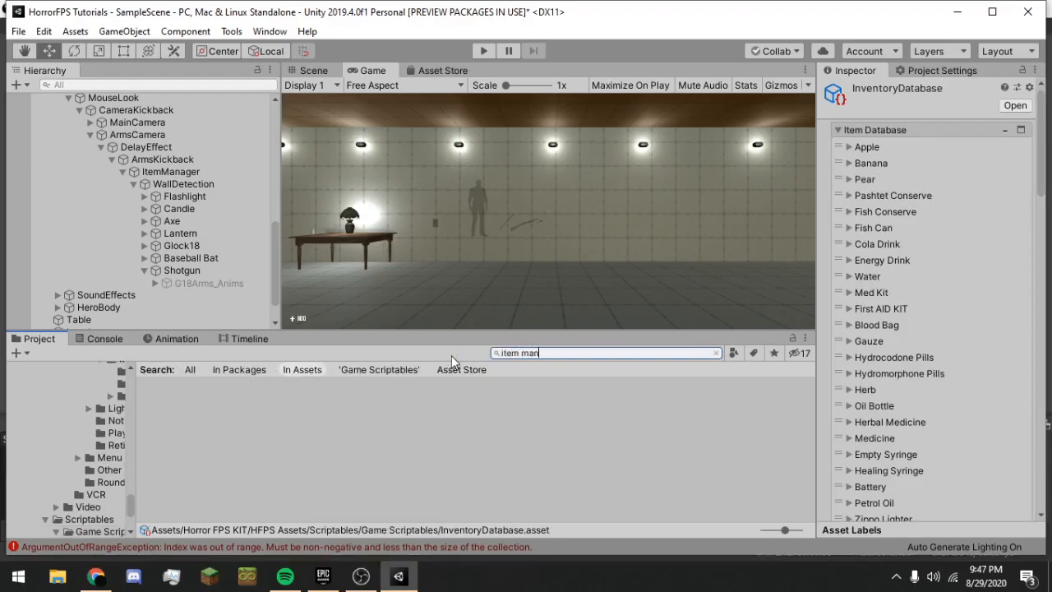
key("ctrl+a")
type("manager")
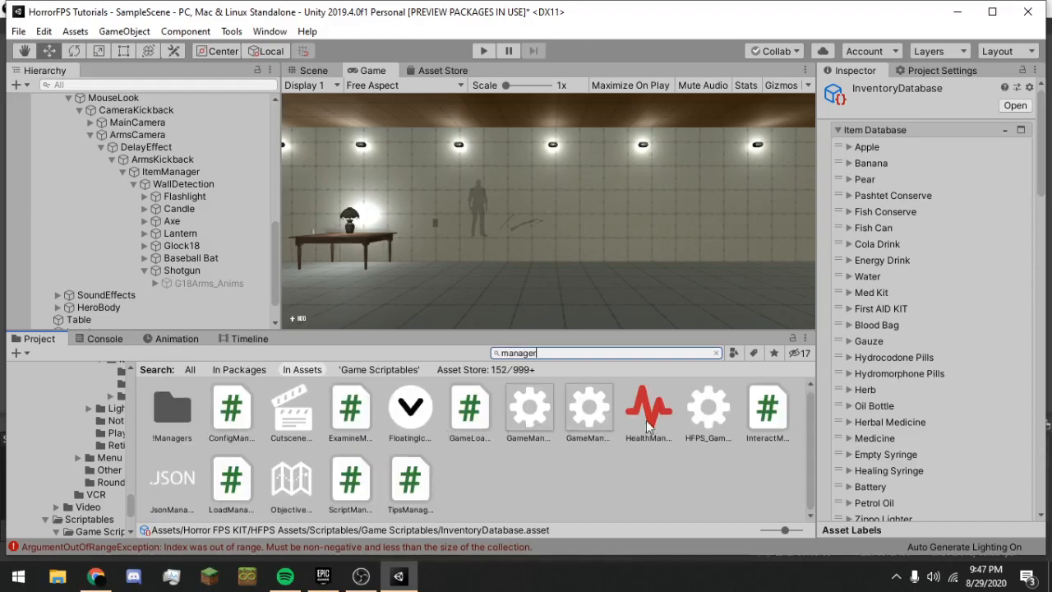
left_click(718, 354)
scroll(192, 265, "up", 1)
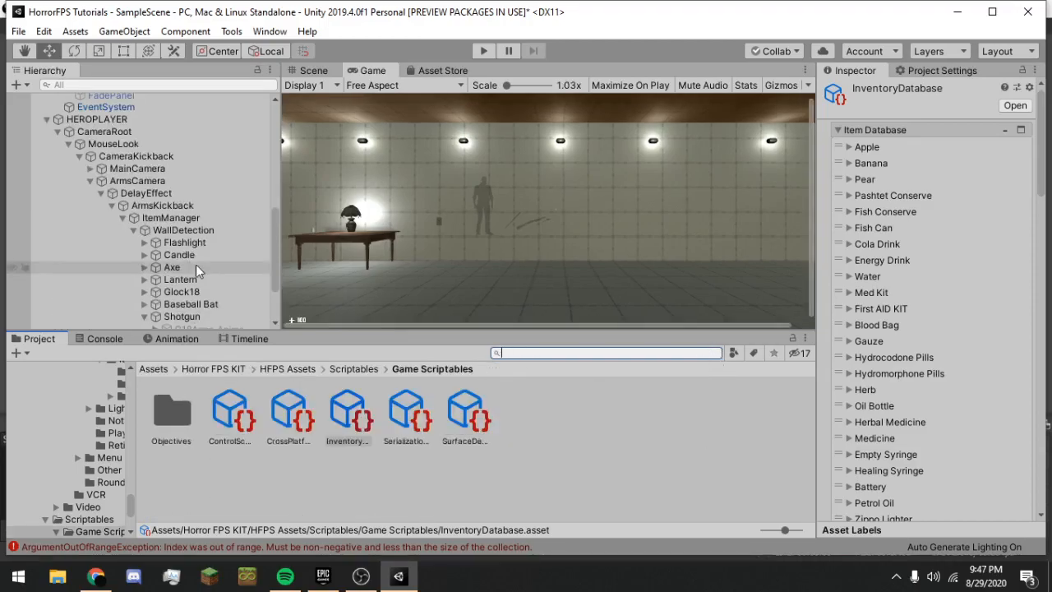
Look through the HEROPLAYER object's components, including the Player Controller and Footsteps Controller, for the item switching settings.
left_click(100, 121)
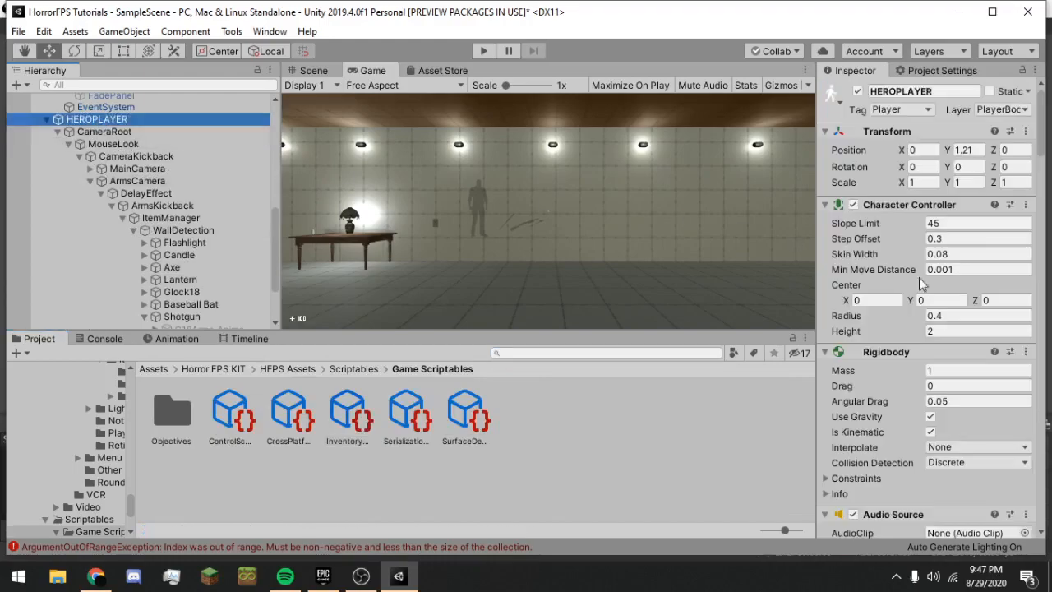
scroll(904, 279, "down", 15)
scroll(936, 292, "down", 20)
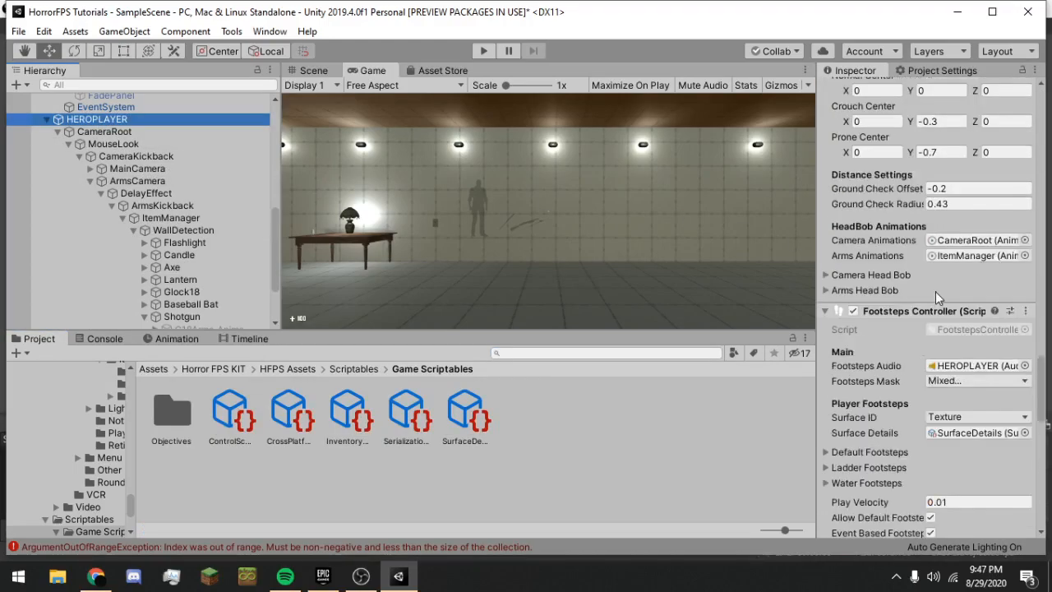
scroll(938, 292, "up", 10)
scroll(937, 294, "up", 4)
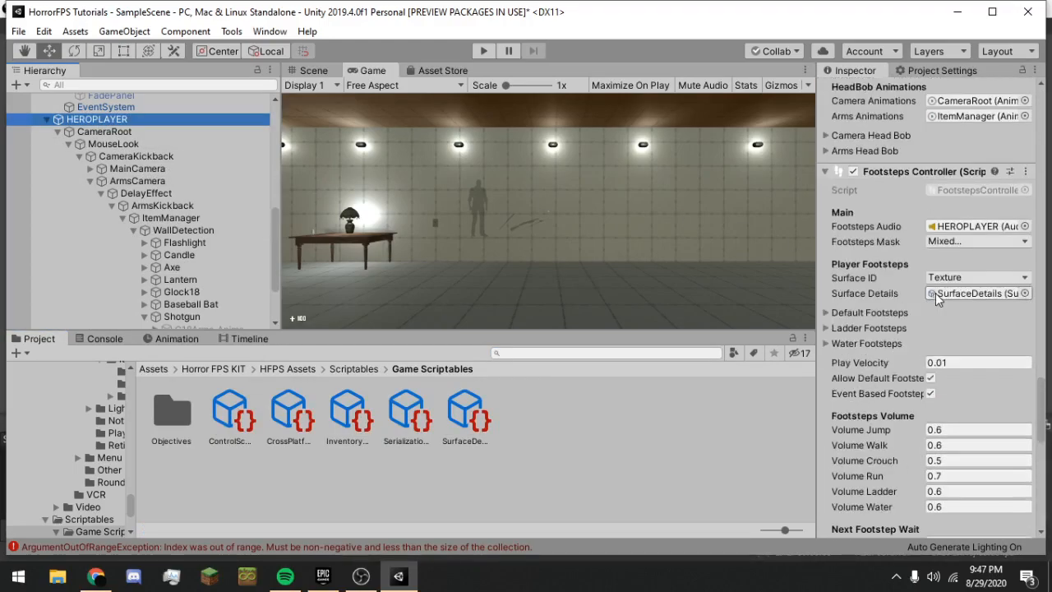
scroll(935, 292, "up", 20)
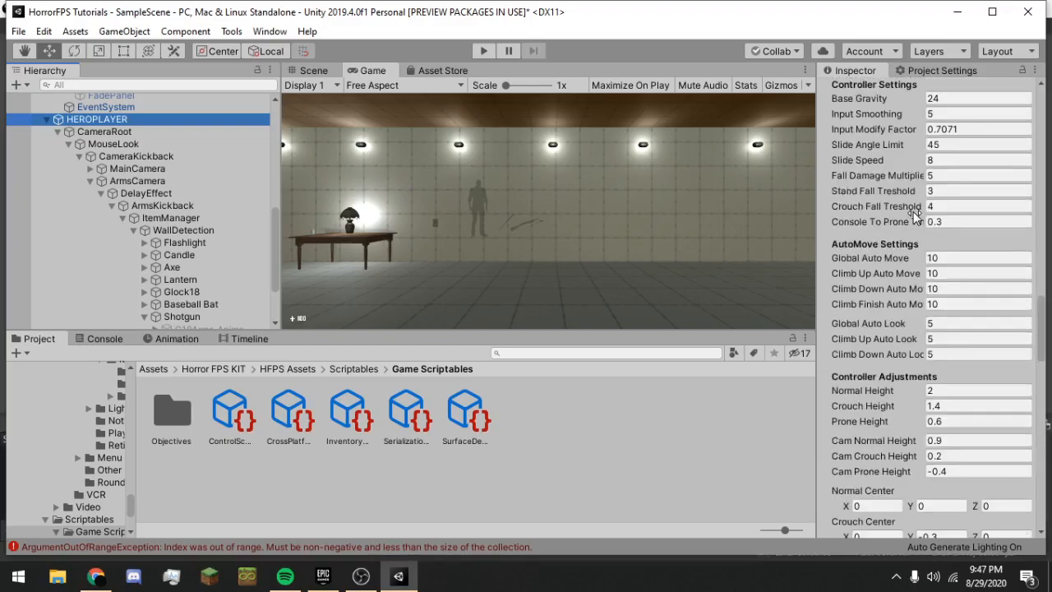
scroll(913, 212, "up", 8)
scroll(907, 251, "down", 8)
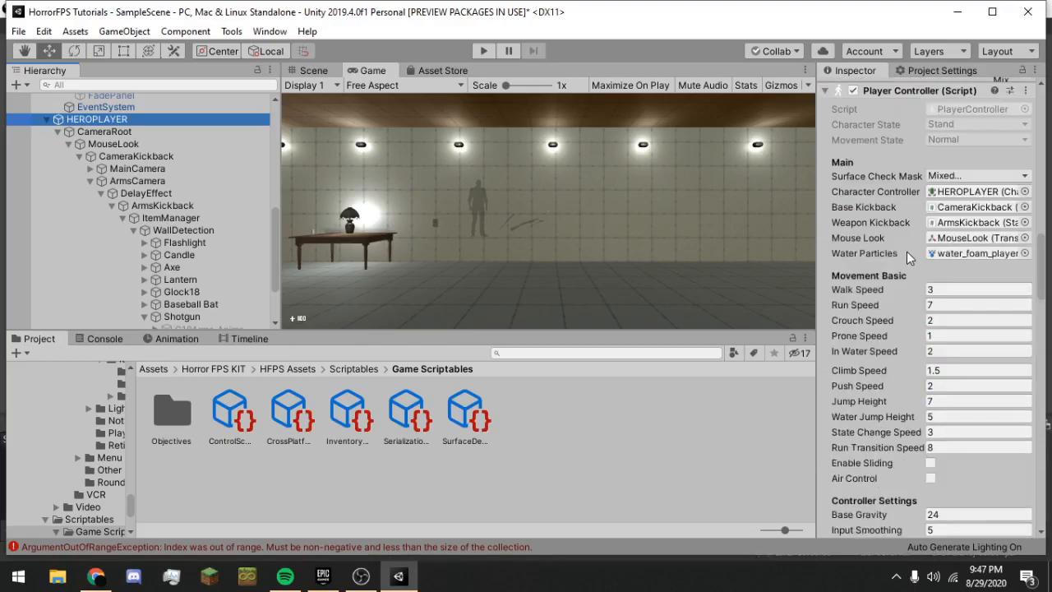
scroll(906, 252, "down", 15)
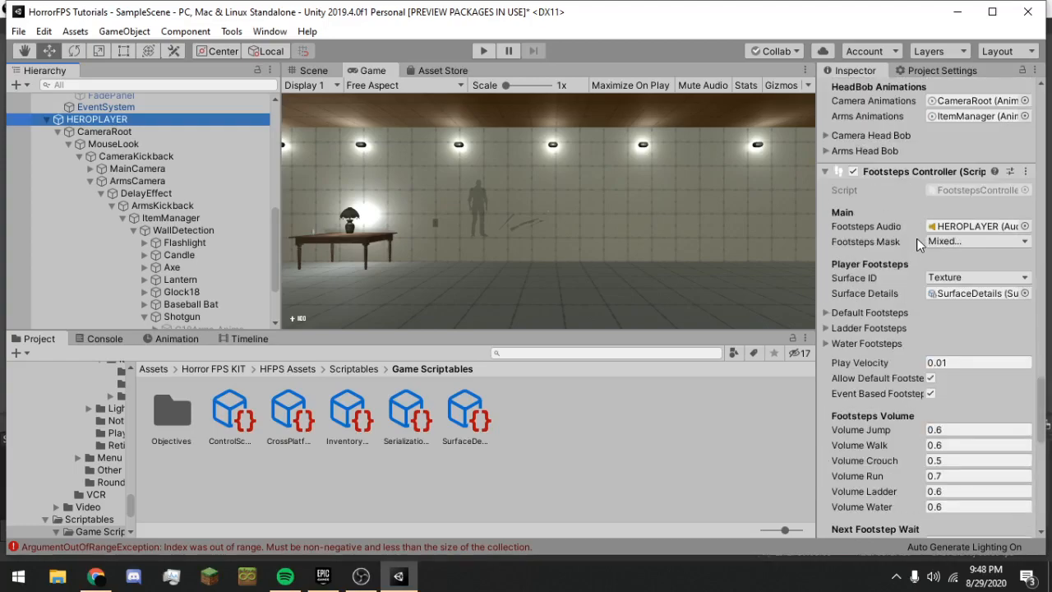
left_click(910, 170)
scroll(910, 189, "up", 20)
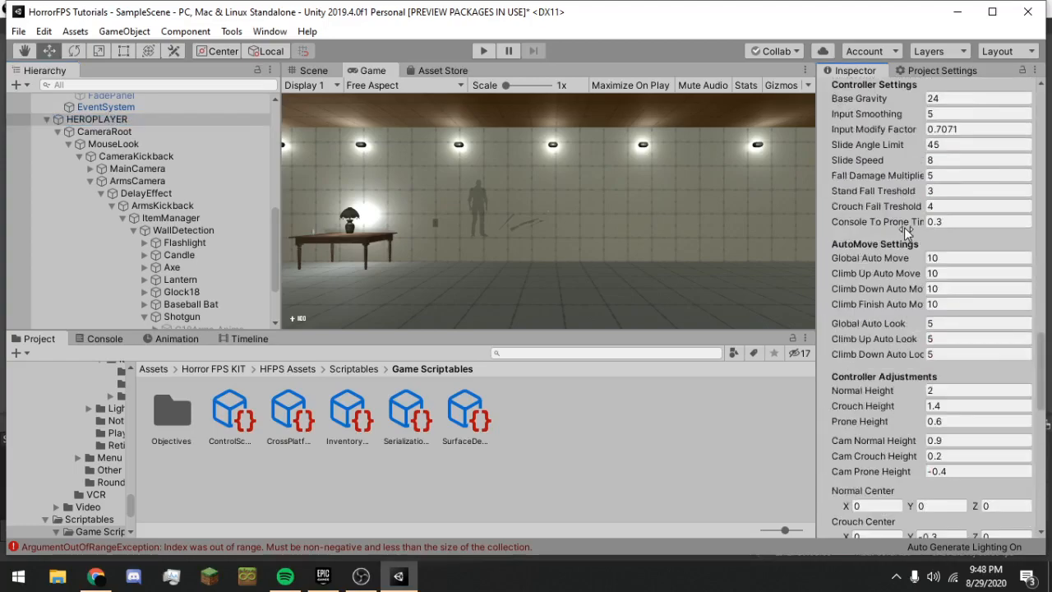
scroll(910, 261, "up", 10)
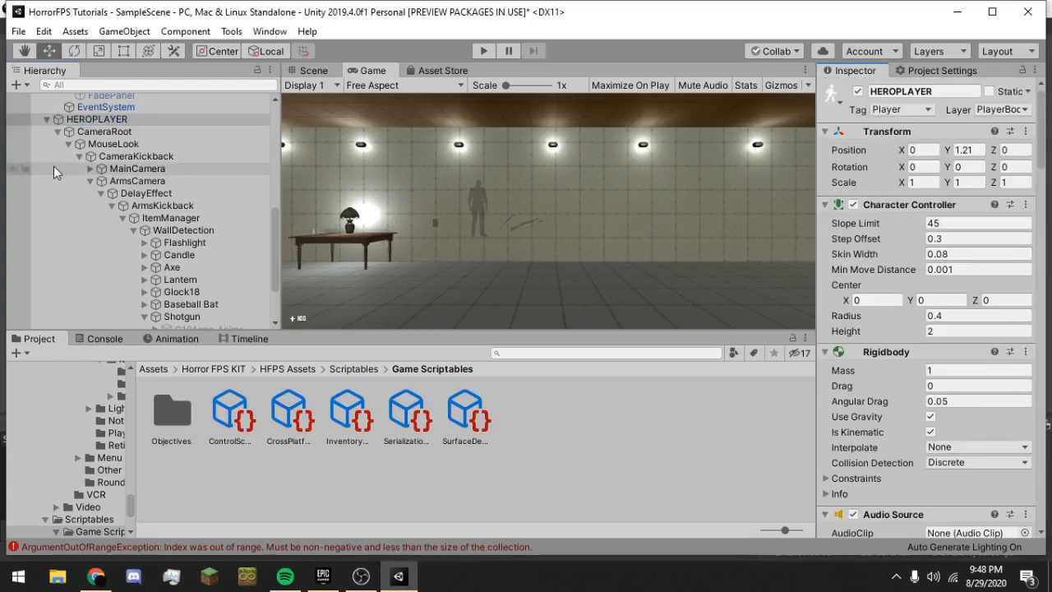
On the ItemManager object, set the size of the Item Switcher's Item List to 7.
left_click(161, 206)
left_click(182, 230)
left_click(173, 218)
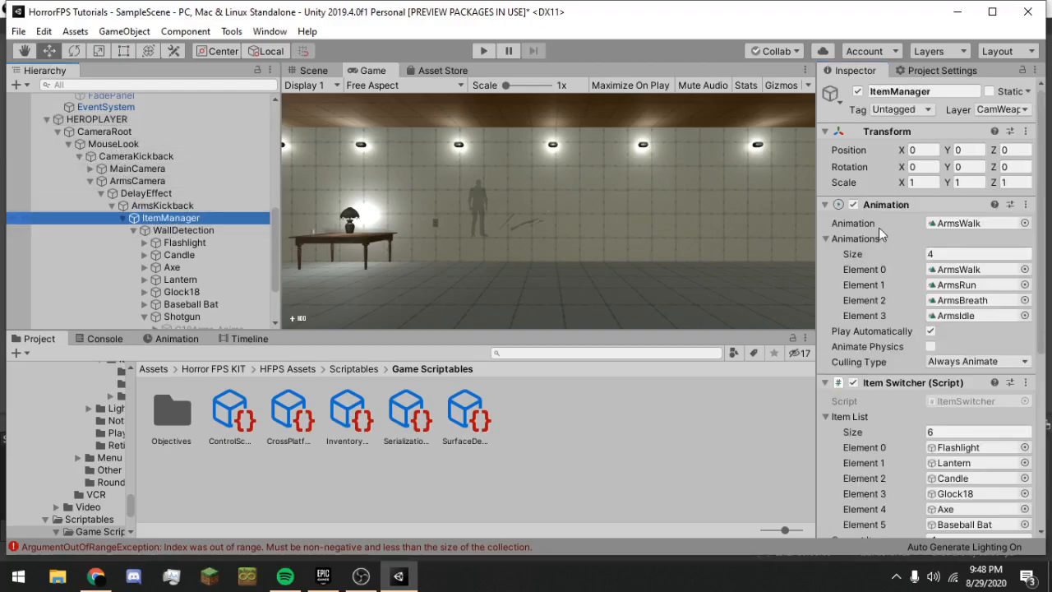
scroll(931, 239, "down", 3)
left_click(949, 295)
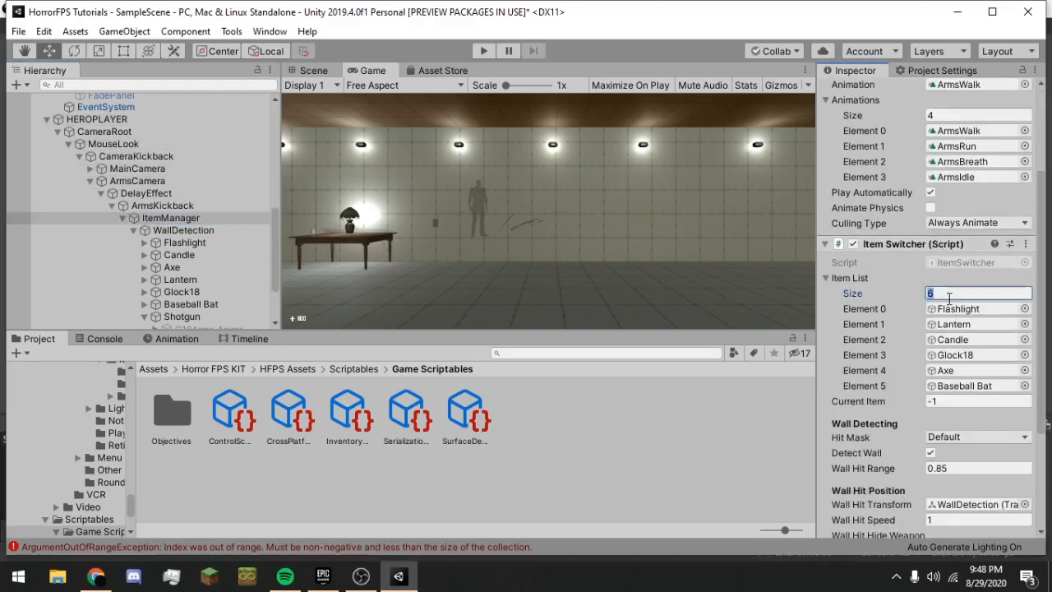
type("7")
key("Return")
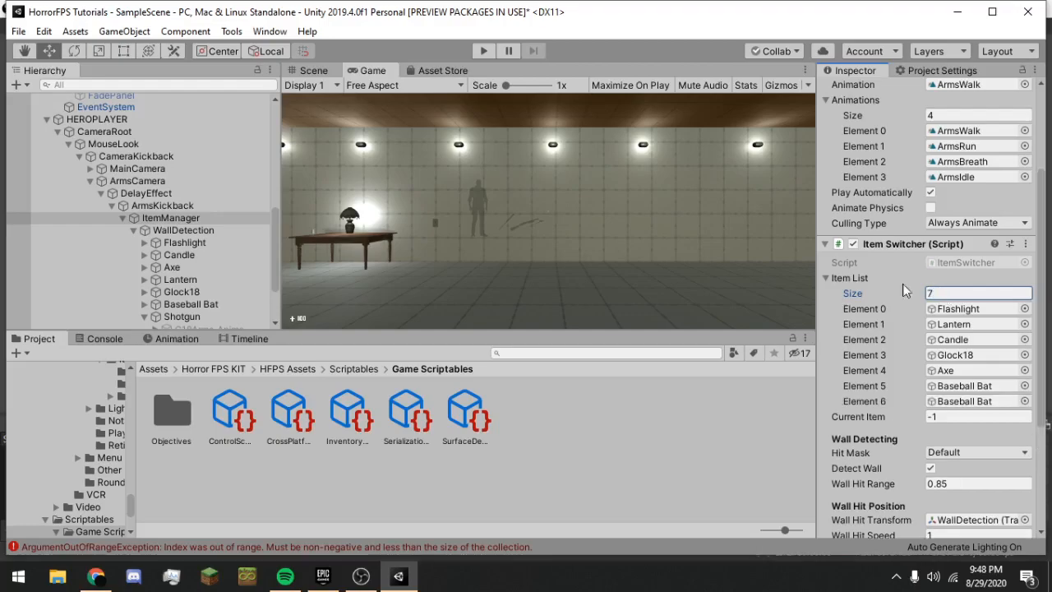
Assign the Shotgun object to Element 6 of the Item Switcher's Item List and run the scene in play mode.
scroll(158, 251, "down", 3)
left_click_drag(177, 237, 968, 403)
left_click(484, 51)
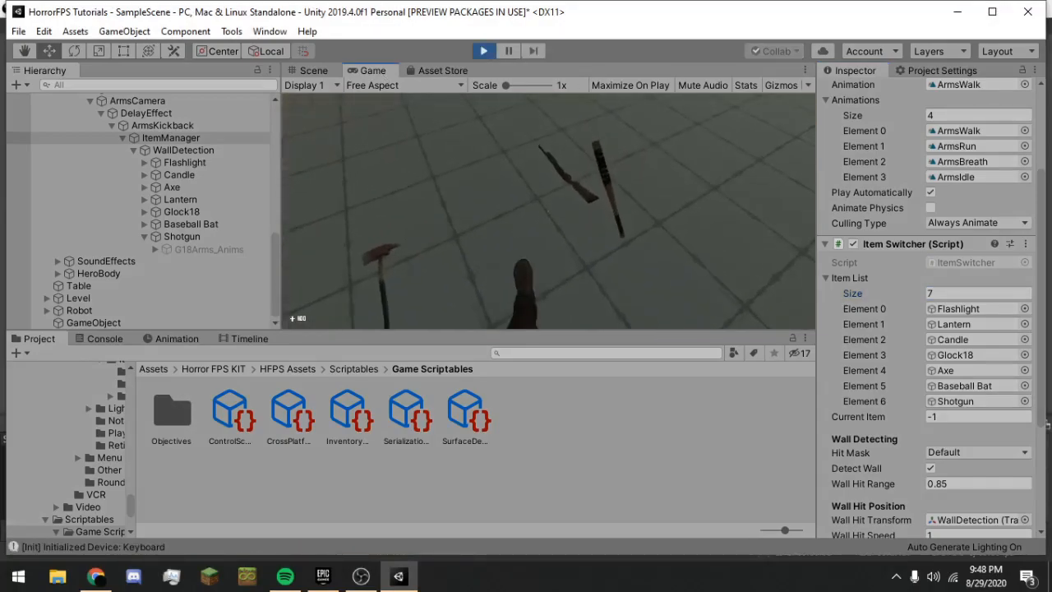
Equip the shotgun from the in-game inventory and return to the game.
key("Tab")
left_click(668, 147)
left_click(652, 144)
left_click(683, 136)
key("Tab")
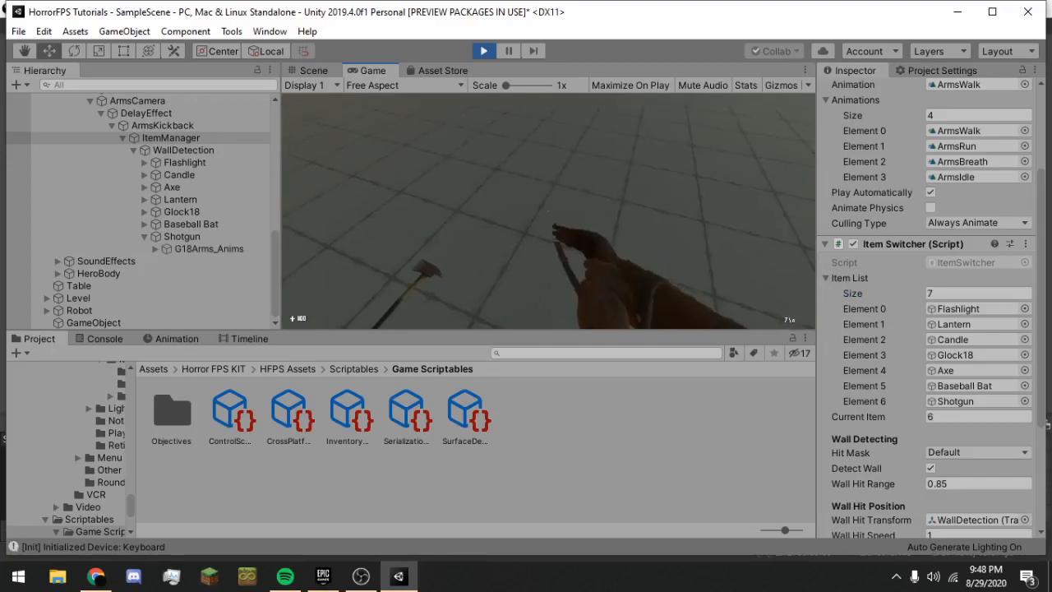
While the scene is running, set the Shotgun object's Weapon Type to Shotgun and test-fire the weapon.
key("Tab")
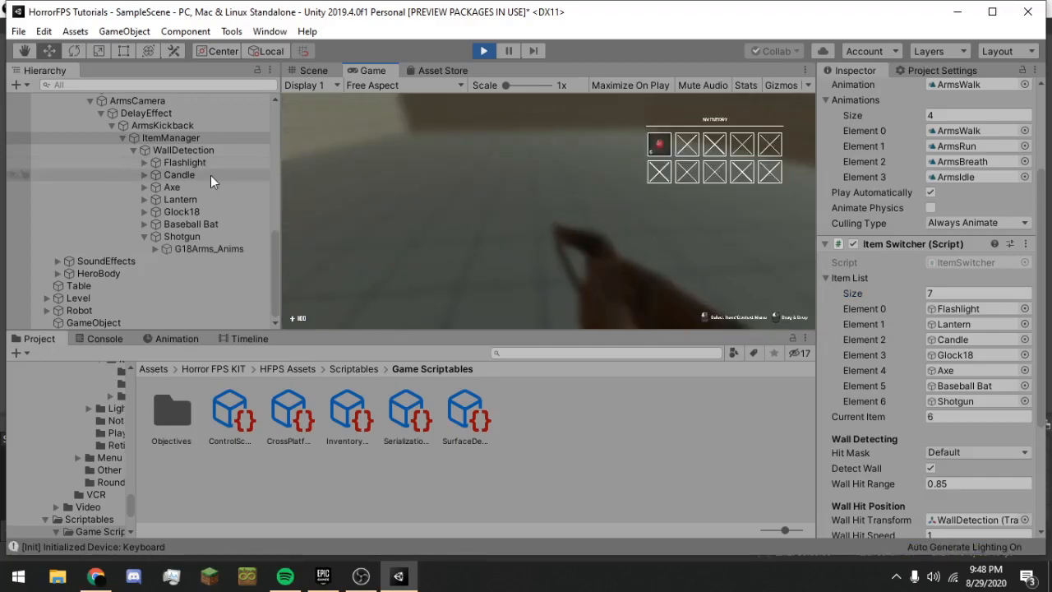
left_click(192, 236)
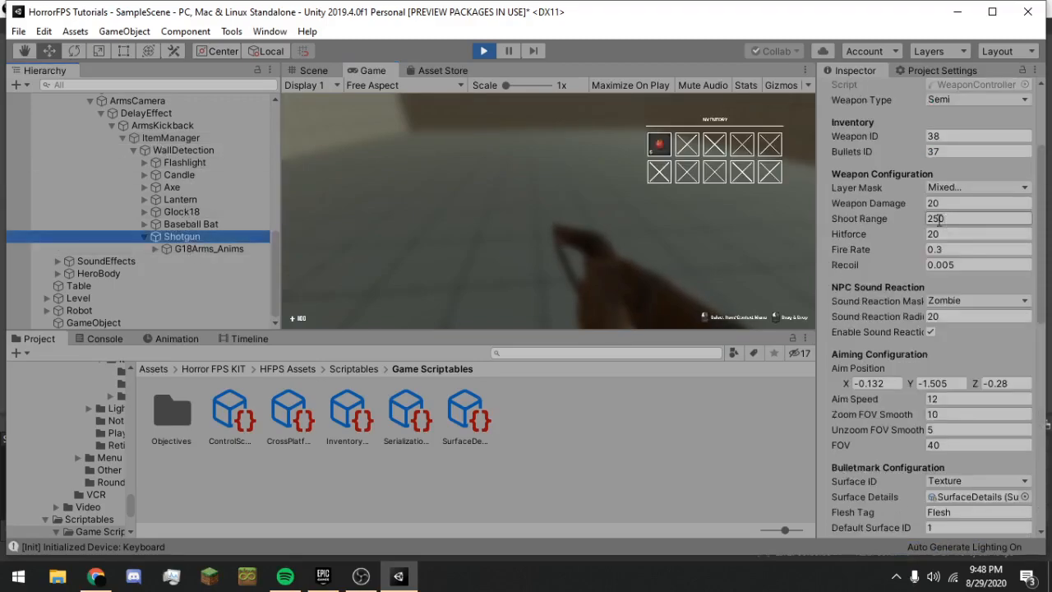
scroll(954, 217, "up", 4)
left_click(953, 244)
left_click(965, 282)
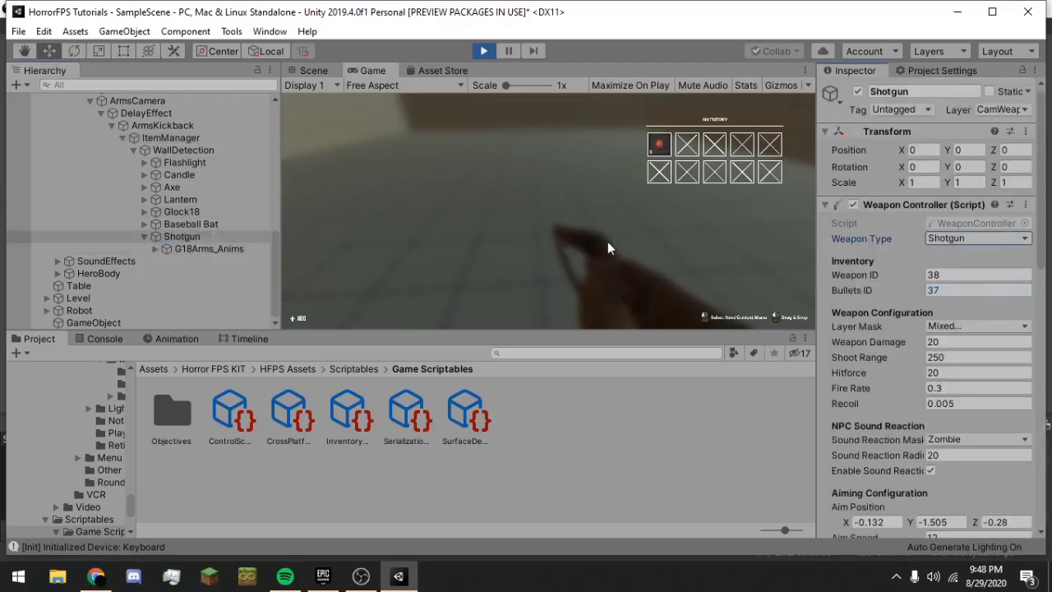
key("Tab")
left_click(548, 211)
left_click(548, 212)
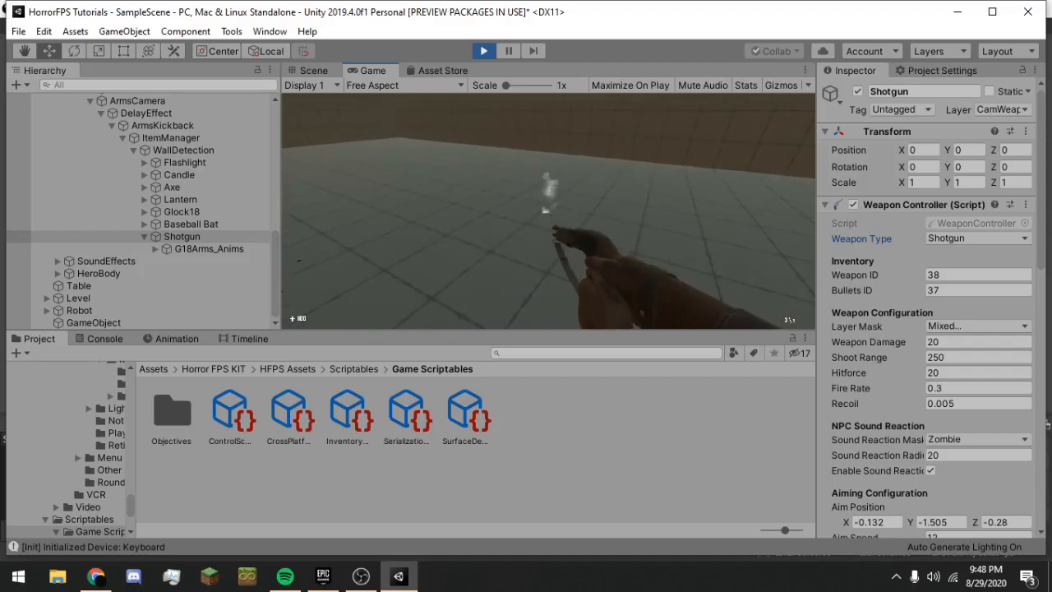
Stop play mode and set the Weapon Type in the Shotgun's Weapon Controller to Shotgun.
key("ctrl+p")
left_click(954, 238)
left_click(965, 284)
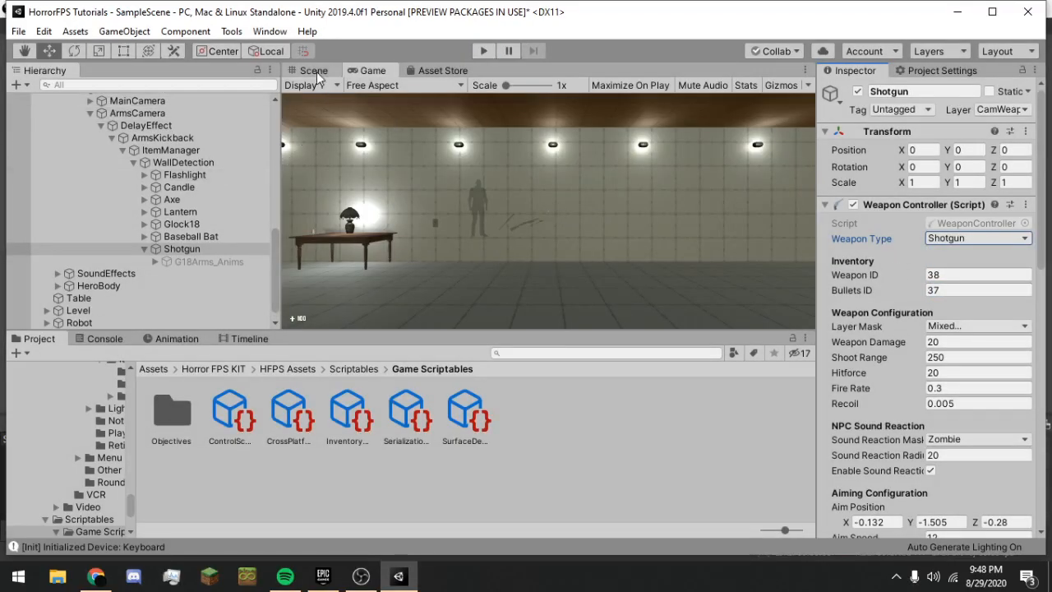
Select the Shotgun_Drop pickup in the scene and enable Auto Assign Shortcut on its Interactive Item component.
left_click(313, 71)
left_click(610, 290)
scroll(933, 346, "down", 10)
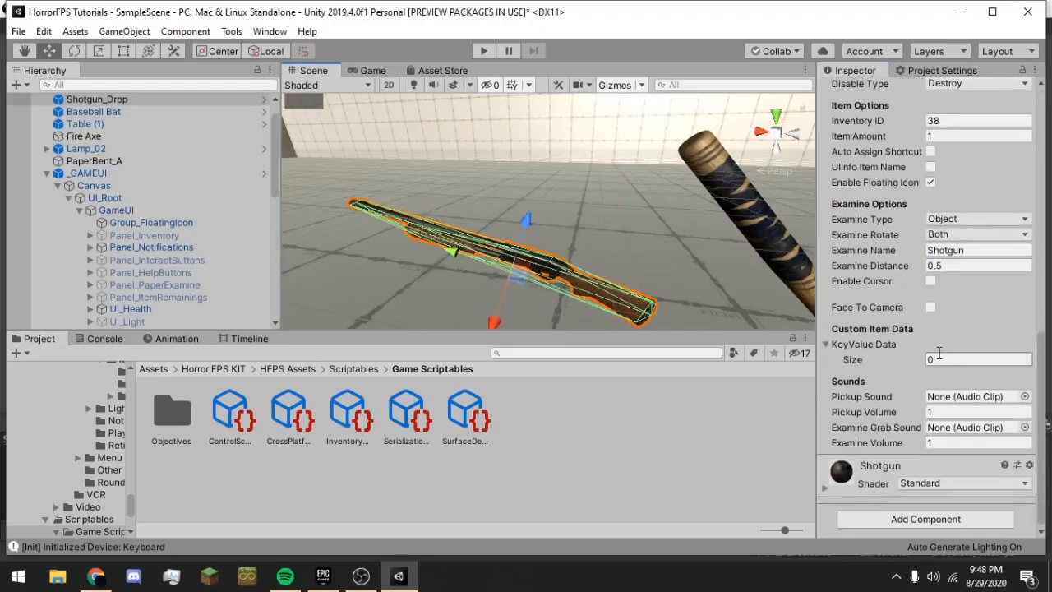
scroll(968, 419, "up", 10)
scroll(954, 395, "down", 7)
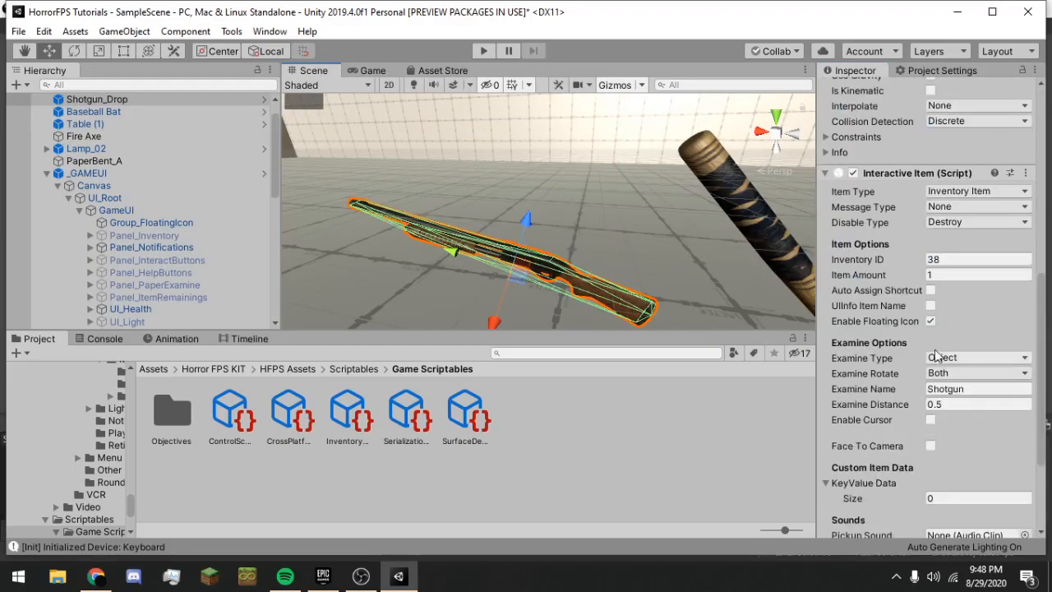
left_click(931, 291)
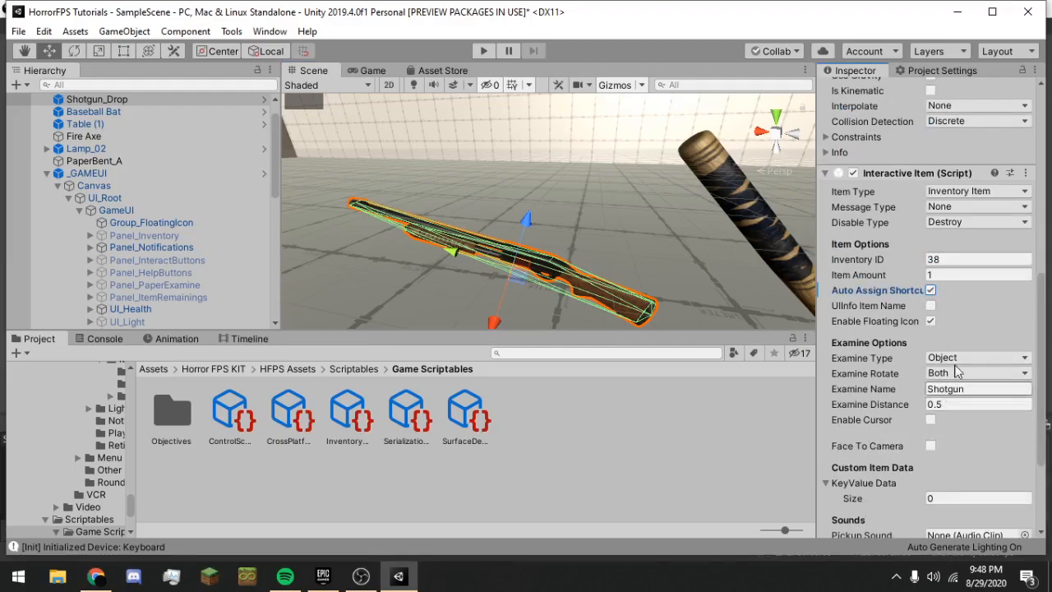
Set the pickup's Message Type to Pickup Hint and its message Item Name to "Shothgun".
left_click(958, 221)
left_click(957, 209)
left_click(953, 208)
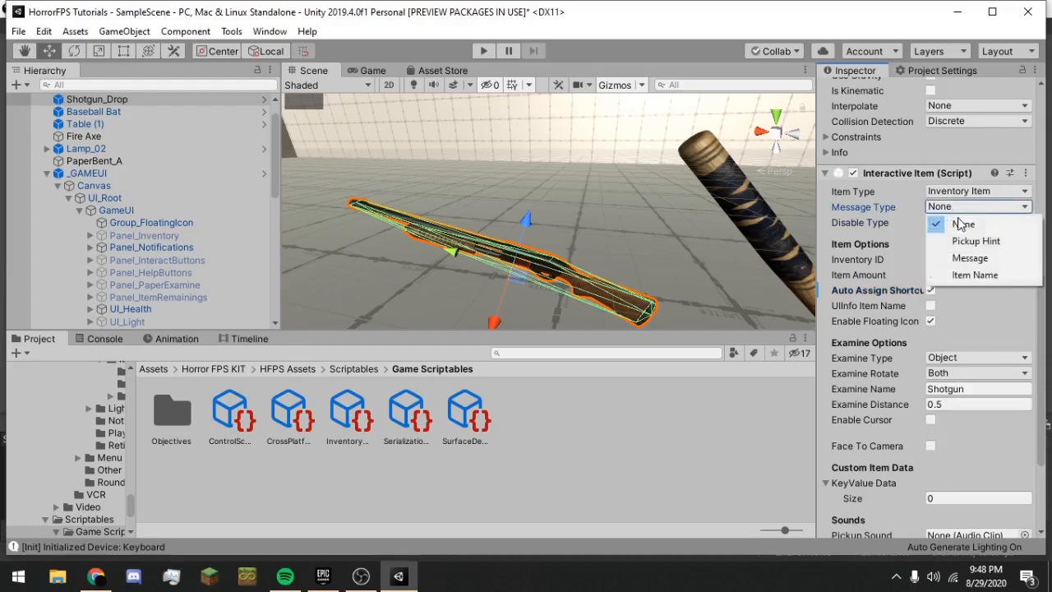
left_click(968, 241)
left_click(958, 260)
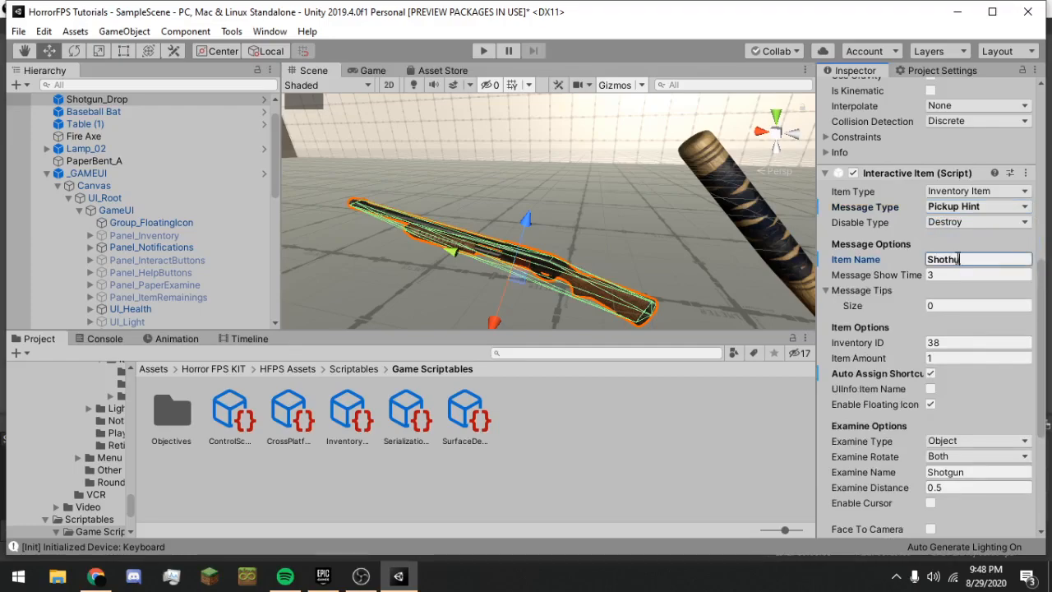
Add one Message Tips element with Input String "Yeet" and Key Message "yeet".
left_click(945, 304)
type("1")
key("Return")
left_click(947, 338)
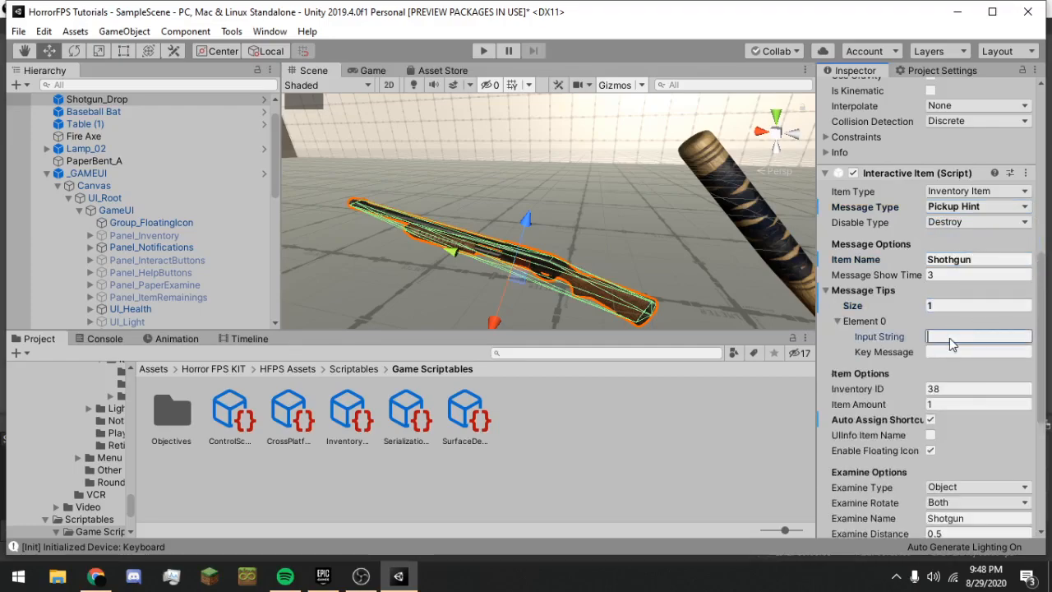
type("Yeet")
left_click(951, 351)
type("yeet")
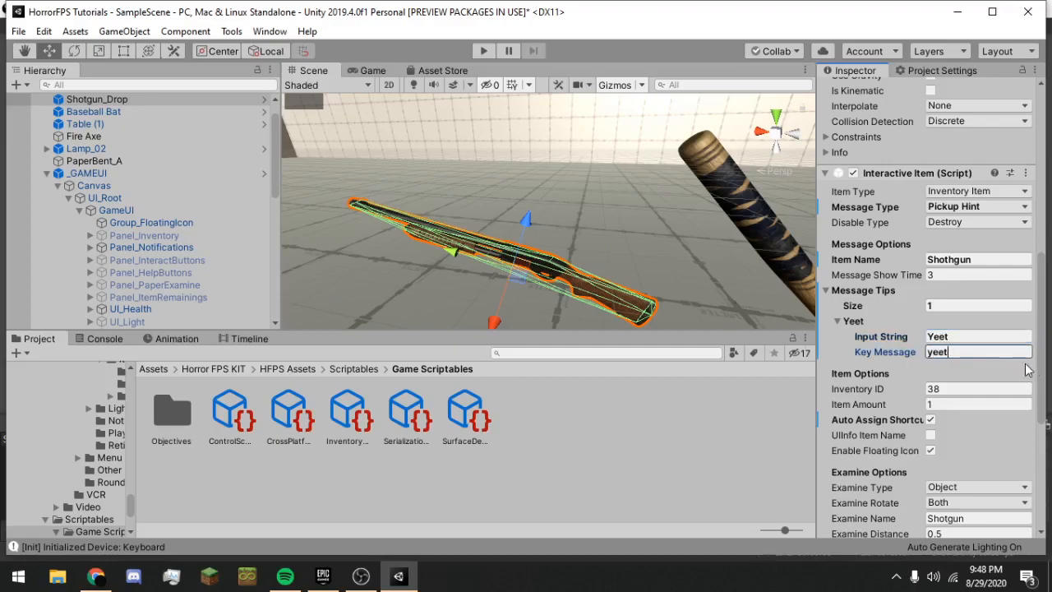
scroll(1027, 370, "down", 3)
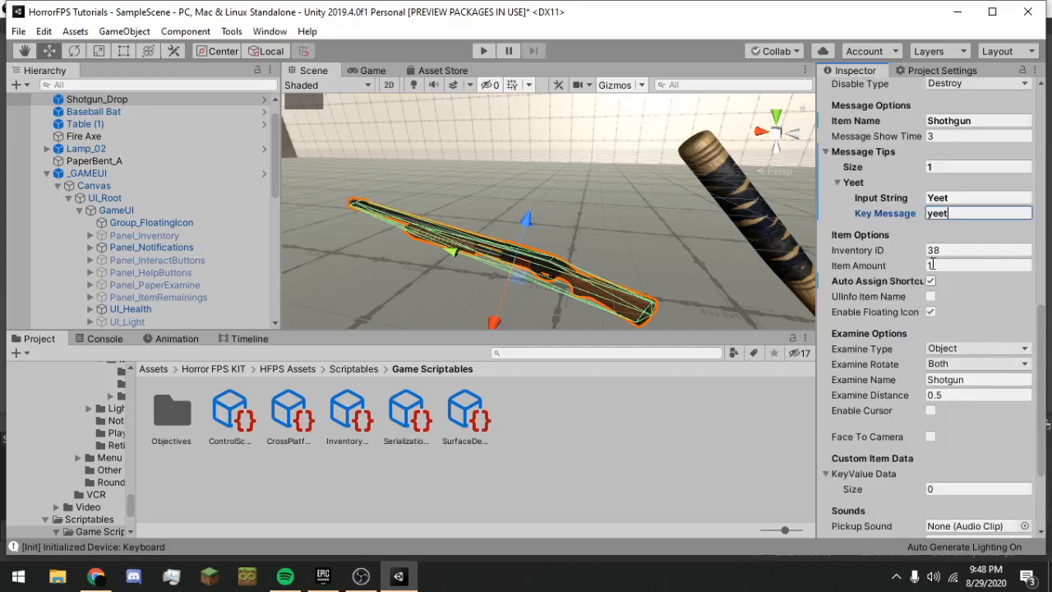
Run the scene in the Game view, pick up the shotgun and equip it from the inventory.
left_click(364, 70)
left_click(482, 49)
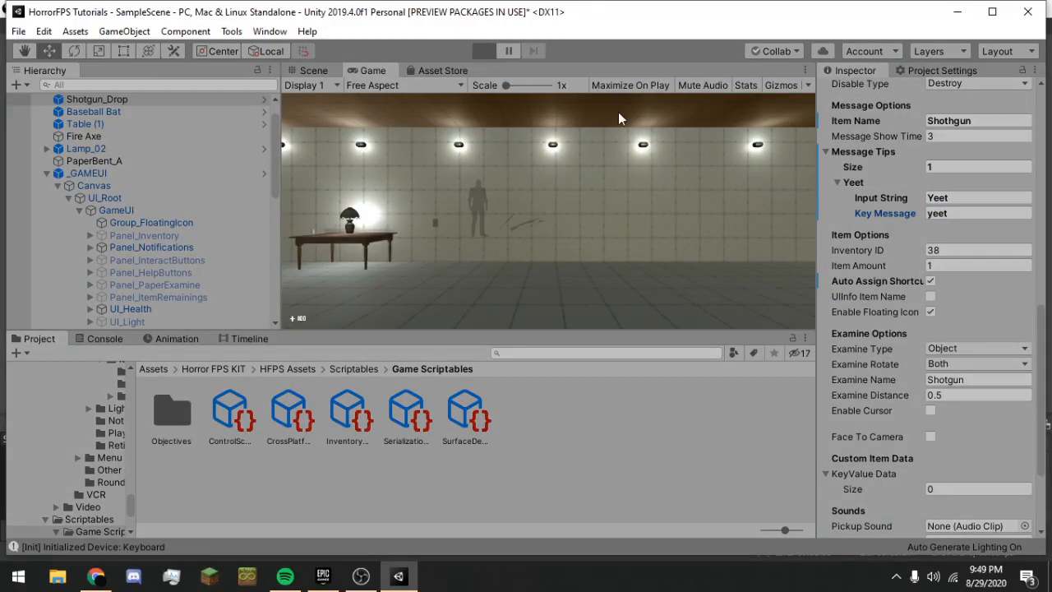
key("w")
key("e")
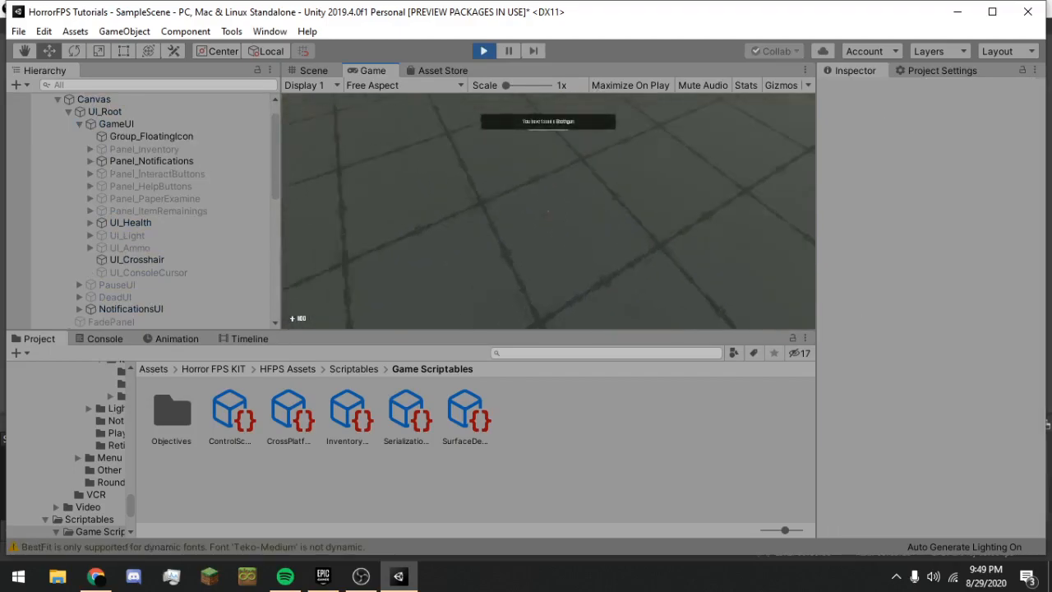
key("w")
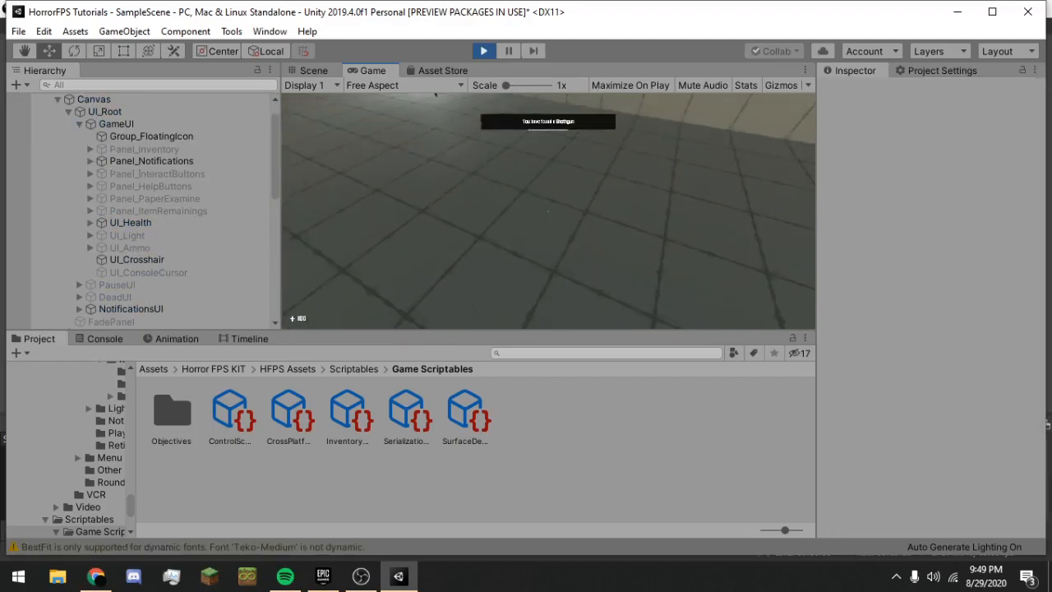
key("Tab")
left_click(657, 144)
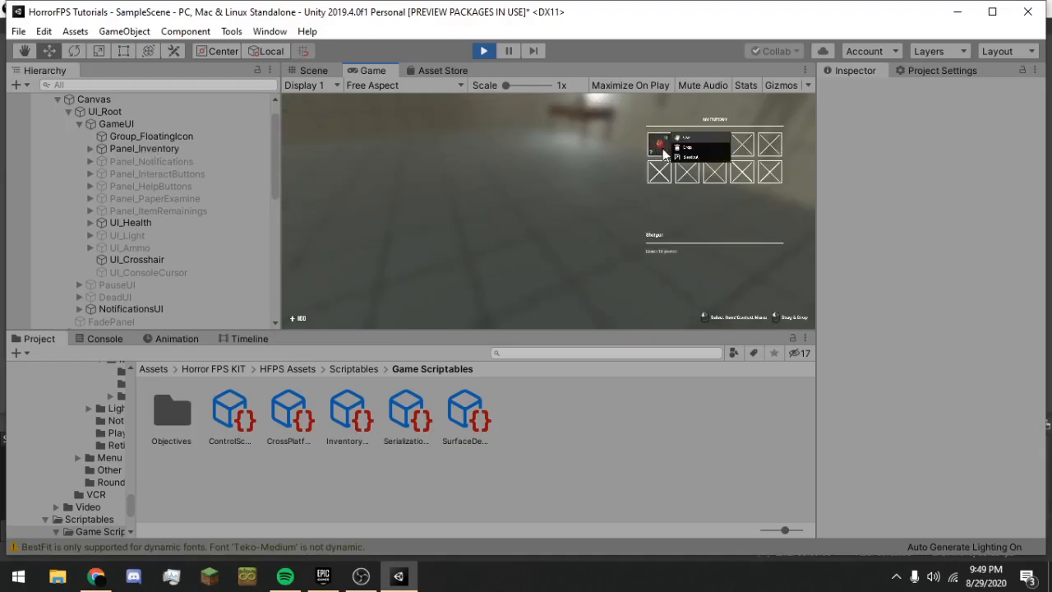
left_click(681, 139)
key("Tab")
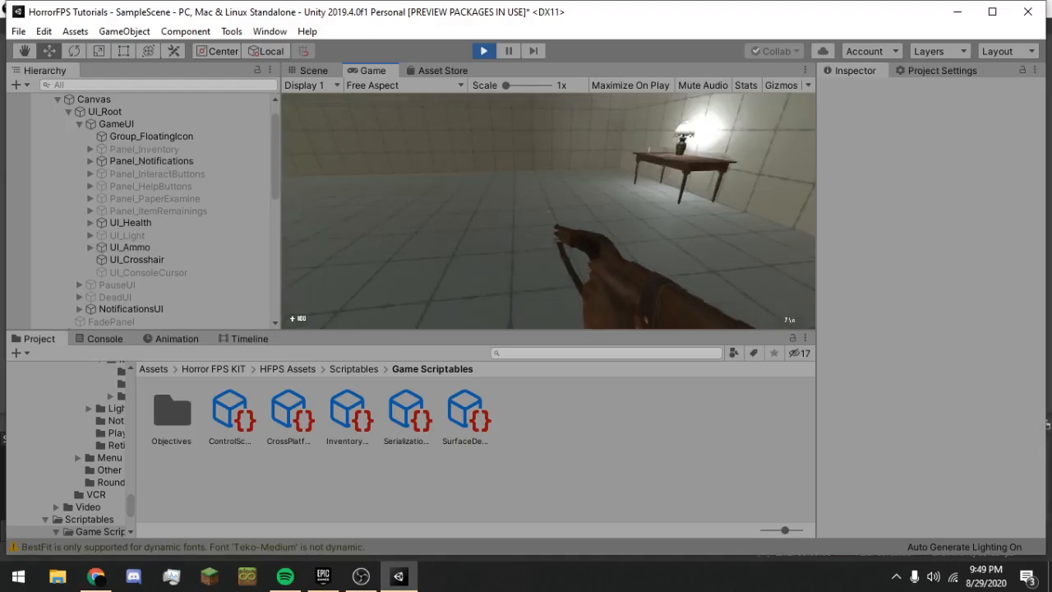
Test-fire the shotgun repeatedly in the room and stop play mode.
left_click(548, 211)
left_click(548, 212)
left_click(548, 211)
left_click(548, 211)
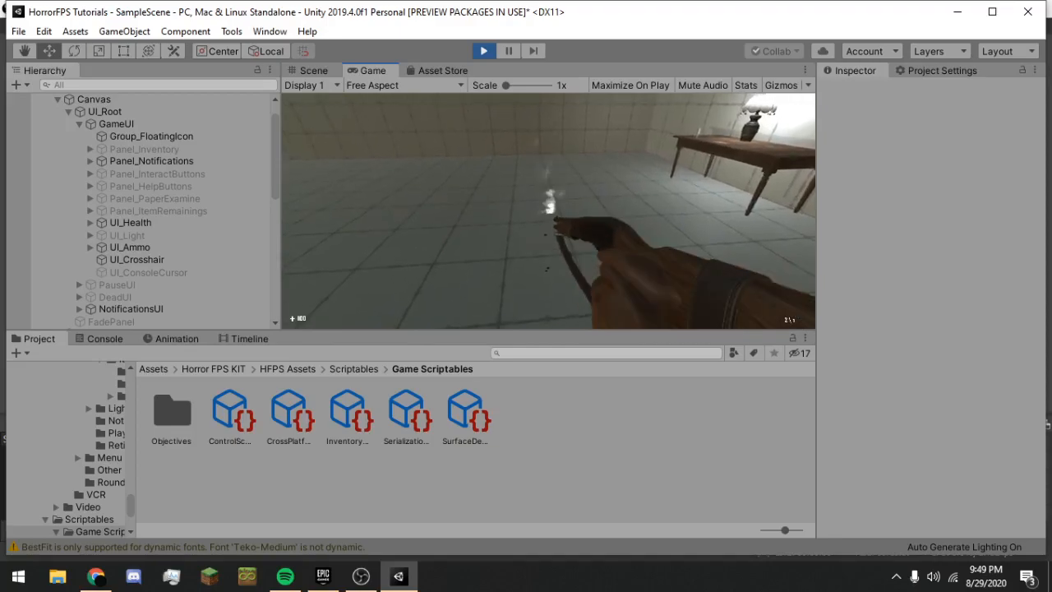
left_click(549, 211)
left_click(548, 211)
left_click(548, 212)
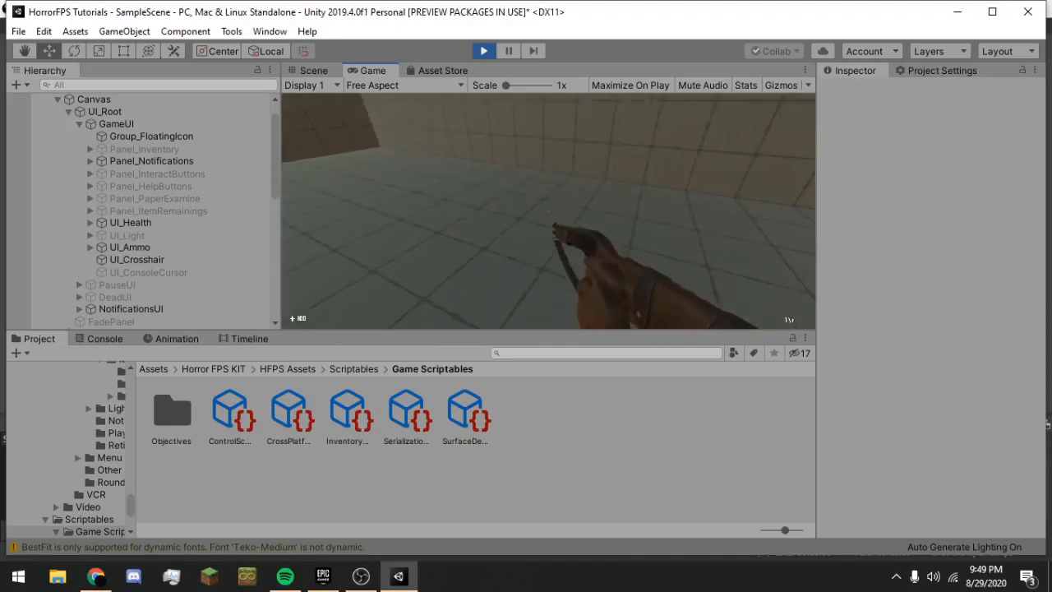
key("ctrl+p")
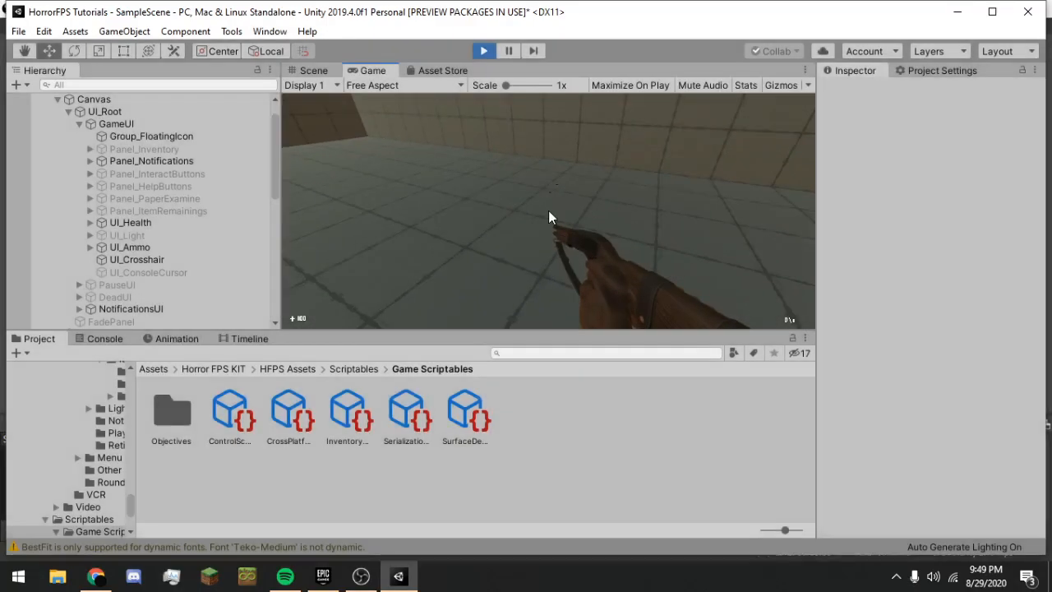
Select the Shotgun weapon object under WallDetection and return to the Scene view.
scroll(136, 213, "down", 4)
scroll(131, 230, "down", 5)
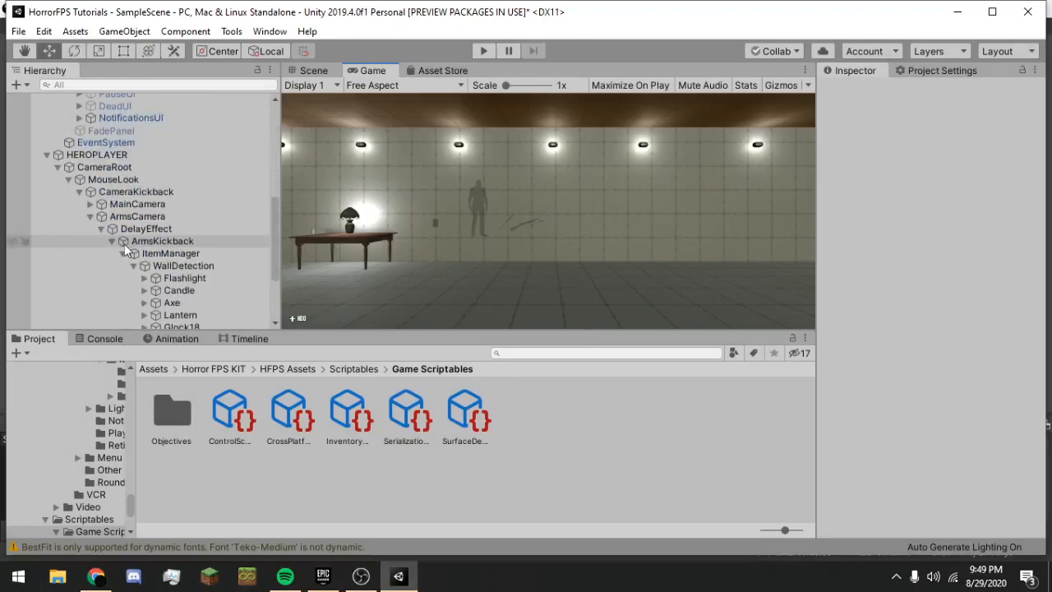
left_click(186, 259)
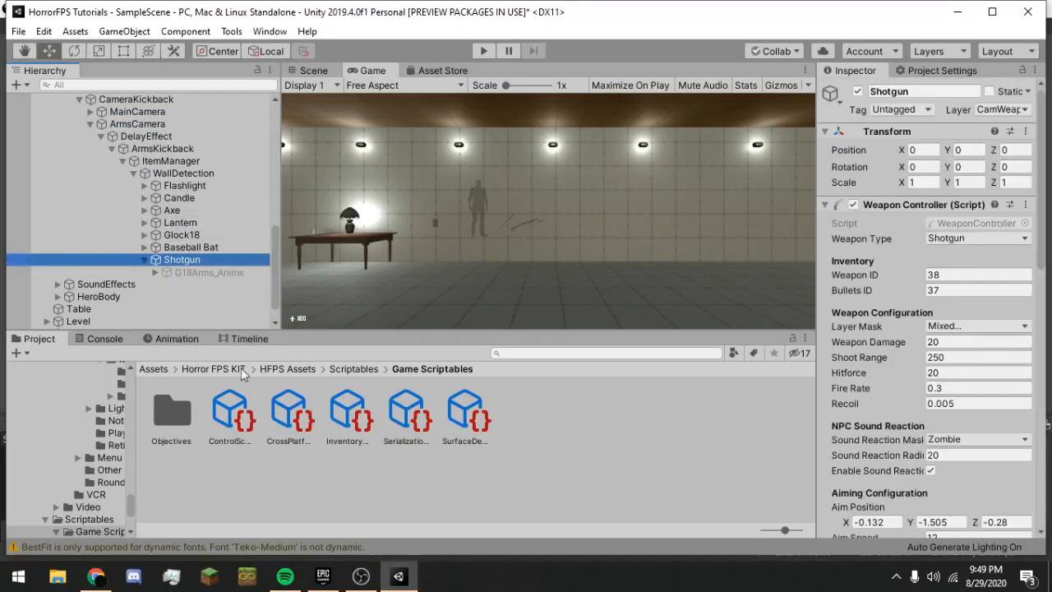
left_click(313, 71)
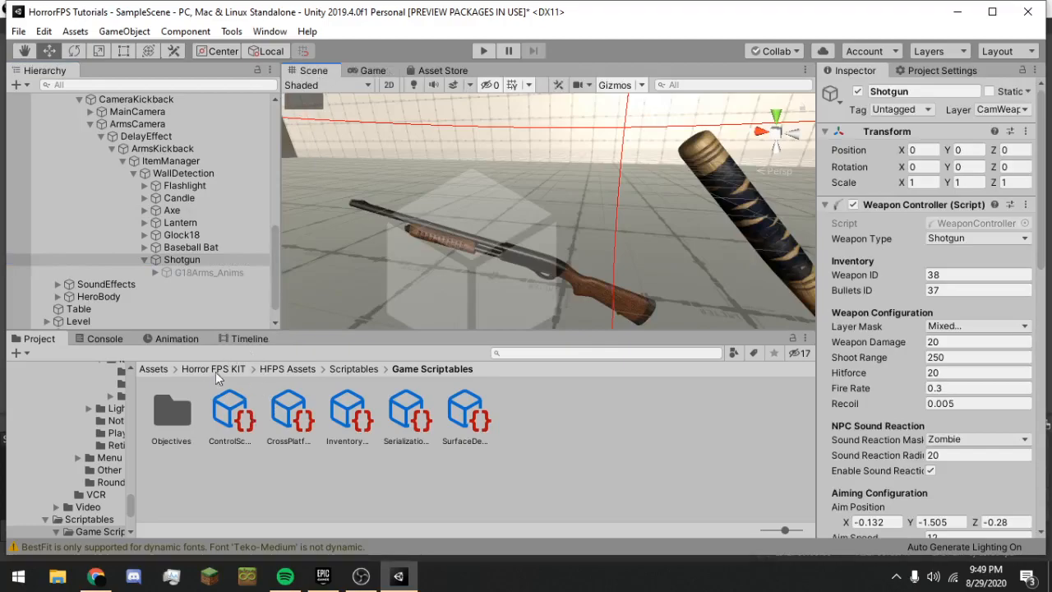
Look through the project's Shotgun asset folders and the contents of its model files, including Shotgun_BulletLoops.
left_click(163, 371)
double_click(466, 415)
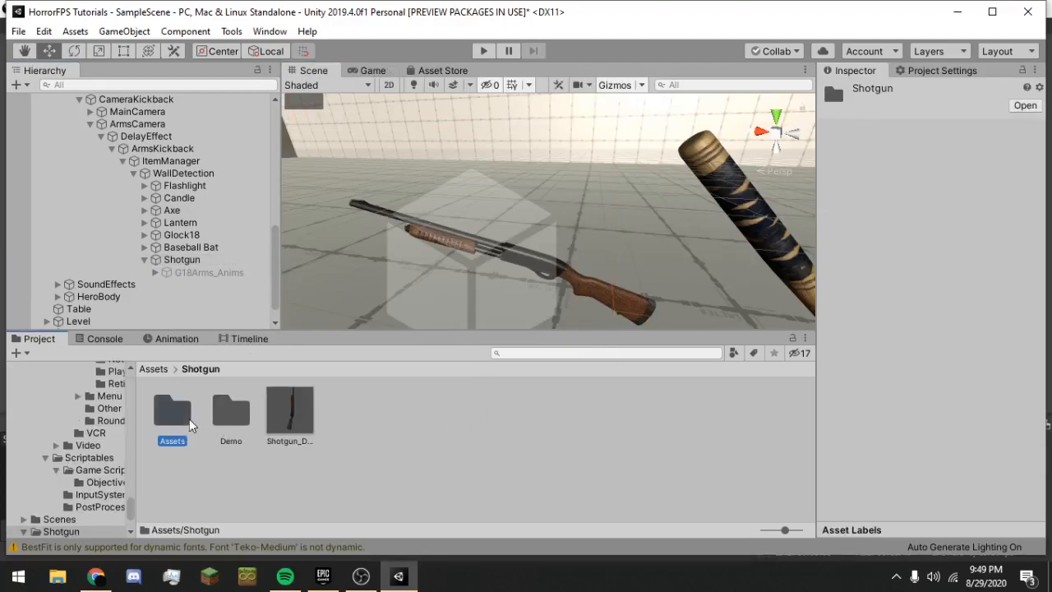
double_click(194, 418)
double_click(291, 419)
left_click(174, 410)
left_click(245, 369)
double_click(229, 411)
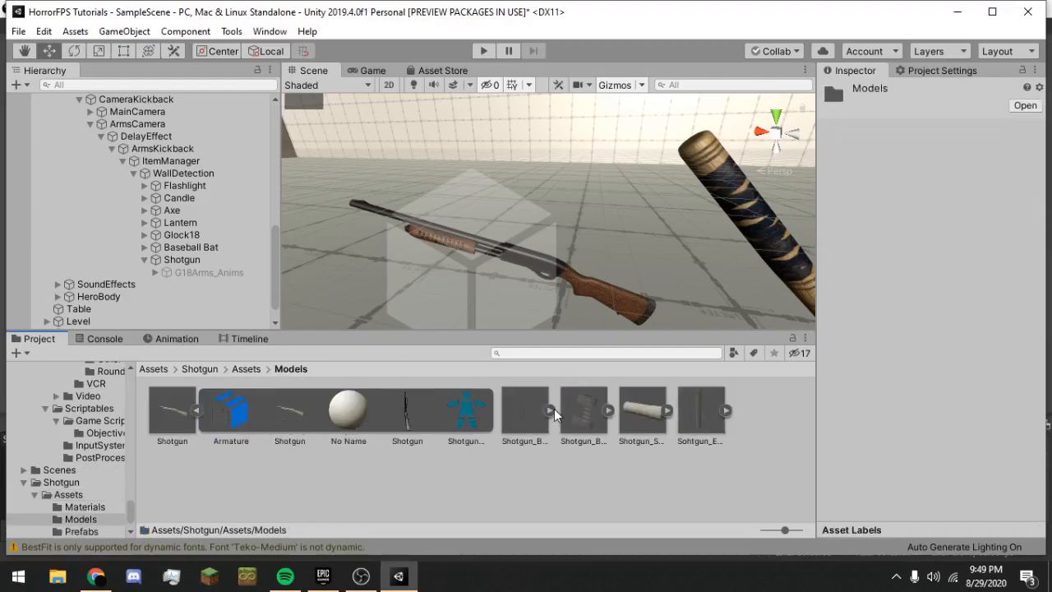
left_click(578, 409)
left_click(608, 410)
left_click(610, 410)
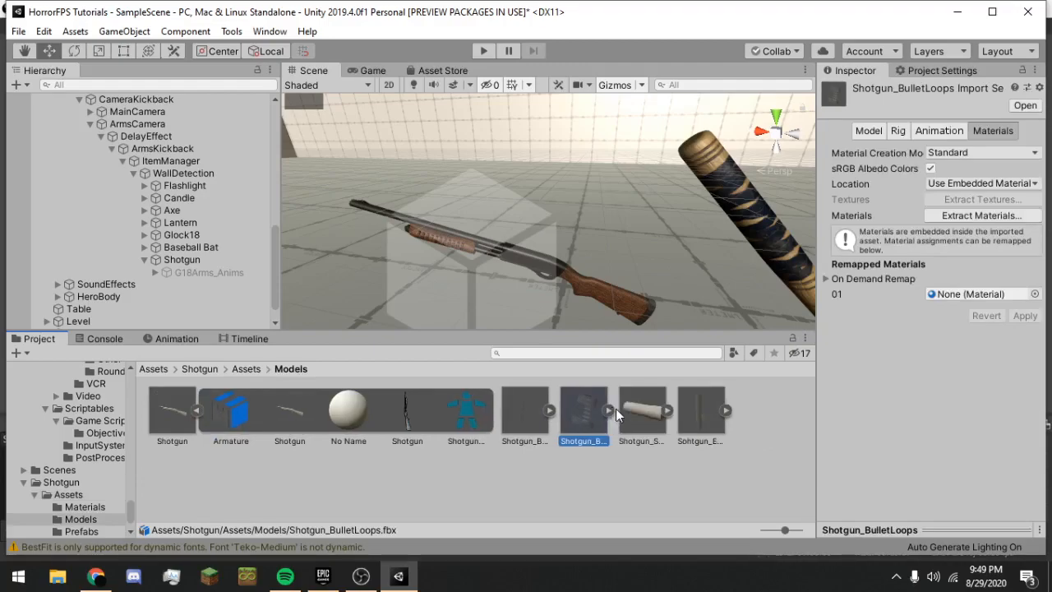
left_click(671, 410)
left_click(674, 410)
left_click(194, 410)
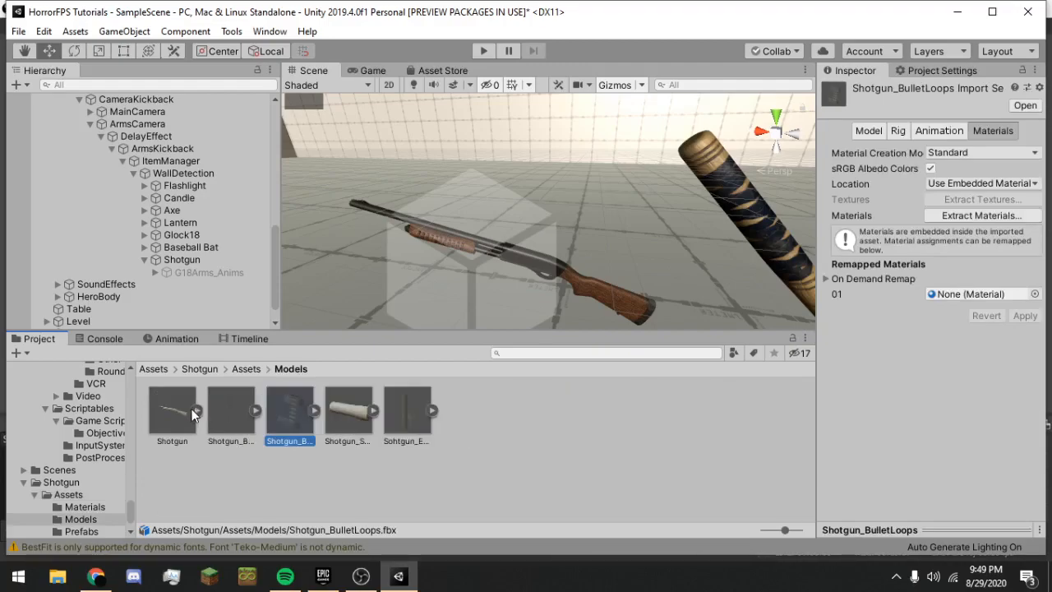
left_click(245, 368)
left_click(200, 368)
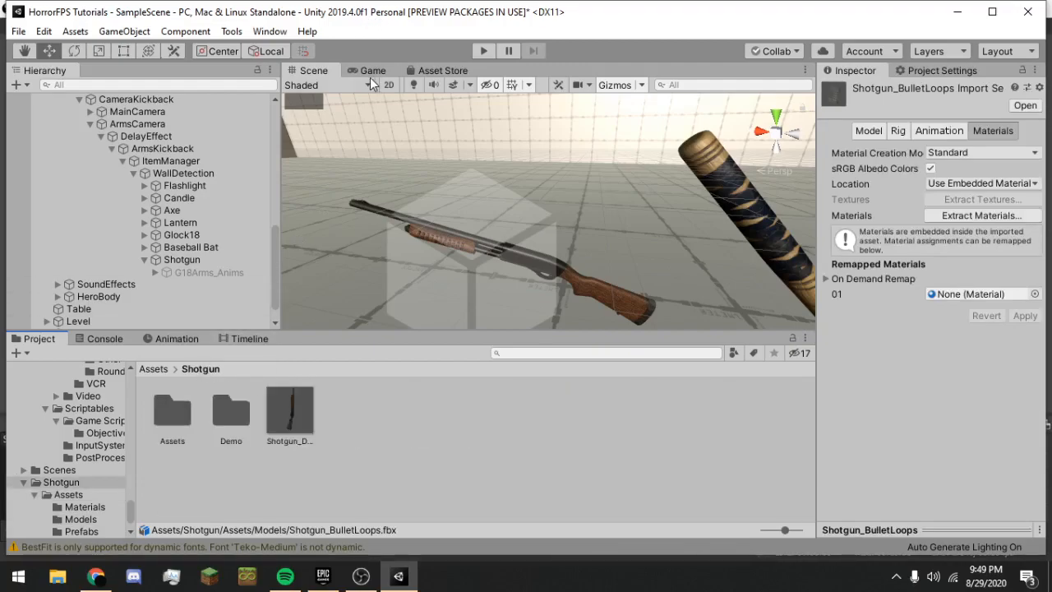
Activate the G18Arms_Anims object under Shotgun and bring the arms and gun into close view.
double_click(212, 263)
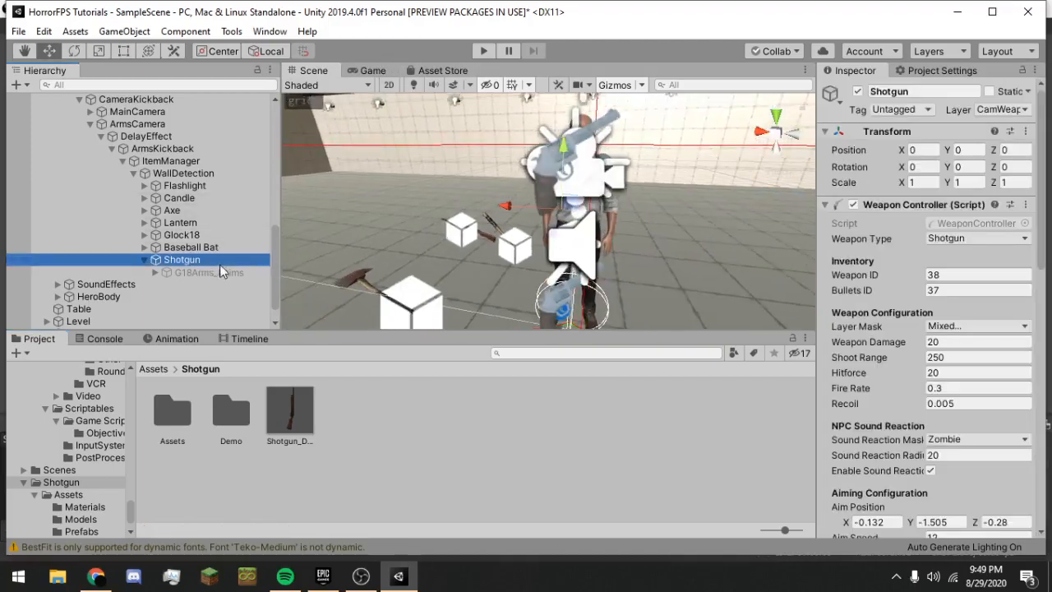
left_click(235, 271)
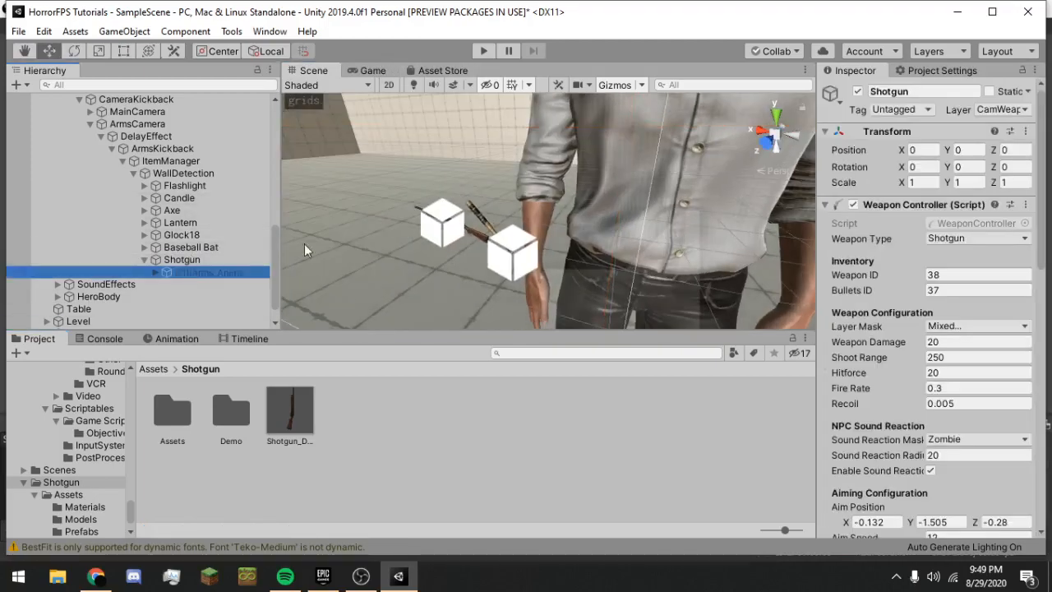
right_click_drag(485, 212, 202, 270)
right_click_drag(446, 226, 490, 230)
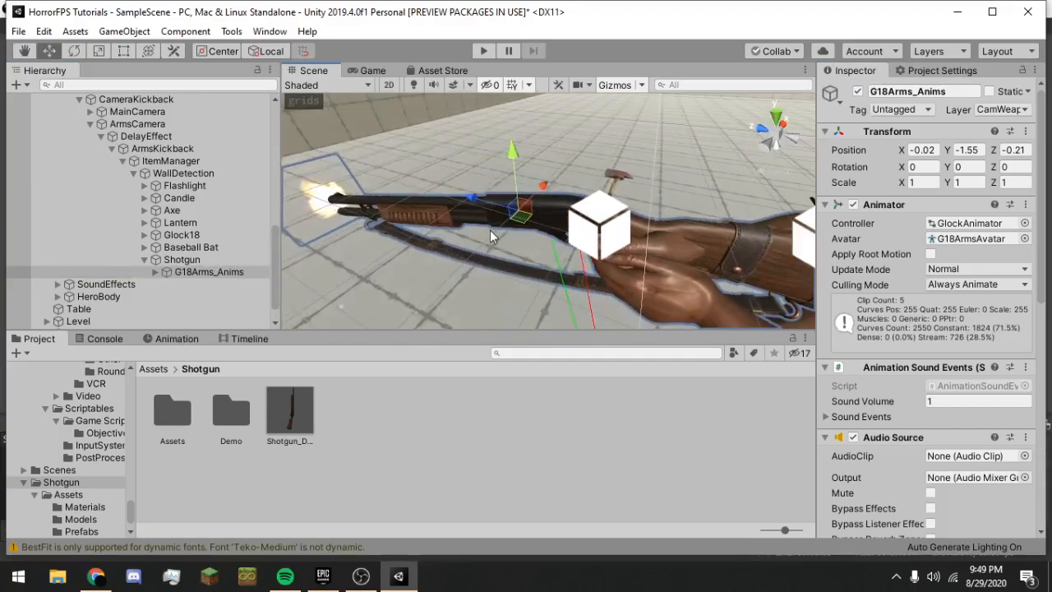
right_click_drag(561, 246, 704, 232)
Expand G18Arms_Anims and inspect the parts under Shotgun 2, ending with Shotgun_BulletLoop selected.
left_click(155, 272)
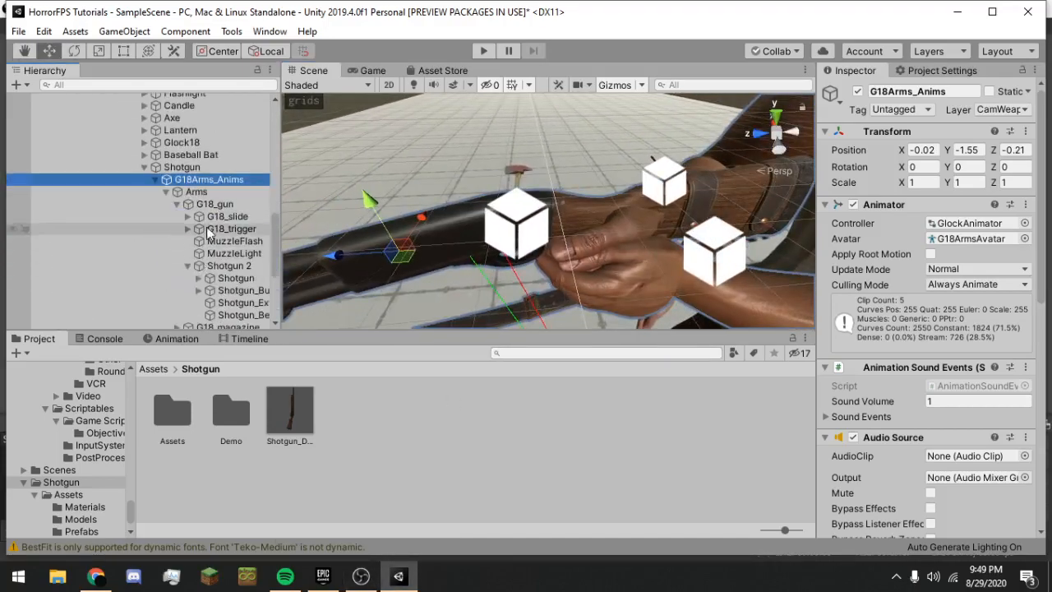
left_click(236, 277)
left_click(242, 303)
left_click(244, 291)
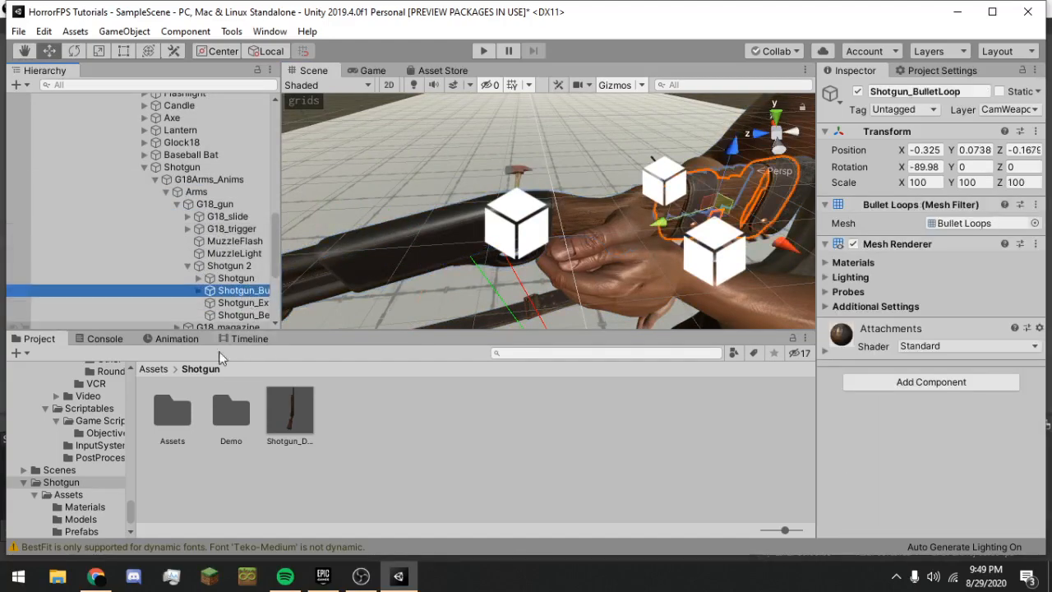
Look through the Glock18_Draw clip's keyframes and view the bullet loop and arms from different distances in the Scene view.
left_click(176, 339)
left_click_drag(284, 353, 344, 357)
left_click_drag(219, 386, 213, 324)
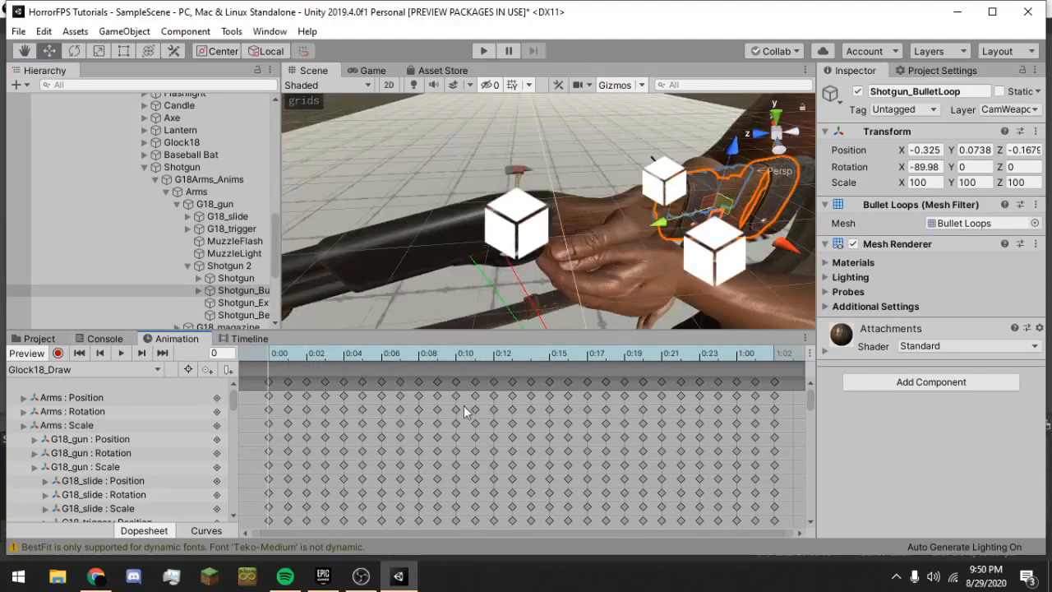
scroll(470, 401, "down", 3)
scroll(467, 209, "down", 5)
scroll(467, 208, "up", 1)
scroll(498, 223, "up", 5)
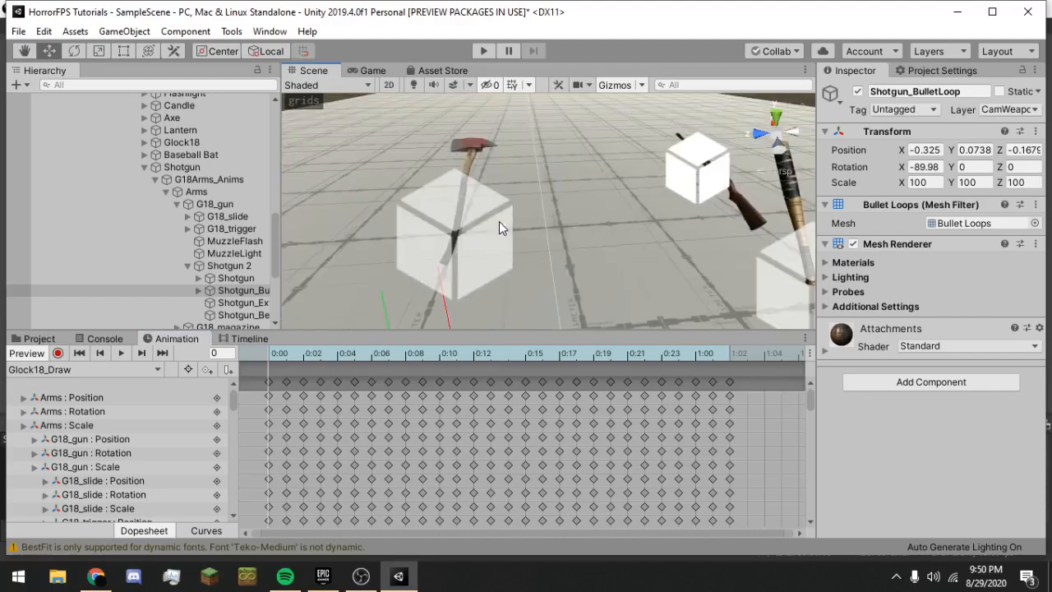
scroll(503, 226, "down", 2)
key("f")
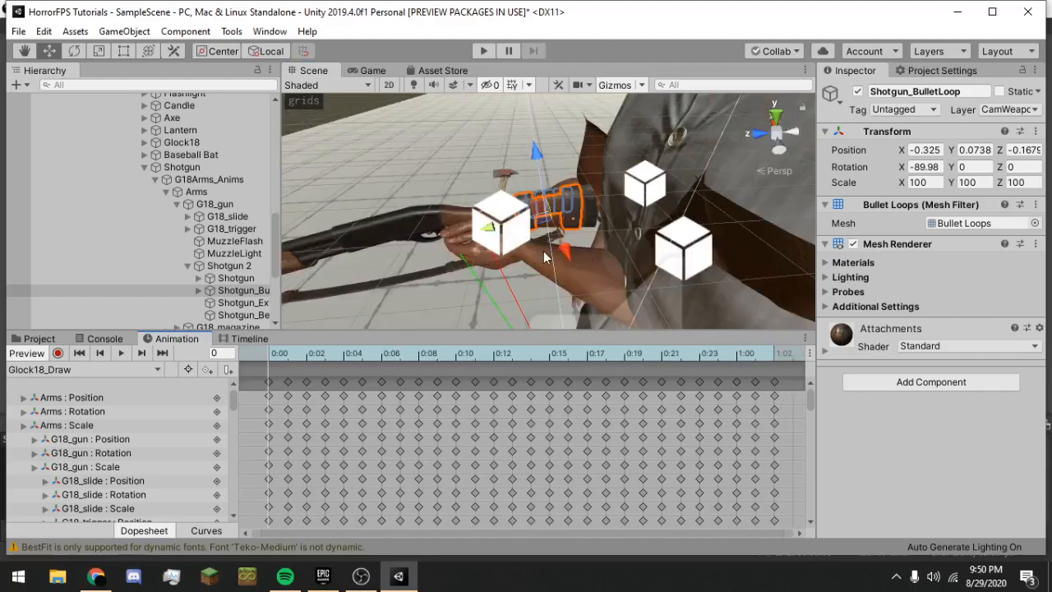
right_click_drag(542, 252, 483, 262)
key("alt+Tab")
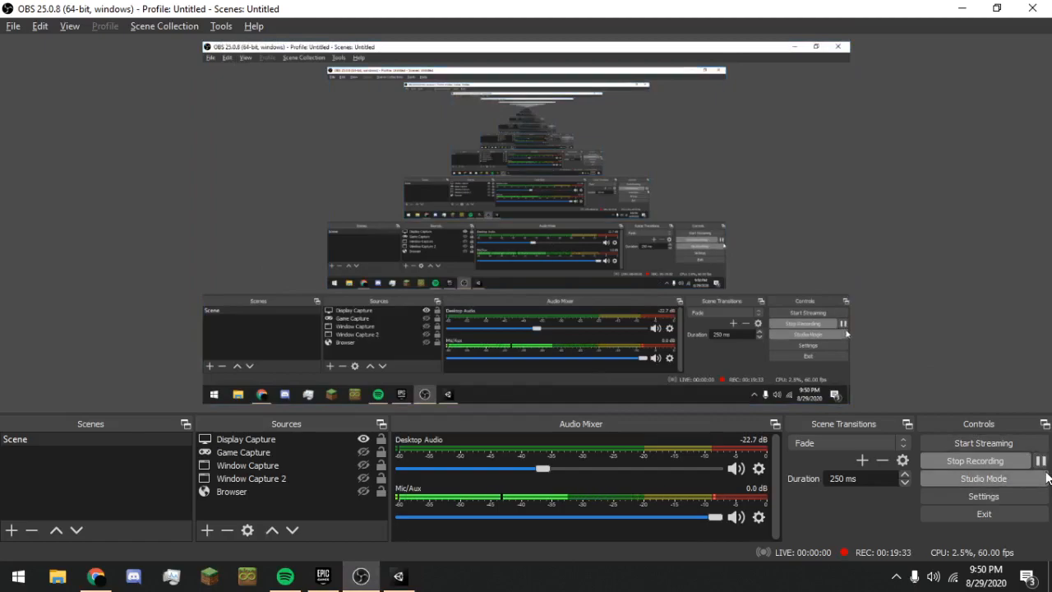
key("alt+Tab")
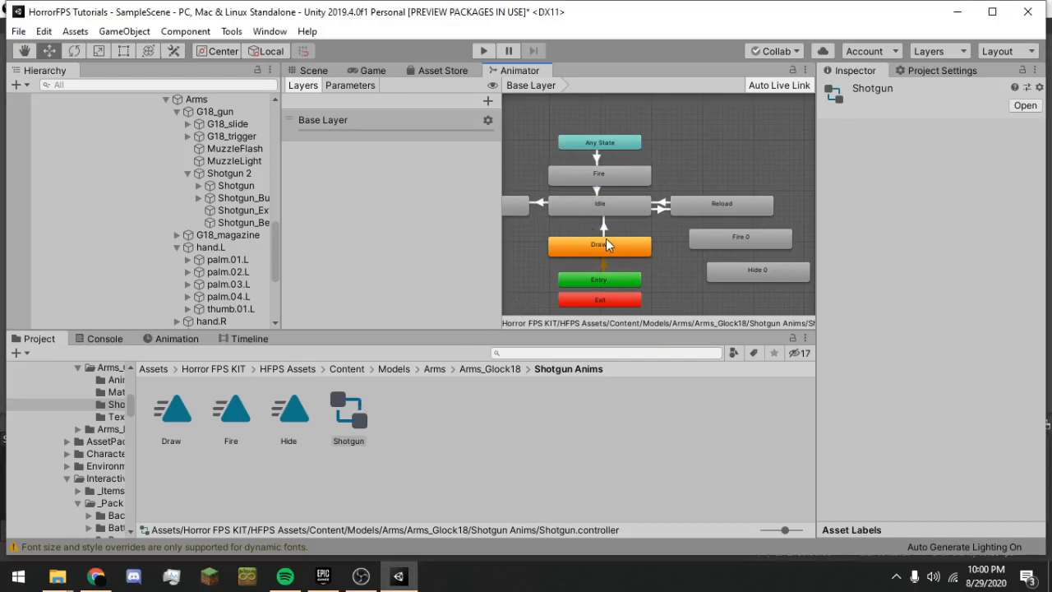
Check the motion assigned to the Shotgun controller's Idle state and view the weapon in the Scene and Game views.
left_click(590, 203)
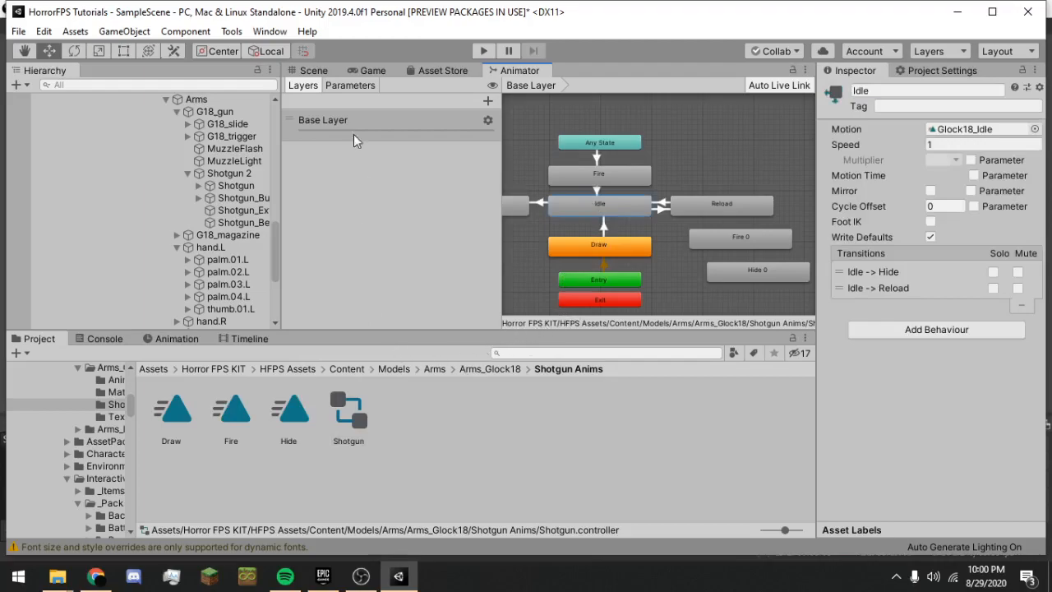
left_click(372, 71)
left_click(327, 72)
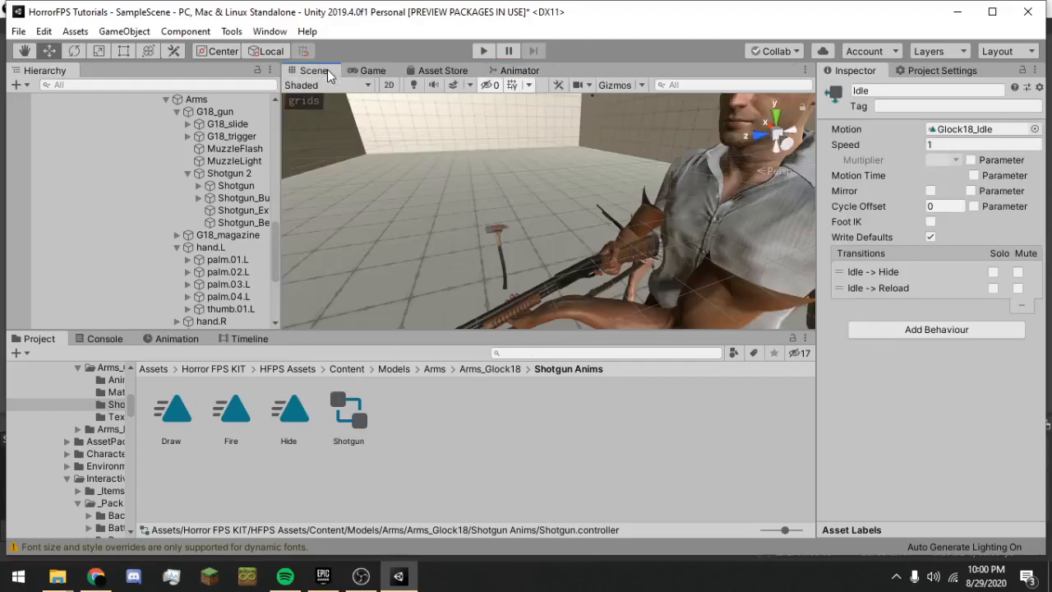
left_click(374, 71)
Select palm.02.L under hand.L and play the Glock18_Idle clip in the Game view.
left_click(228, 272)
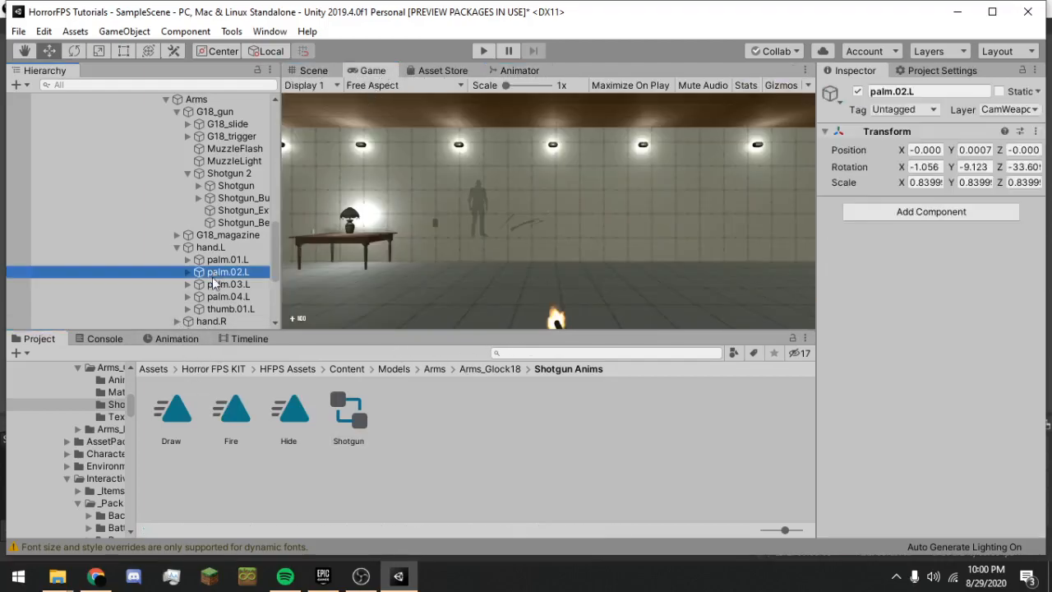
left_click(176, 339)
left_click(82, 370)
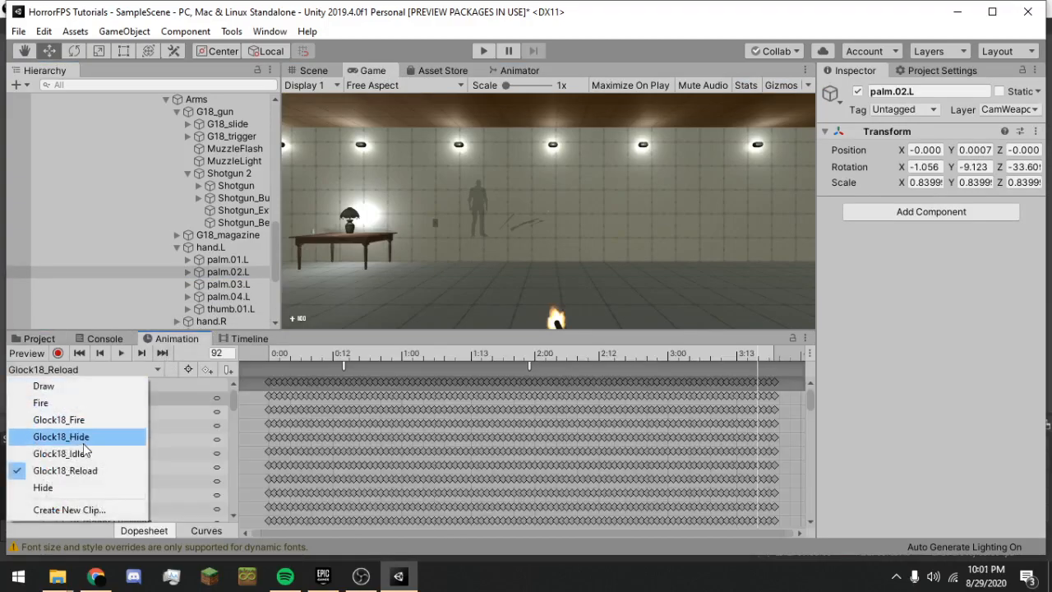
left_click(58, 453)
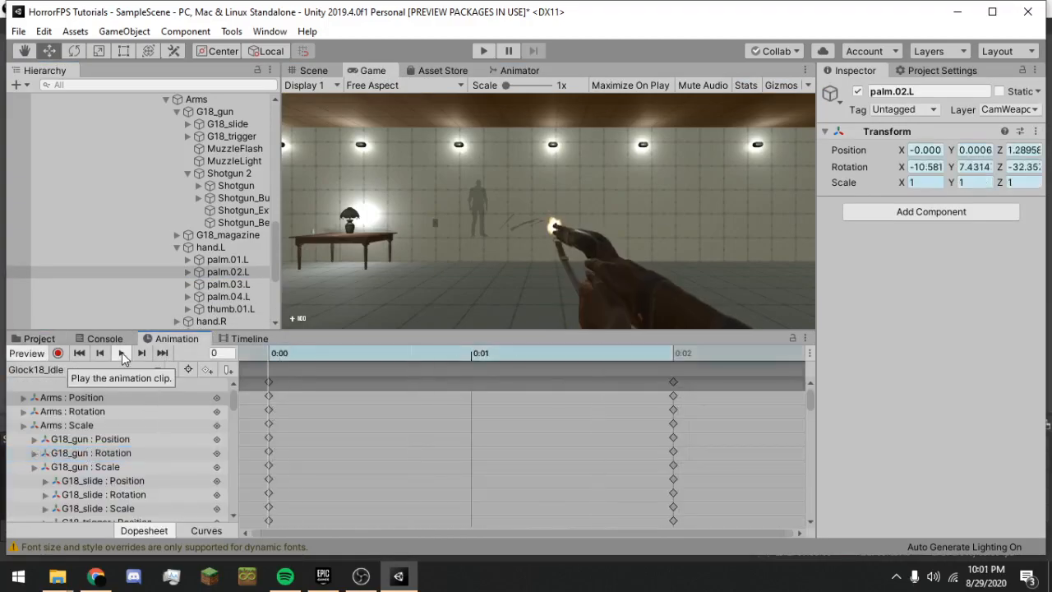
left_click(121, 352)
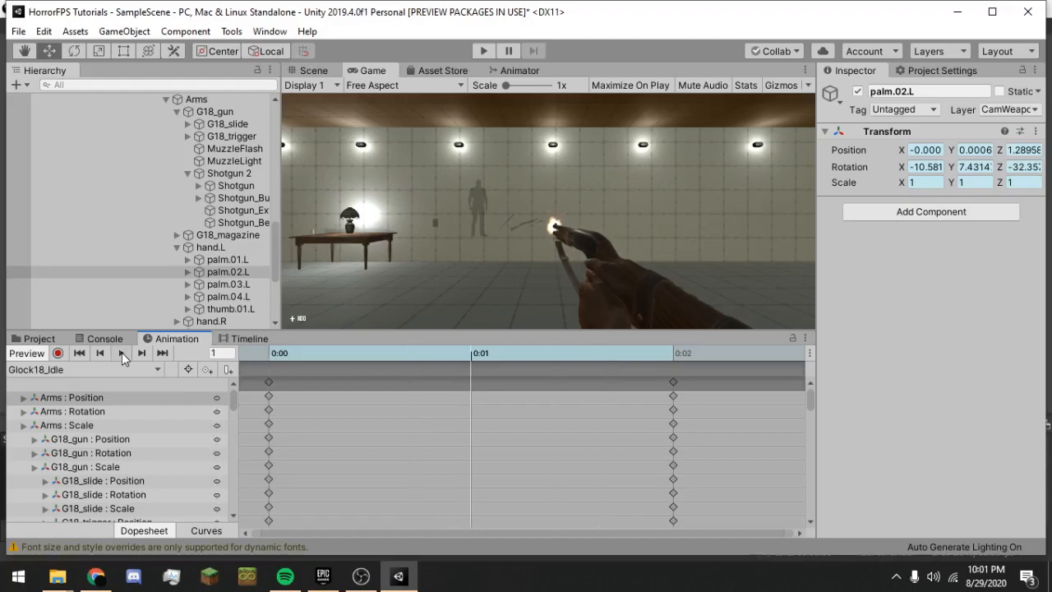
left_click(72, 371)
left_click(282, 398)
left_click(282, 398)
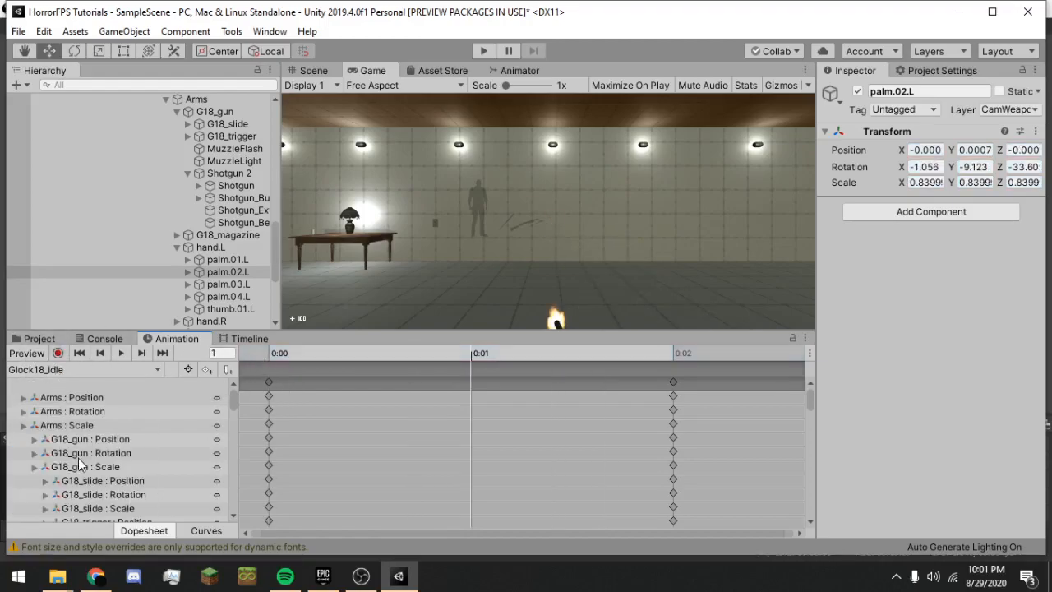
Create a new animation clip named Idle in the Shotgun Anims folder.
left_click(53, 370)
left_click(78, 507)
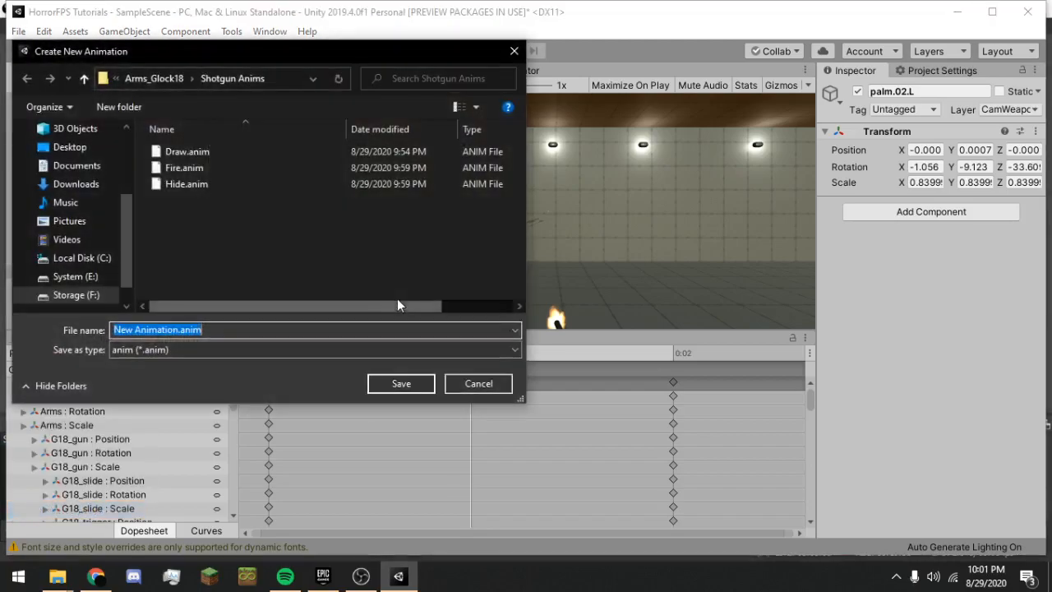
type("Idle")
key("Return")
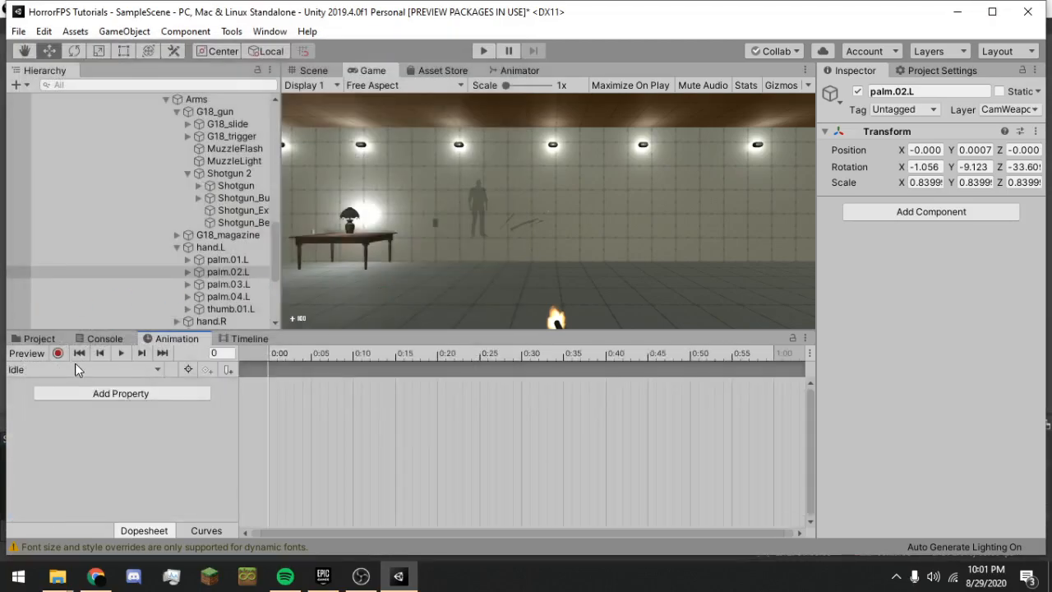
Copy the Arms position and rotation keyframes at frame 20 of the Draw clip to the start of the Idle clip.
left_click(74, 369)
left_click(75, 391)
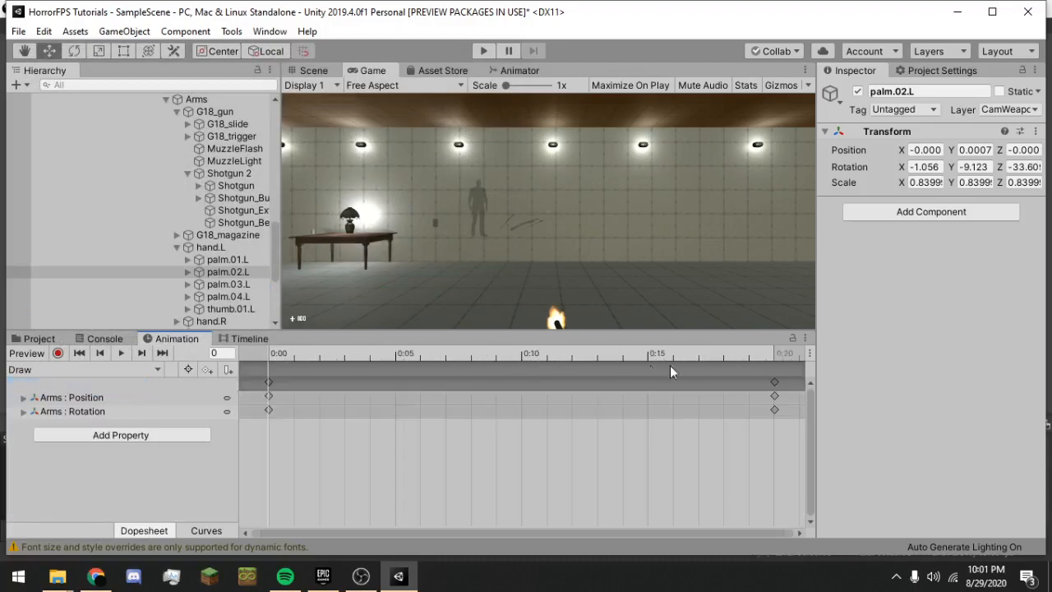
left_click(777, 380)
left_click(776, 354)
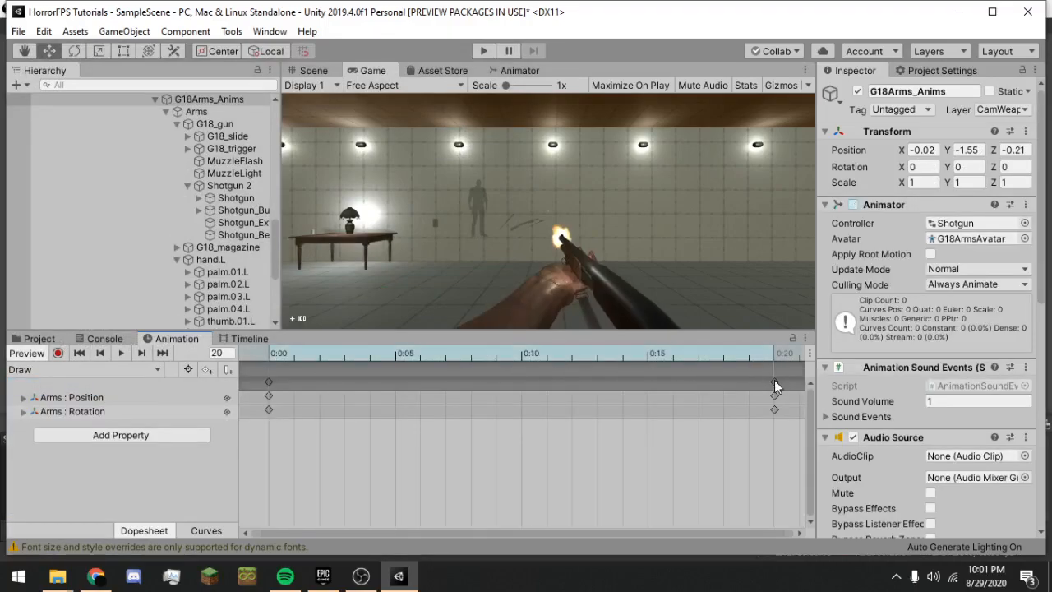
left_click(776, 382)
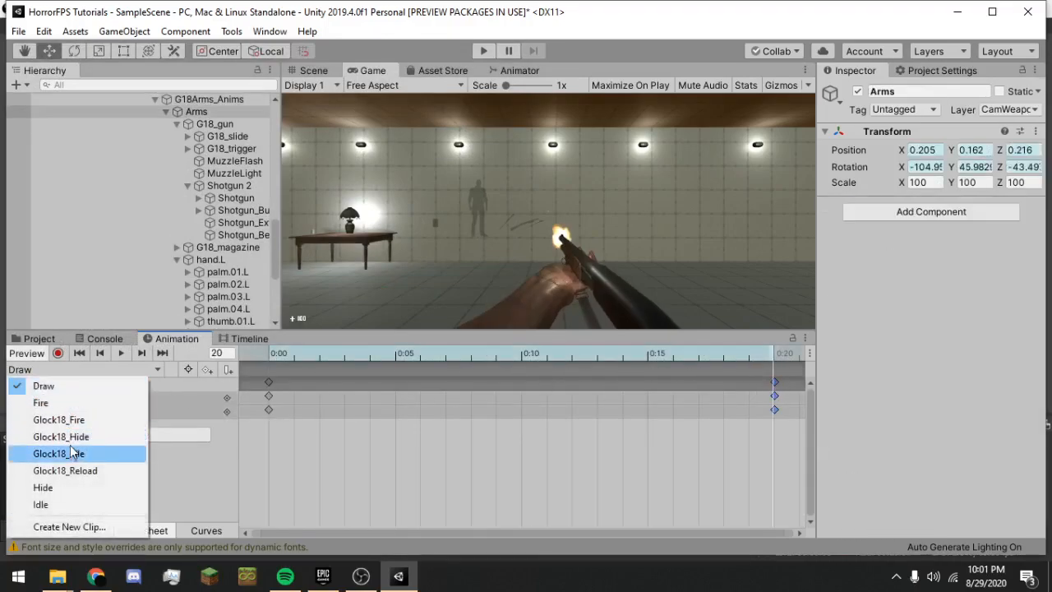
left_click(78, 453)
left_click(56, 370)
left_click(46, 514)
Record Arms position keys in the Idle clip, with X 0.21 at frame 18 and X 0.184 at frame 30.
left_click(303, 354)
left_click_drag(301, 358, 419, 355)
left_click(58, 353)
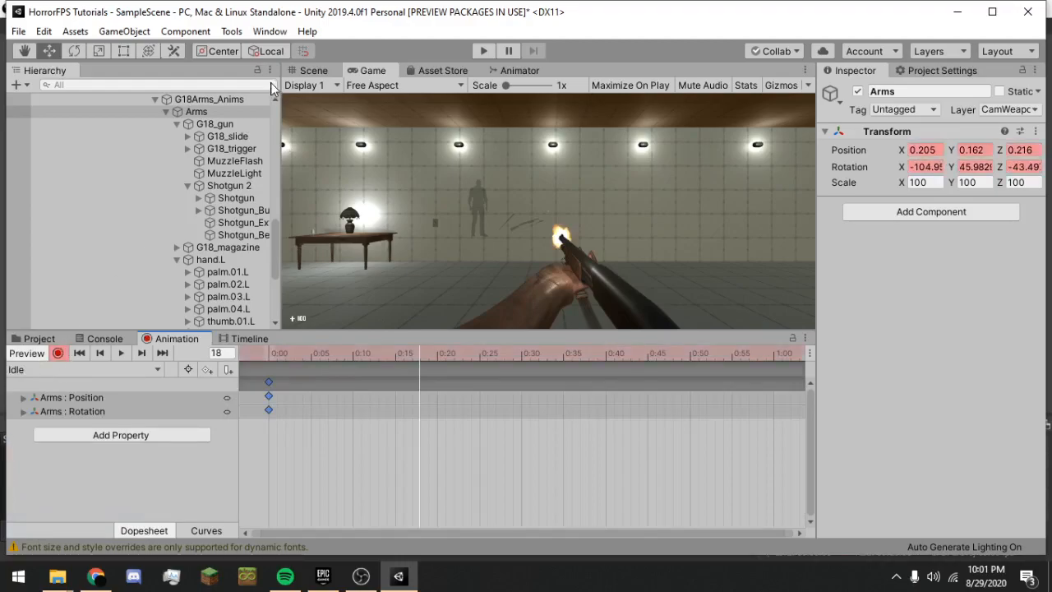
left_click(308, 73)
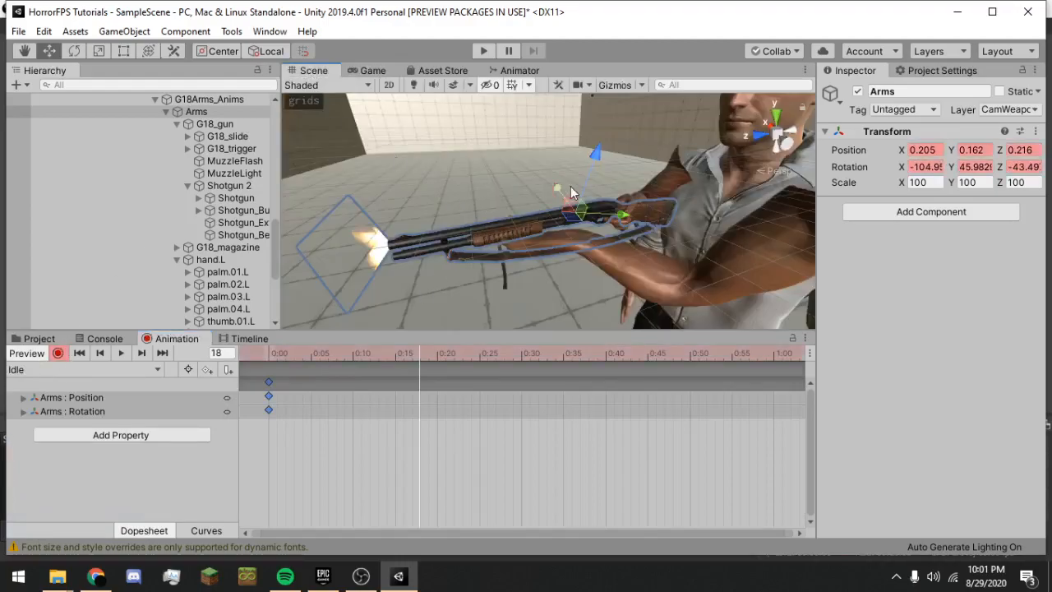
left_click_drag(560, 190, 559, 190)
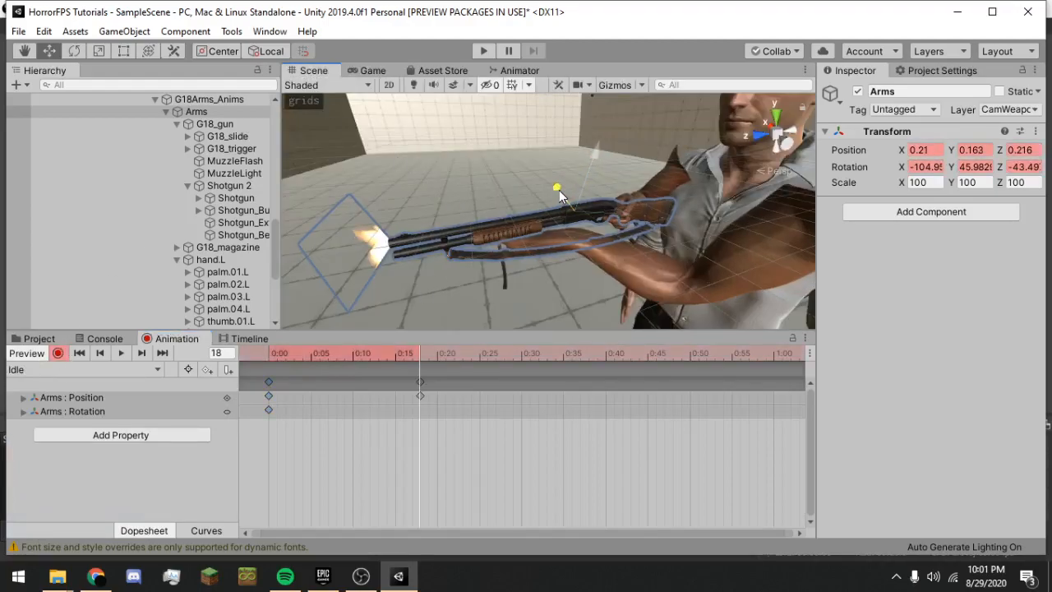
left_click_drag(437, 355, 521, 357)
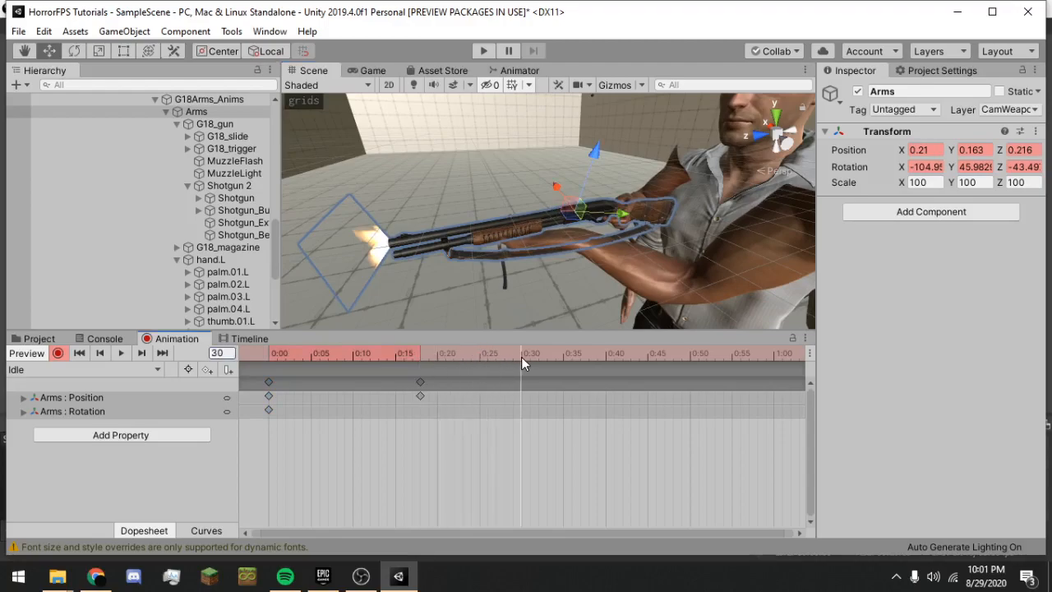
left_click_drag(548, 188, 554, 191)
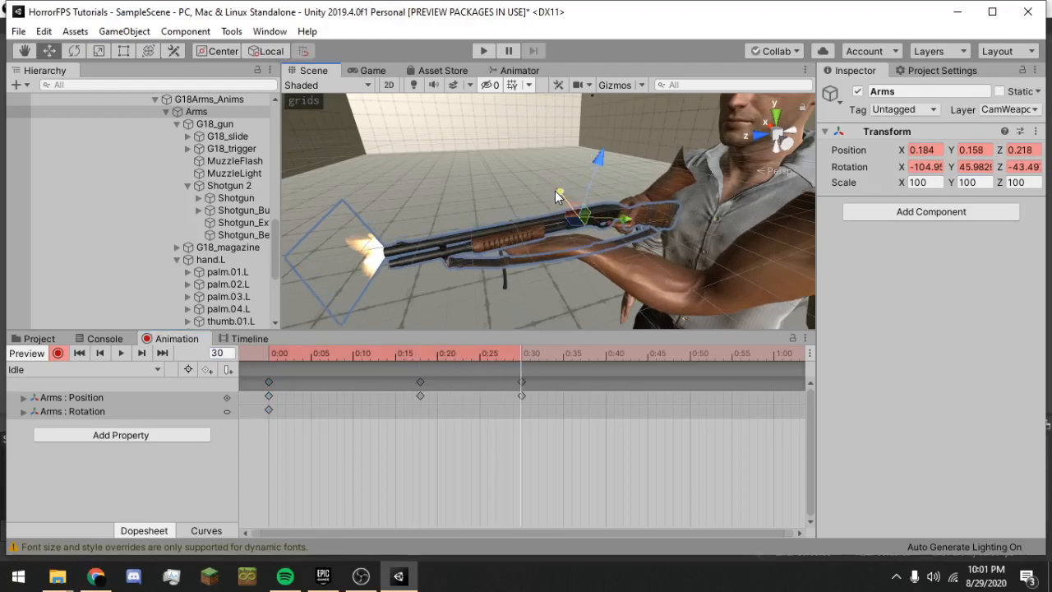
Raise the Arms to about Y 0.176 at frame 18 of the Idle clip and adjust their height at frame 30.
left_click_drag(587, 353, 604, 358)
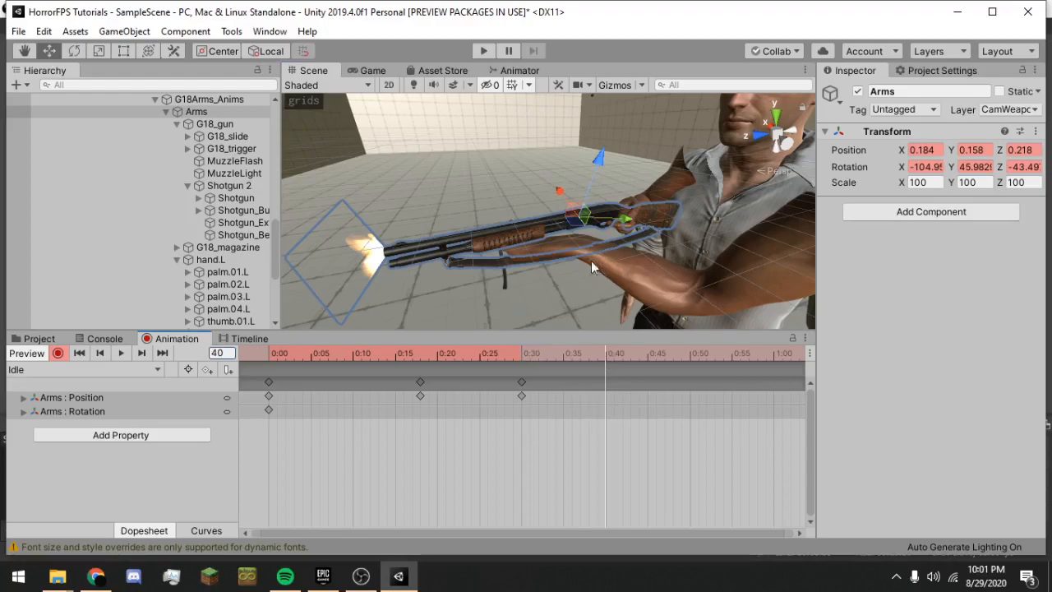
left_click_drag(518, 353, 419, 360)
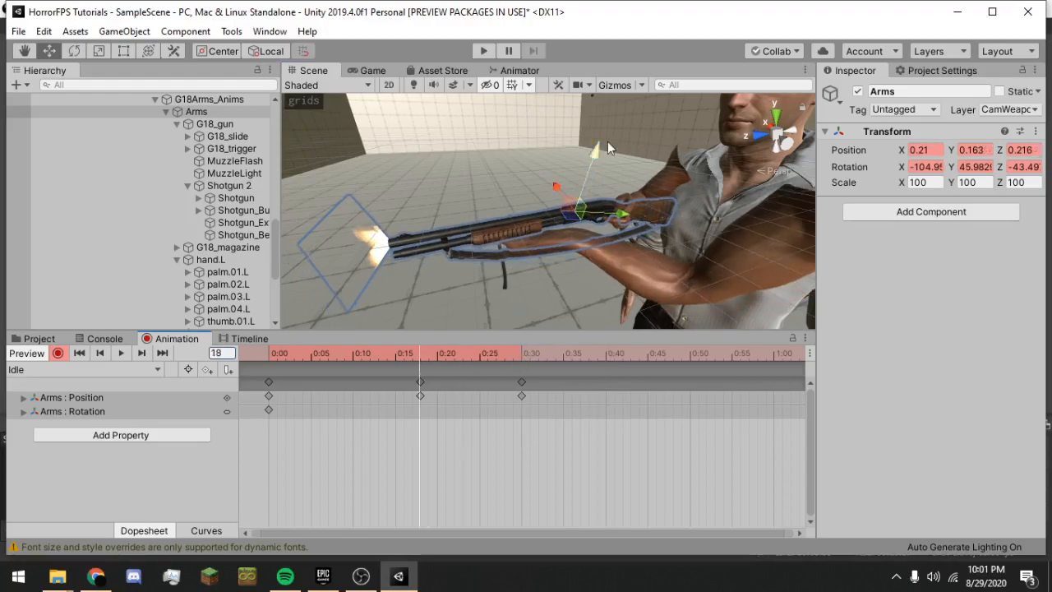
left_click_drag(603, 148, 603, 141)
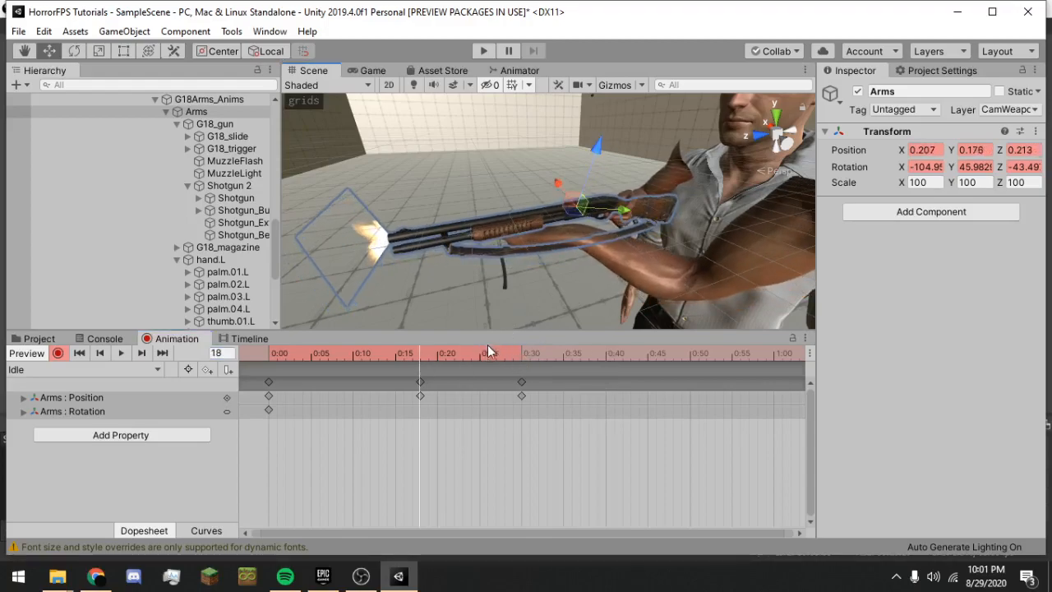
left_click(520, 353)
left_click_drag(598, 164, 598, 171)
Play the Idle clip from its first frame in the Game view.
left_click_drag(310, 354, 268, 359)
left_click(372, 70)
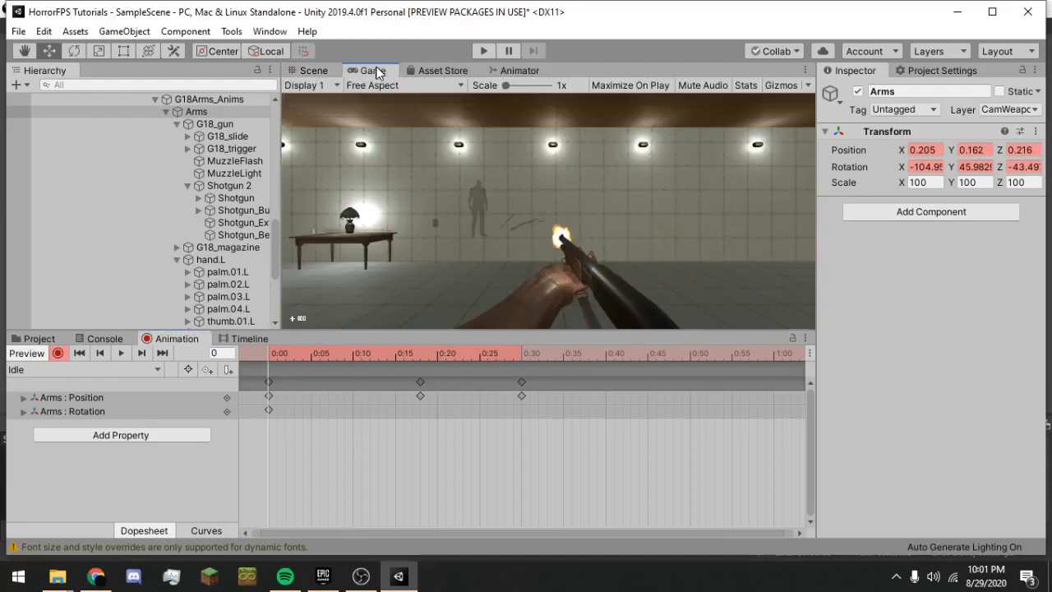
left_click(122, 353)
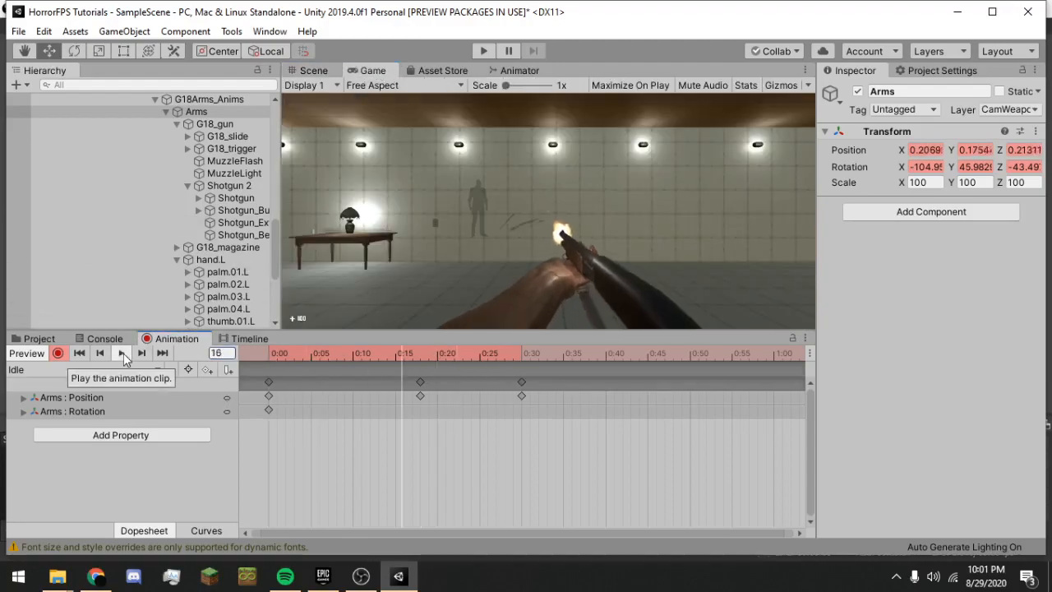
left_click(122, 353)
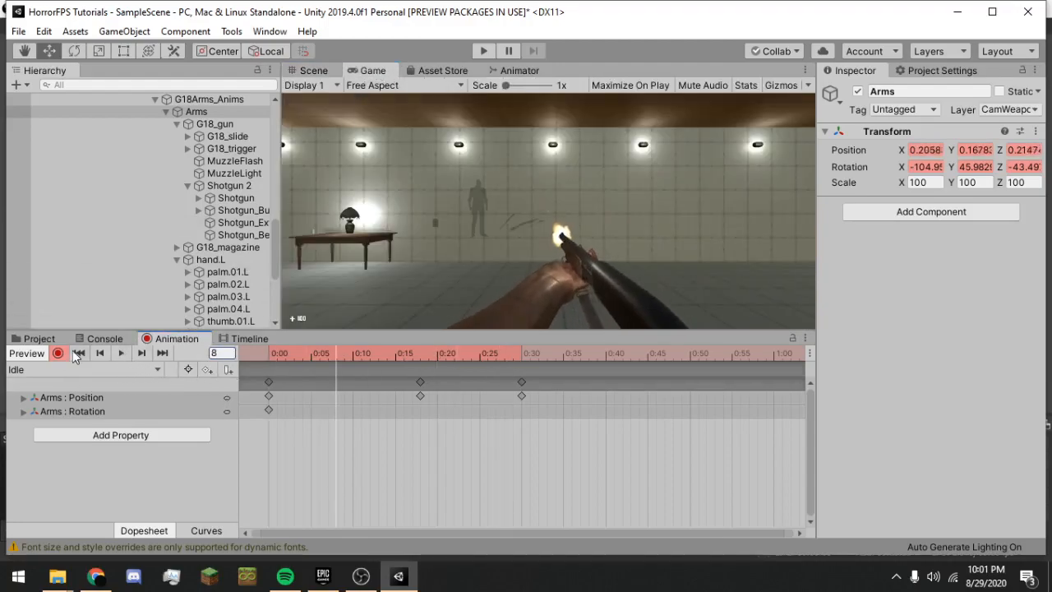
Slow the Idle clip by moving its last keyframe to 1:15 and its middle keyframe to 0:40, and play it.
scroll(477, 374, "down", 2)
left_click_drag(470, 382, 785, 382)
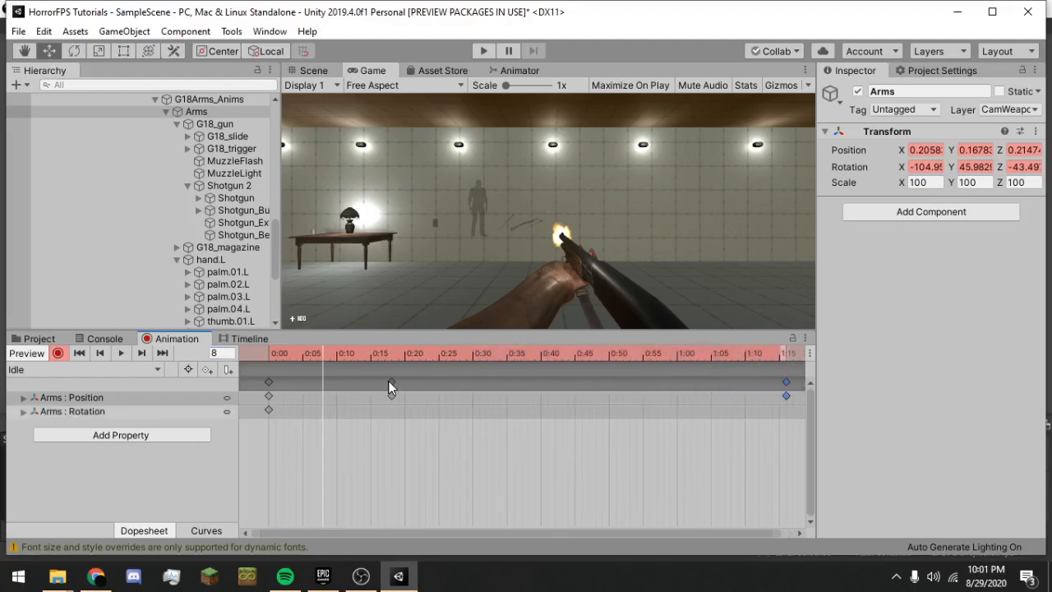
left_click_drag(541, 381, 541, 382)
left_click(97, 354)
left_click(121, 351)
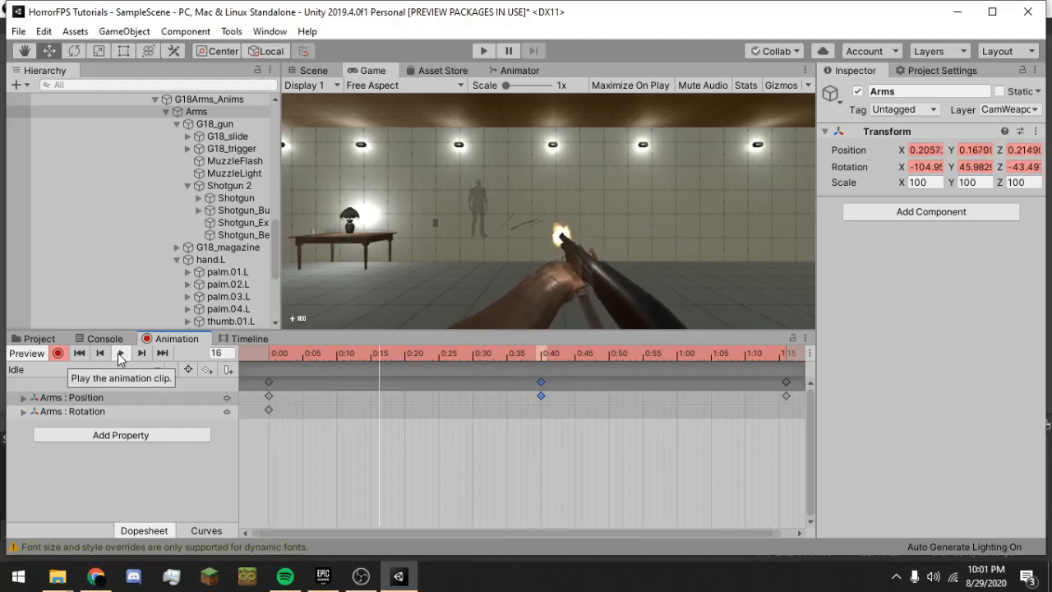
Delete the Idle clip's last keyframe and paste a copy of the first keyframe at 2:00.
left_click(789, 380)
left_click(787, 381)
key("Delete")
scroll(301, 379, "down", 3)
left_click(267, 382)
left_click_drag(642, 356, 766, 359)
scroll(739, 388, "down", 2)
key("ctrl+v")
Move the Idle clip's middle keyframe to 1:00, play the clip from the start and exit the animation preview.
left_click_drag(436, 395, 518, 383)
left_click_drag(408, 355, 268, 356)
left_click(122, 353)
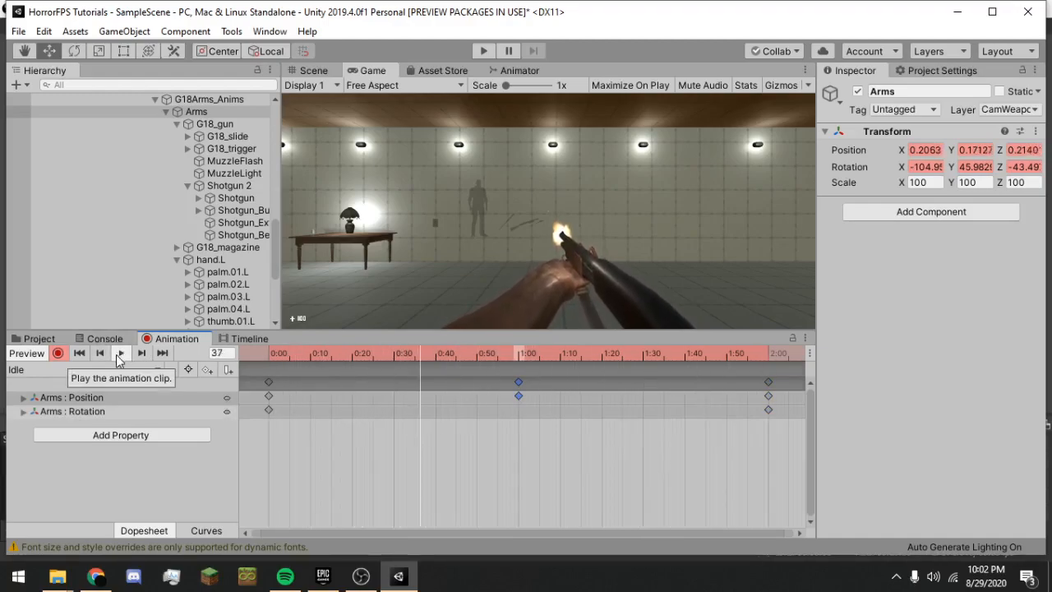
left_click(26, 353)
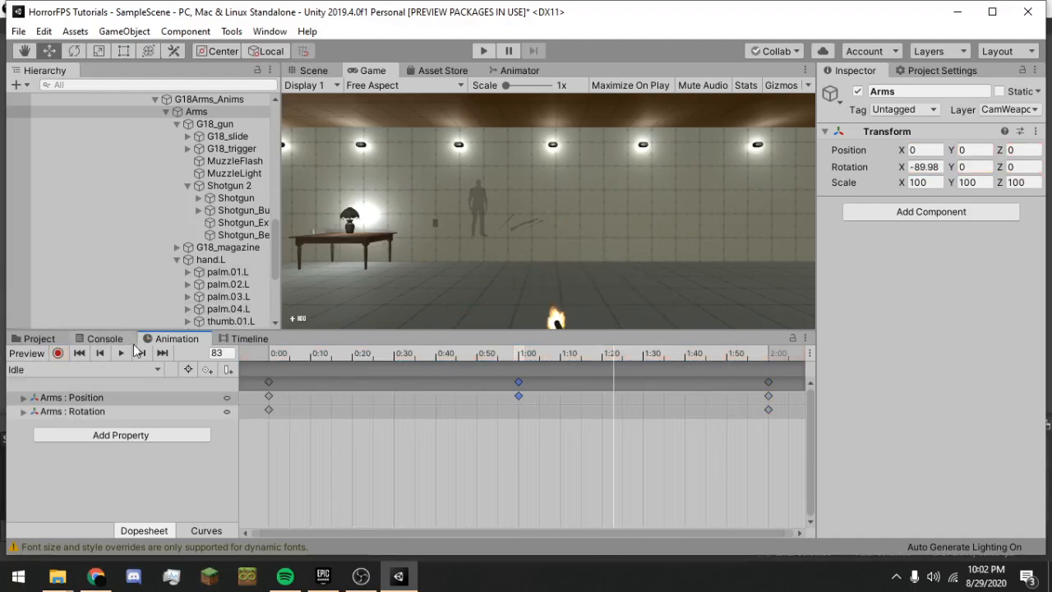
Locate the Shotgun controller in Shotgun Anims and select the GlockAnimator controller in the Arms_Glock18 Animations folder.
left_click(39, 339)
left_click(416, 419)
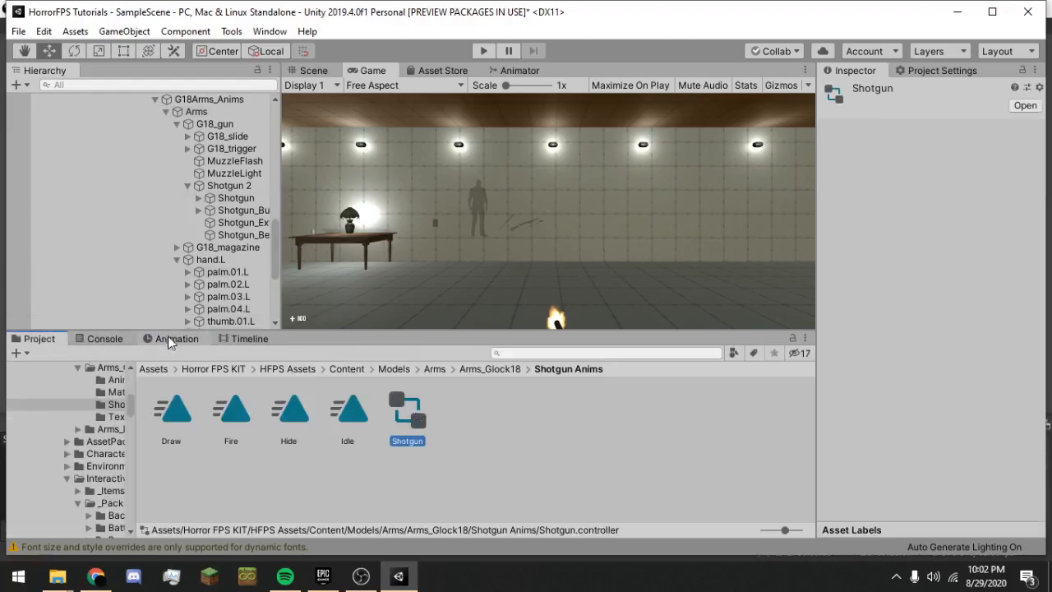
left_click(504, 370)
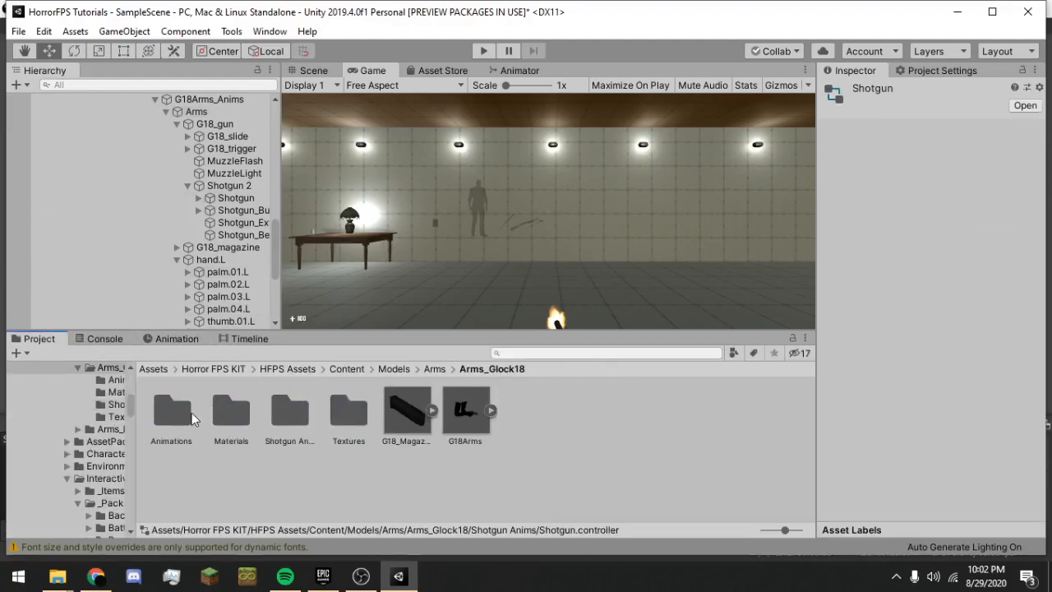
double_click(189, 418)
left_click(478, 421)
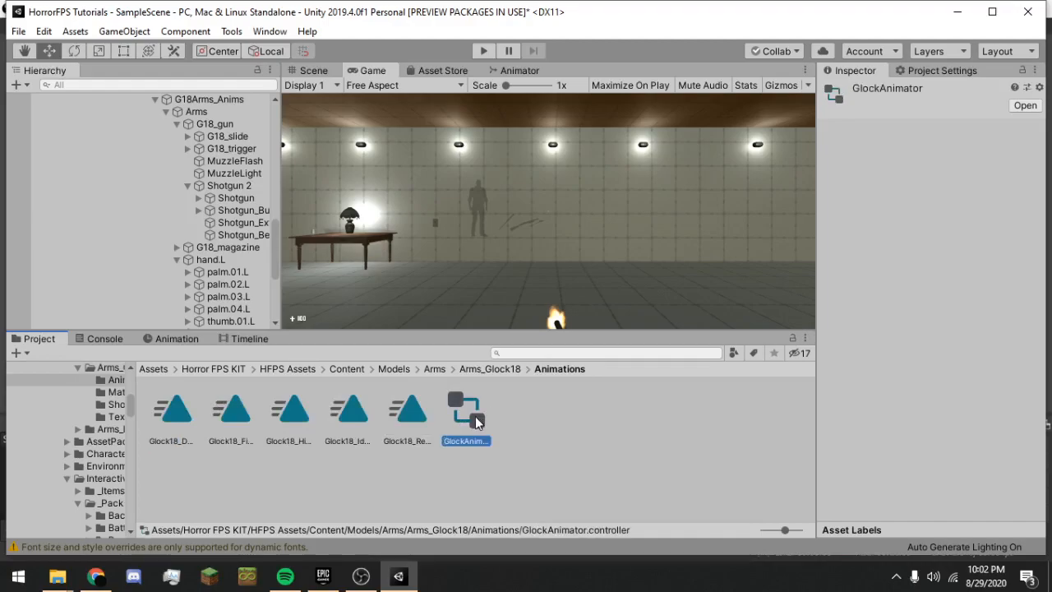
Open the Shotgun animator controller from the Shotgun Anims folder inside Arms_Glock18.
left_click(506, 370)
left_click(231, 413)
left_click(301, 418)
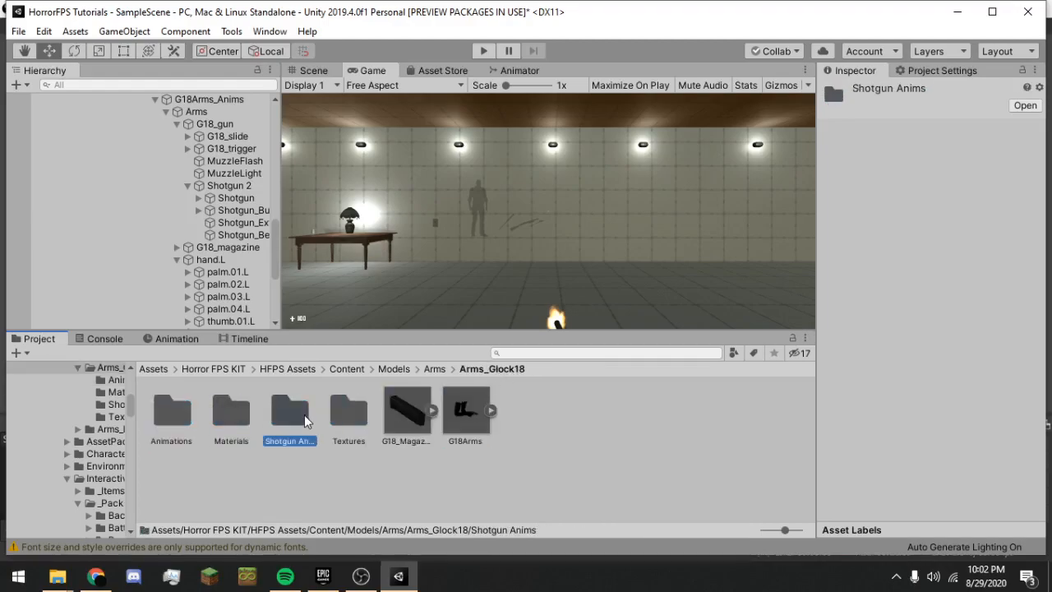
double_click(305, 421)
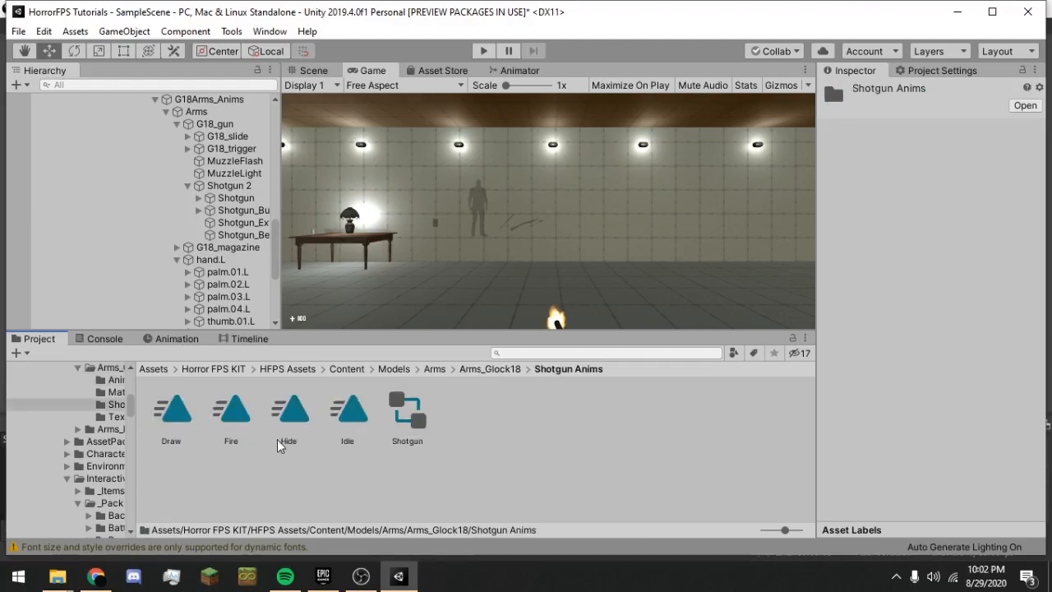
double_click(425, 421)
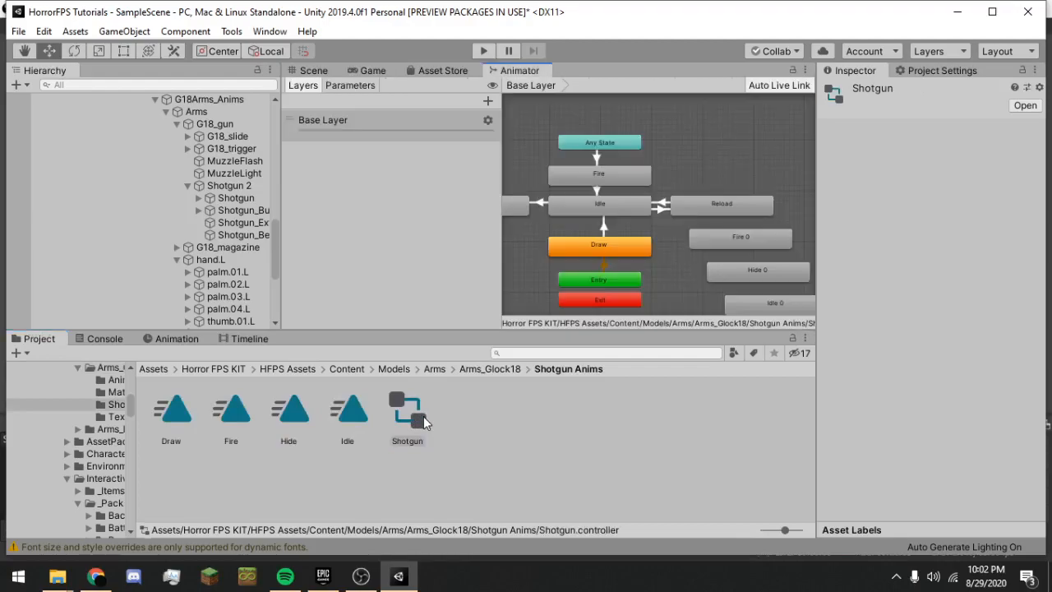
Assign the shotgun Draw clip as the motion of the Draw state in the Shotgun controller.
left_click(581, 246)
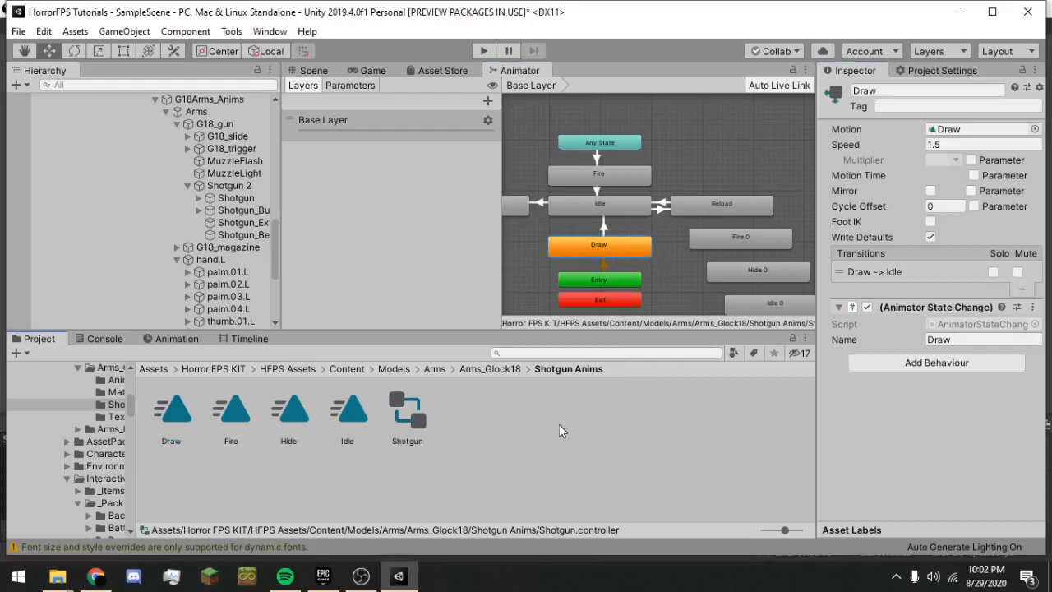
scroll(619, 208, "down", 3)
scroll(618, 204, "up", 2)
scroll(574, 209, "down", 5)
scroll(593, 243, "up", 5)
scroll(579, 213, "down", 4)
middle_click_drag(559, 206, 623, 236)
scroll(621, 213, "up", 3)
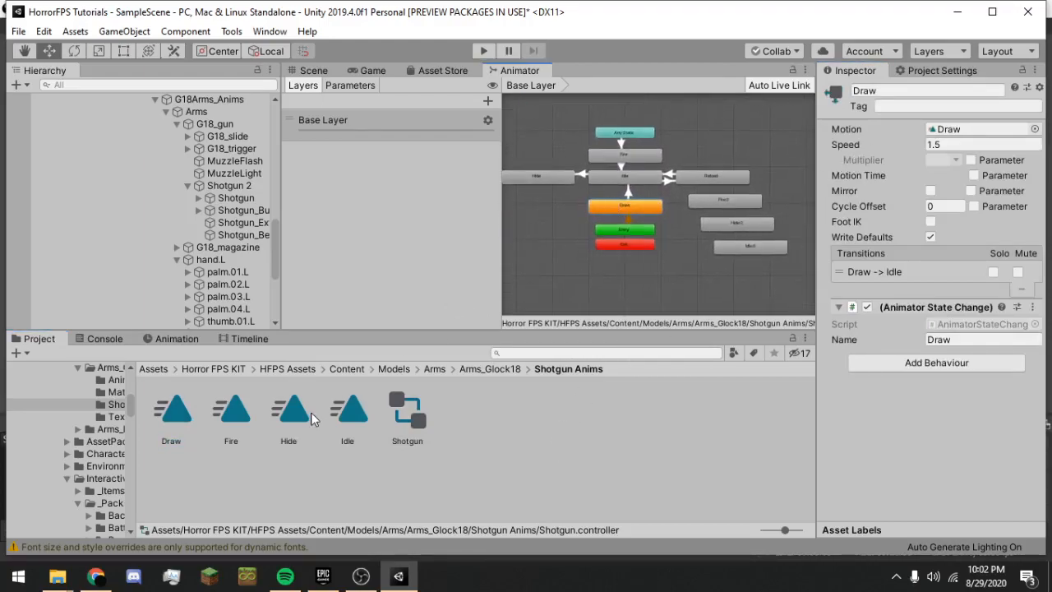
left_click_drag(171, 421, 963, 131)
Assign the shotgun Idle and Fire clips as the motions of the Idle and Fire states.
left_click(630, 176)
left_click_drag(291, 422, 967, 130)
left_click(643, 158)
left_click_drag(231, 411, 978, 130)
Check the motions of the unconnected duplicate states, such as Fire 0, and of the Reload state.
left_click(712, 193)
left_click(715, 203)
left_click(736, 222)
left_click(730, 200)
left_click(738, 201)
scroll(744, 230, "up", 3)
left_click_drag(216, 419, 971, 135)
left_click(971, 131)
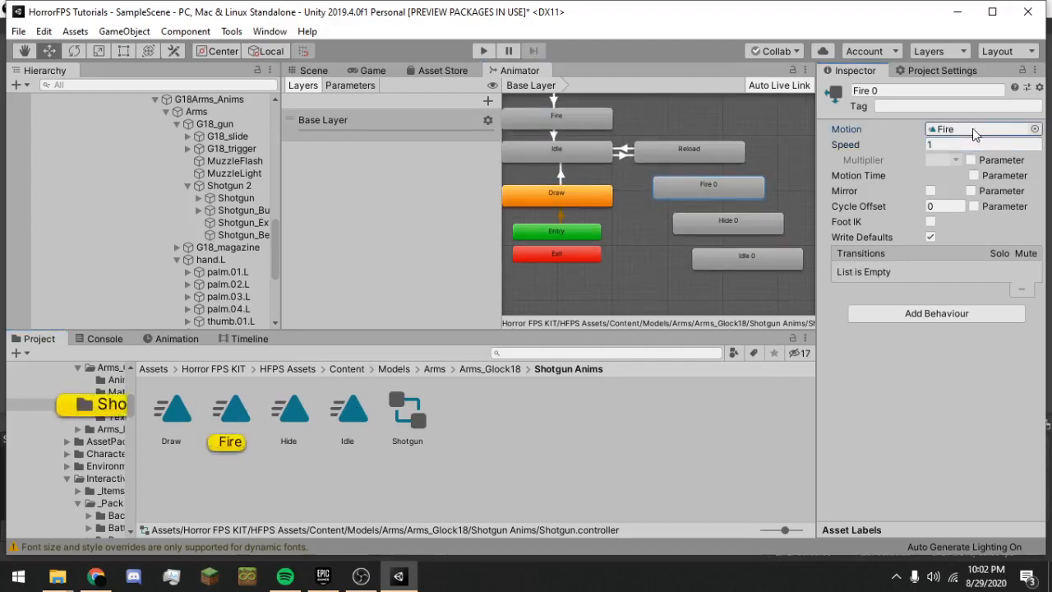
left_click(672, 149)
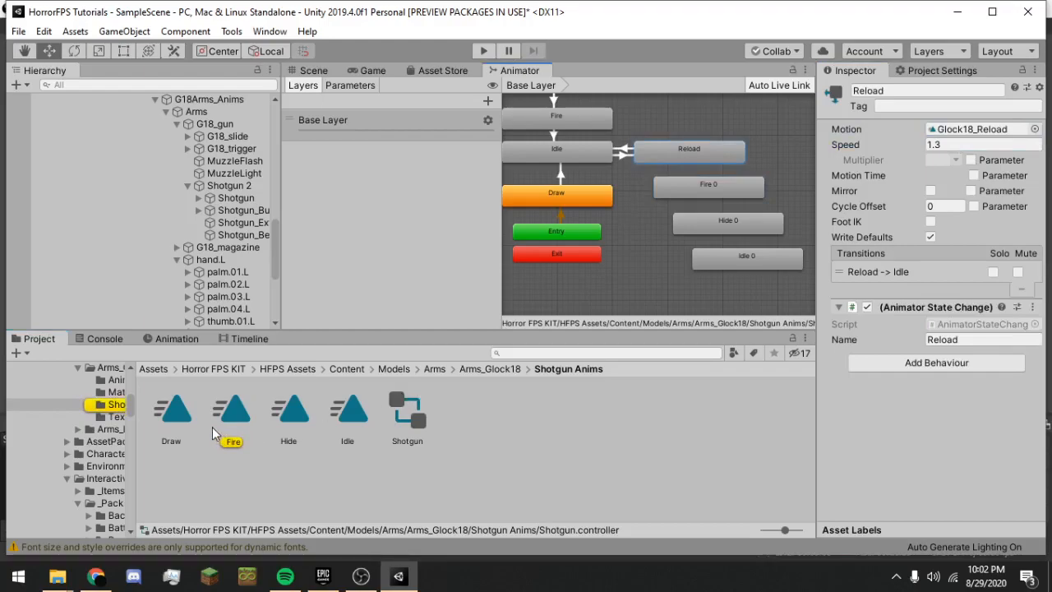
key("a")
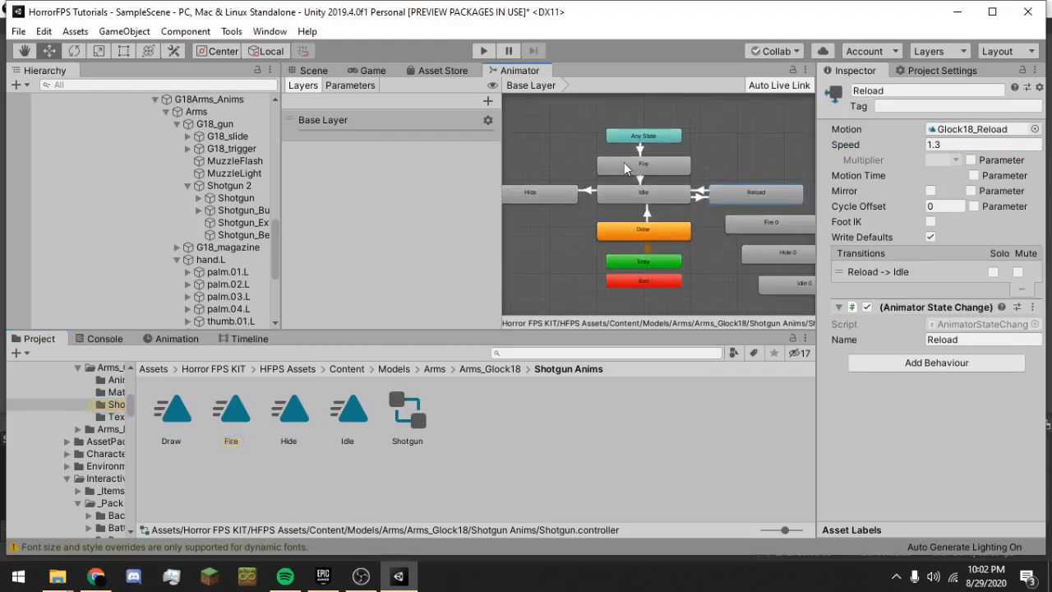
Assign the shotgun Hide clip as the Hide state's motion, check the Draw and Reload states and return to the Game view.
left_click(625, 167)
left_click(530, 192)
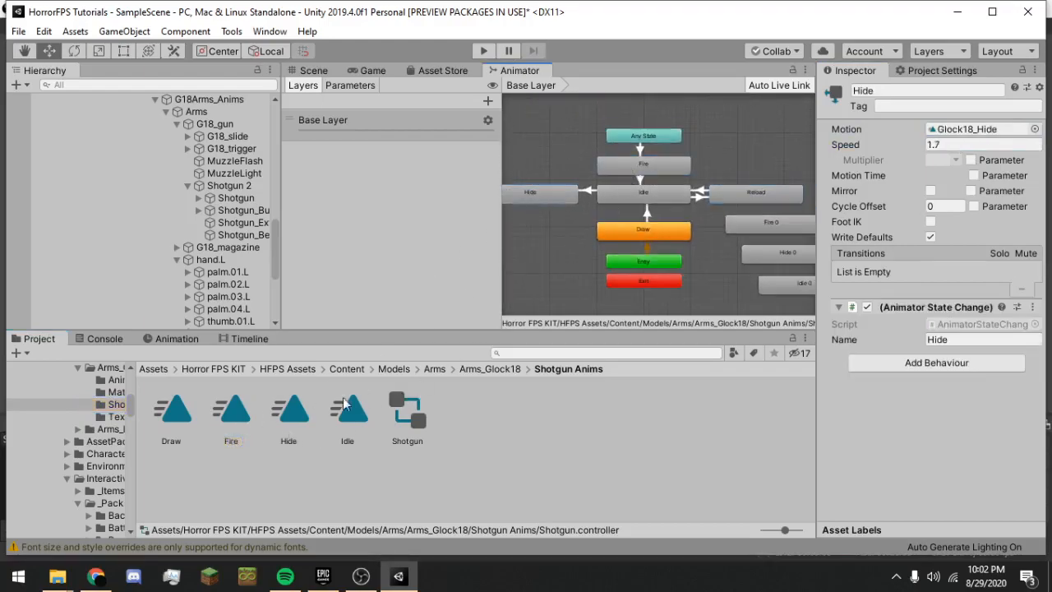
mouse_move(411, 387)
left_mouse_down()
mouse_move(940, 160)
mouse_move(957, 130)
left_mouse_up()
left_click(641, 232)
left_click(743, 197)
left_click(366, 71)
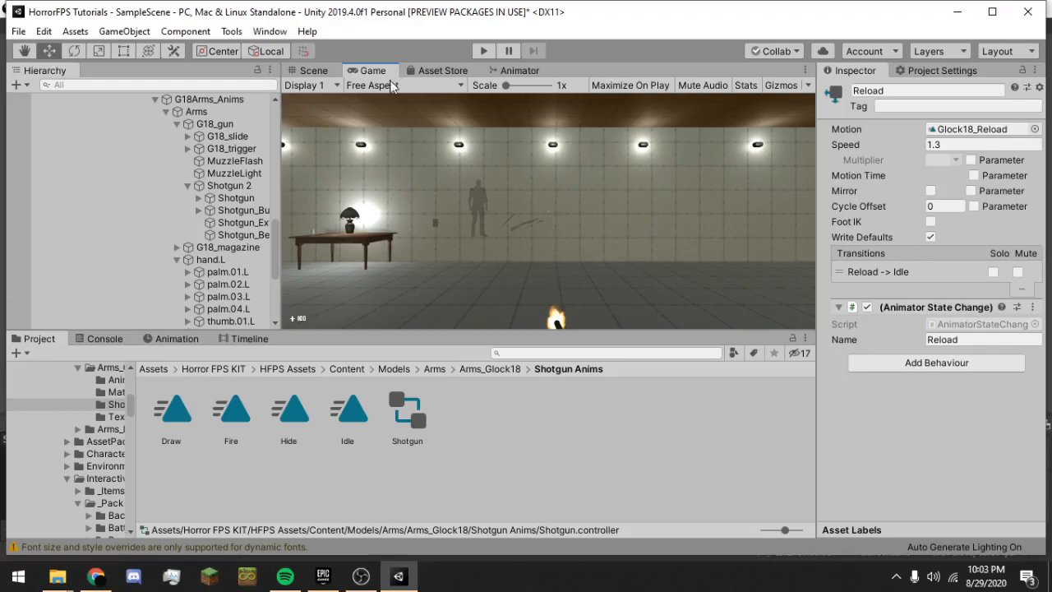
Set Recoil to 0.1 and Fire Rate to 0.5 in the Shotgun object's Weapon Controller.
left_click(222, 149)
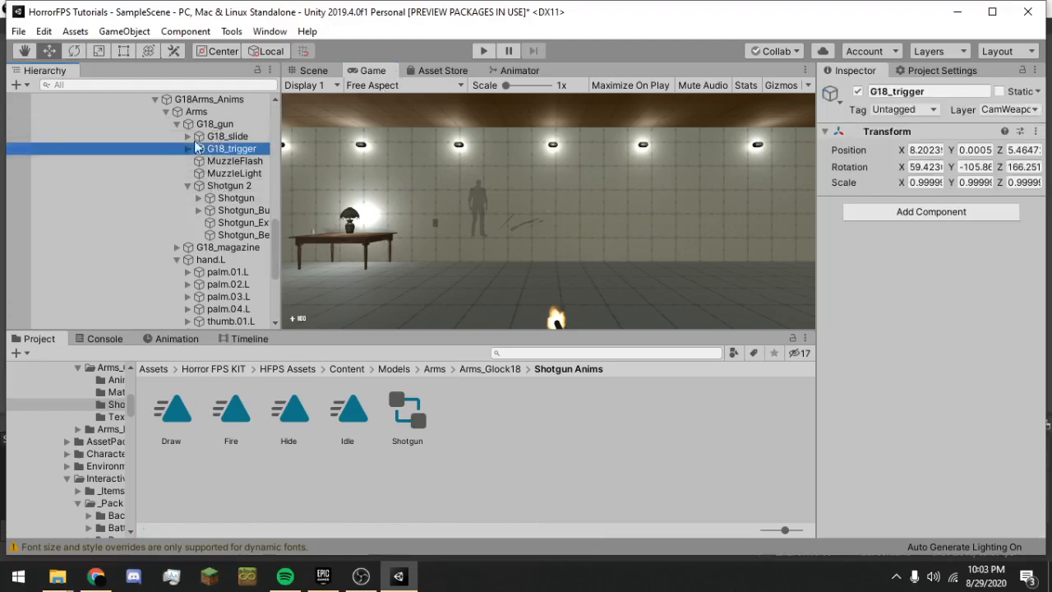
scroll(205, 164, "up", 3)
left_click(202, 191)
left_click(185, 180)
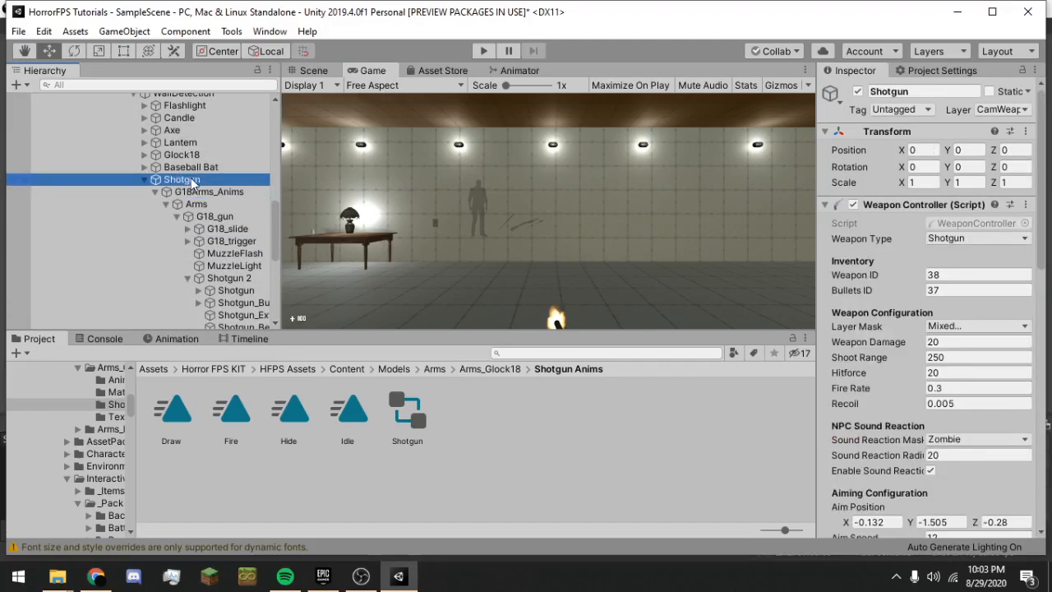
scroll(979, 329, "down", 3)
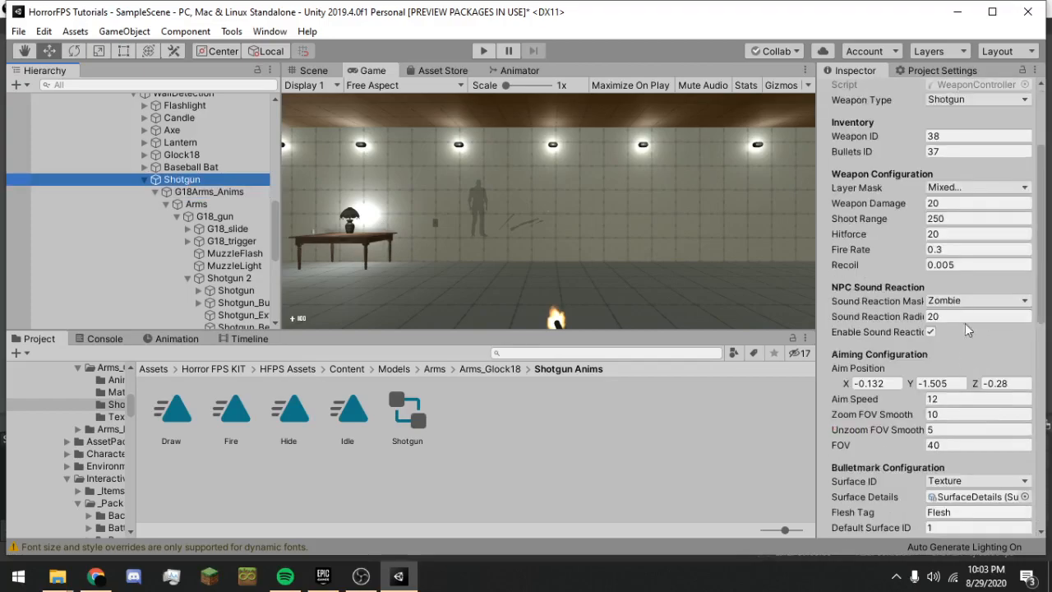
left_click(957, 265)
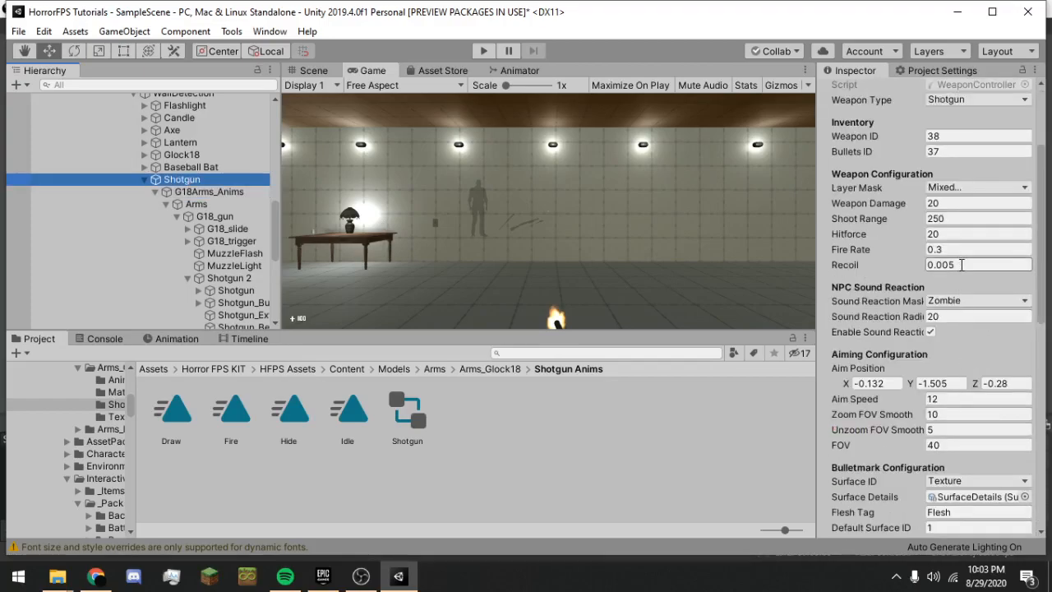
left_click_drag(955, 268, 942, 273)
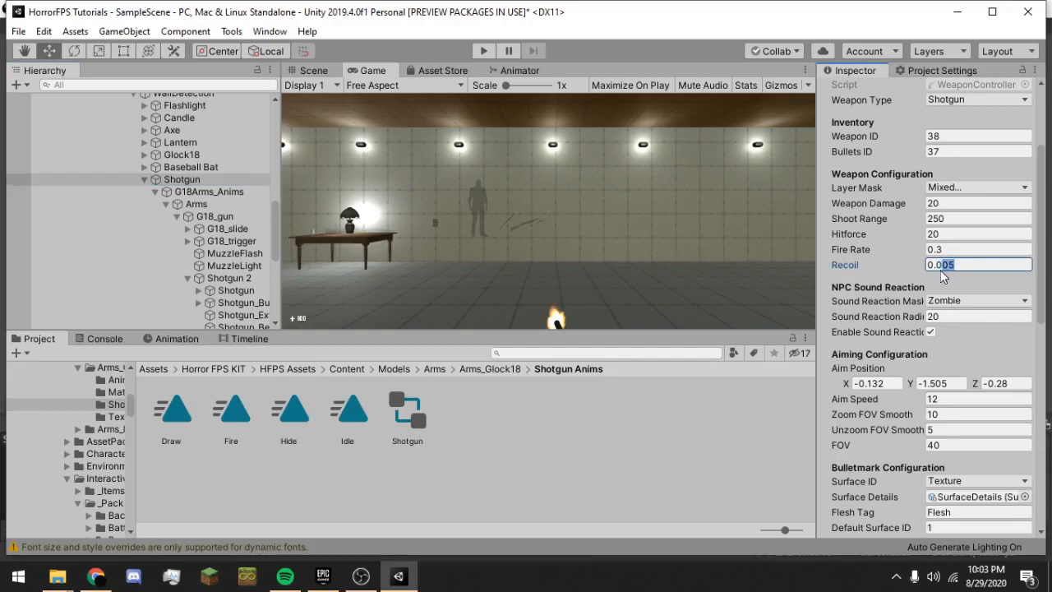
type("1")
left_click_drag(952, 253, 942, 232)
type("5")
left_click(953, 236)
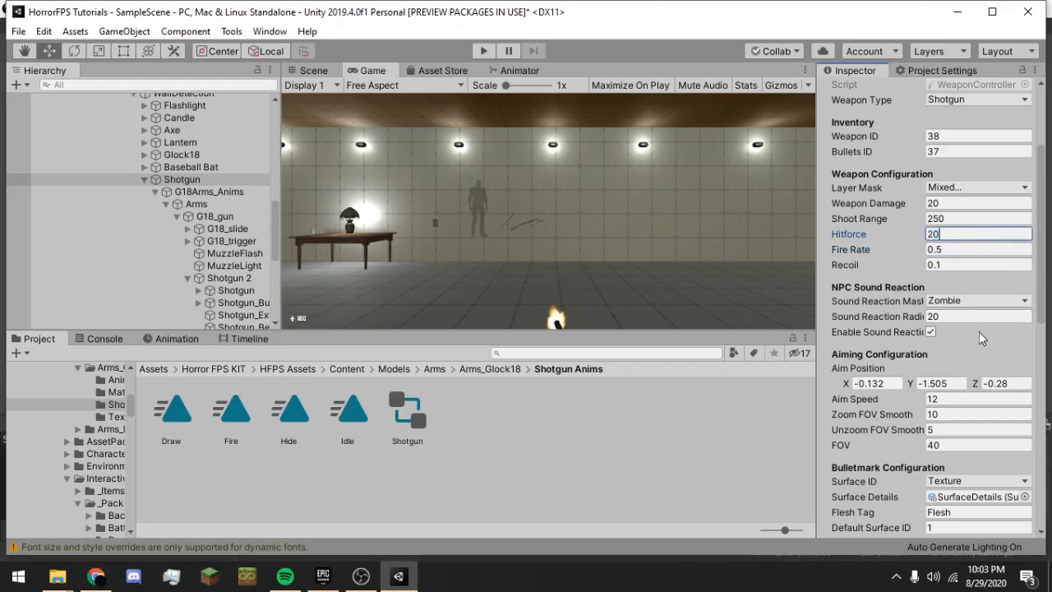
Raise the Shotgun's kickback by setting Kick Up to 0.86 and Kick Sideways to 0.99.
scroll(981, 338, "down", 3)
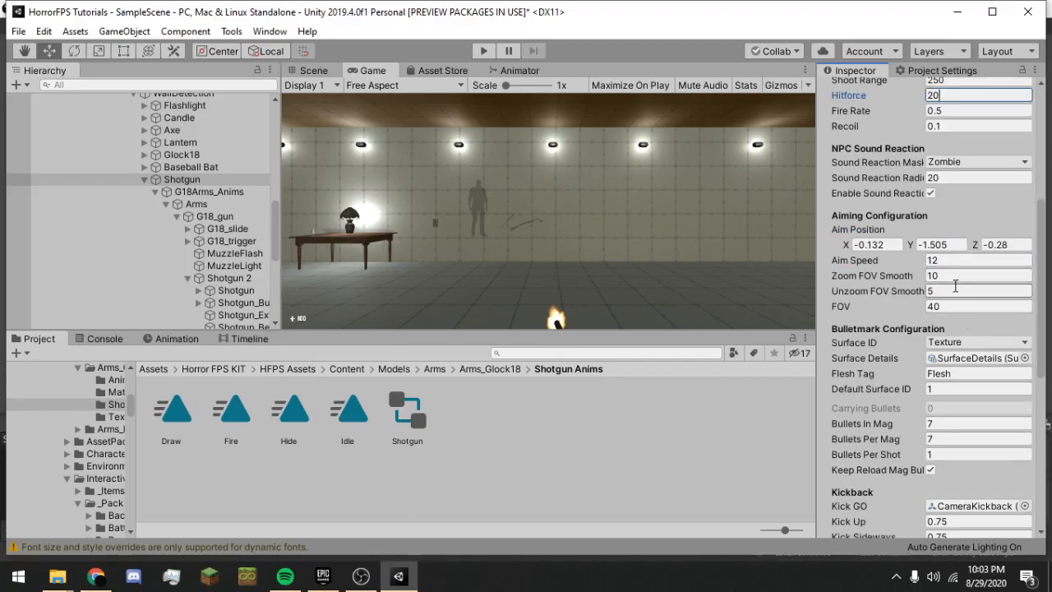
scroll(956, 329, "down", 3)
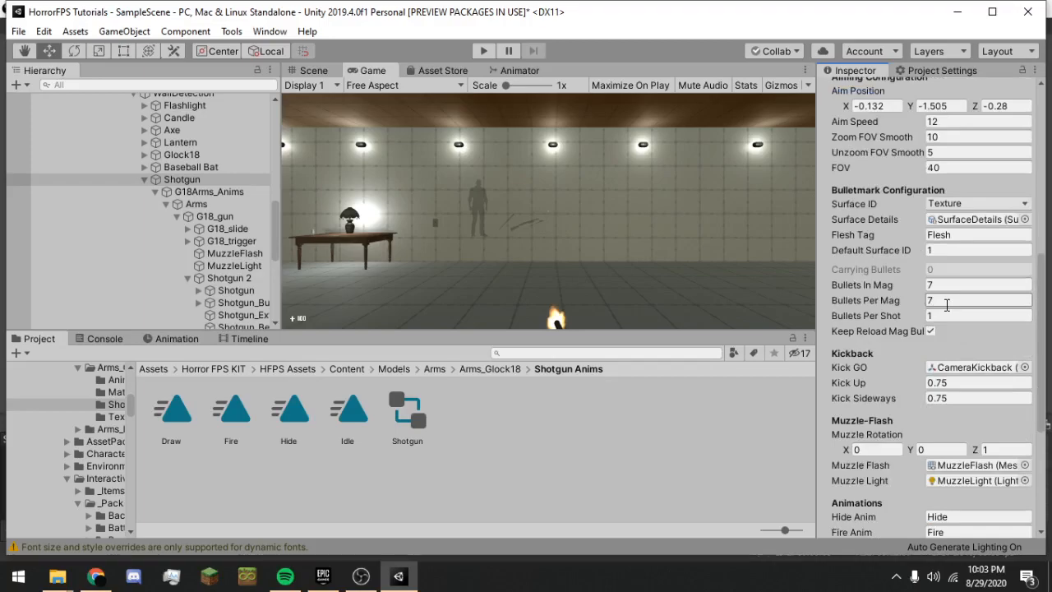
scroll(951, 309, "down", 3)
left_click(946, 244)
left_click_drag(904, 244, 904, 269)
left_click(892, 263)
scroll(922, 298, "down", 2)
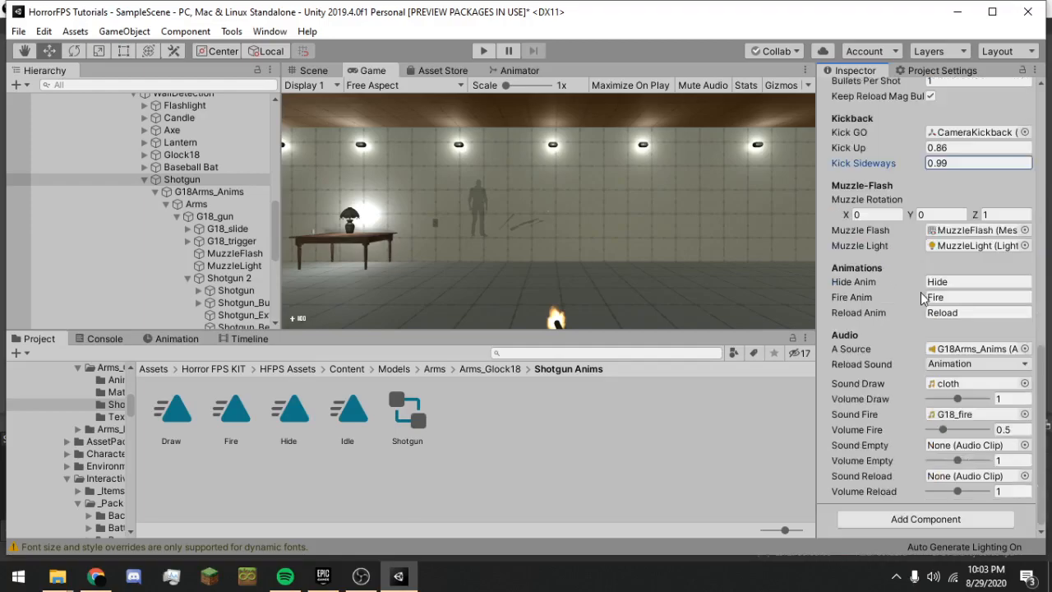
Review the Weapon Controller settings, try a Shoot Range of 100 and restore it to 250.
scroll(922, 317, "up", 13)
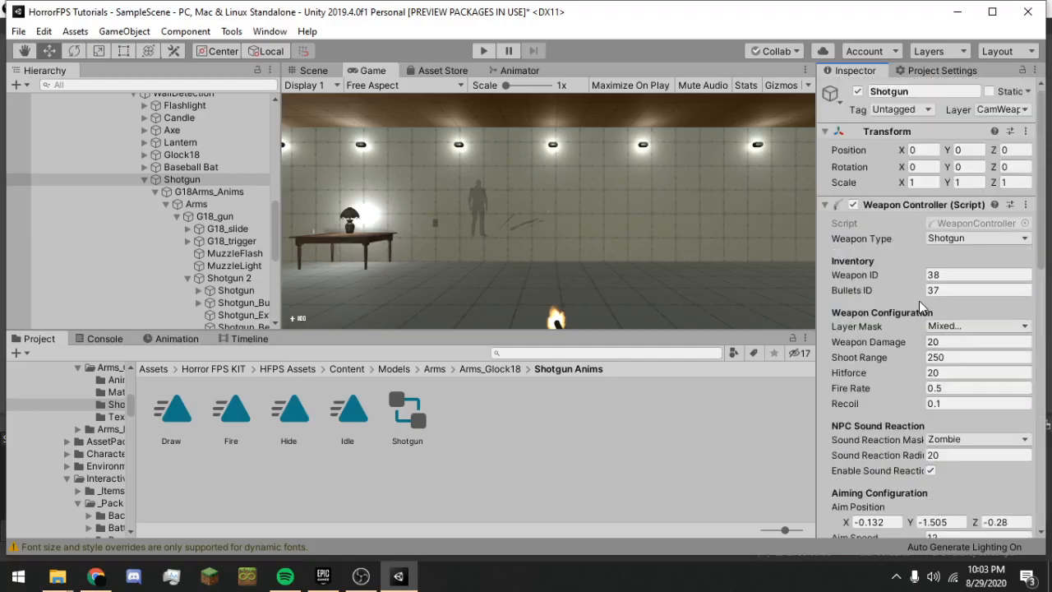
scroll(933, 301, "down", 13)
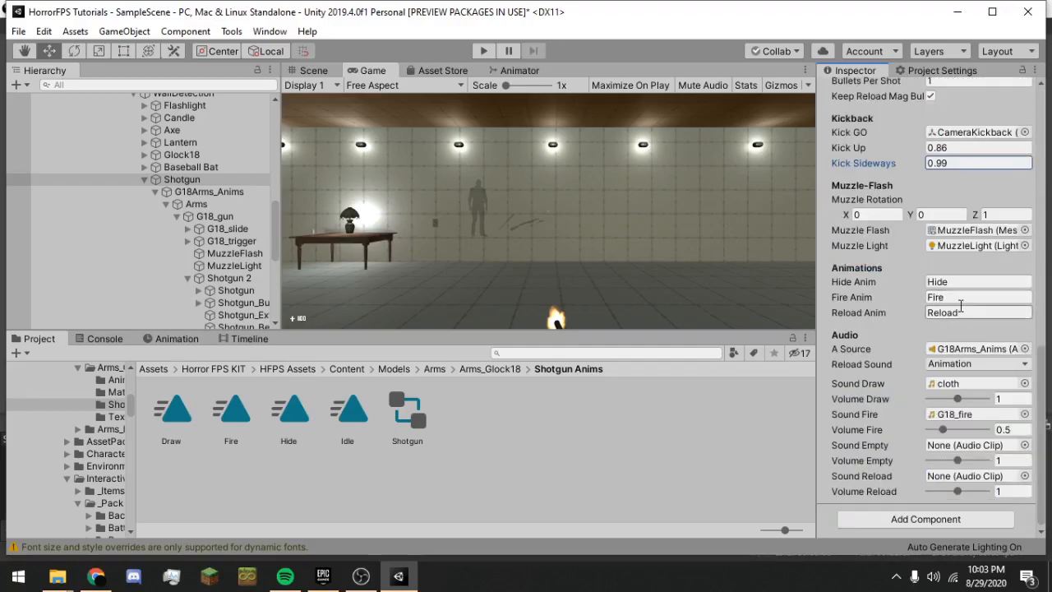
scroll(969, 308, "up", 6)
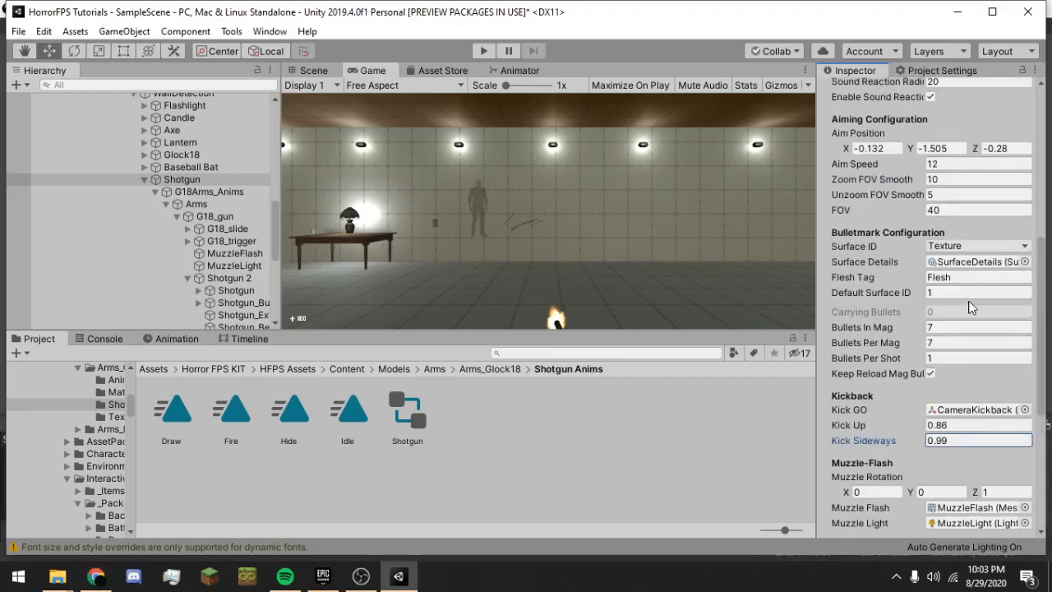
scroll(970, 308, "up", 3)
scroll(960, 318, "up", 5)
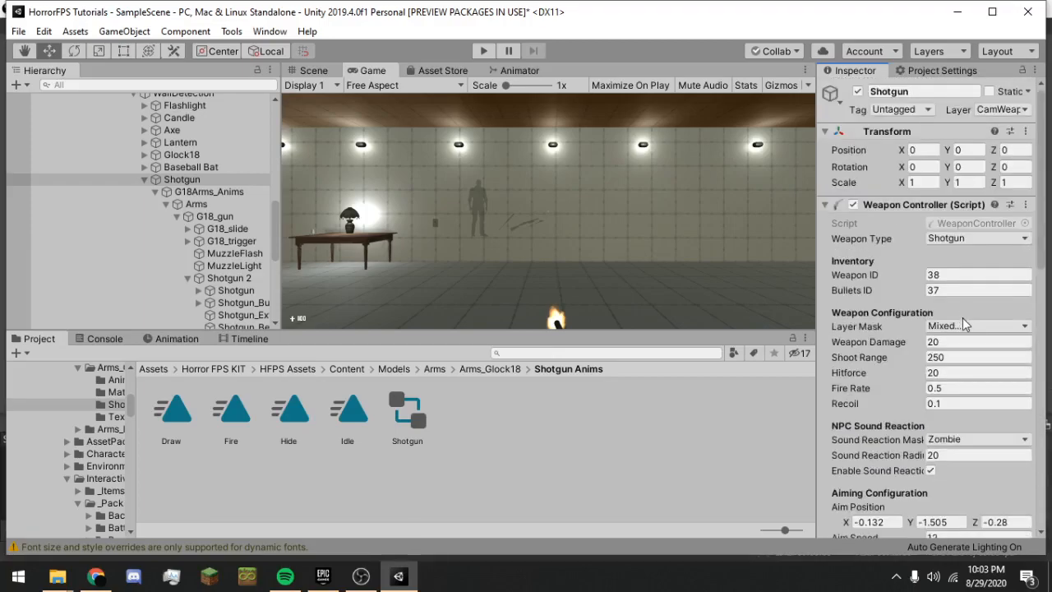
left_click(937, 357)
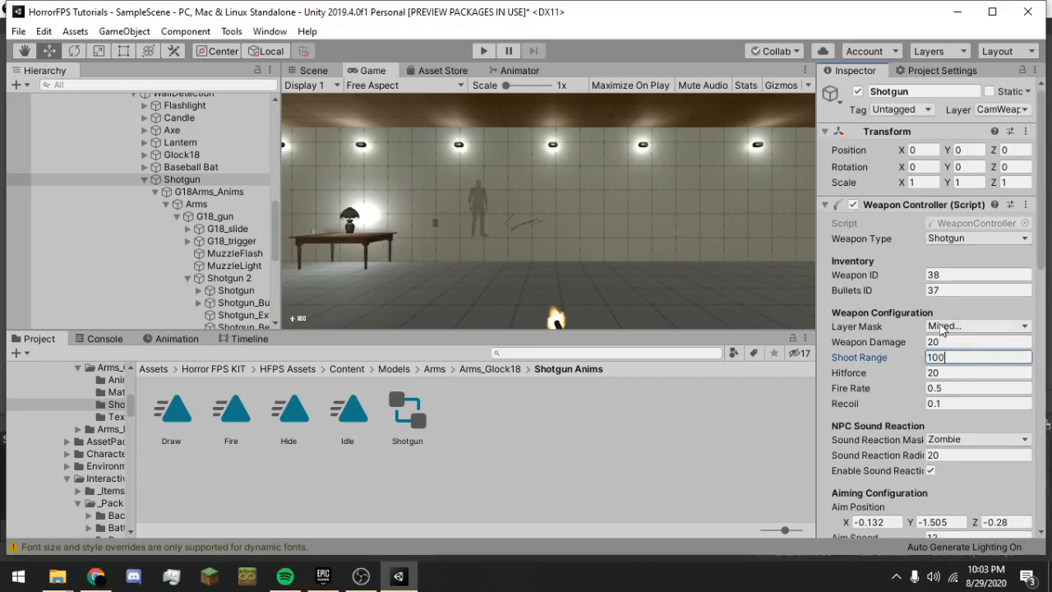
key("BackSpace")
key("BackSpace")
key("BackSpace")
type("250")
scroll(902, 344, "down", 5)
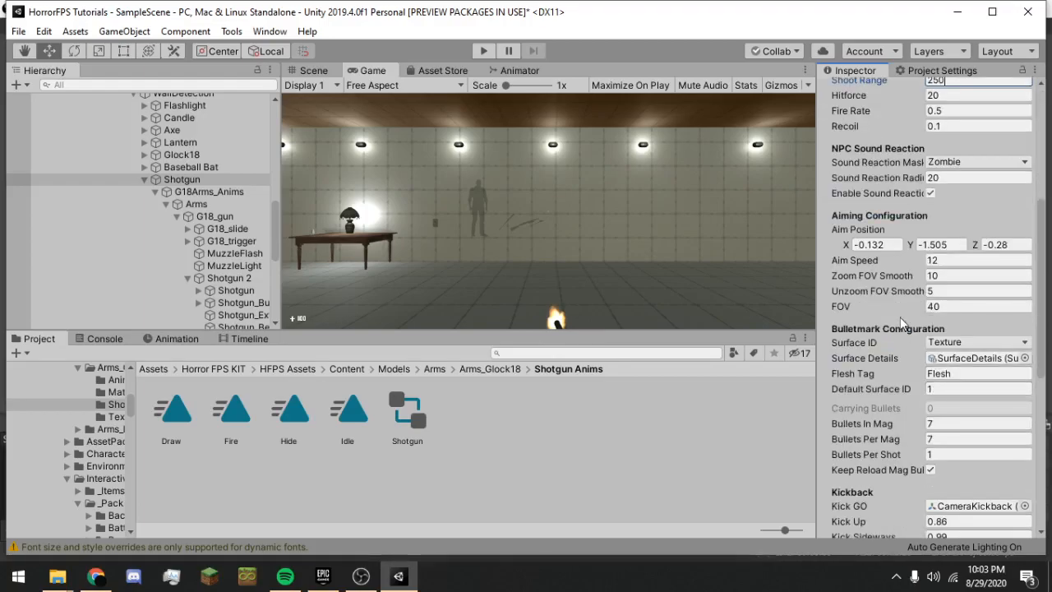
scroll(902, 321, "down", 3)
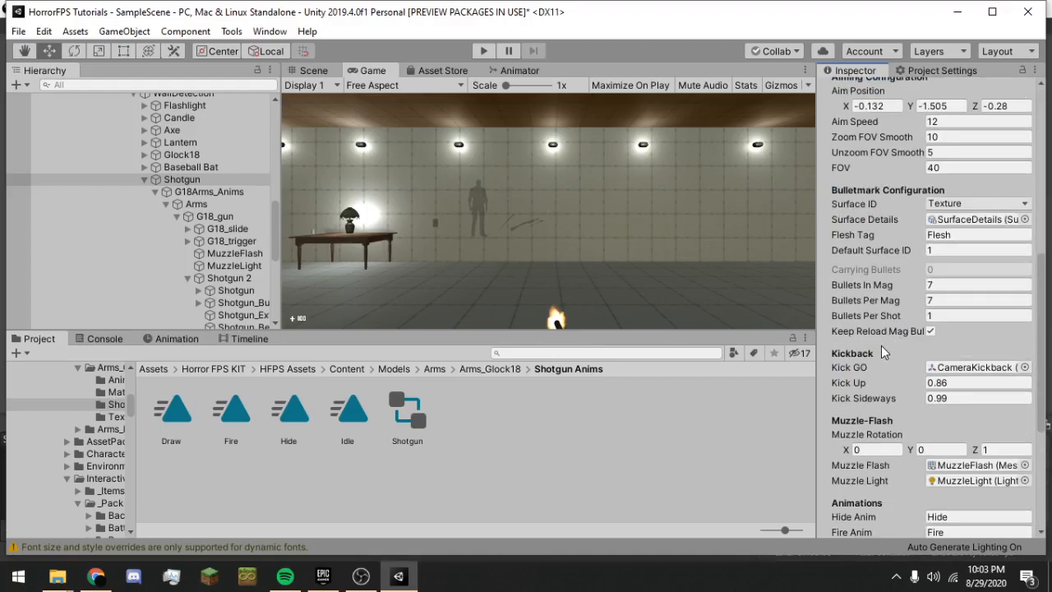
scroll(881, 349, "down", 5)
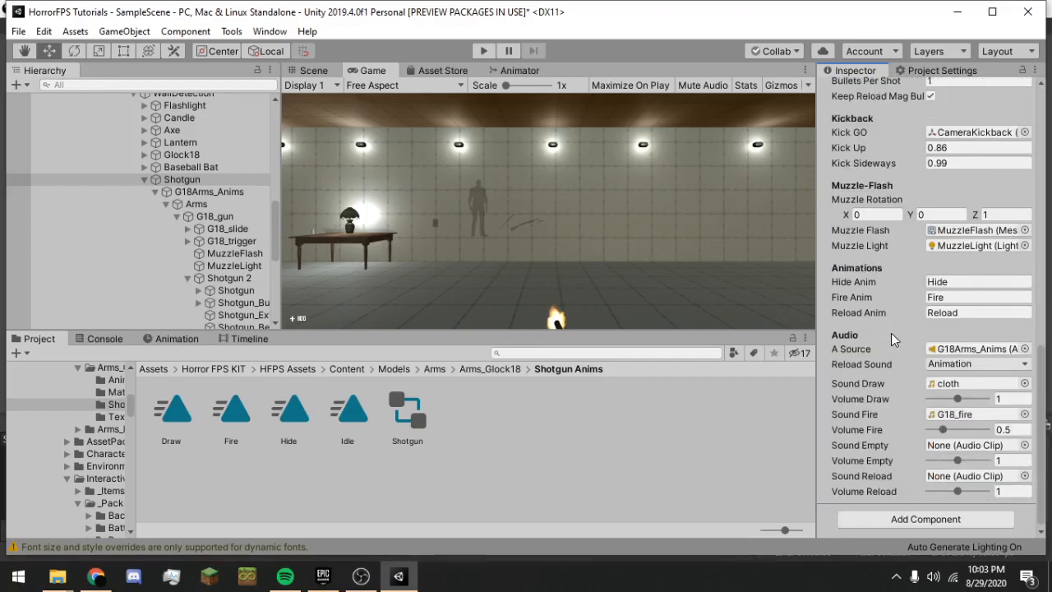
scroll(891, 333, "up", 15)
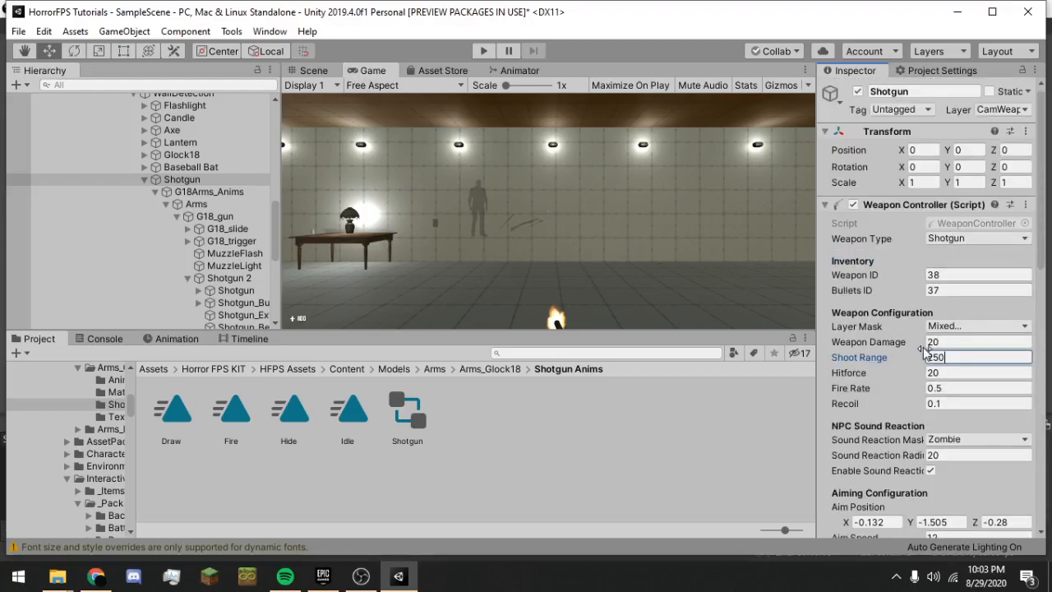
Stop the play test that was started and deactivate the G18Arms_Anims object under Shotgun.
left_click(484, 49)
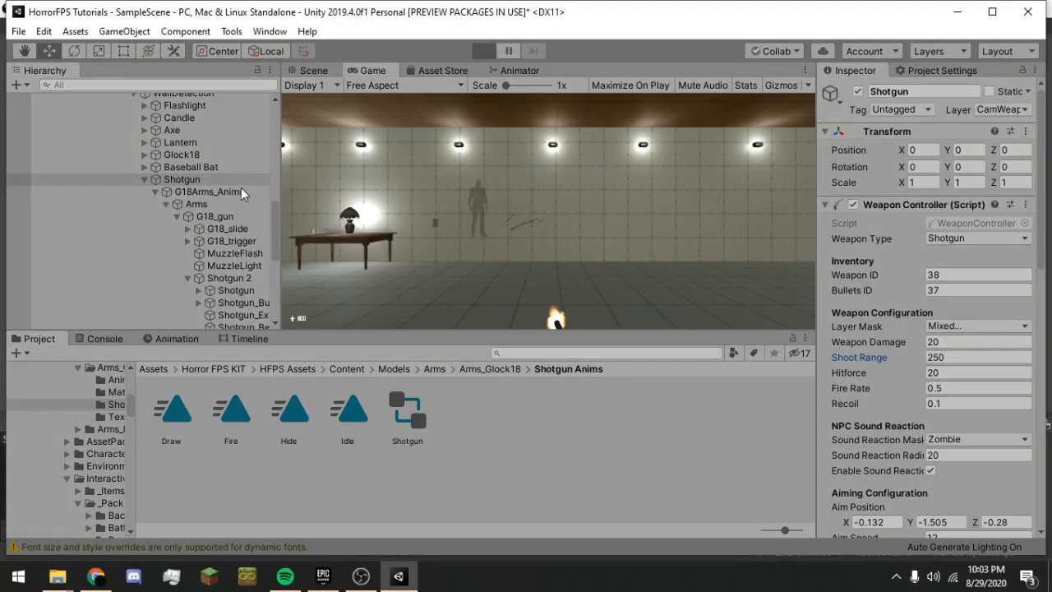
key("ctrl+p")
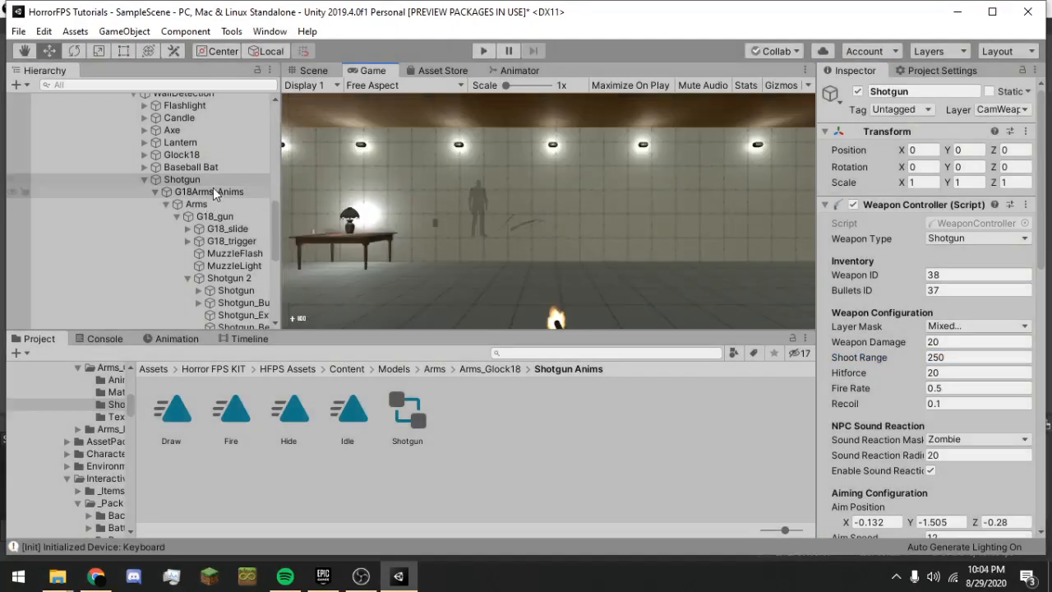
left_click(212, 191)
left_click(857, 91)
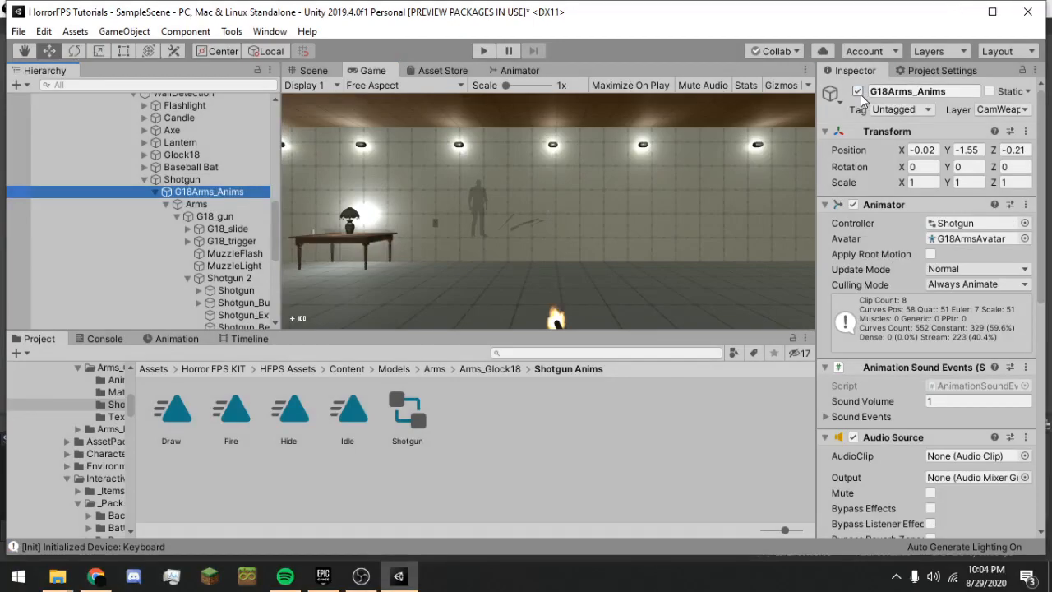
Play-test the scene by looking around at the weapon pickups on the floor, and exit play mode.
left_click(484, 51)
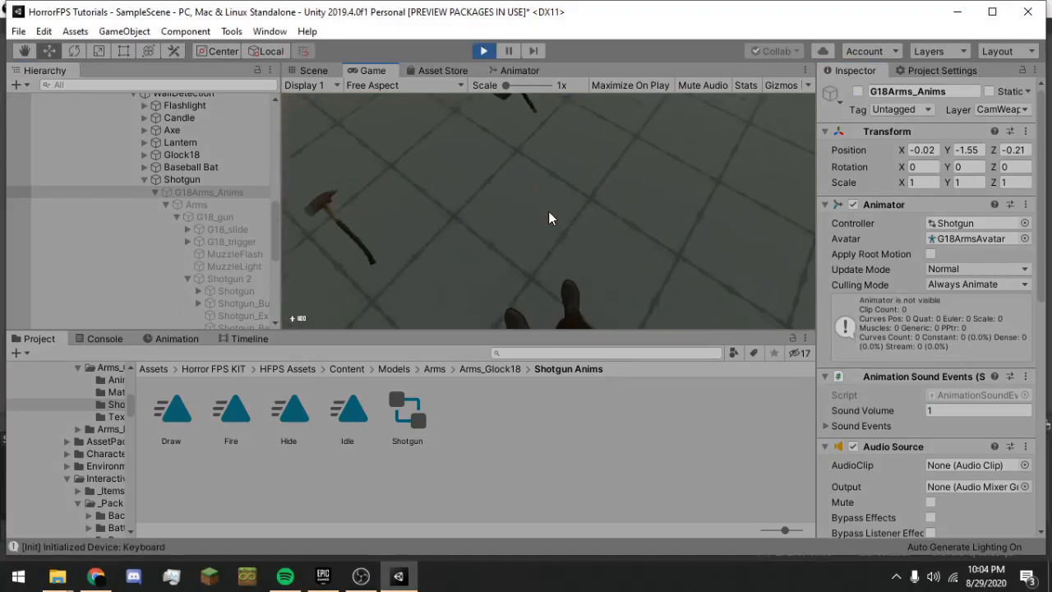
key("Escape")
key("Escape")
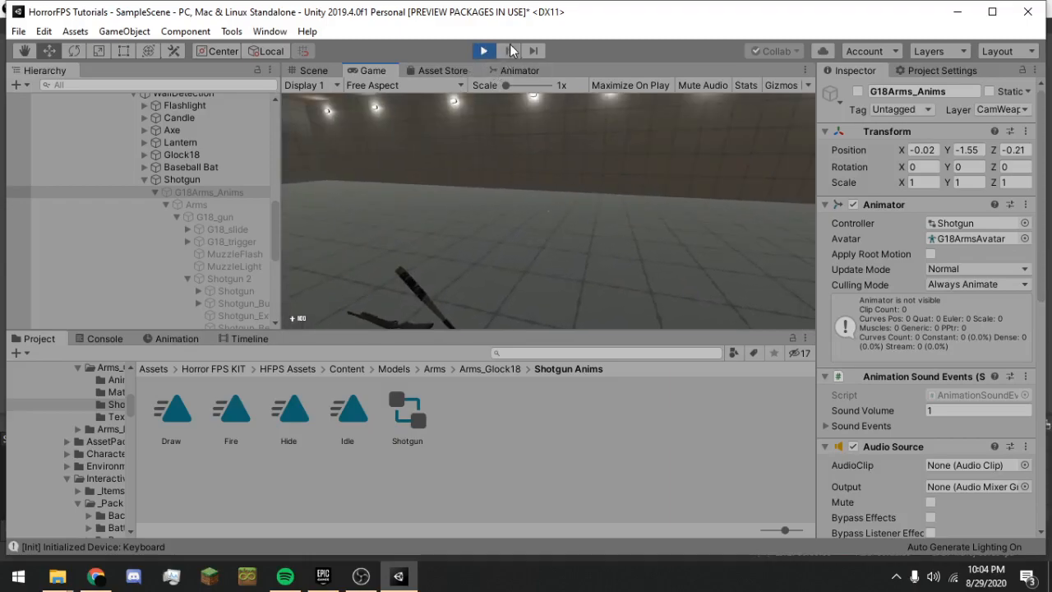
left_click(547, 211)
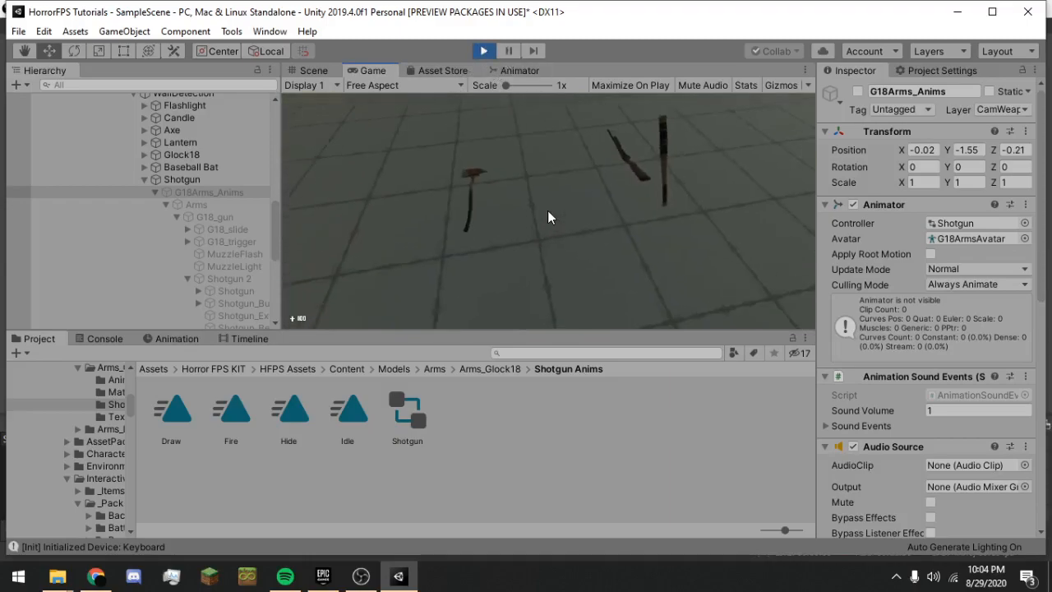
key("Escape")
left_click(483, 51)
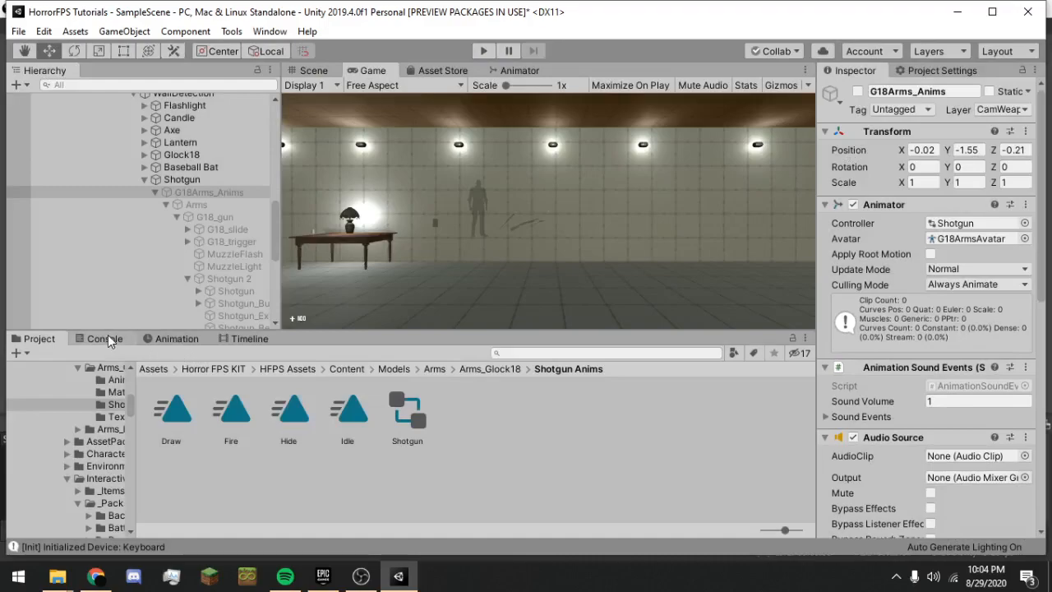
Clear the Console log and start a play test of the scene.
left_click(104, 339)
left_click(21, 354)
left_click(480, 51)
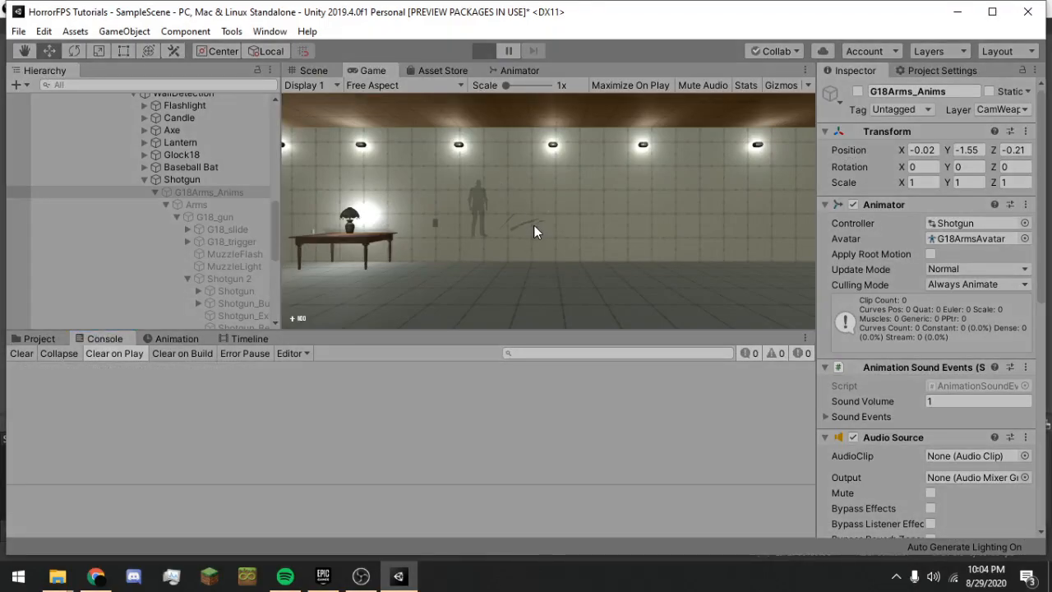
Pick up the shotgun from the floor, equip it from the inventory, and test firing and aiming it.
key("w")
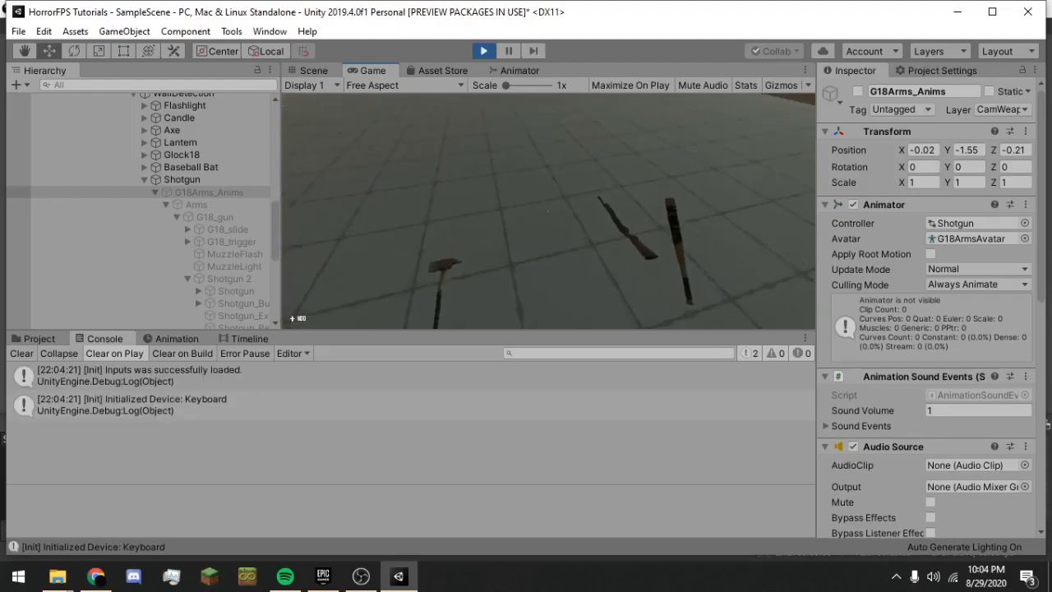
key("e")
key("Tab")
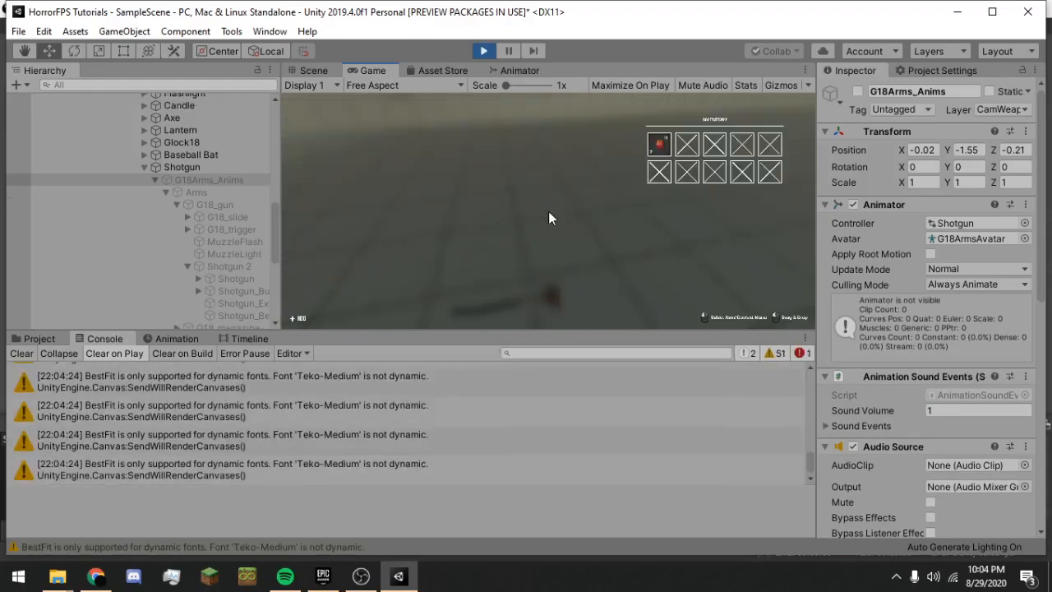
left_click(666, 146)
right_click(668, 142)
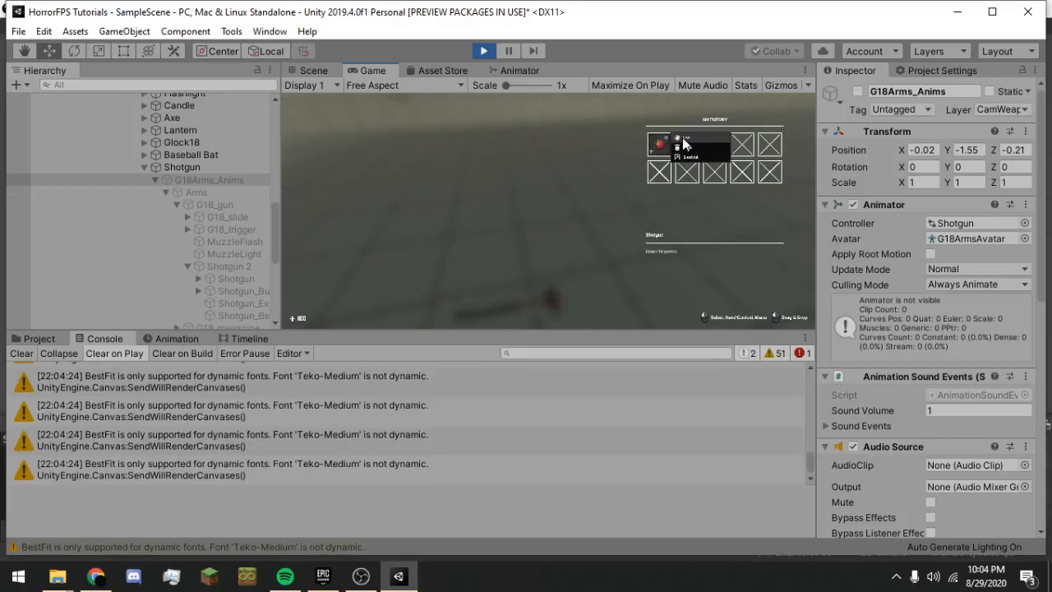
left_click(682, 137)
key("Tab")
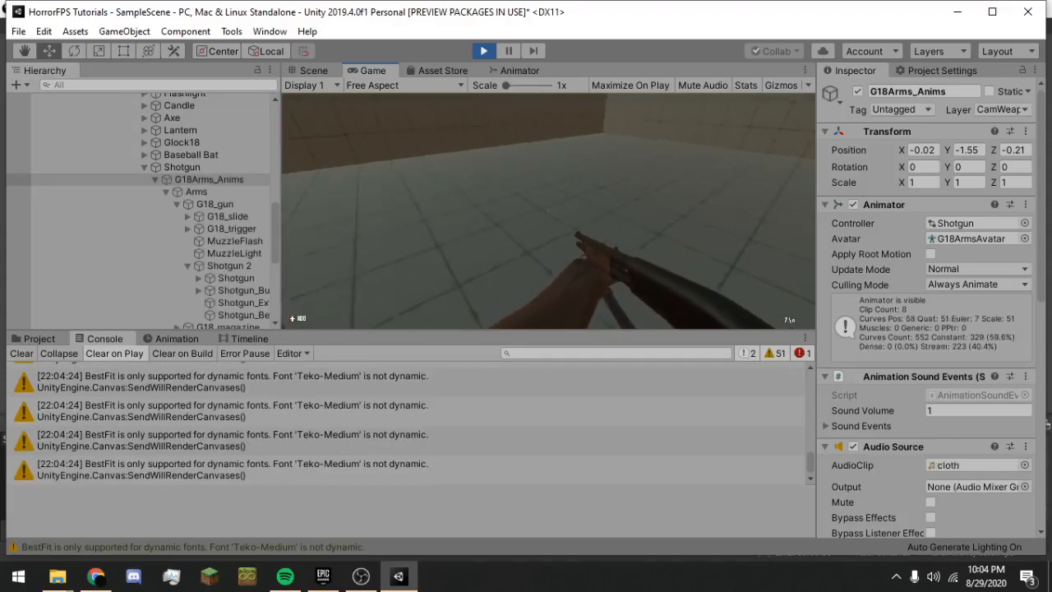
left_click(549, 211)
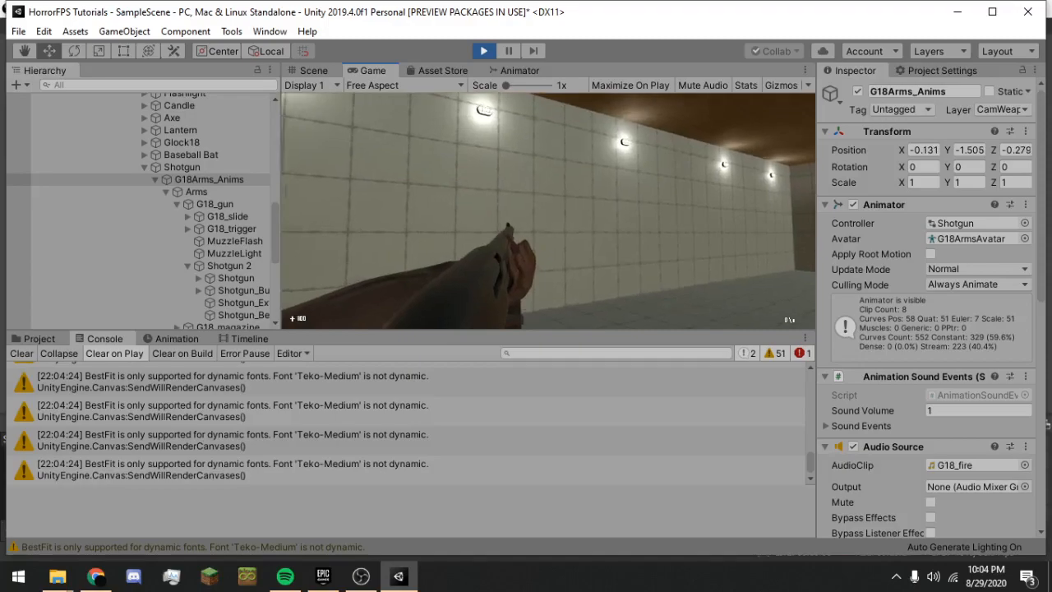
right_click(548, 211)
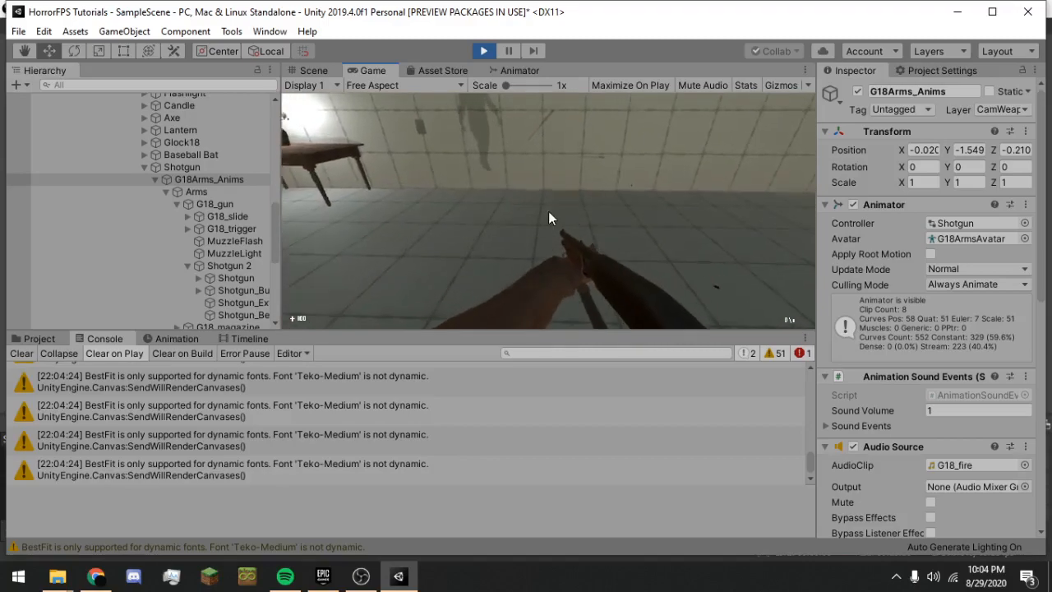
Review the Shotgun's Weapon Controller settings during the play test and exit play mode.
key("Tab")
left_click(189, 168)
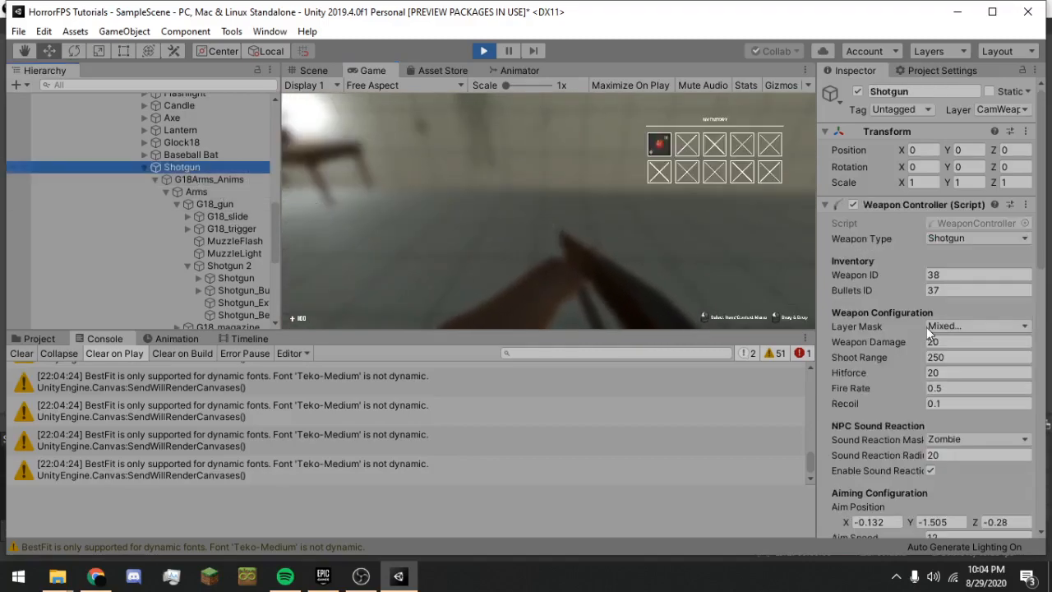
scroll(933, 339, "down", 5)
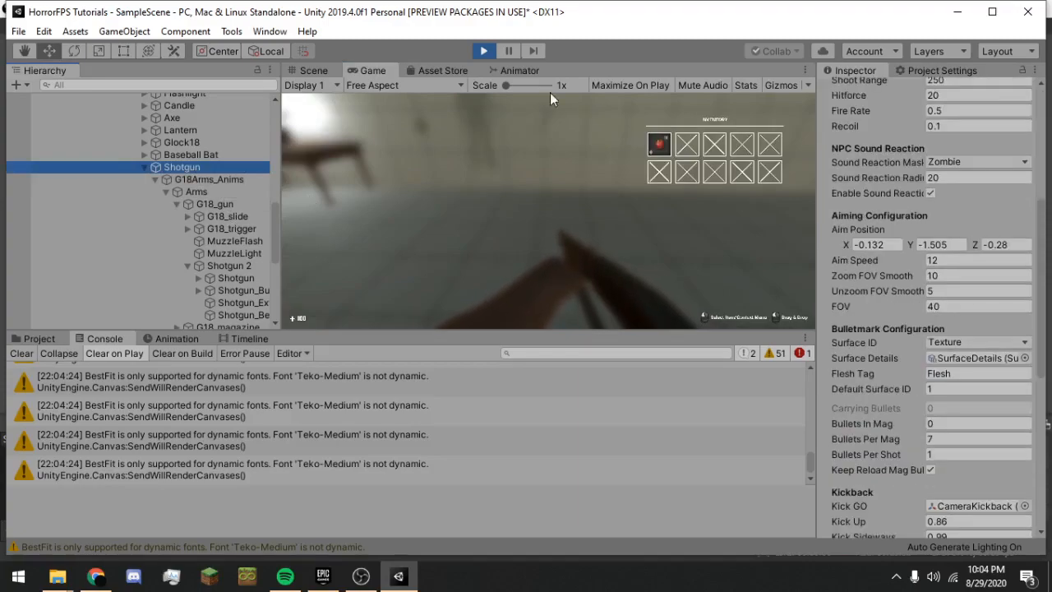
left_click(311, 71)
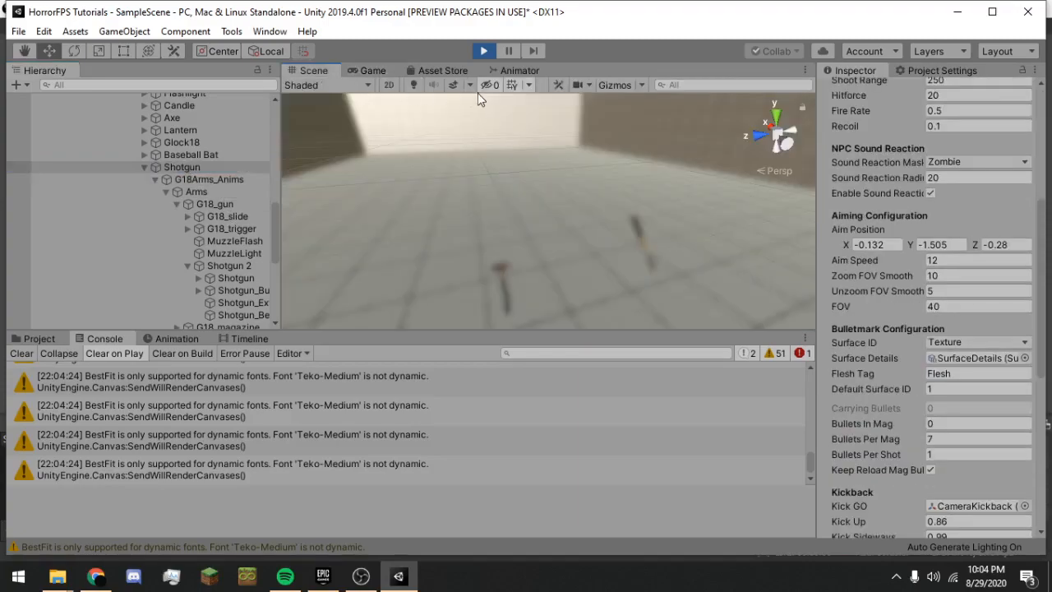
left_click(372, 71)
left_click(484, 52)
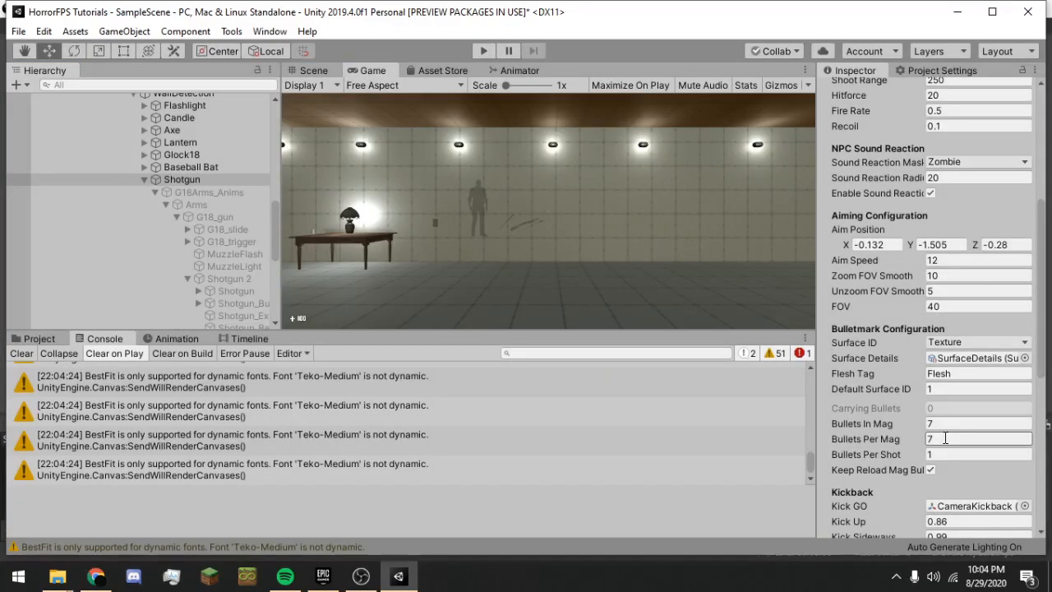
Adjust the system speaker volume to 42.
left_click(933, 576)
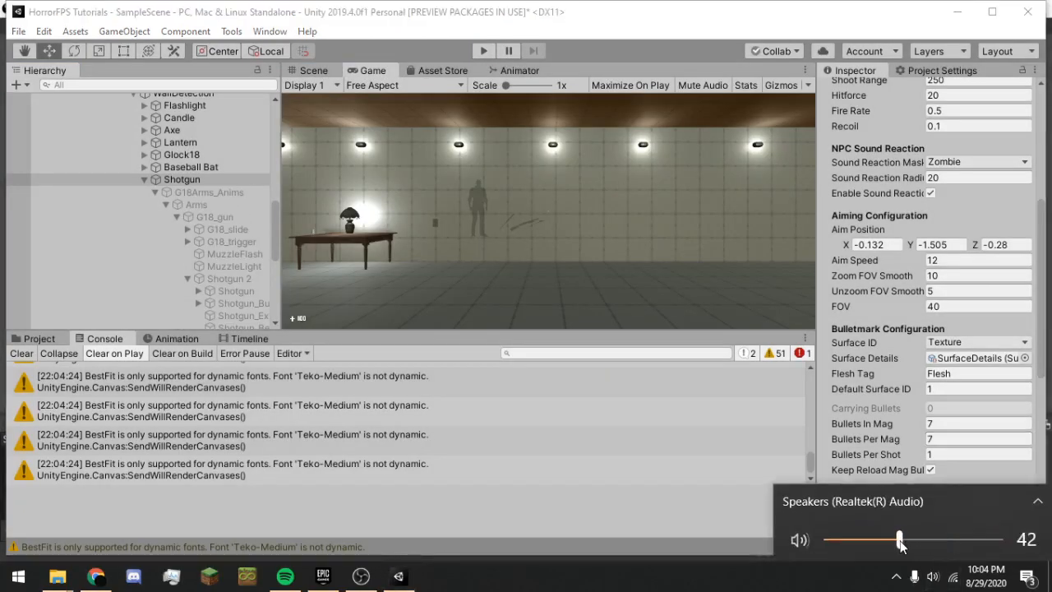
left_click(714, 345)
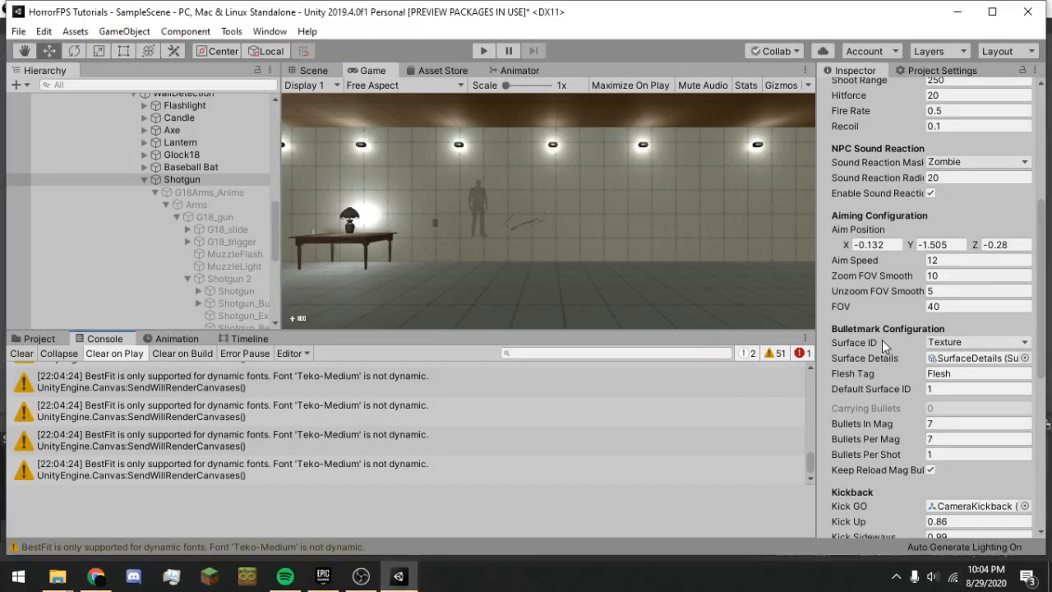
Set the Shotgun's Weapon Type to Auto and its Fire Rate to 0 in the Weapon Controller.
scroll(881, 339, "up", 5)
left_click(977, 238)
left_click(963, 274)
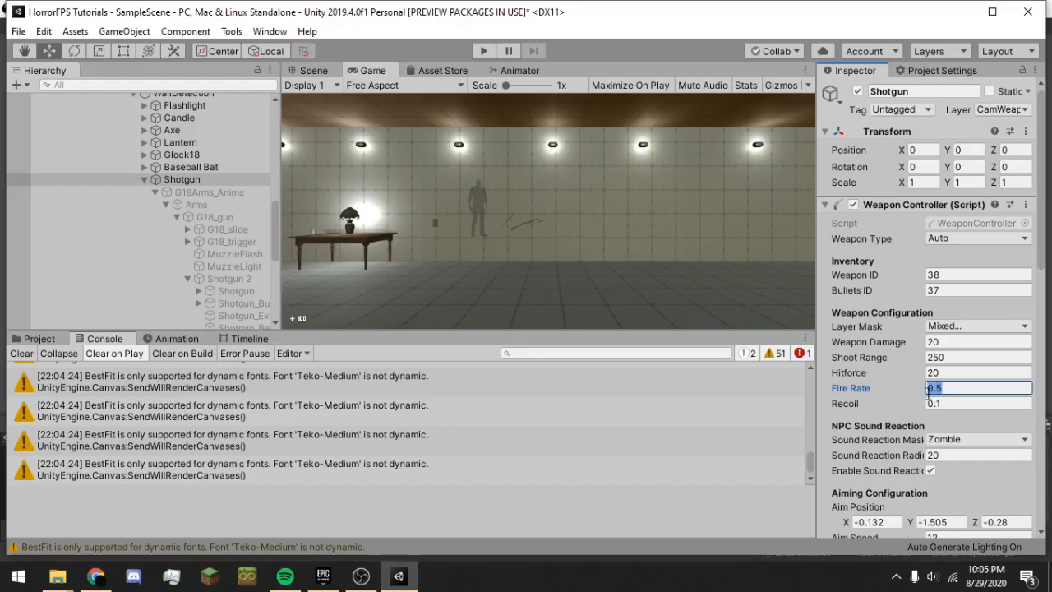
left_click(892, 403)
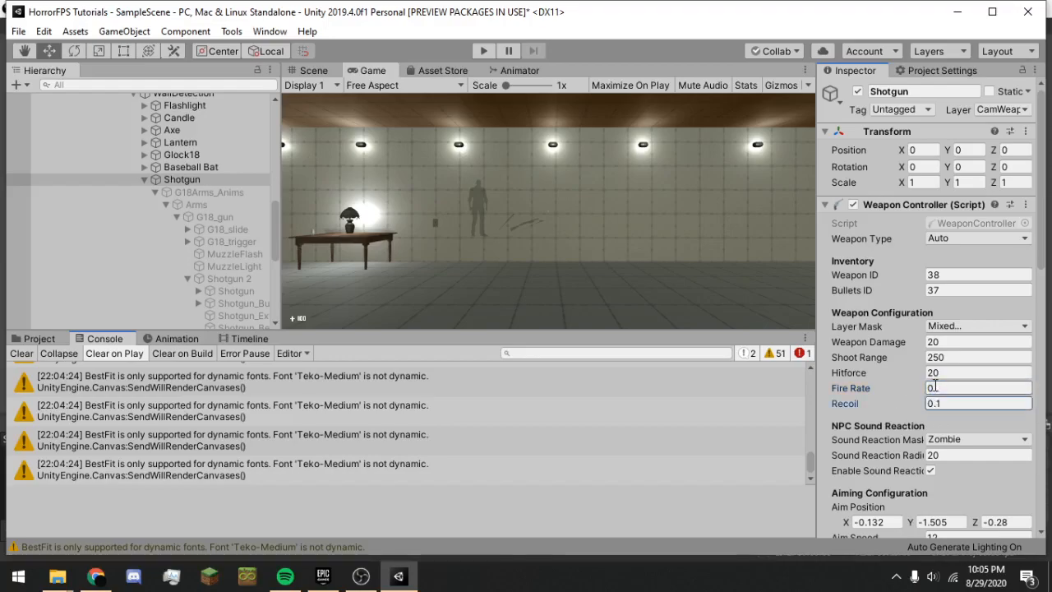
Set the Shotgun's Bullets In Mag and Bullets Per Mag to 99.
scroll(935, 387, "down", 3)
scroll(930, 370, "down", 4)
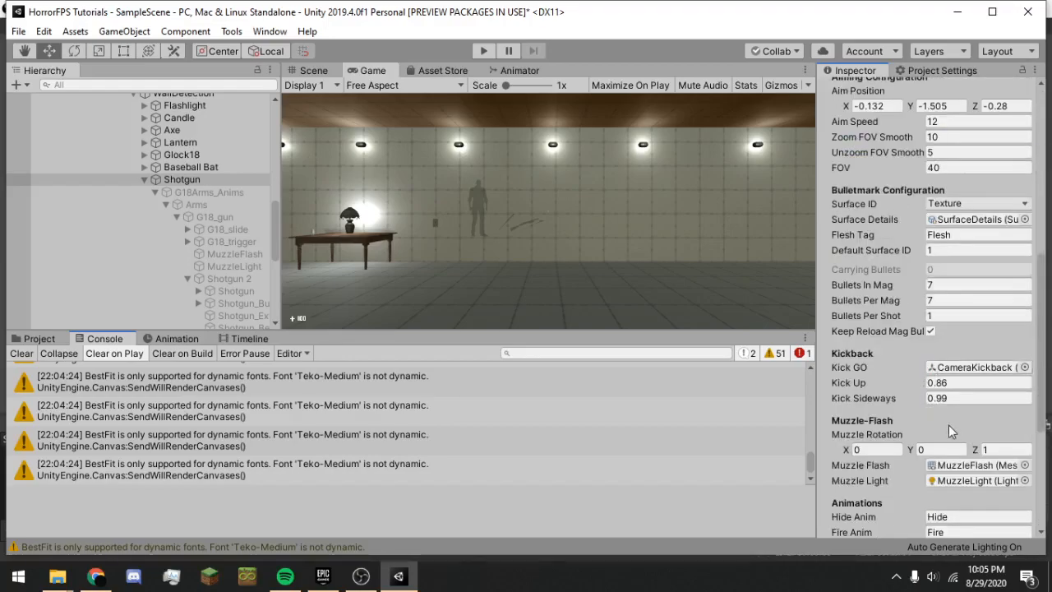
left_click(928, 301)
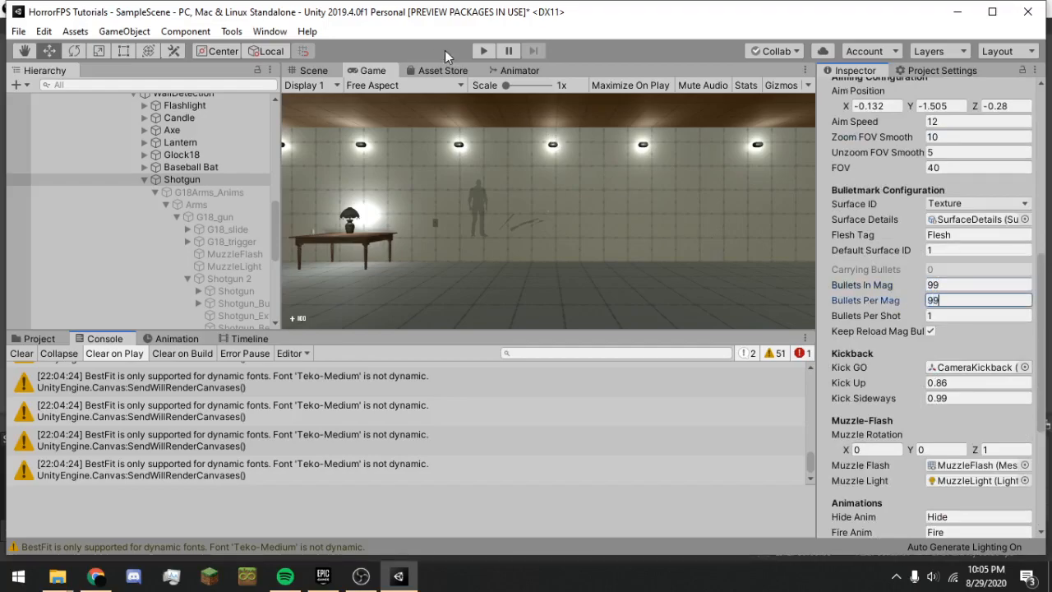
Start a play test, pick up and equip the shotgun, and fire it in automatic mode.
left_click(474, 52)
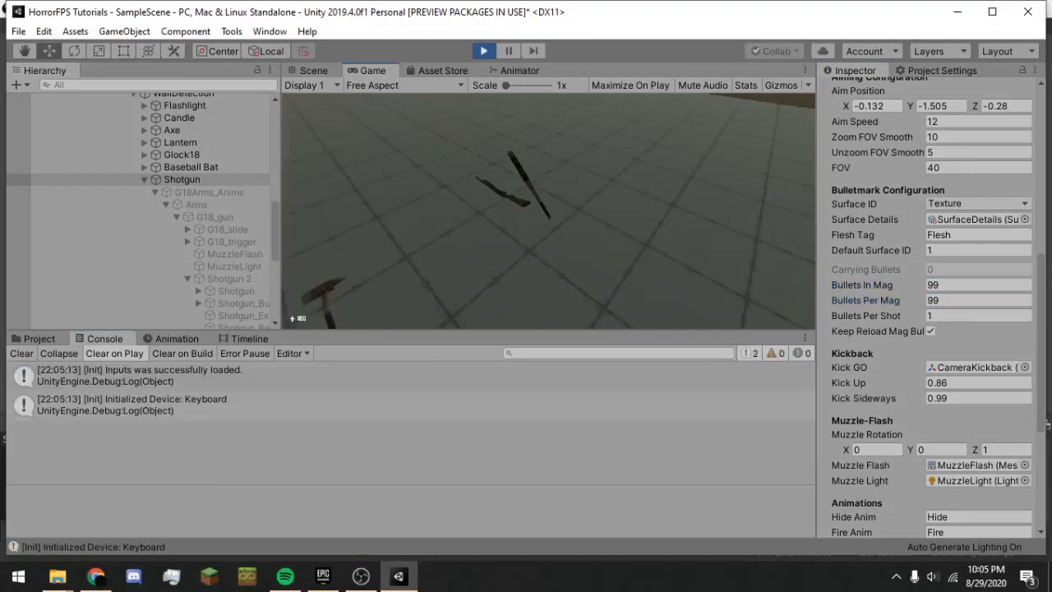
key("e")
key("Tab")
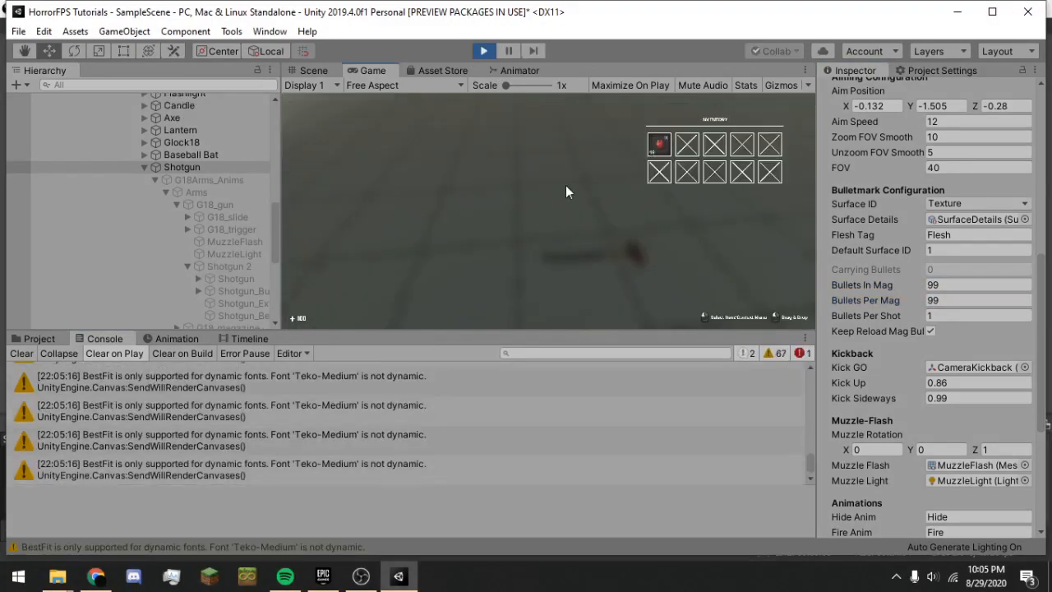
left_click(682, 144)
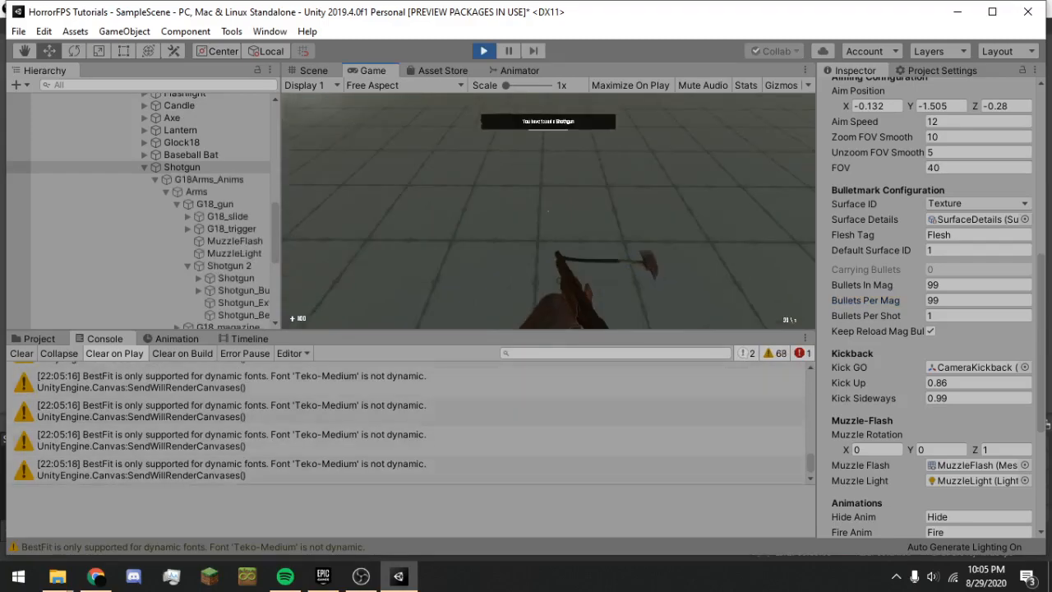
left_click(548, 211)
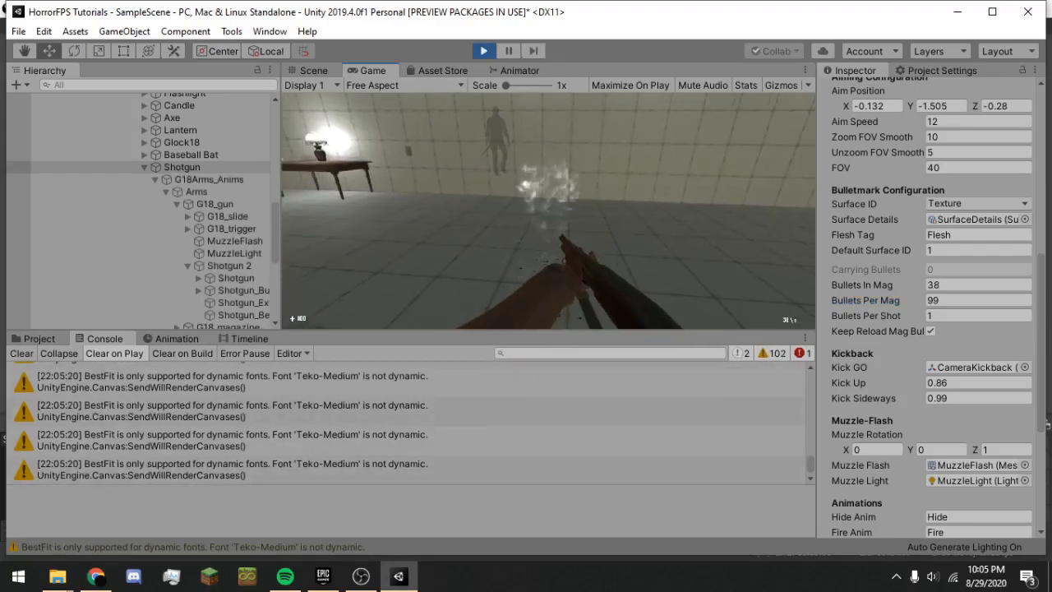
Set the Shotgun's Fire Rate to 0.1 during the play test and fire the weapon again.
key("Tab")
scroll(932, 220, "up", 3)
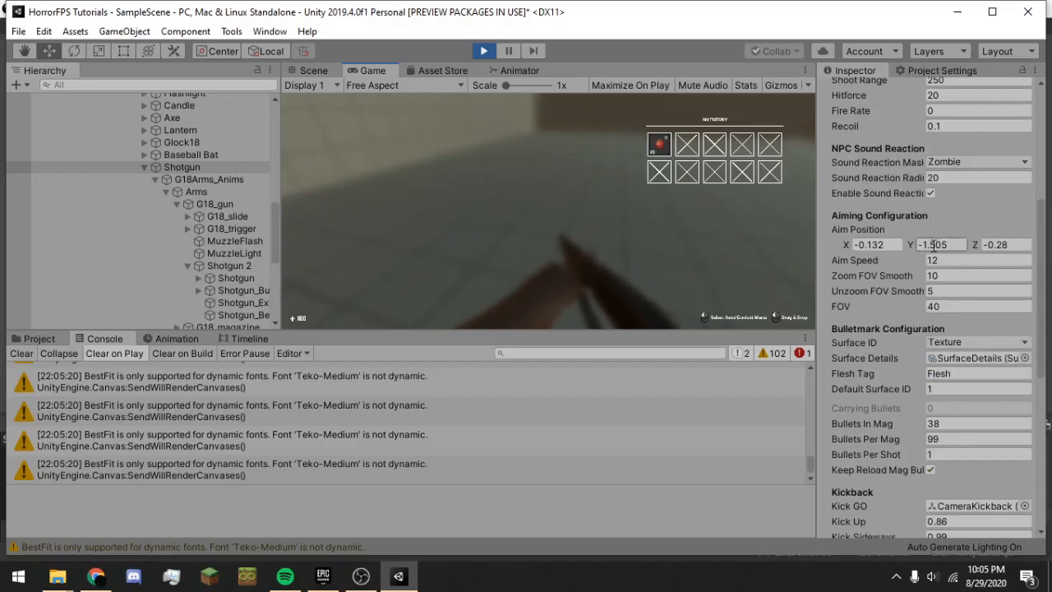
scroll(920, 214, "up", 3)
type("0")
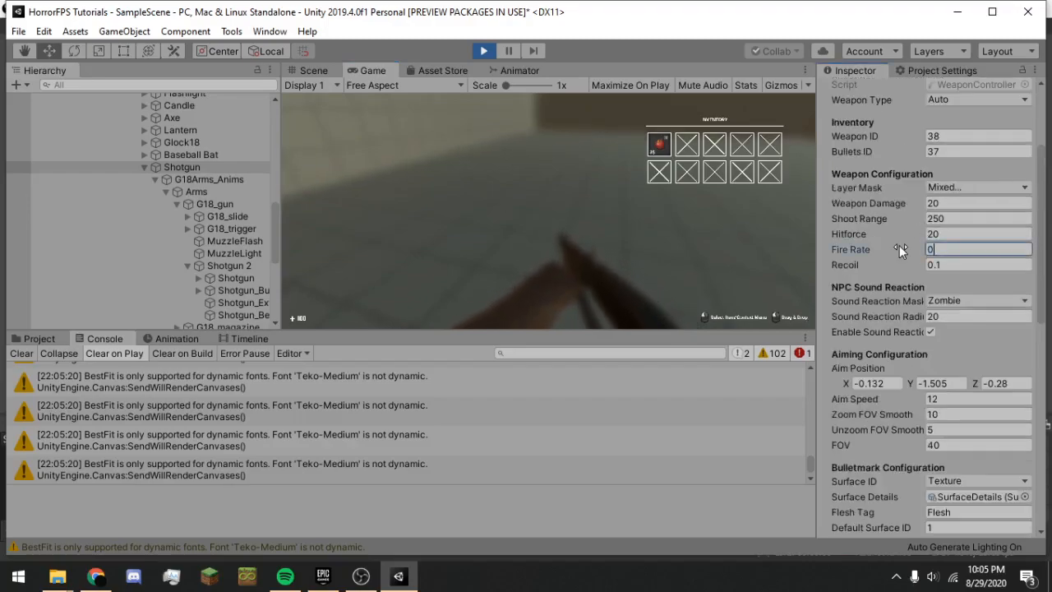
type(".1")
key("Return")
key("Tab")
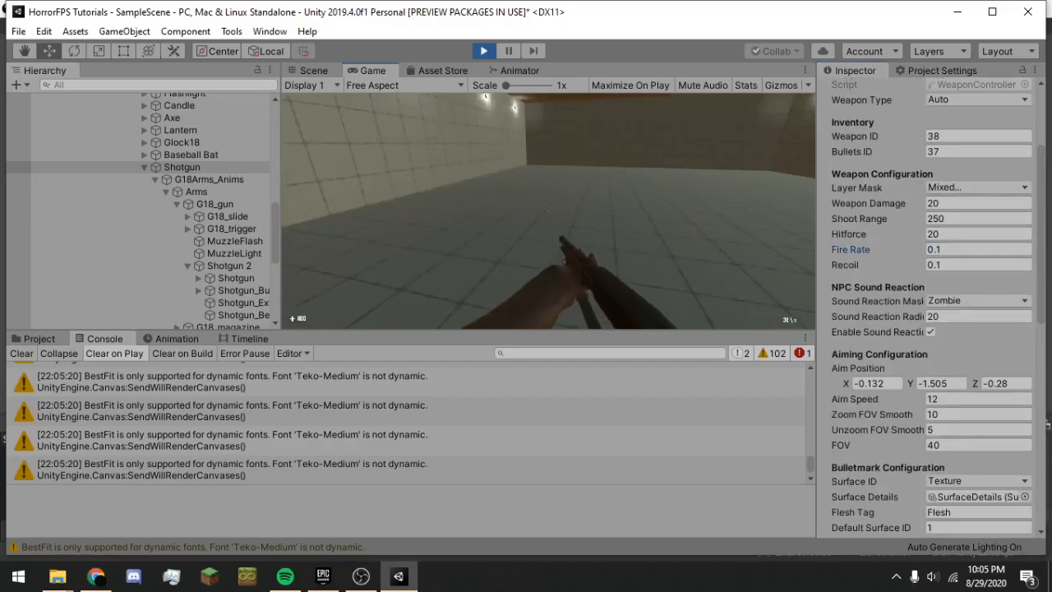
left_click(548, 212)
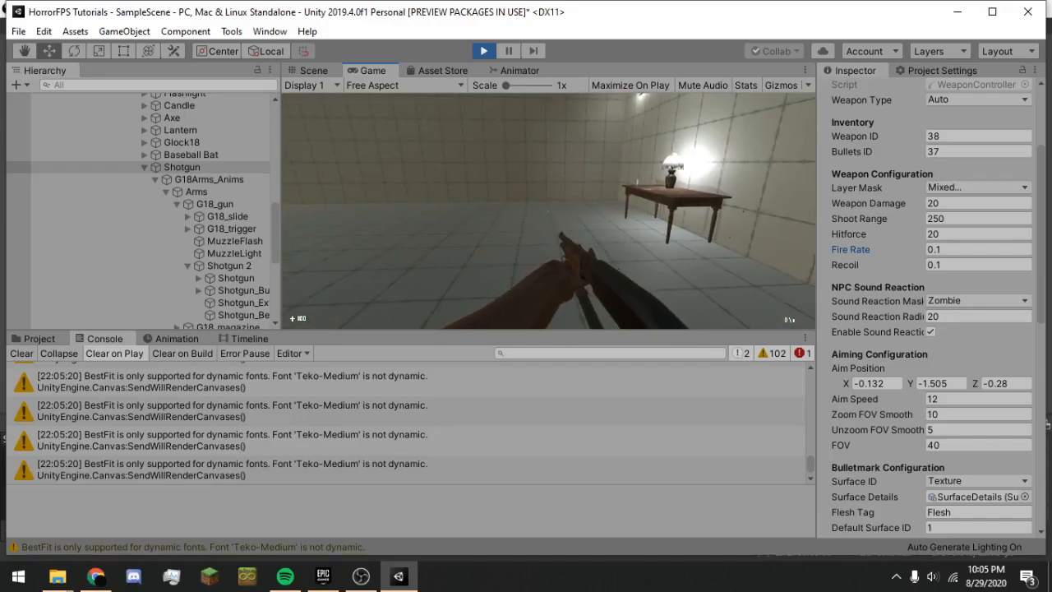
Set the Shotgun's Bullets In Mag to 99999 during the play test and return to the game.
key("Tab")
scroll(912, 230, "down", 3)
scroll(912, 229, "up", 6)
scroll(946, 230, "down", 10)
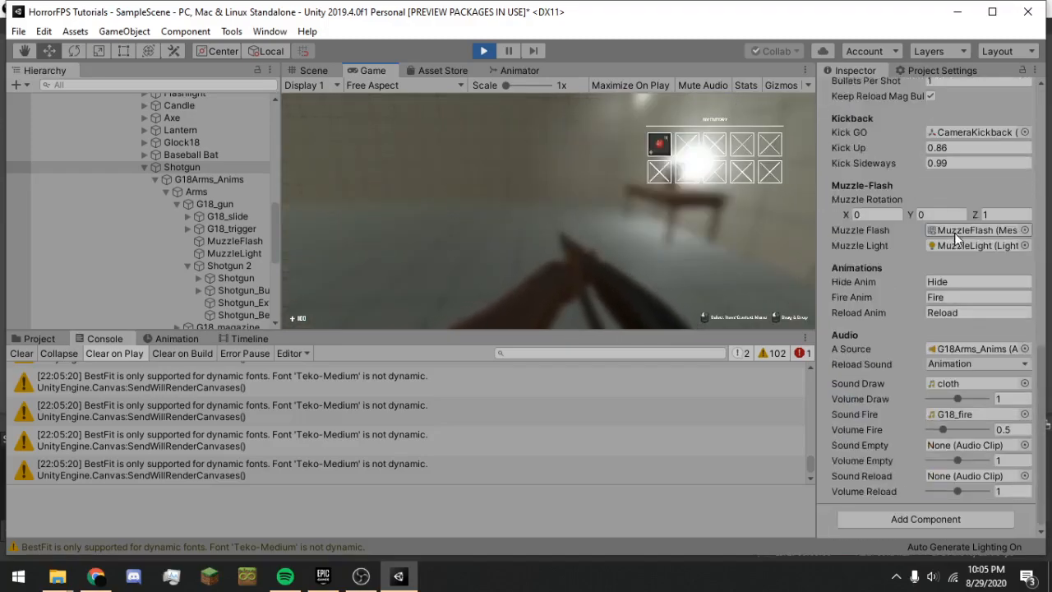
scroll(946, 247, "up", 3)
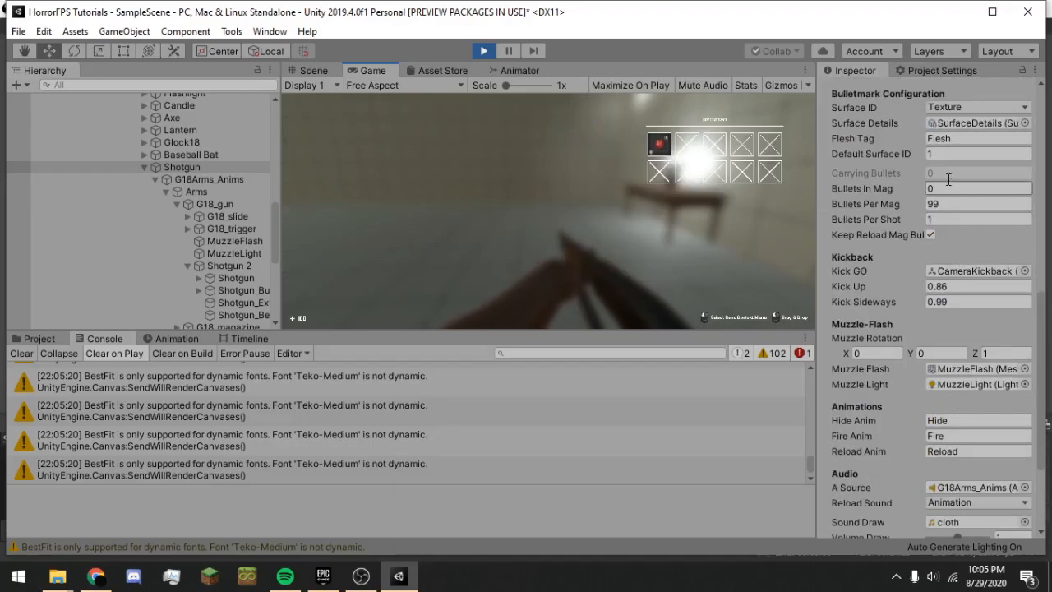
type("99999")
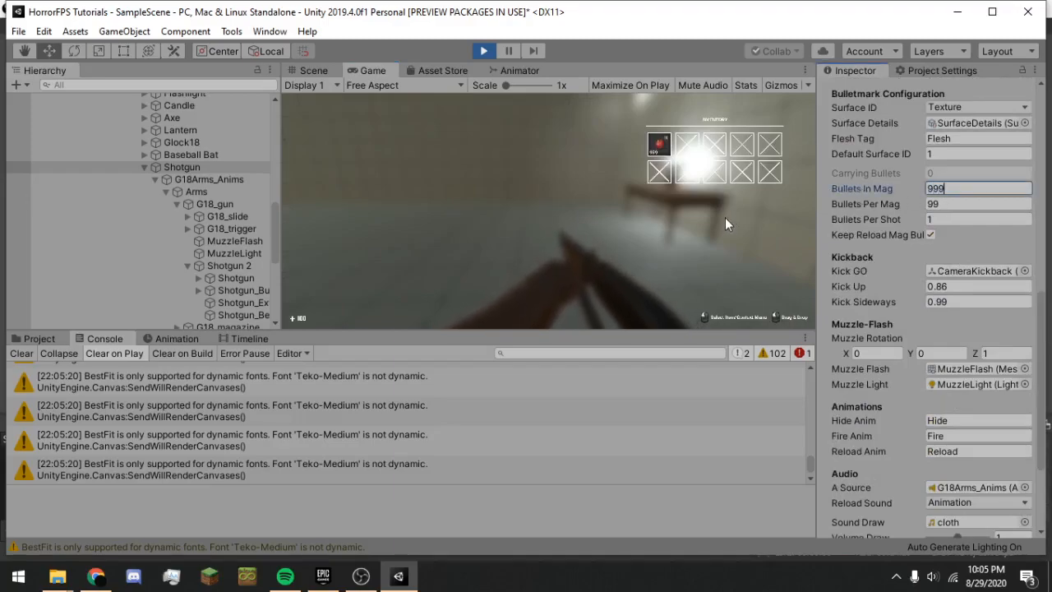
left_click(709, 222)
key("Tab")
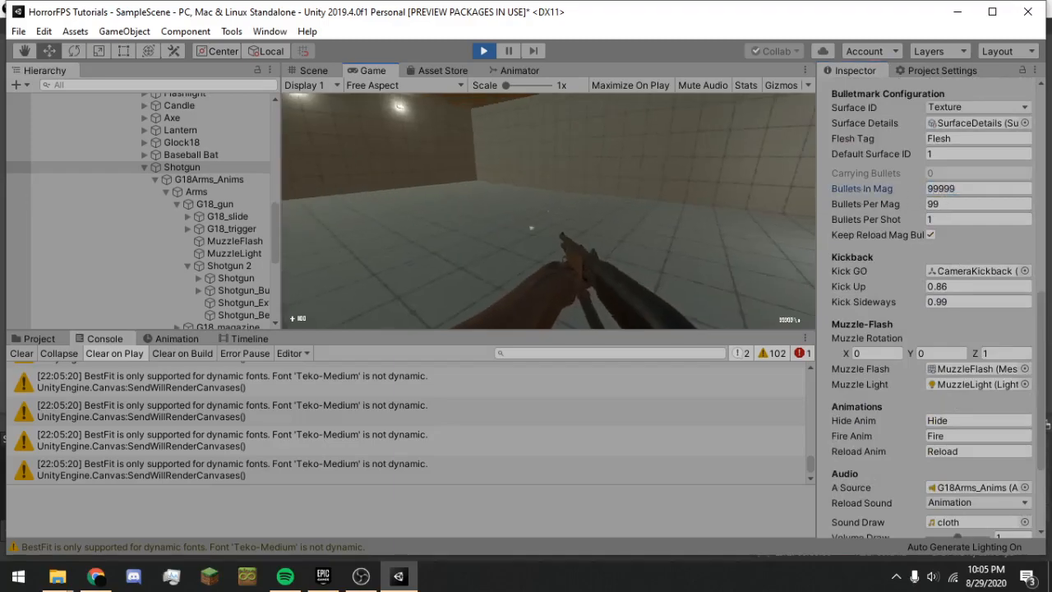
Fire the shotgun repeatedly around the room to test its kickback, and exit play mode.
left_click(549, 211)
left_click(548, 211)
left_click(548, 212)
left_click(549, 211)
left_click(548, 211)
left_click(548, 211)
left_click(549, 211)
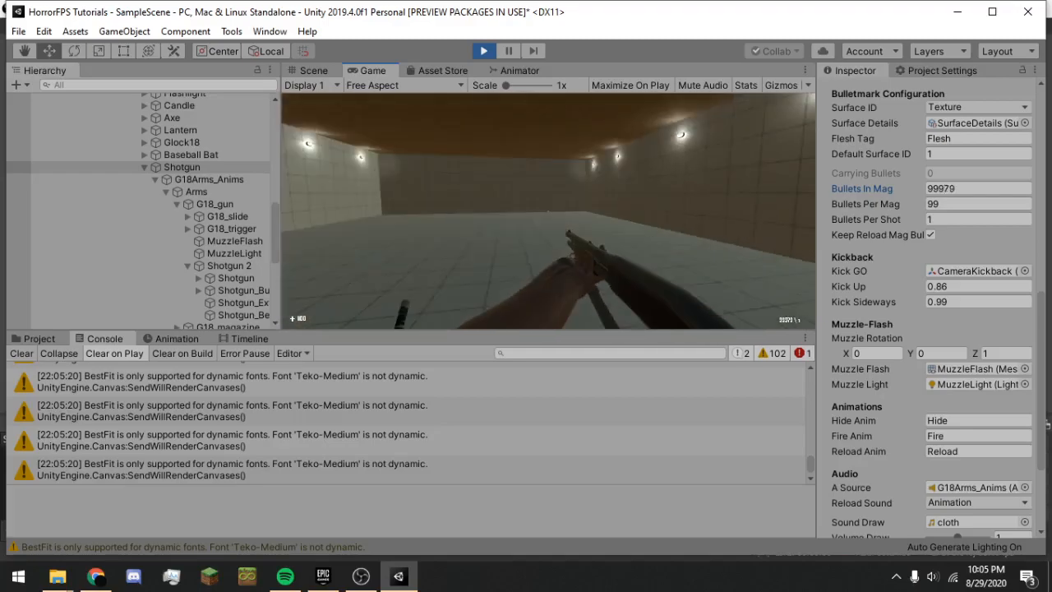
left_click(548, 211)
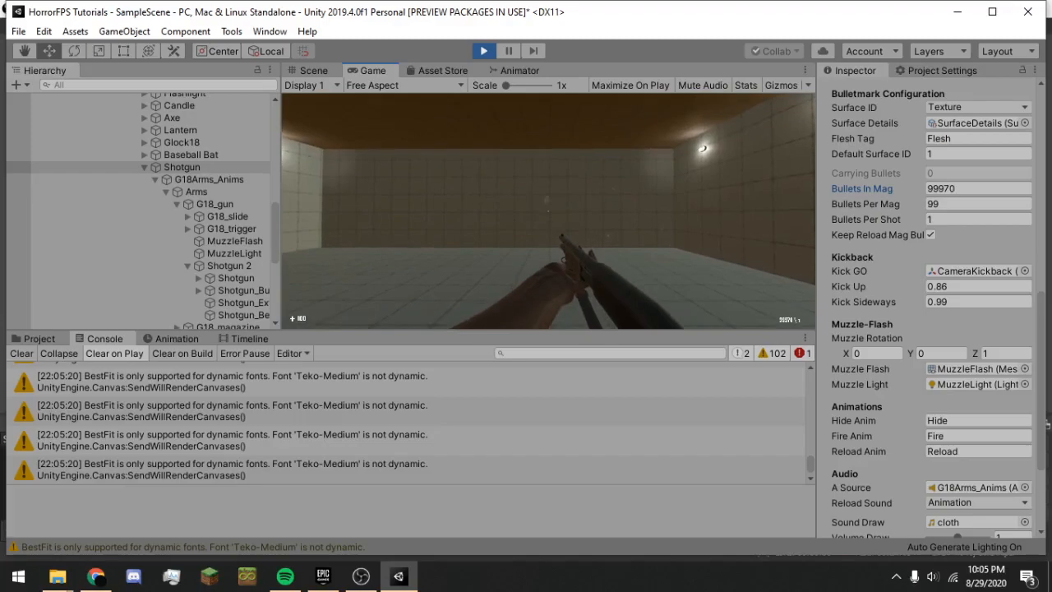
key("ctrl+p")
Change the Shotgun's Weapon Type from Auto to Shotgun and start a new play test.
scroll(917, 212, "up", 10)
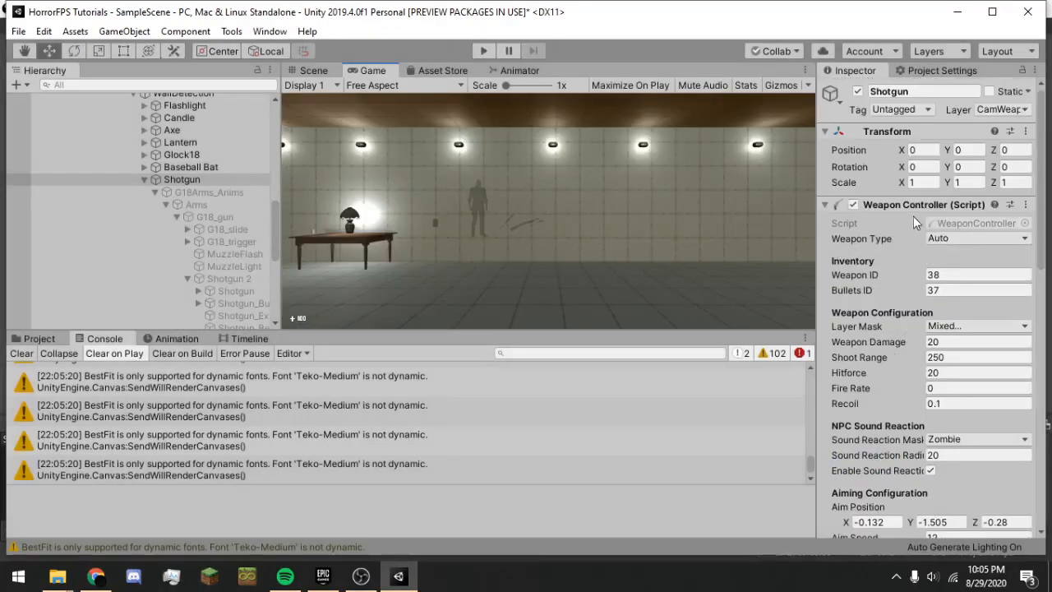
left_click(958, 239)
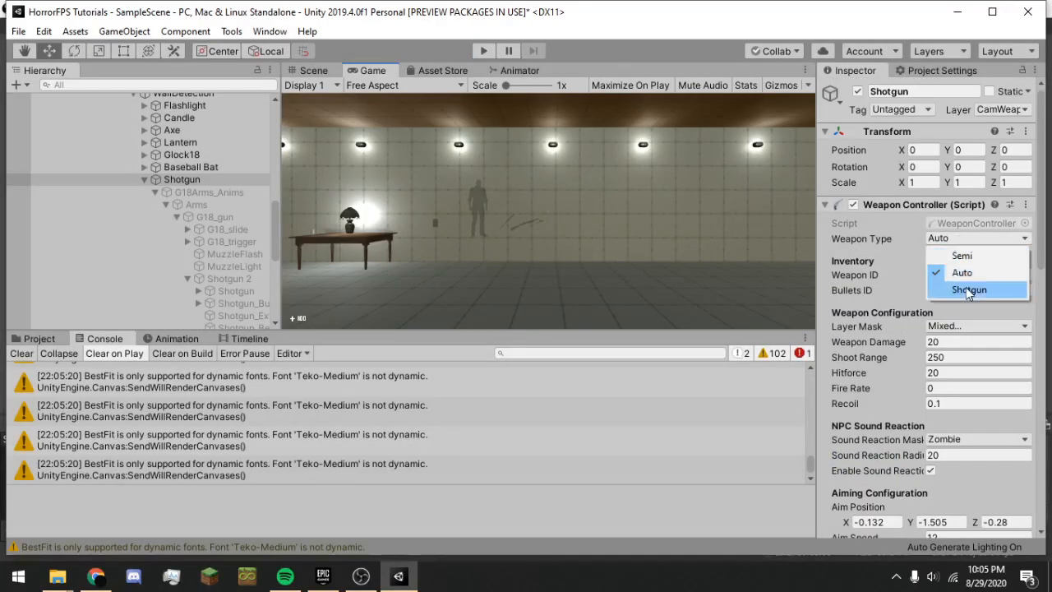
left_click(969, 291)
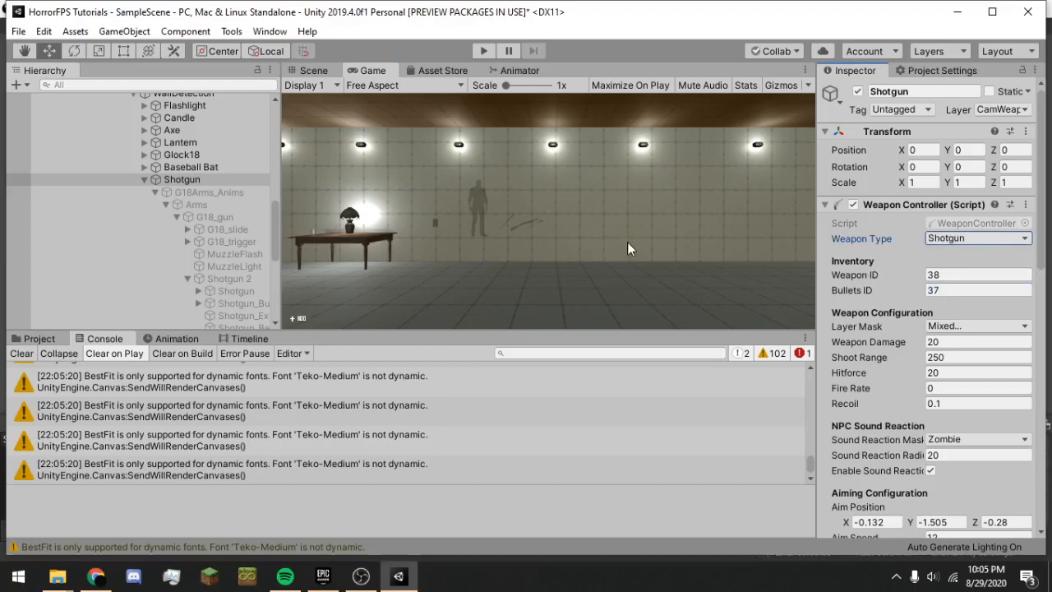
left_click(938, 239)
left_click(936, 242)
left_click(480, 51)
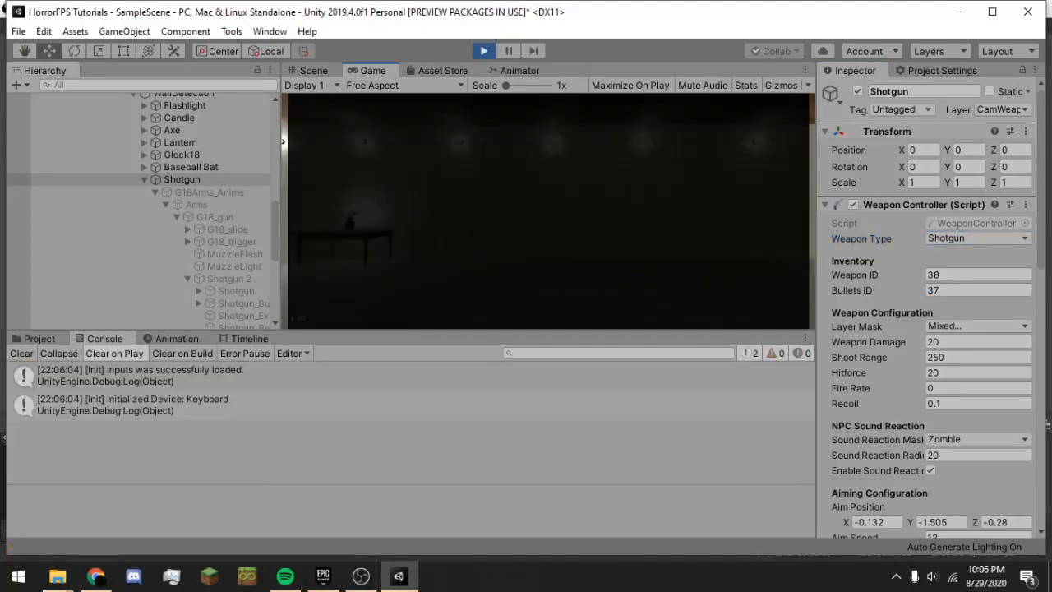
Pick up and equip the shotgun in the game, test its firing with the Shotgun weapon type, and exit play mode.
key("w")
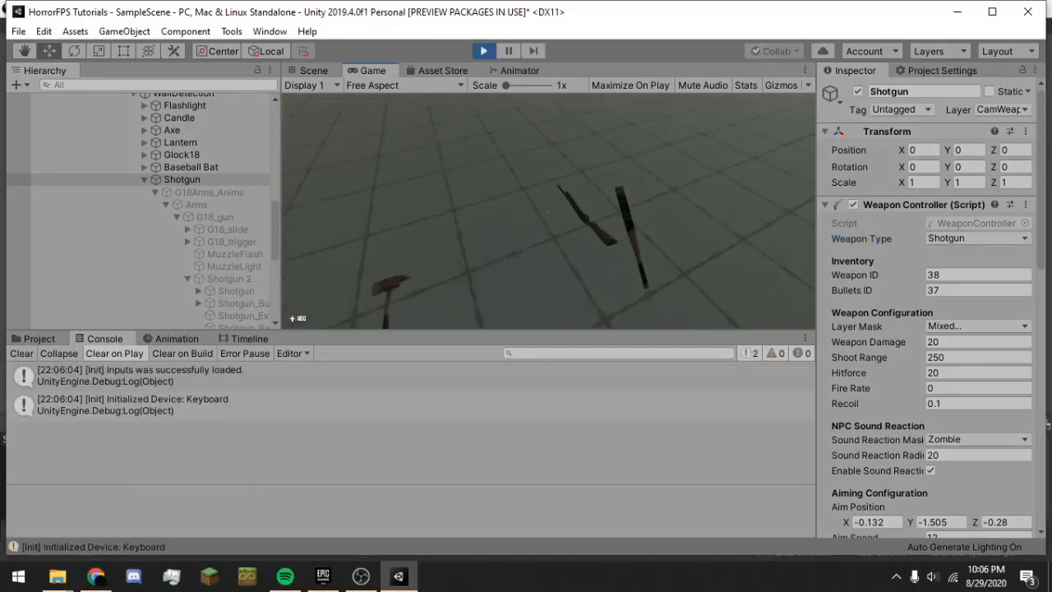
key("e")
key("Tab")
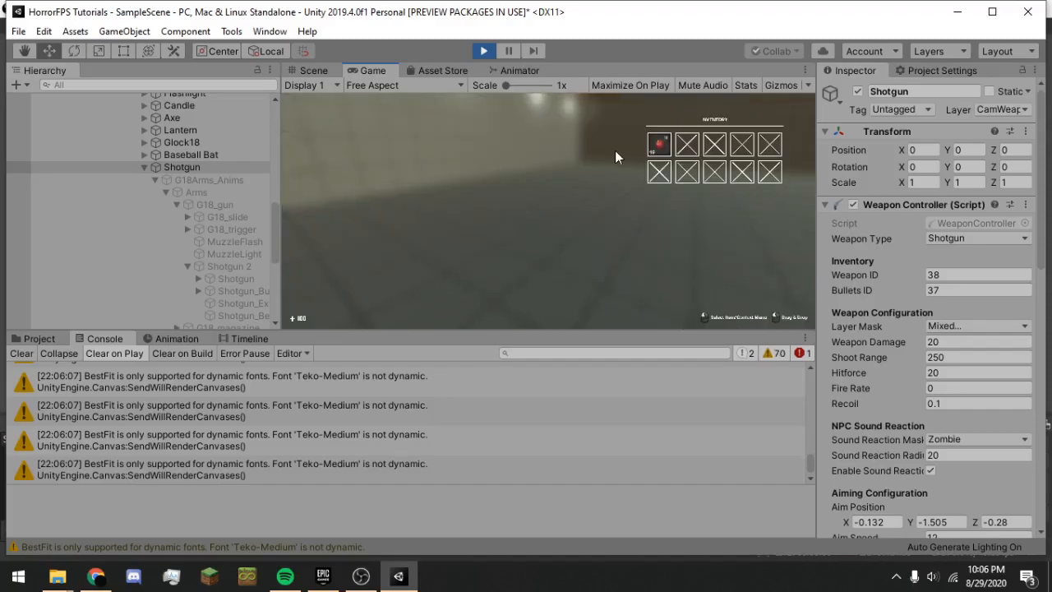
right_click(667, 151)
left_click(683, 141)
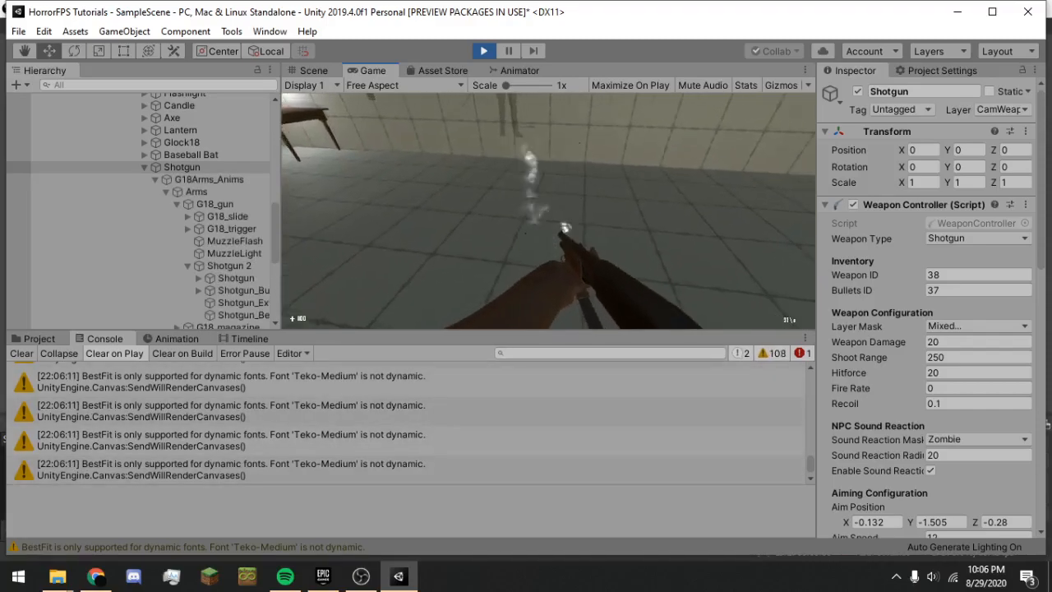
key("Tab")
left_click(483, 52)
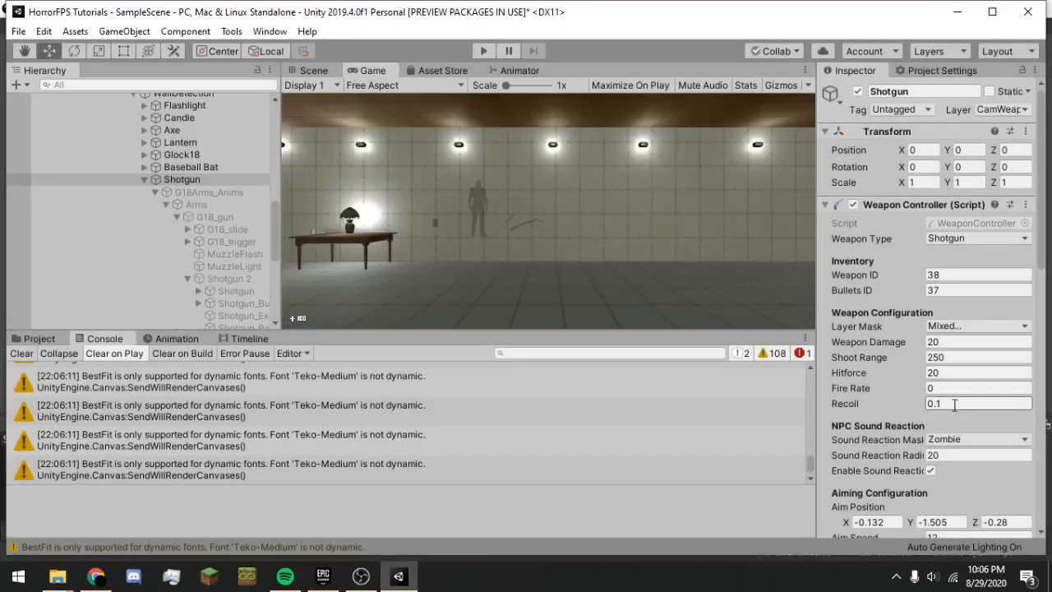
Set the Shotgun's Fire Rate to 1 and start a new play test.
type("1")
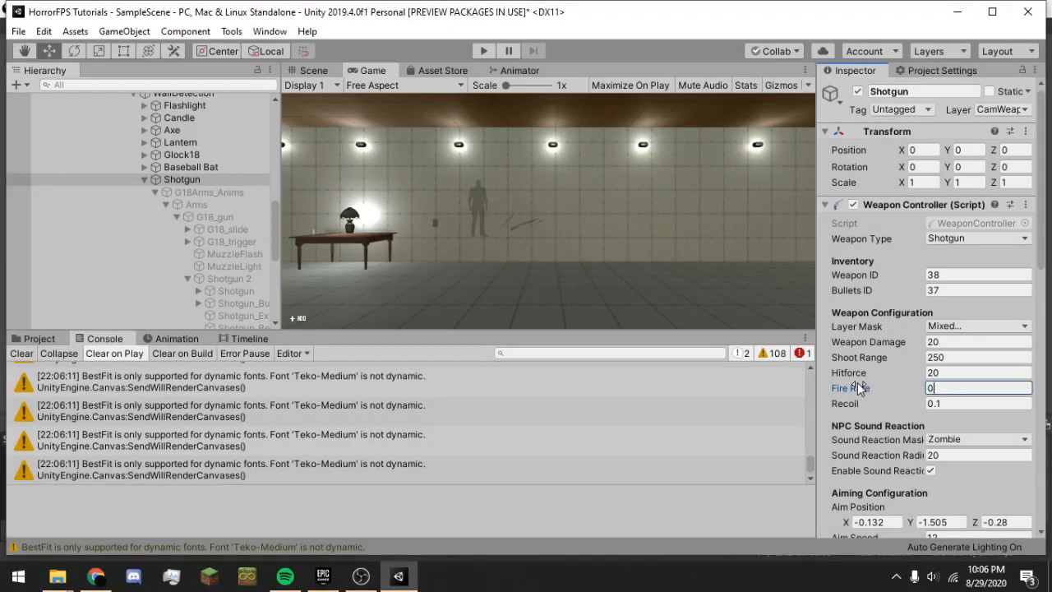
left_click(597, 179)
left_click(484, 52)
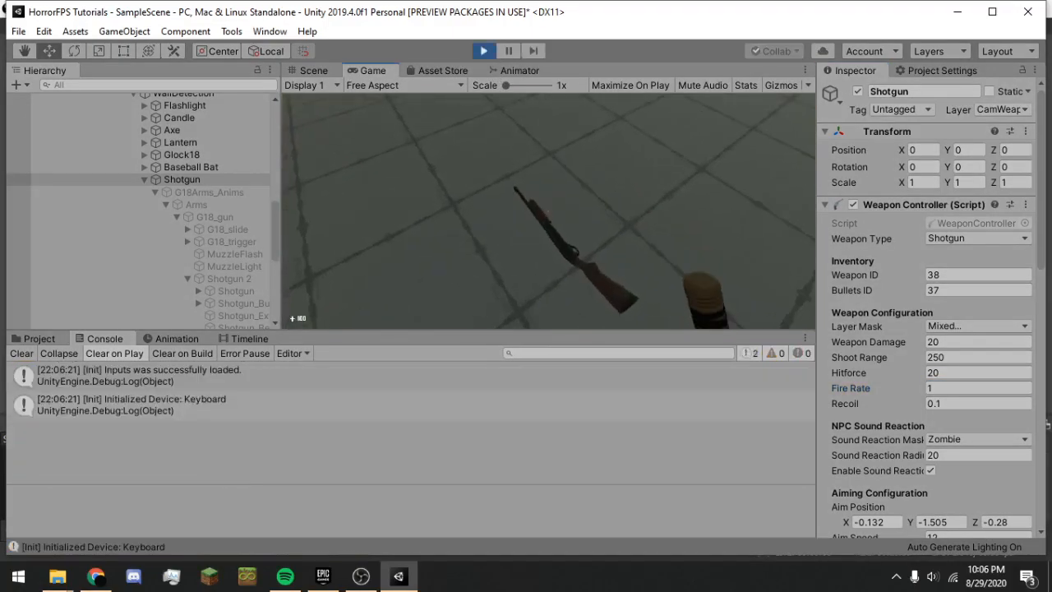
Pick up the shotgun from the floor, equip it from the inventory and walk toward the lamp table.
key("e")
key("Tab")
key("Tab")
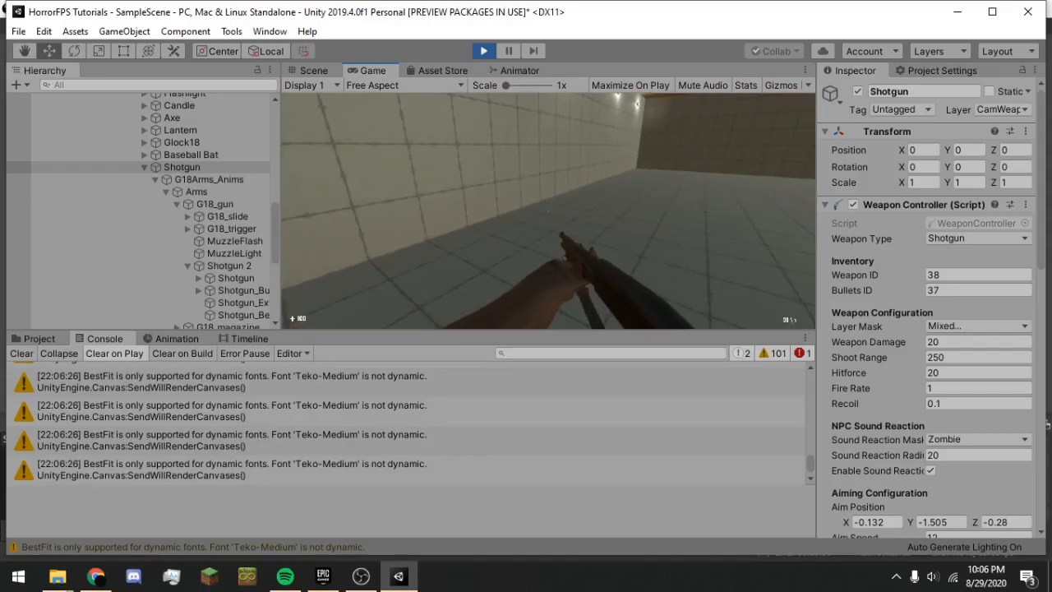
key("w")
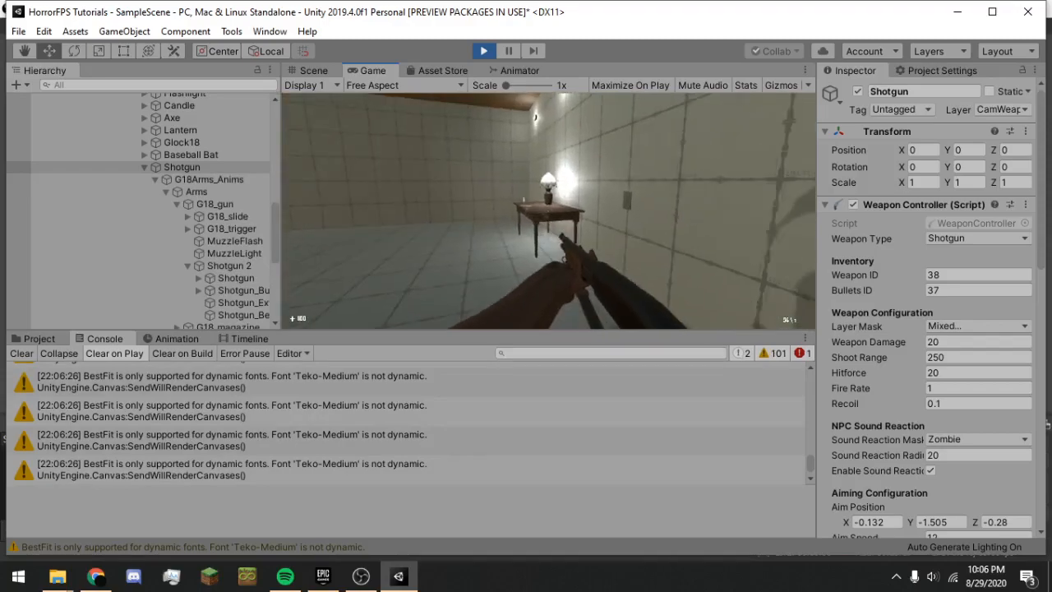
Fire the shotgun from the hip and while aiming at the lamp table, and exit play mode.
left_click(549, 211)
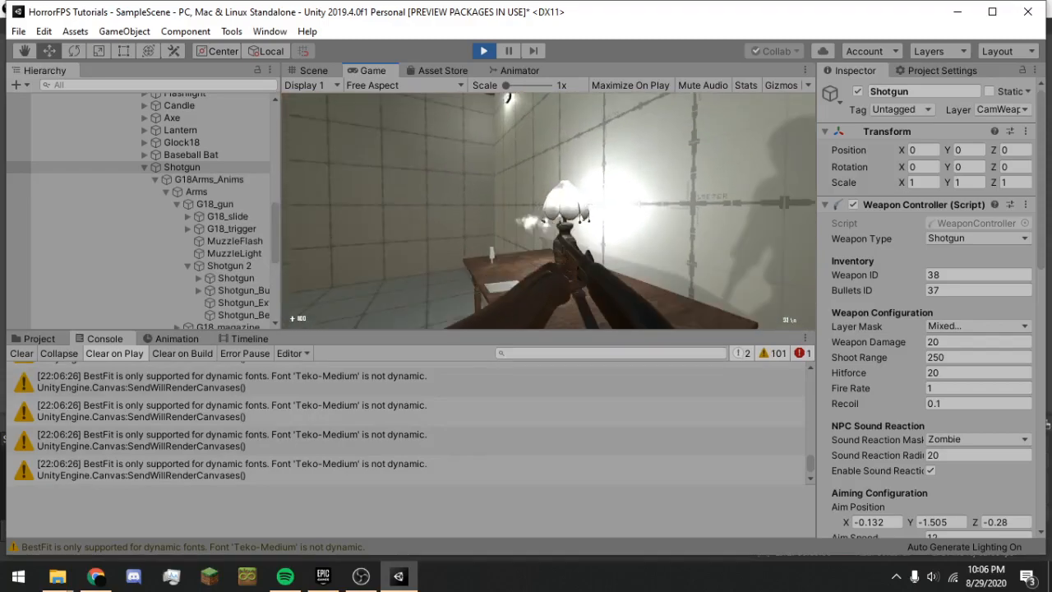
right_click(548, 211)
left_click(548, 211)
left_click(549, 211)
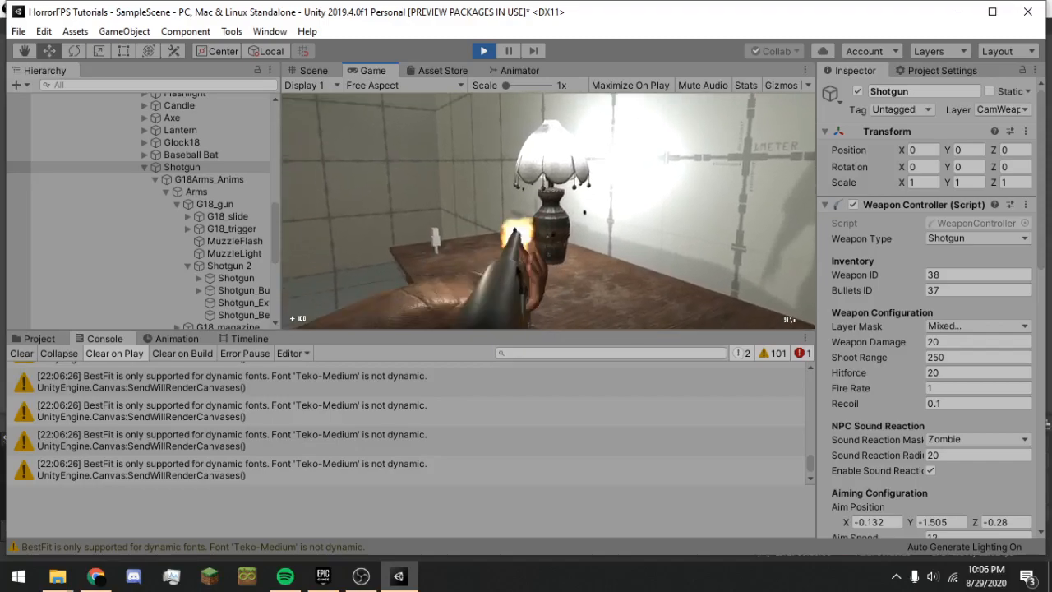
key("w")
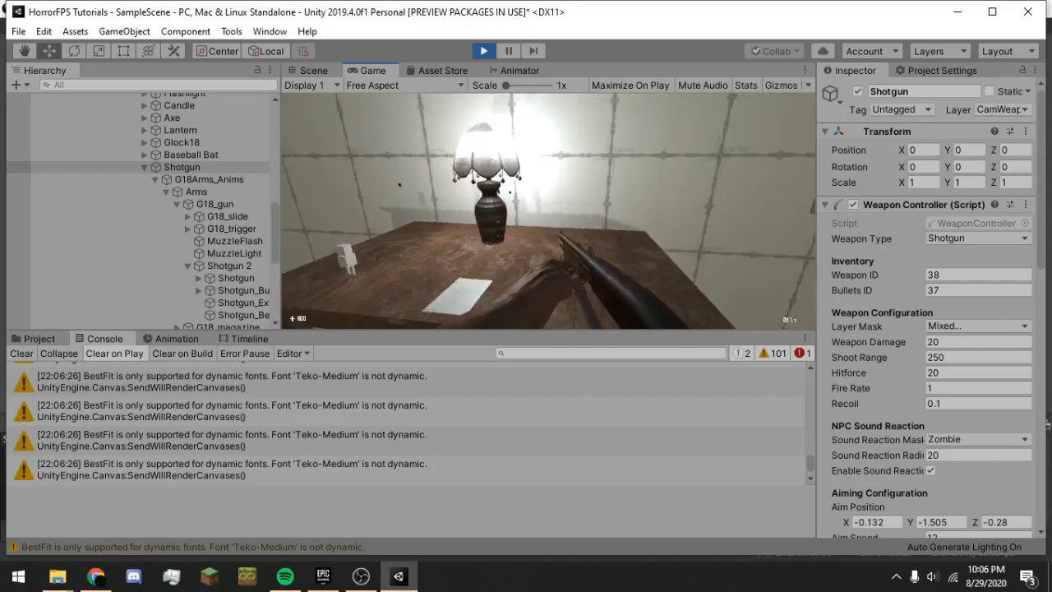
key("ctrl+p")
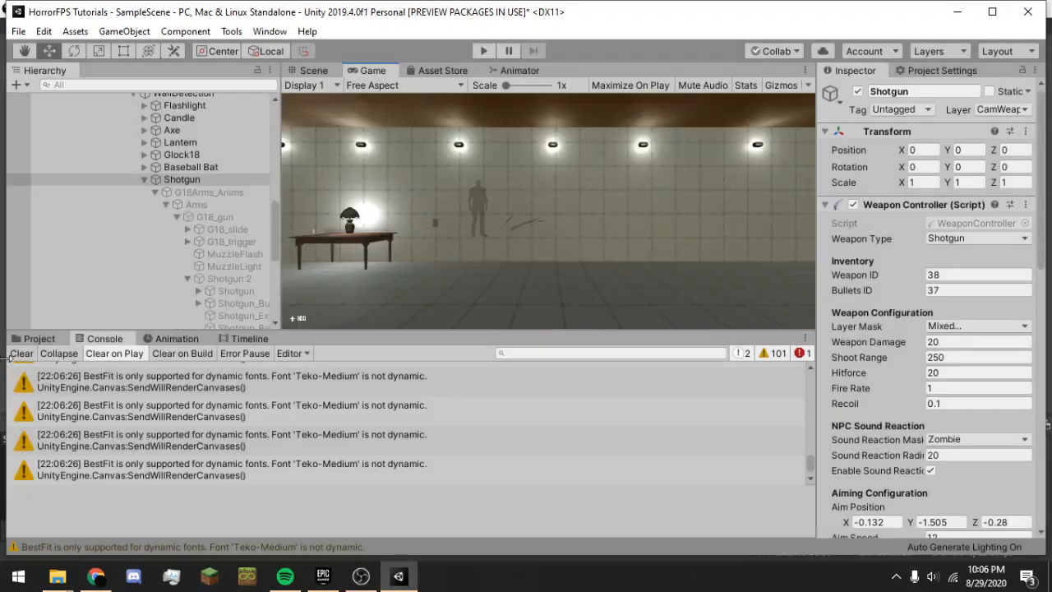
Clear the console messages, return to the project assets and select the Shotgun object under WallDetection.
left_click(21, 353)
left_click(39, 339)
scroll(157, 216, "up", 2)
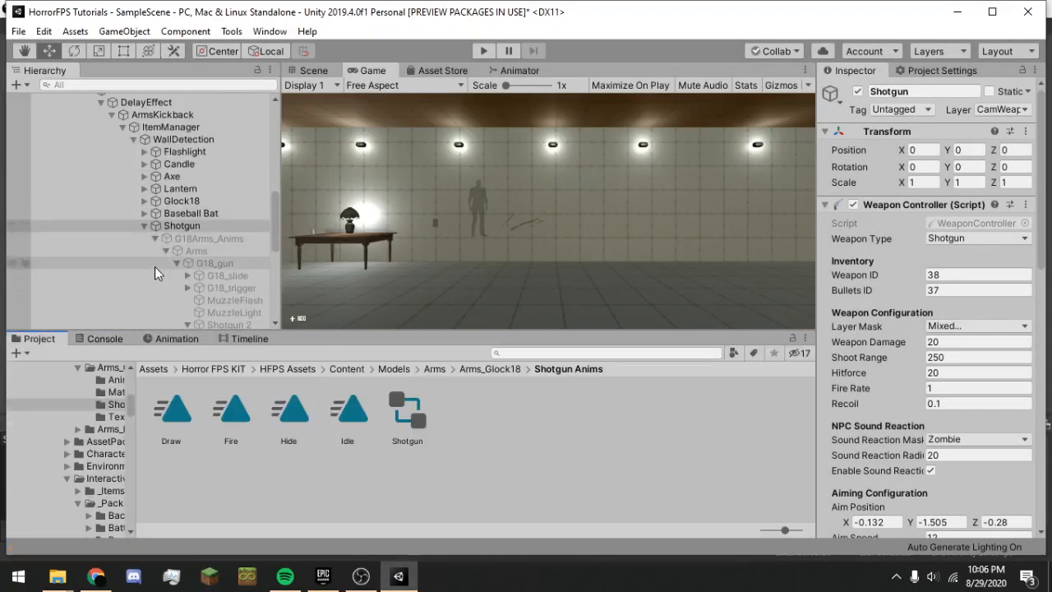
left_click(144, 226)
left_click(146, 247)
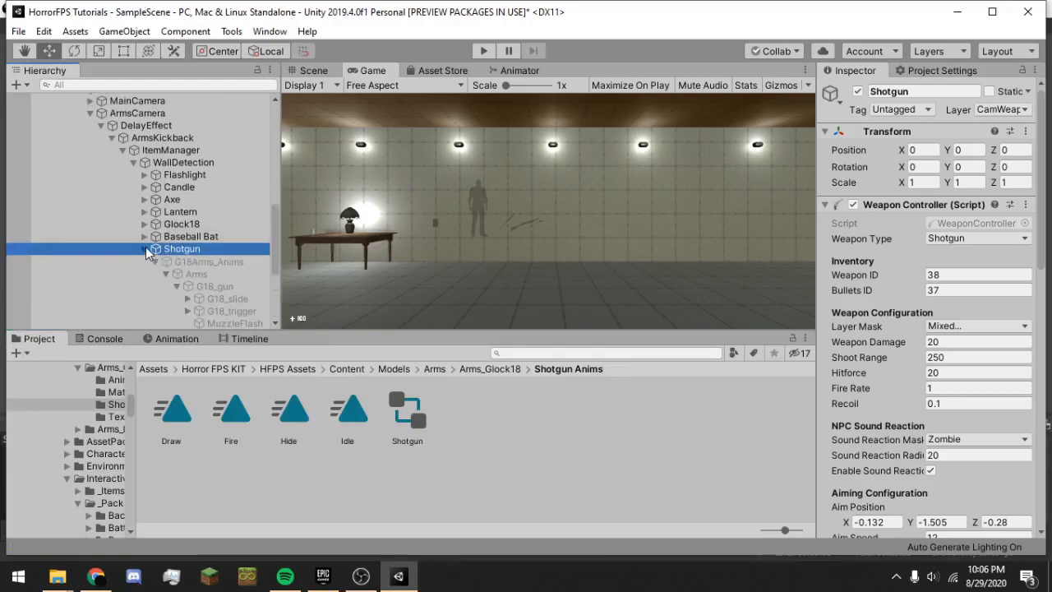
Set the Shotgun's Bullets Per Shot to 3 and start a new play test.
scroll(984, 336, "down", 10)
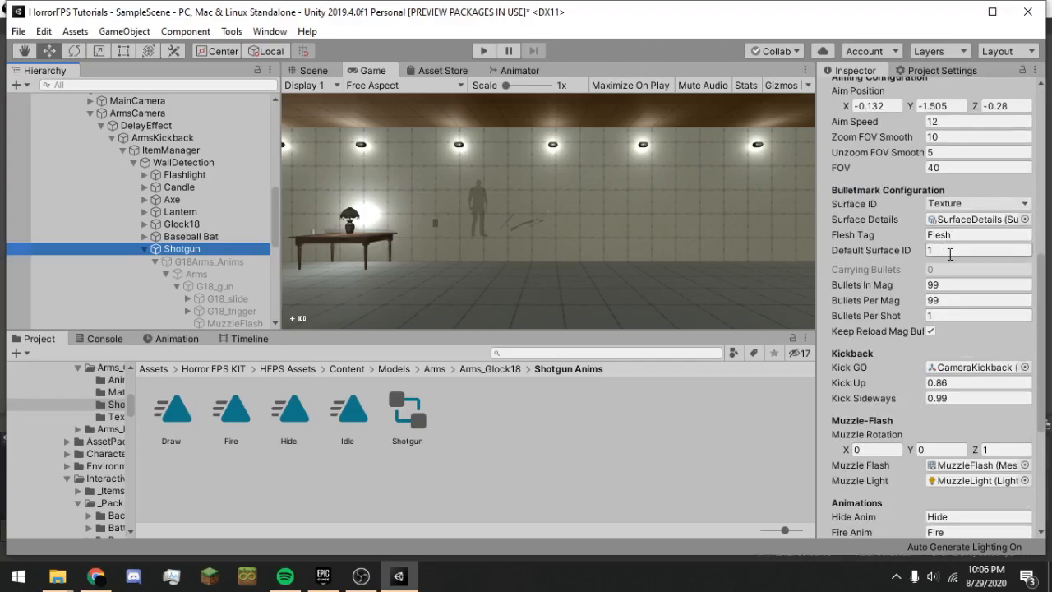
scroll(970, 284, "down", 5)
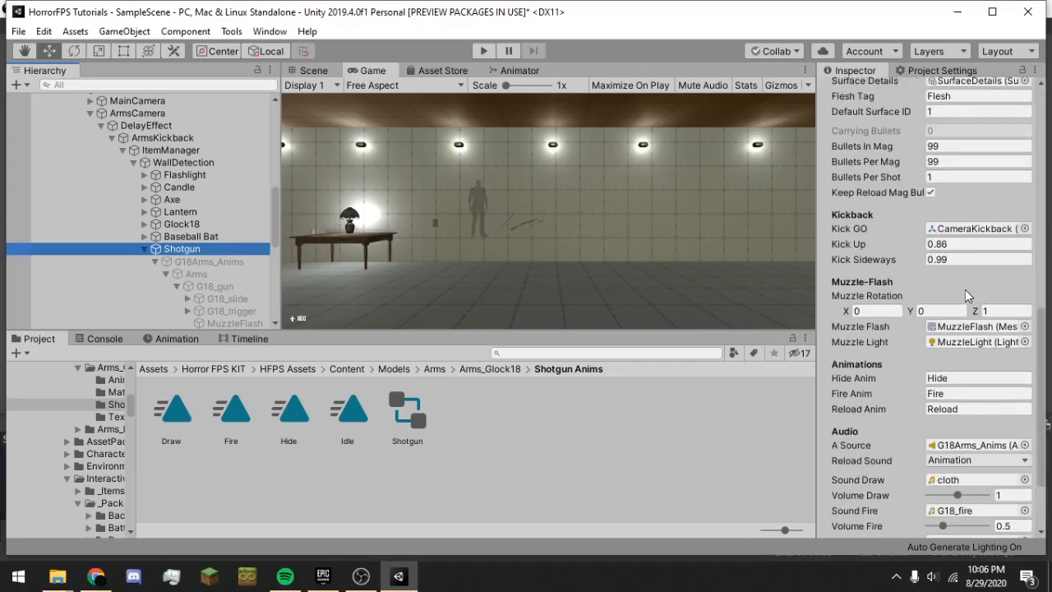
scroll(967, 295, "down", 3)
scroll(970, 282, "up", 9)
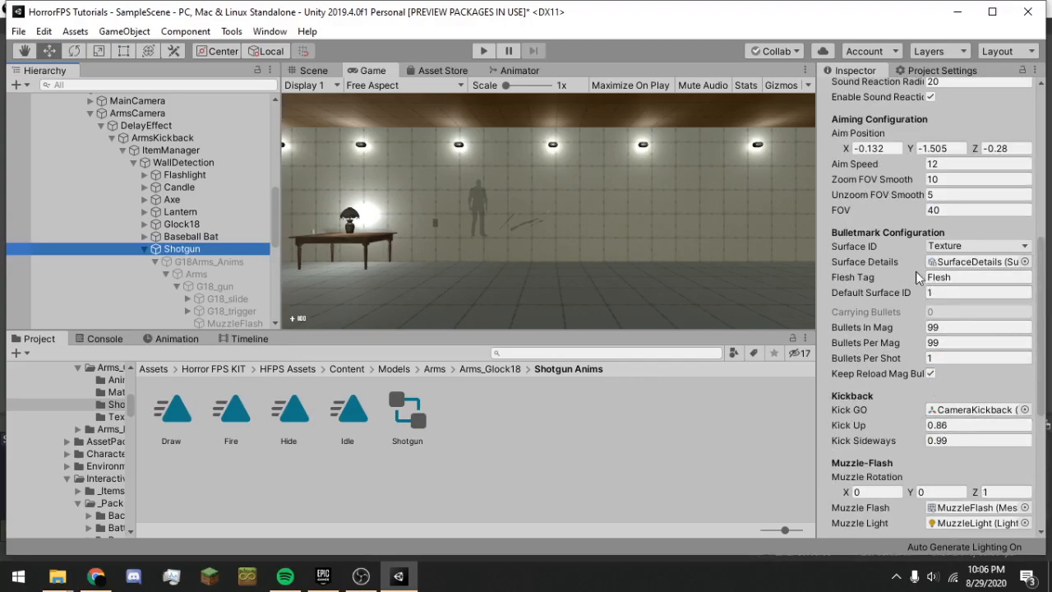
left_click(951, 355)
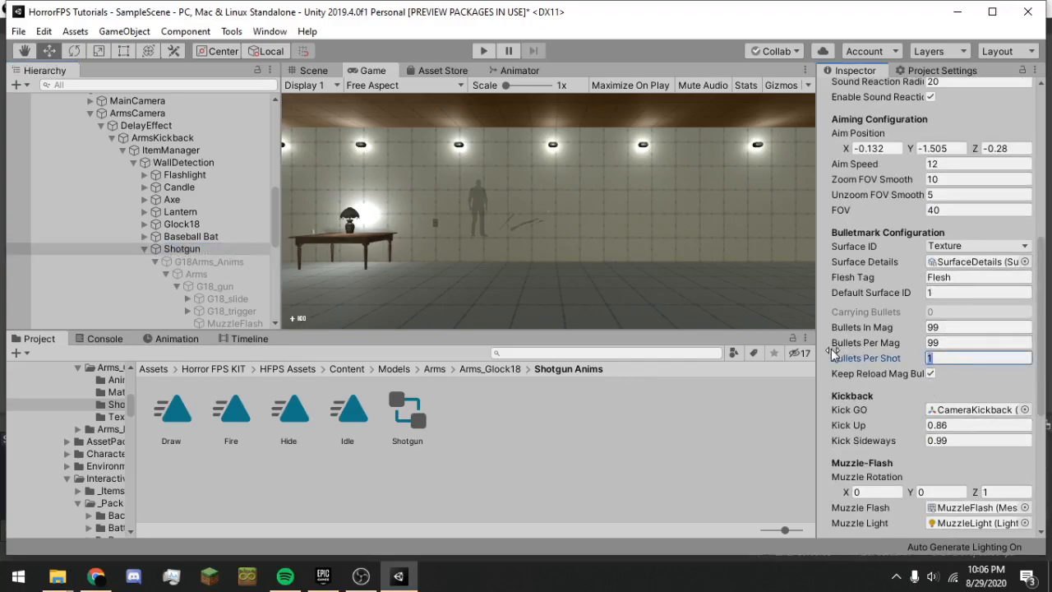
left_click(483, 52)
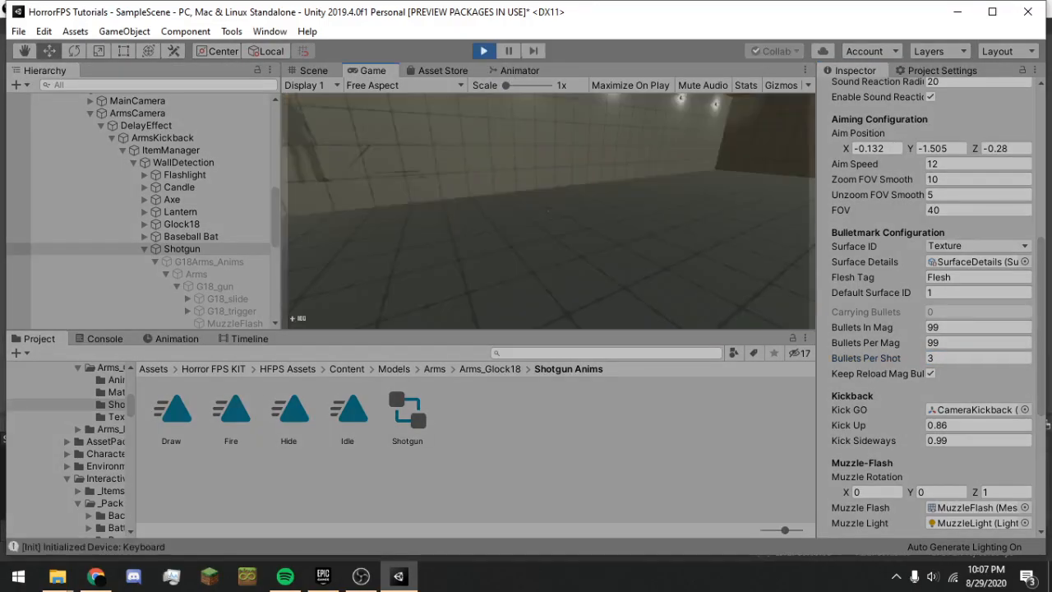
Pick up and equip the shotgun, and fire it at the wall to test the three-bullet shot.
key("w")
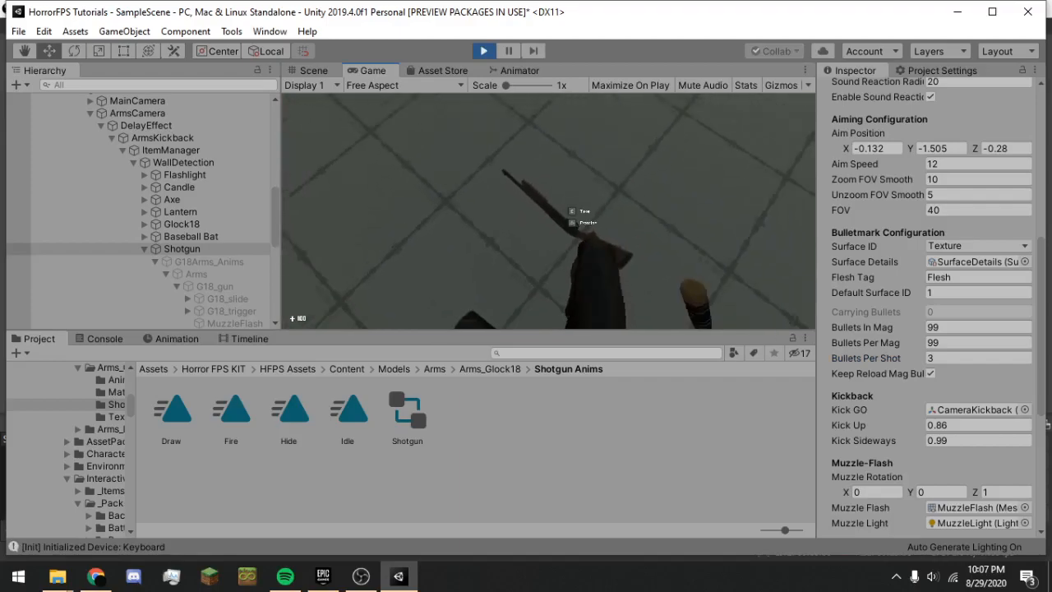
key("e")
key("Tab")
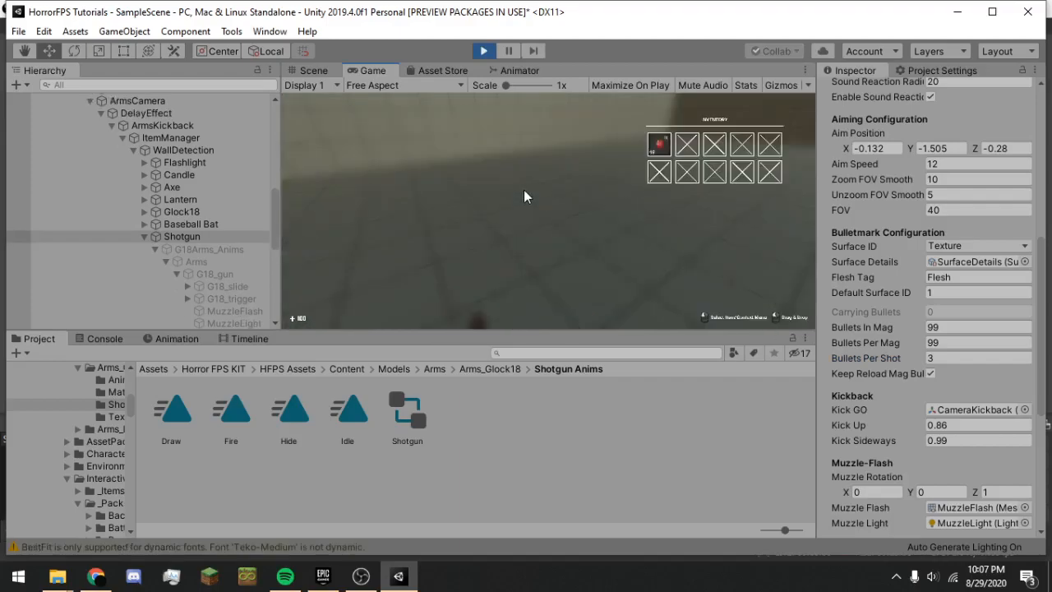
left_click(691, 154)
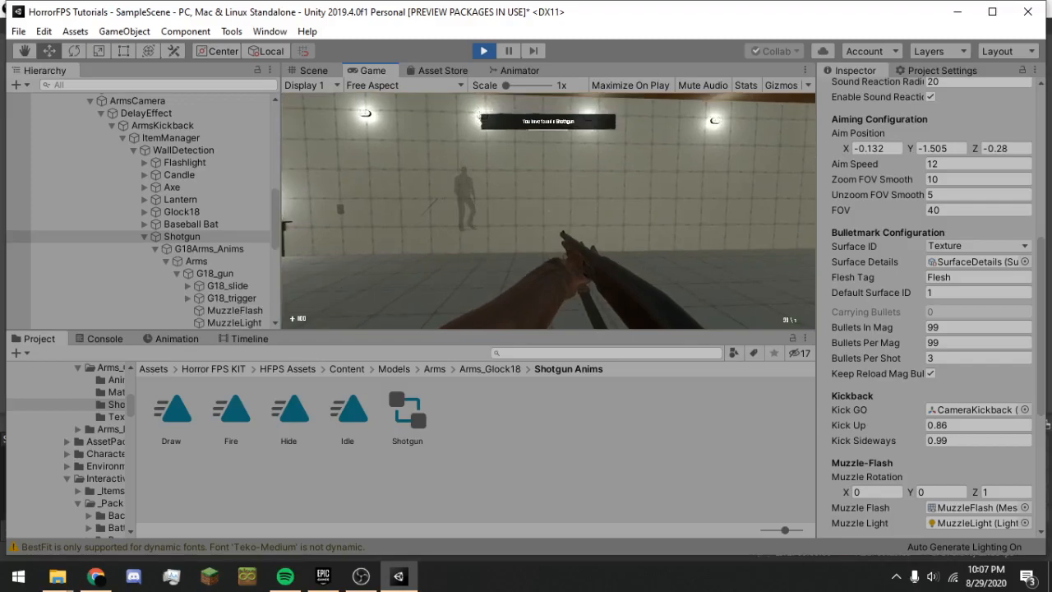
left_click(548, 211)
left_click(548, 210)
Pause into the game inventory and set the Shotgun's Bullets Per Shot to 8 during the play test.
key("Tab")
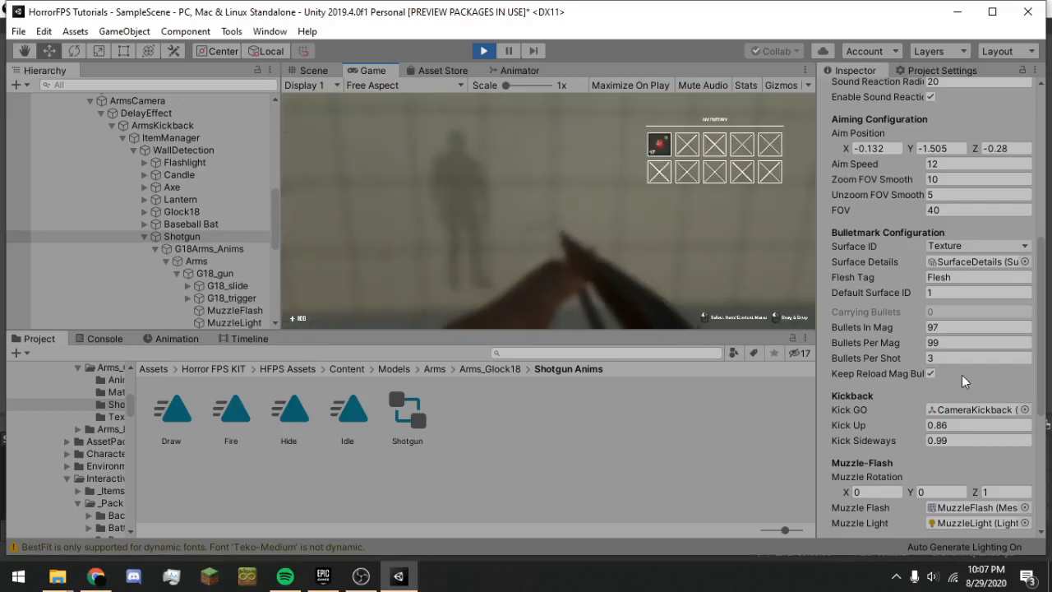
double_click(939, 359)
type("8")
key("Return")
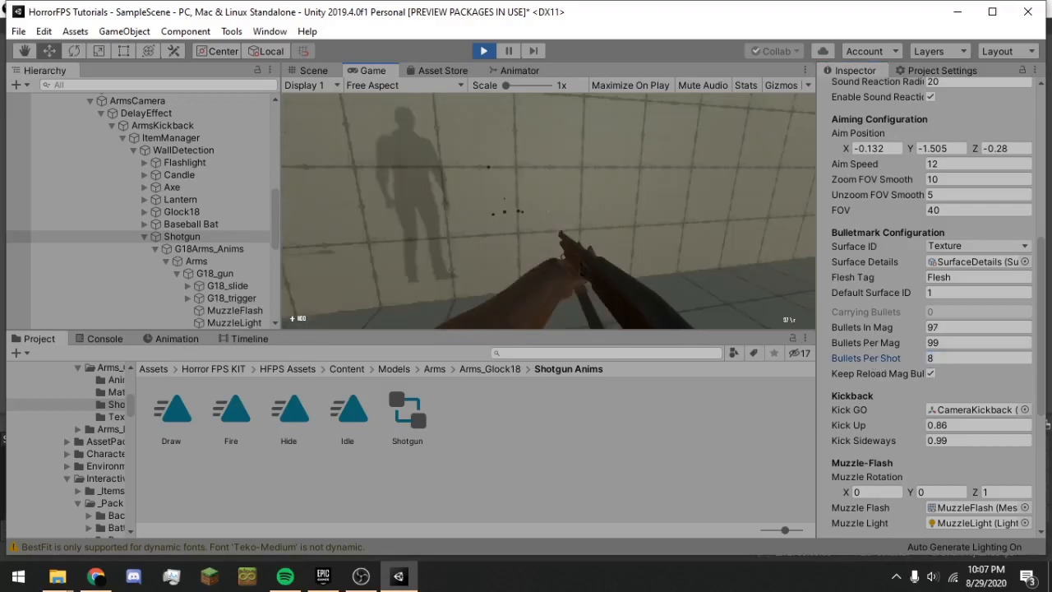
Fire the shotgun repeatedly at the wall around the shadow figure to examine the eight-bullet spread.
left_click(548, 211)
left_click(548, 210)
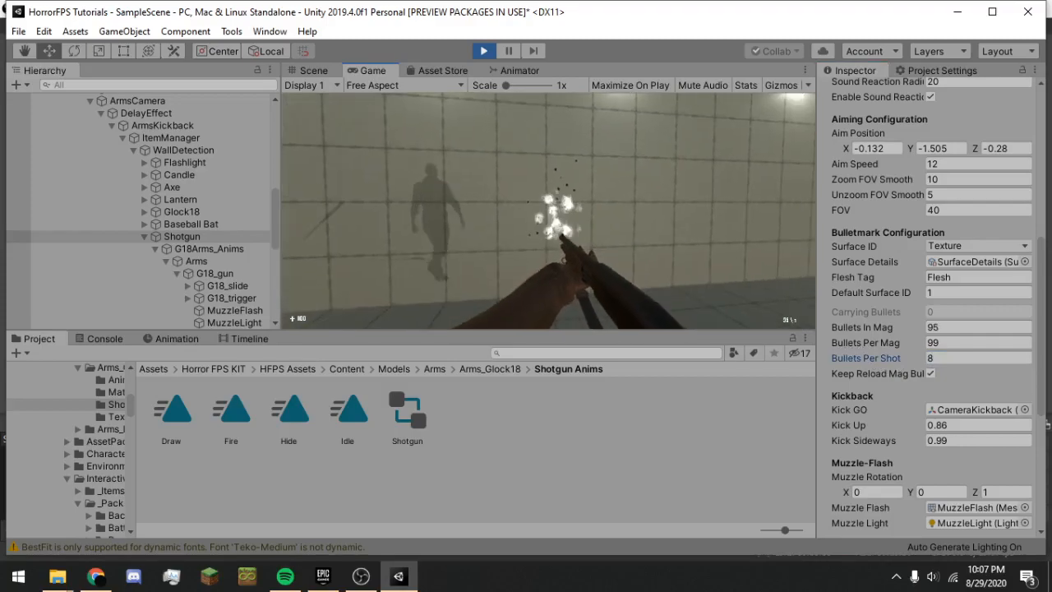
left_click(548, 211)
left_click(549, 210)
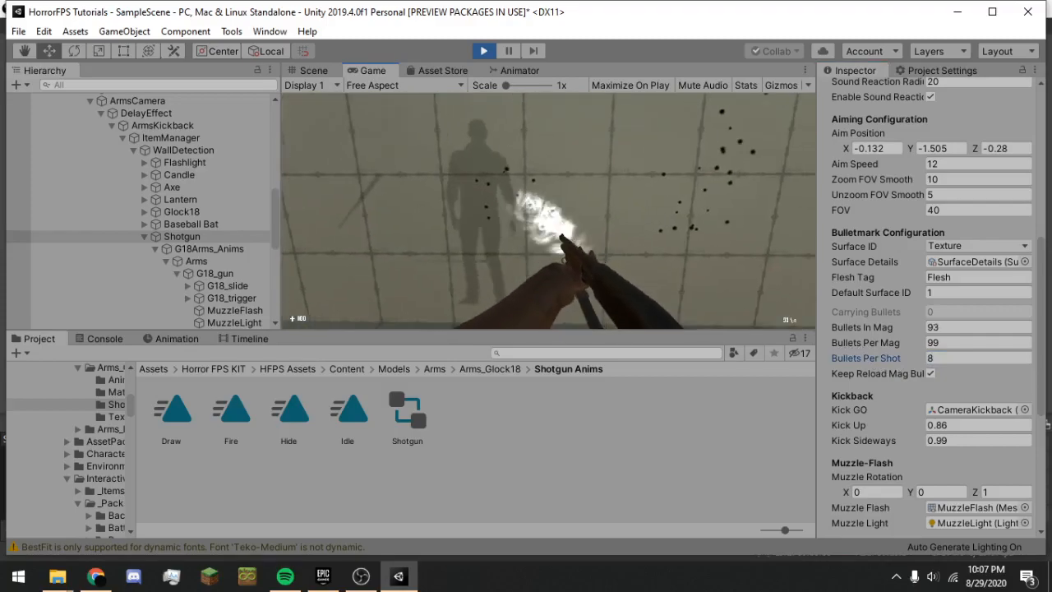
left_click(548, 211)
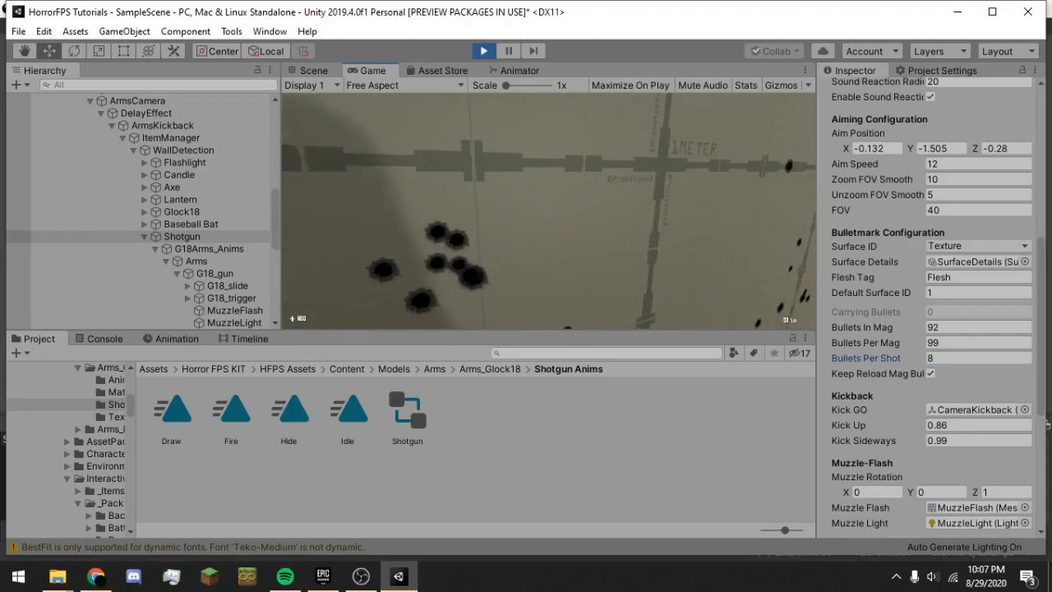
left_click(549, 210)
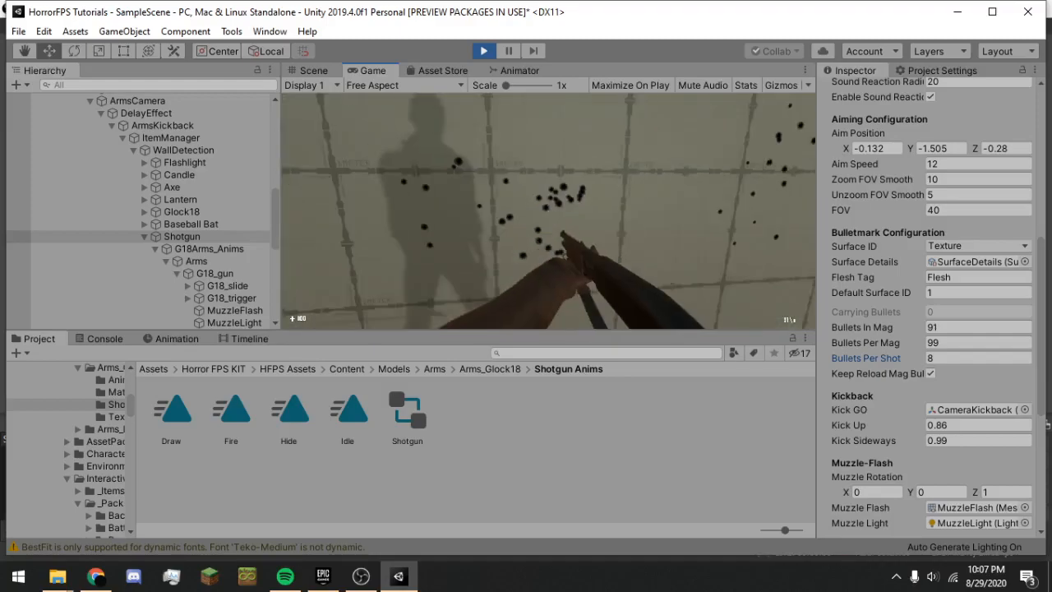
Aim the shotgun toward the lamp table and set its Aim Position X to -0.07 during the play test.
key("w")
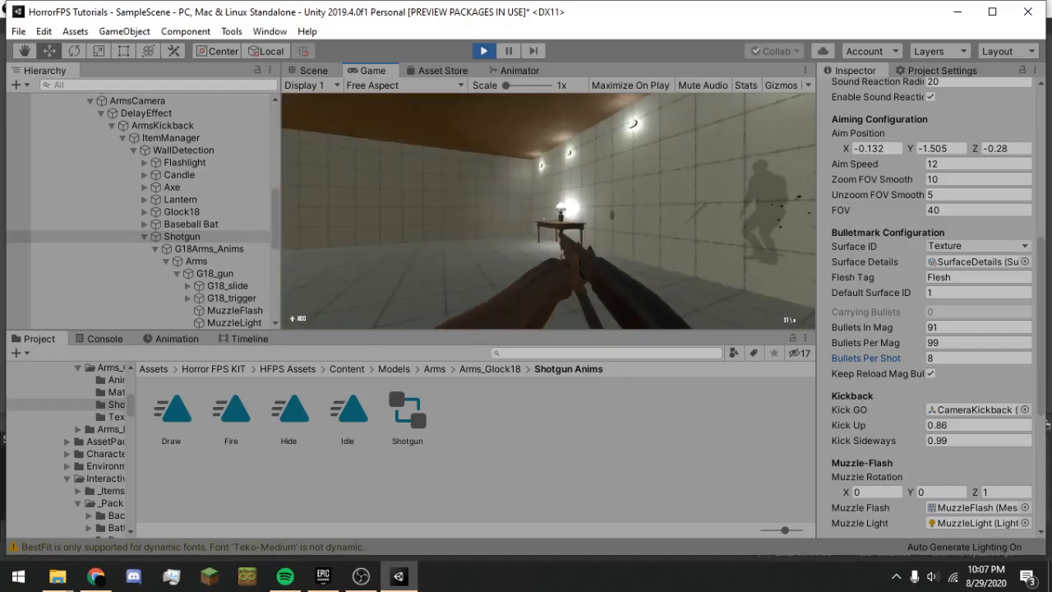
key("w")
key("Tab")
key("Tab")
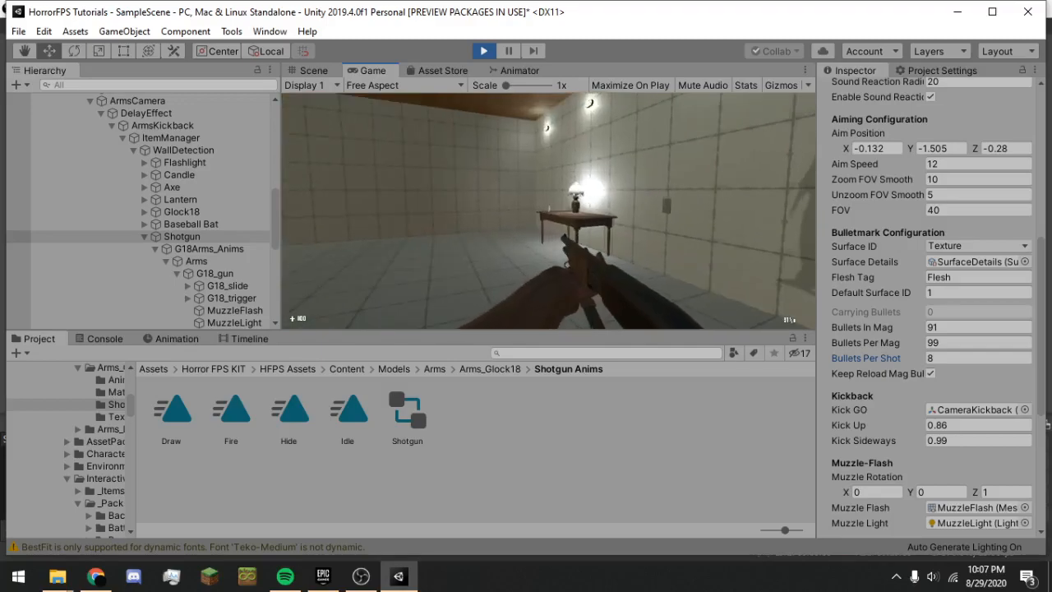
right_click(548, 212)
key("Tab")
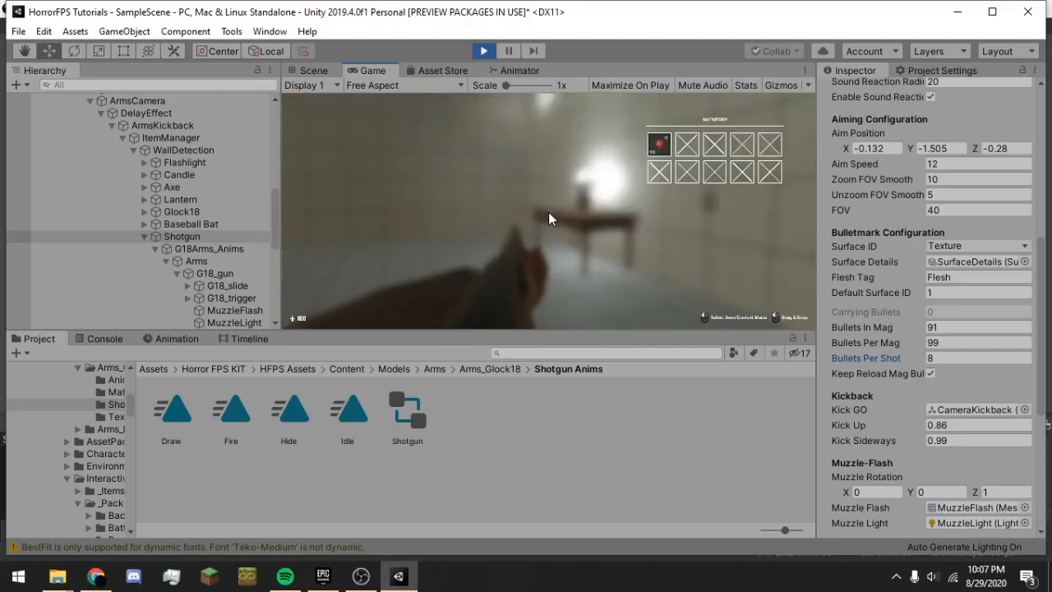
left_click(851, 146)
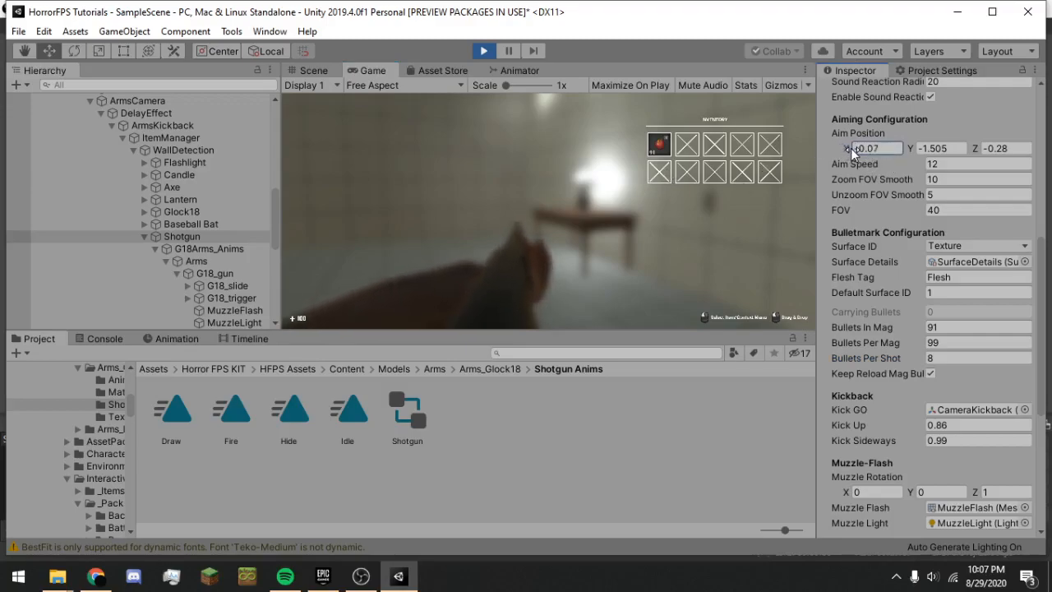
left_click(587, 167)
Return to the game, aim the shotgun several times to check its sight alignment, and reopen the inventory.
key("Tab")
right_click(548, 211)
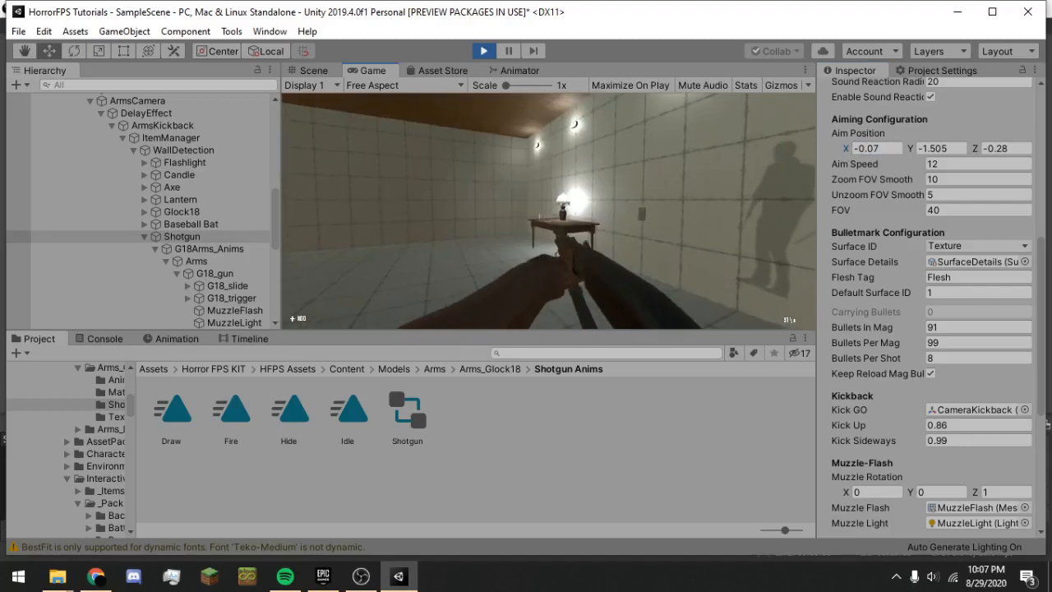
right_click(548, 211)
right_click(548, 211)
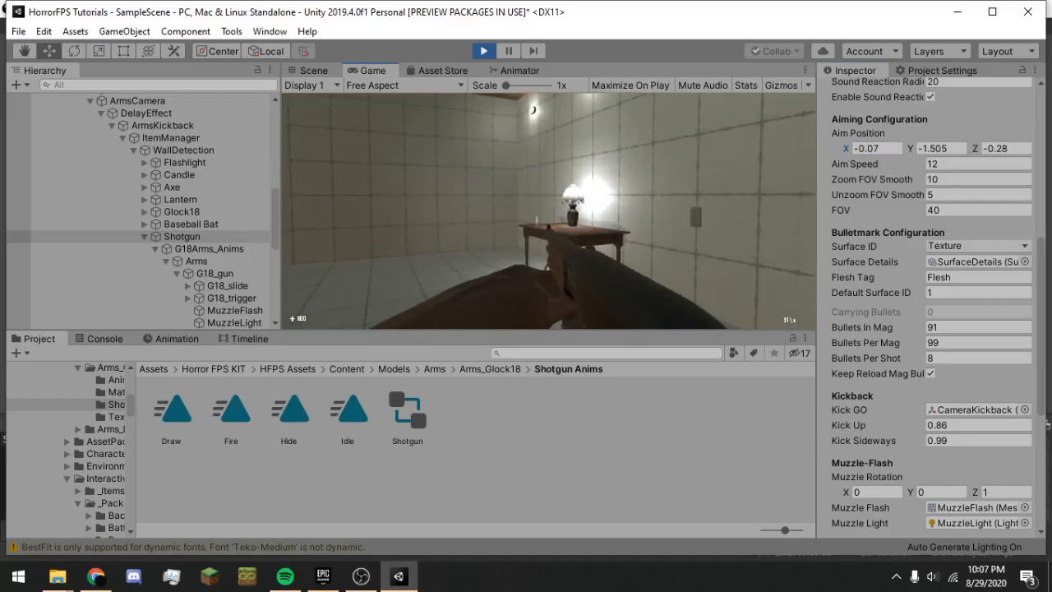
key("Tab")
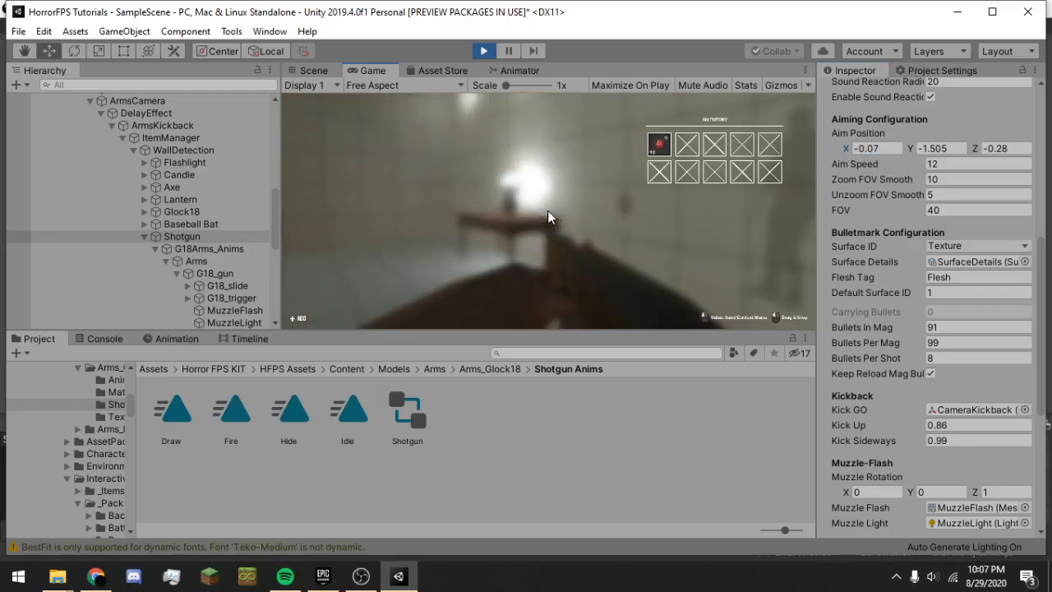
Set the Shotgun's Aim Position Y to -1.78 during the play test, return to the game and fire a shot.
left_click_drag(912, 152, 905, 155)
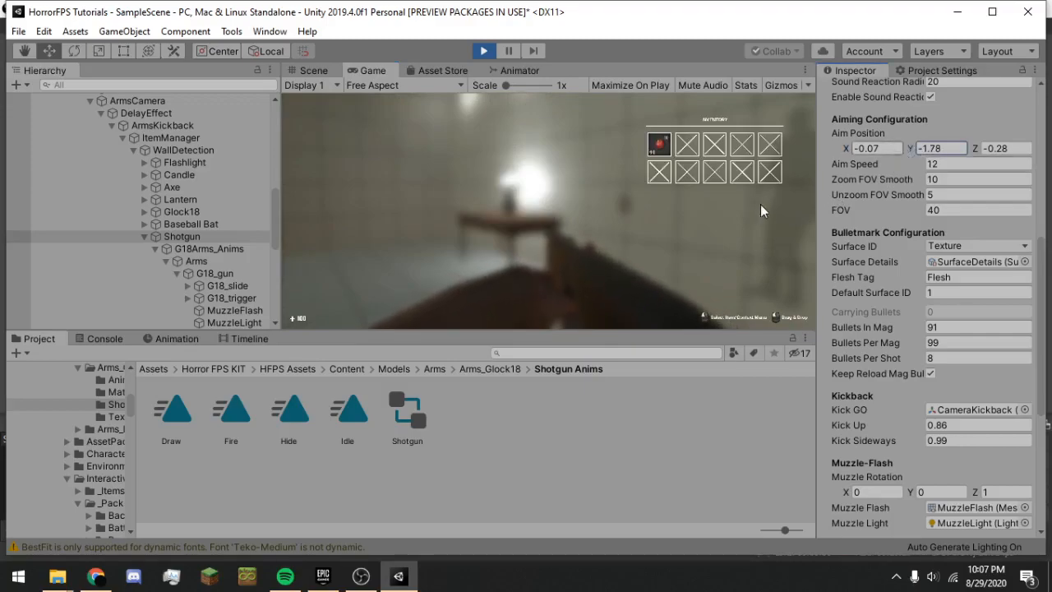
key("Tab")
left_click(548, 212)
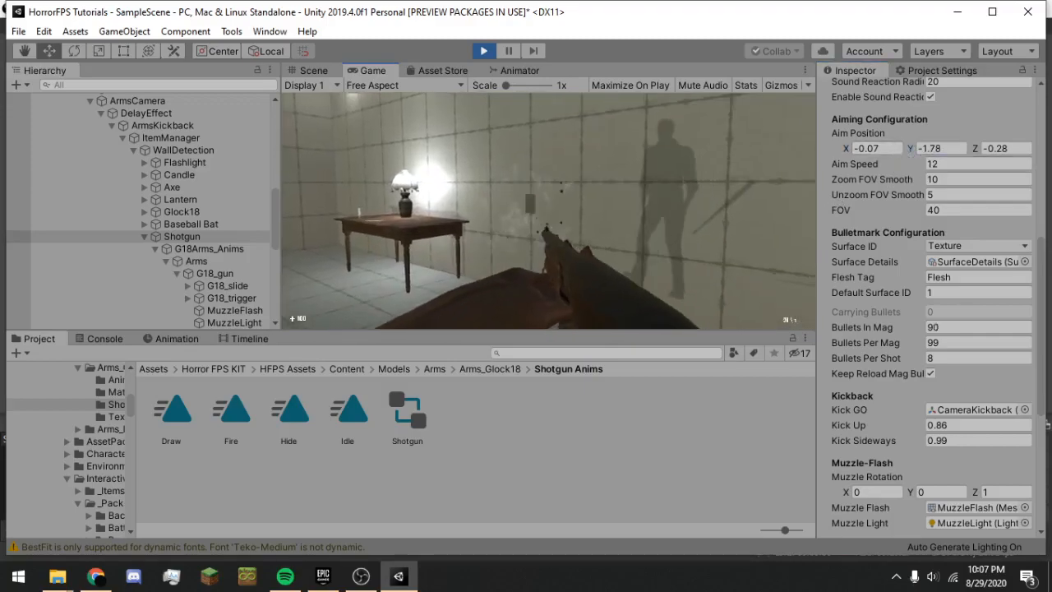
Walk around the lamp table firing the shotgun repeatedly to check its aim and spread, and end the play test.
key("w")
left_click(548, 211)
left_click(548, 211)
key("w")
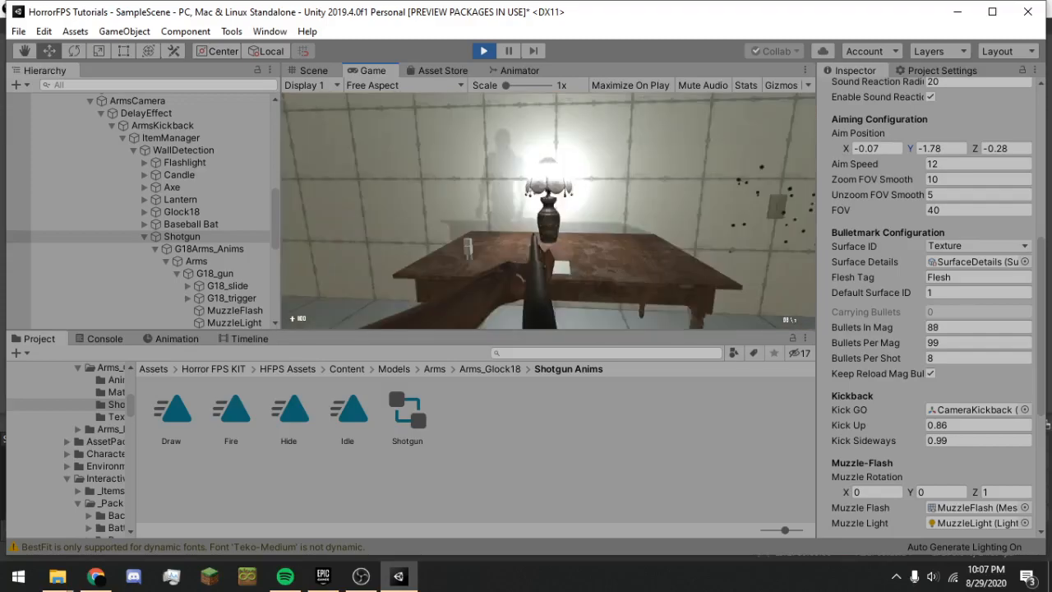
left_click(548, 211)
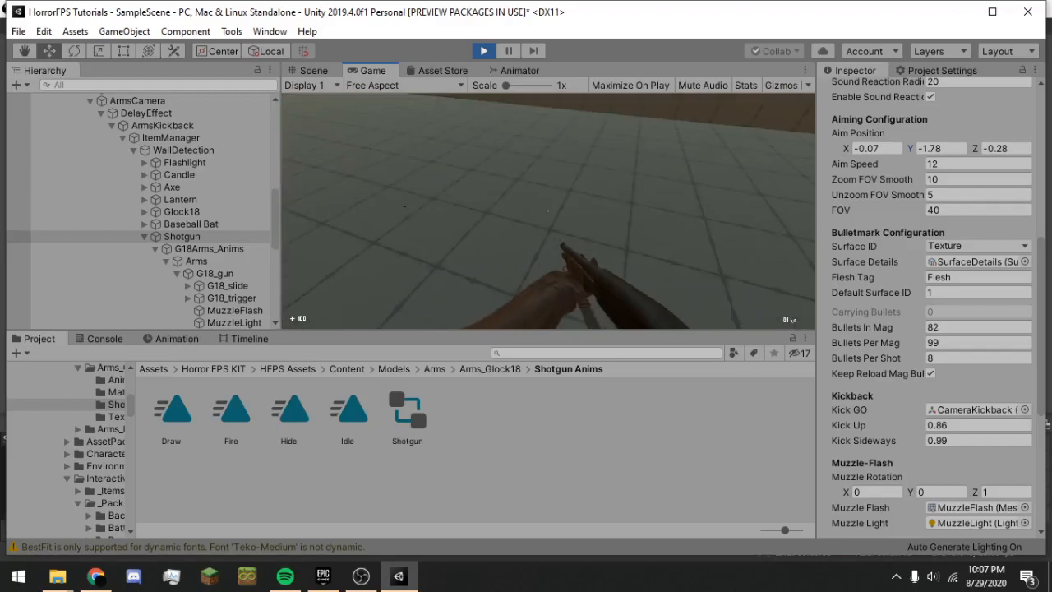
key("ctrl+p")
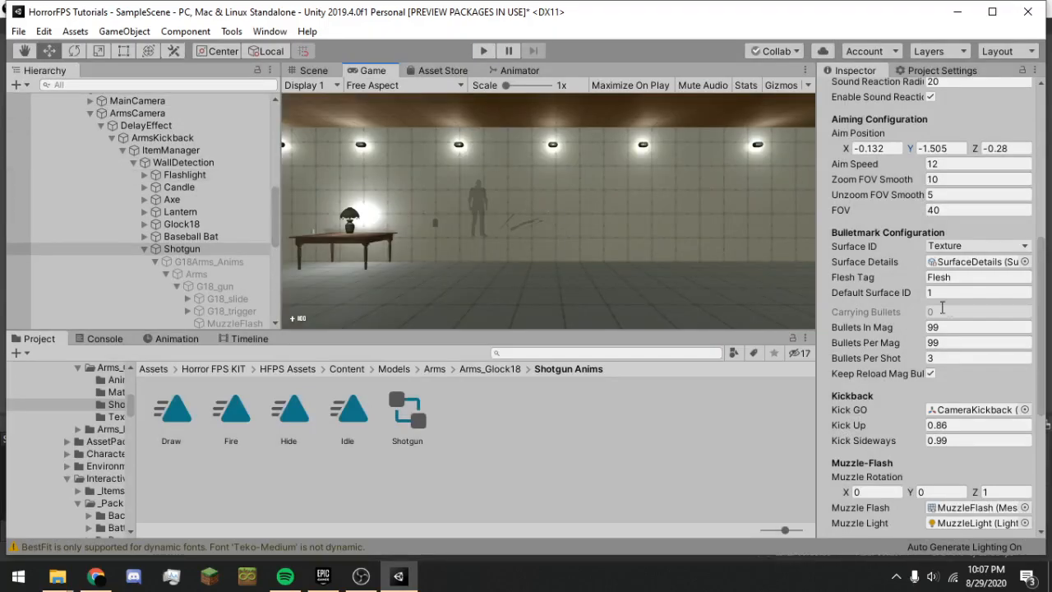
Set the Shotgun's Bullets Per Shot to 8 outside play mode so the value is kept.
left_click(951, 359)
type("8")
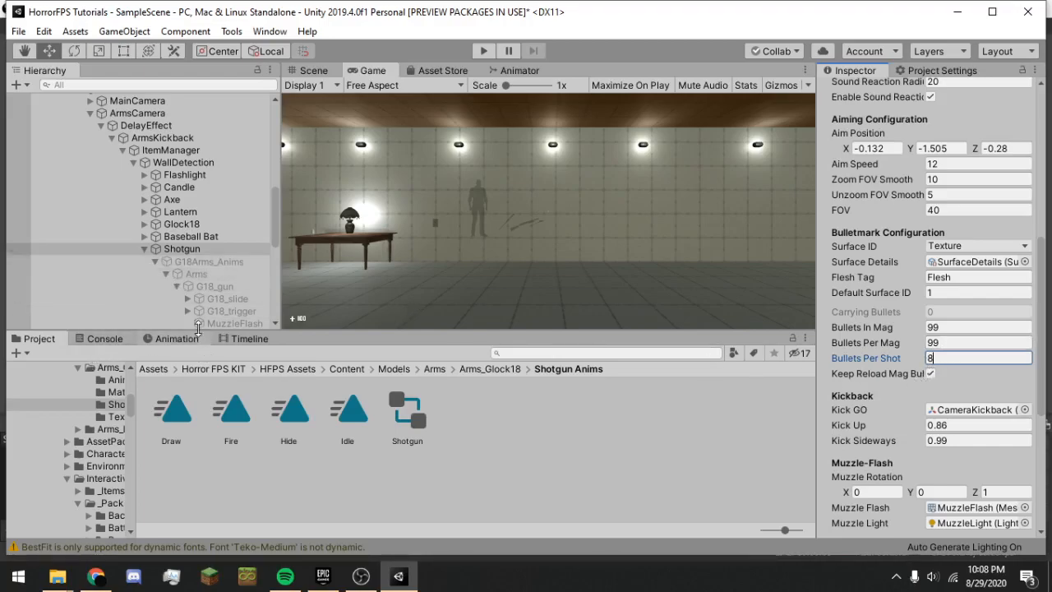
left_click(204, 507)
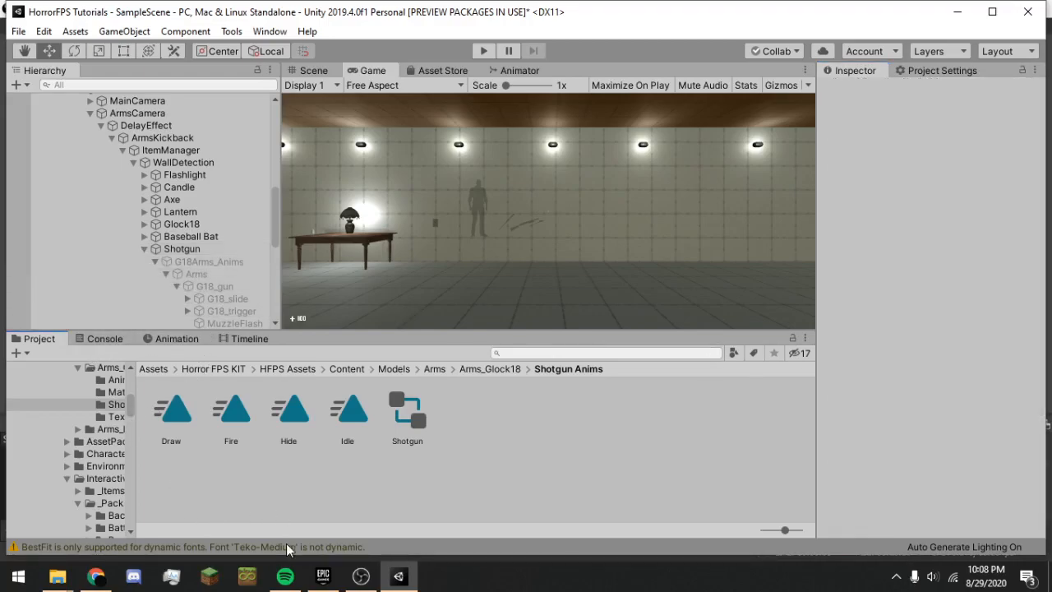
Collapse the Shotgun's child objects in the hierarchy, select the Shotgun and look around the character in the Scene view.
mouse_move(361, 581)
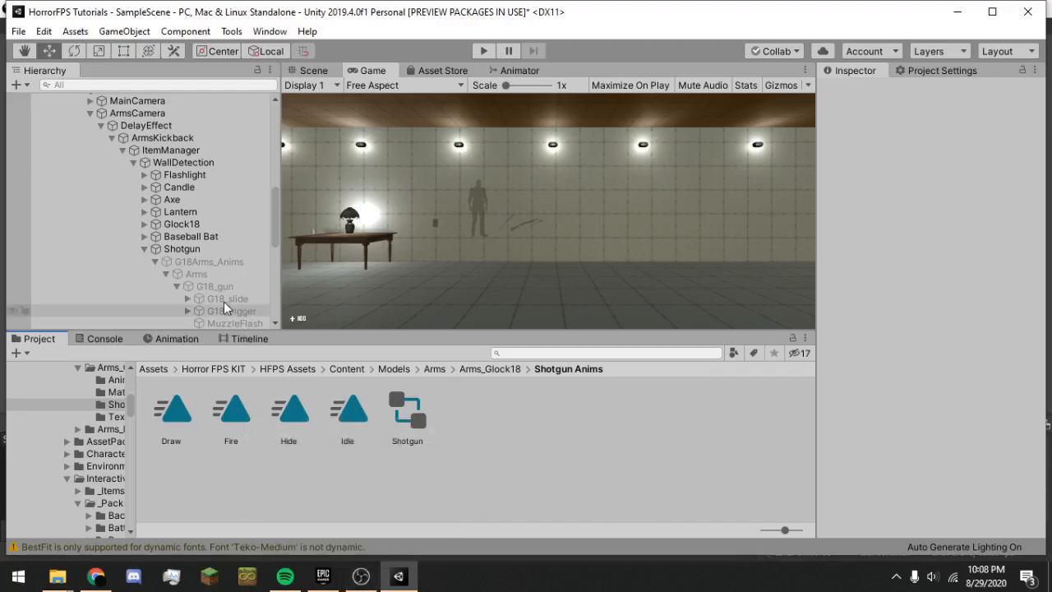
left_click(164, 262)
left_click(155, 262)
left_click(143, 248)
left_click(170, 248)
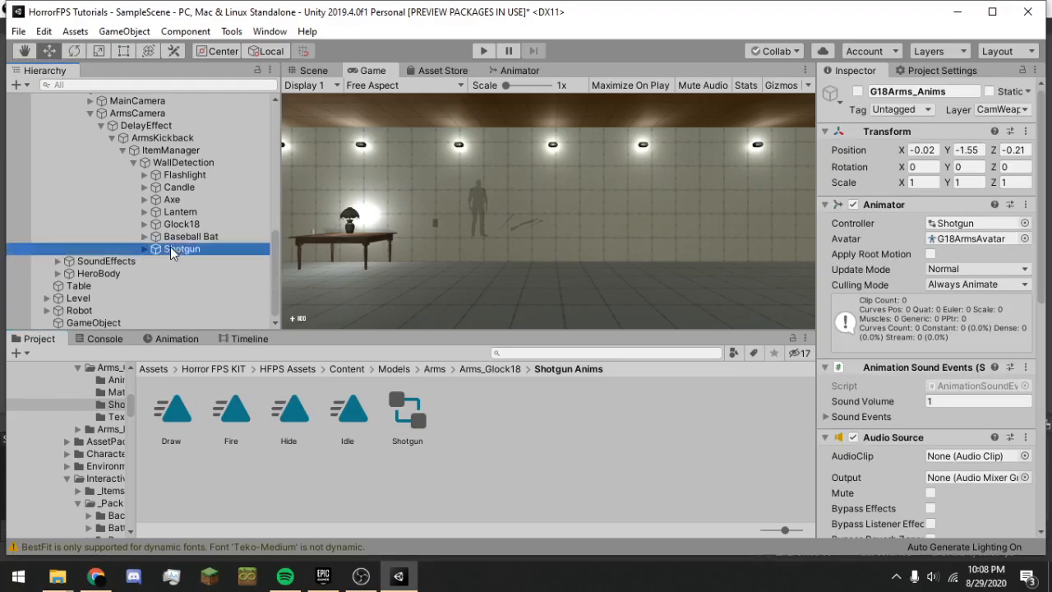
left_click(313, 71)
right_click_drag(443, 239, 728, 163)
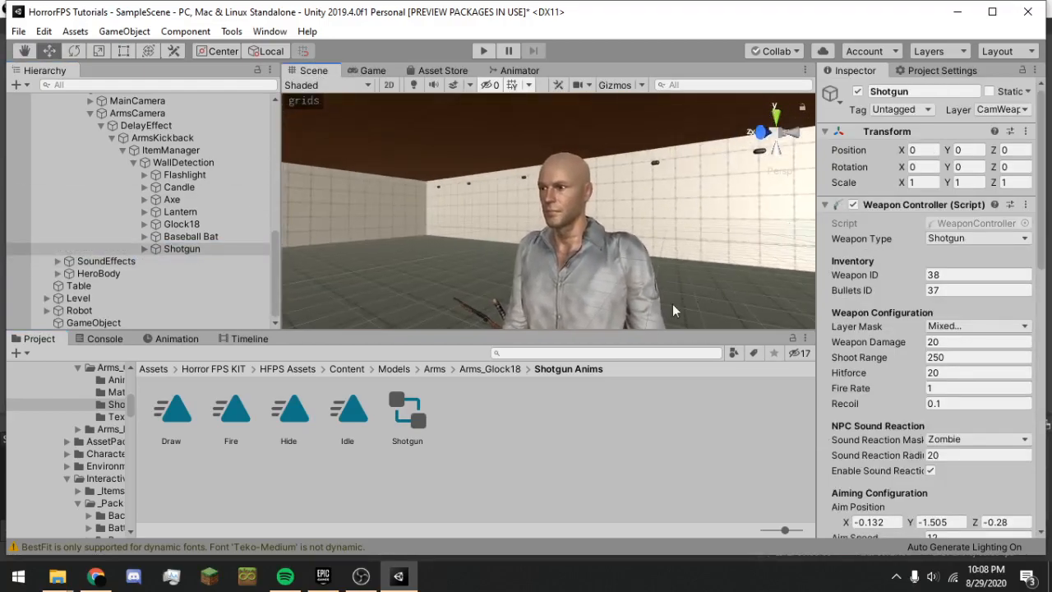